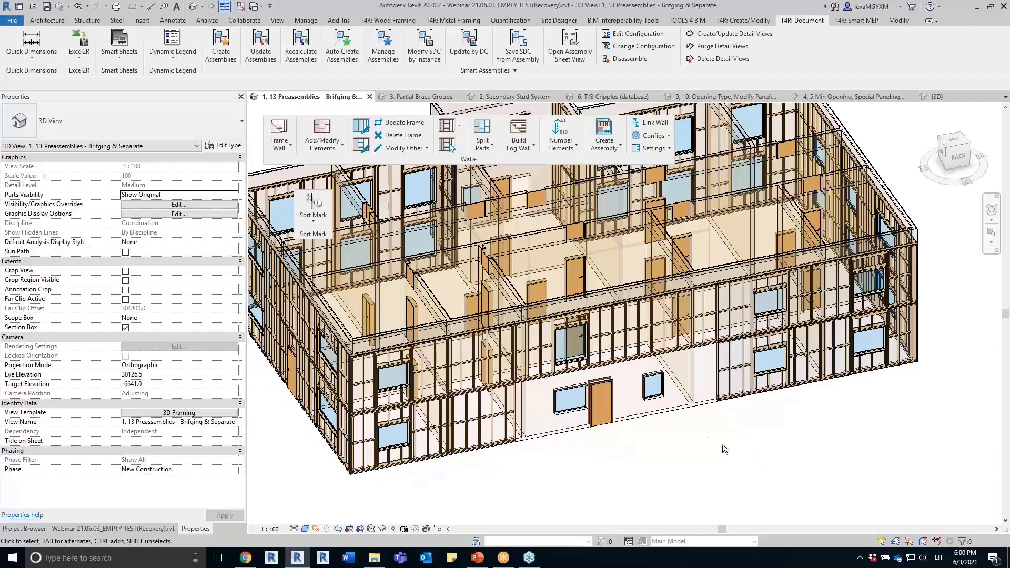
Step: Select the siding wall with the door and check the properties of one of its studs
click(653, 432)
shift+middle_drag(653, 432, 691, 445)
scroll(495, 447, up, 4)
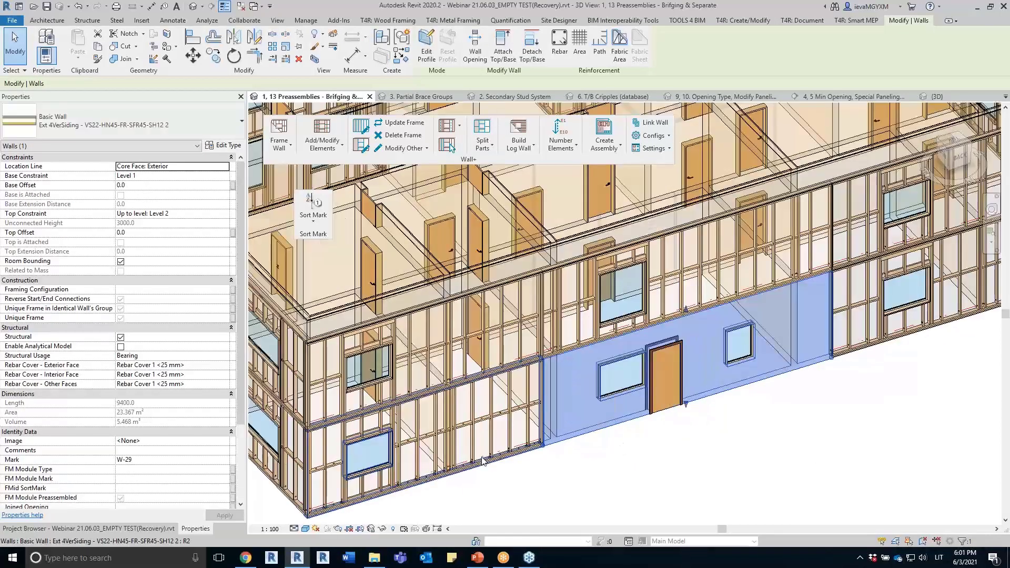
click(495, 446)
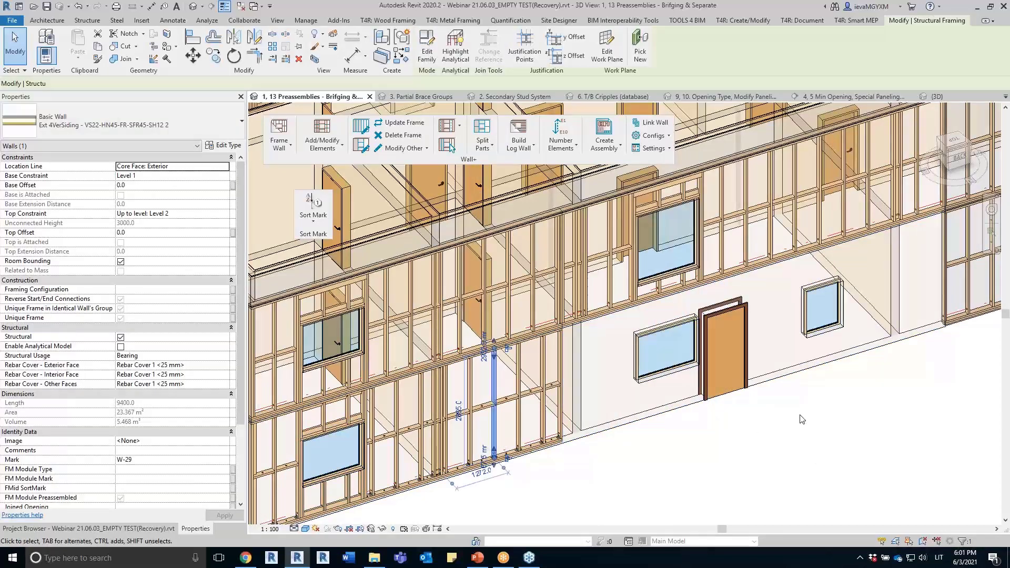
middle_drag(814, 413, 721, 406)
click(723, 401)
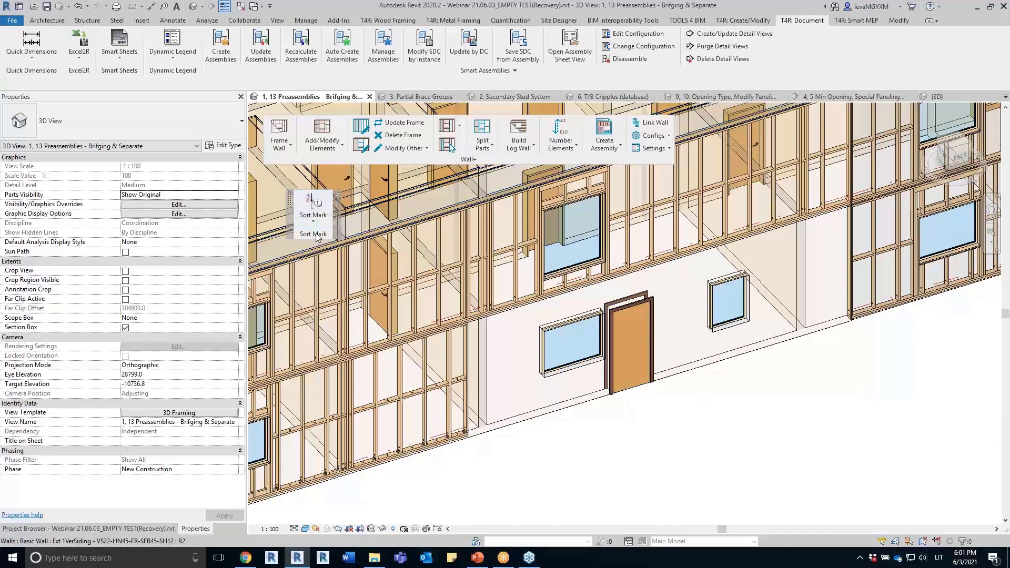
Step: Dock the floating Sort Mark tools beside Number Elements, then inspect a stud in the framed wall
drag(289, 199, 733, 76)
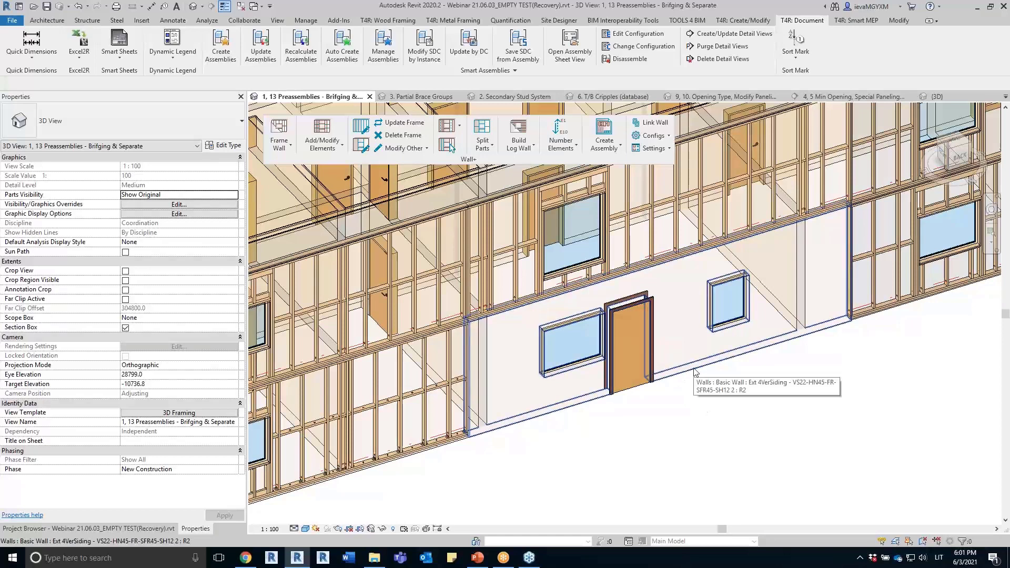
middle_drag(585, 411, 716, 353)
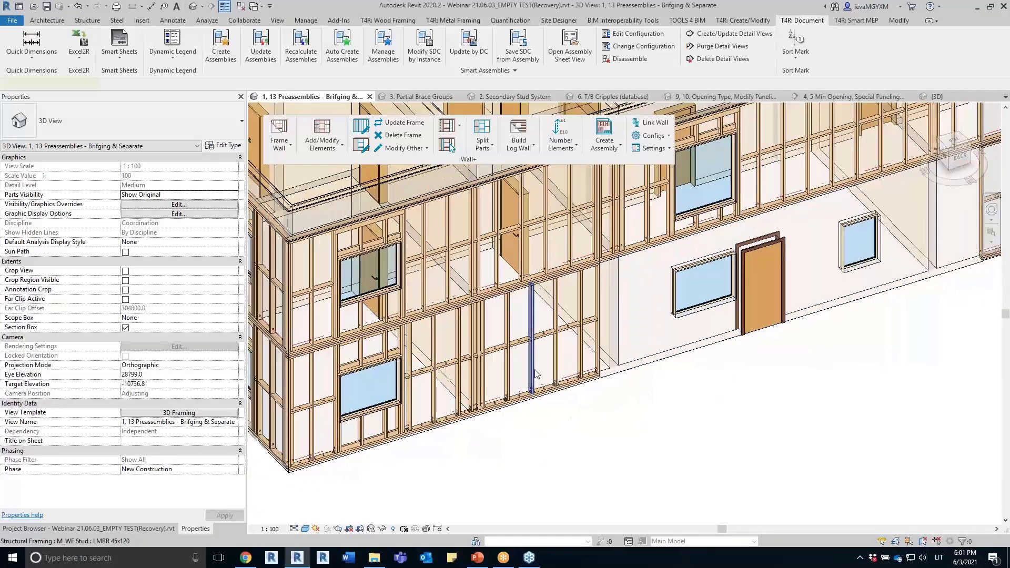
click(535, 371)
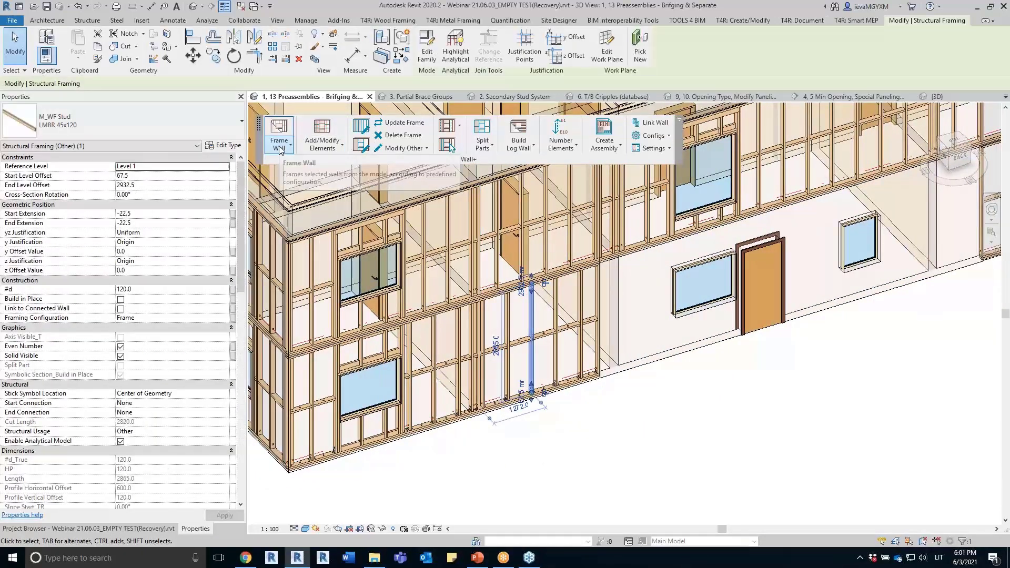
click(548, 370)
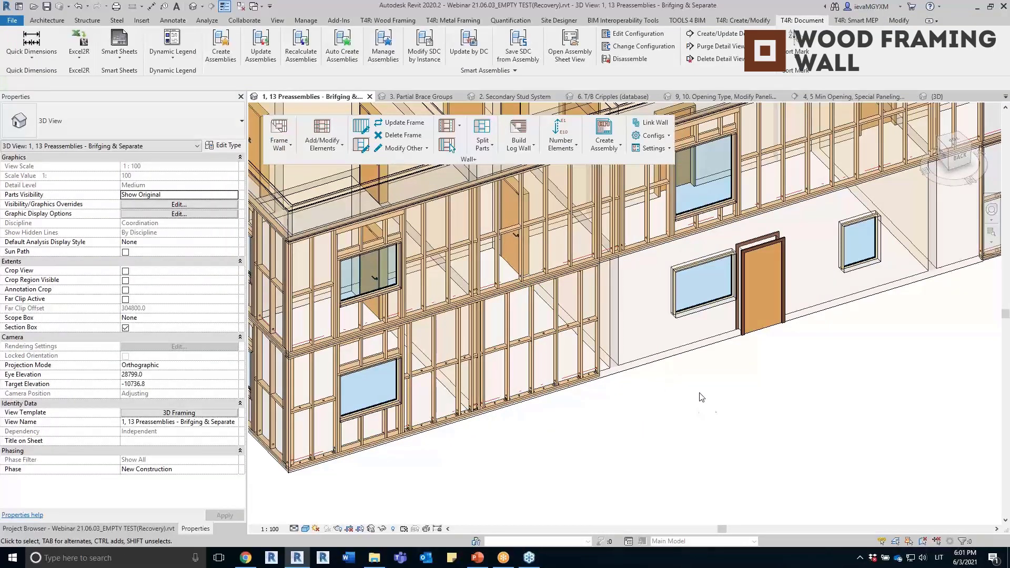
middle_drag(863, 377, 696, 408)
Step: Open Frame Wall > Framing Configuration and review the Missing Types Report for LMBR 45x125 types
click(280, 152)
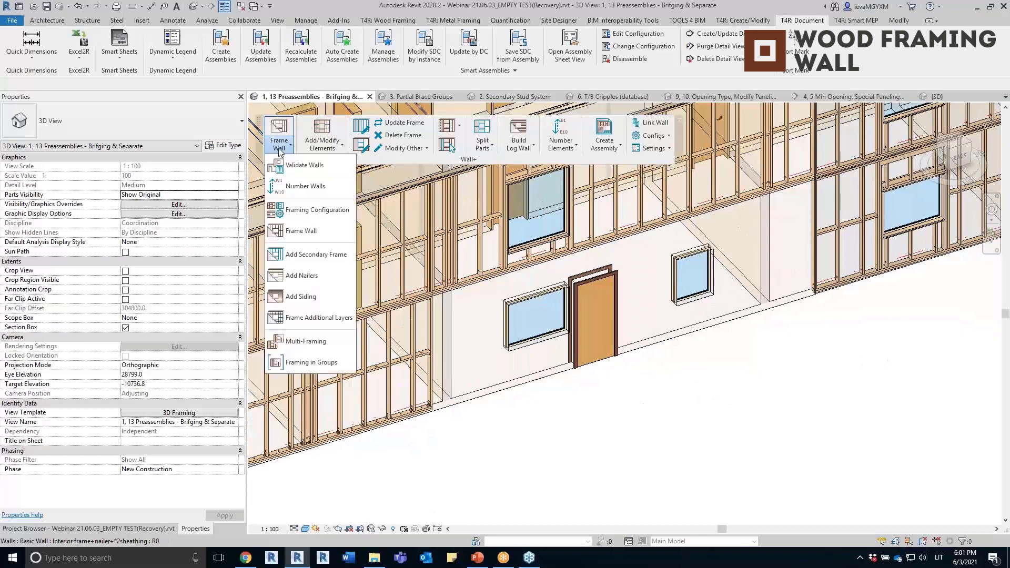
click(310, 211)
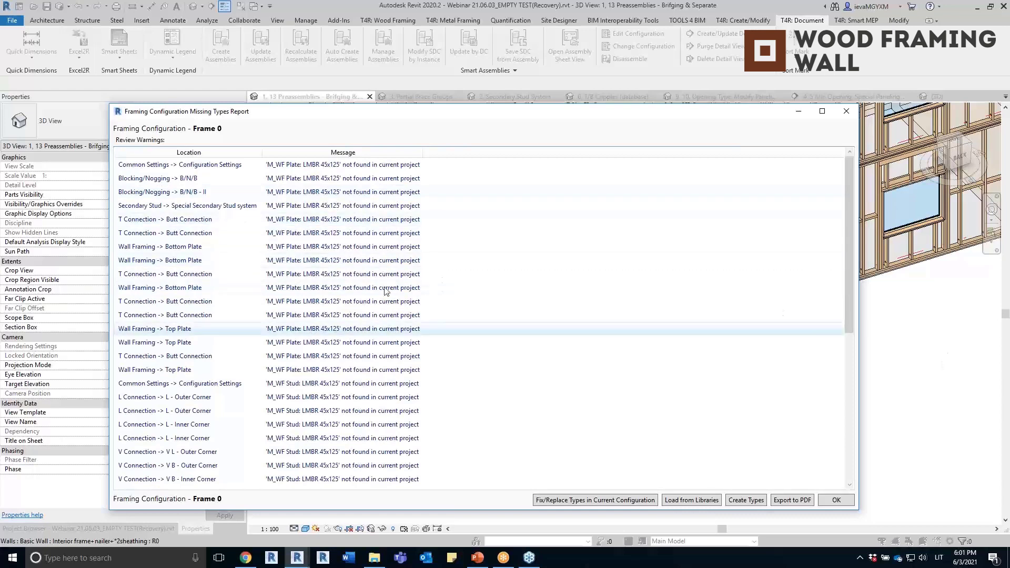
drag(418, 120, 405, 63)
scroll(415, 258, down, 20)
scroll(414, 258, up, 20)
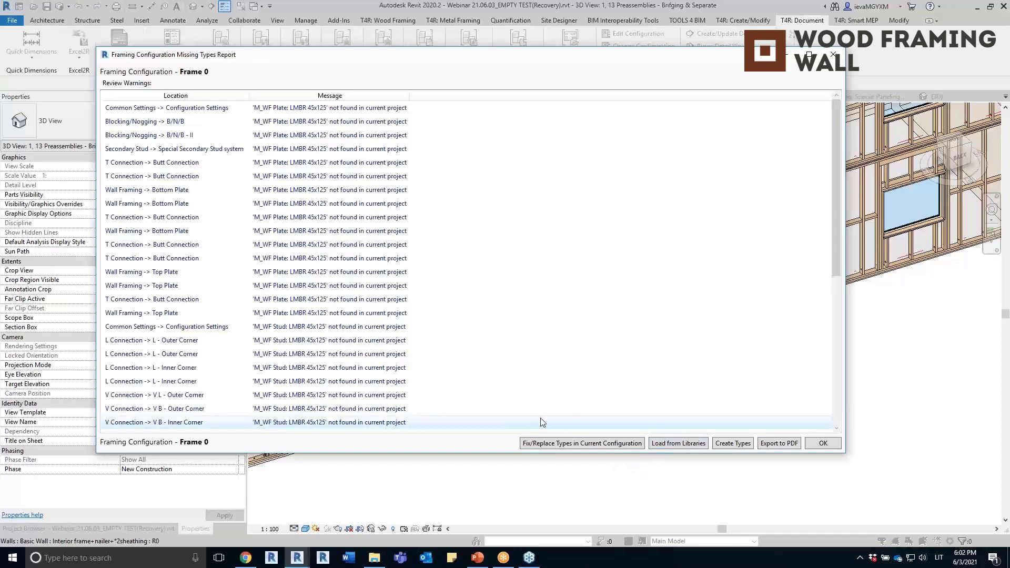
Step: Replace the missing M_WF Plate and M_WF Stud LMBR 45x125 types with LMBR 45x120
click(589, 448)
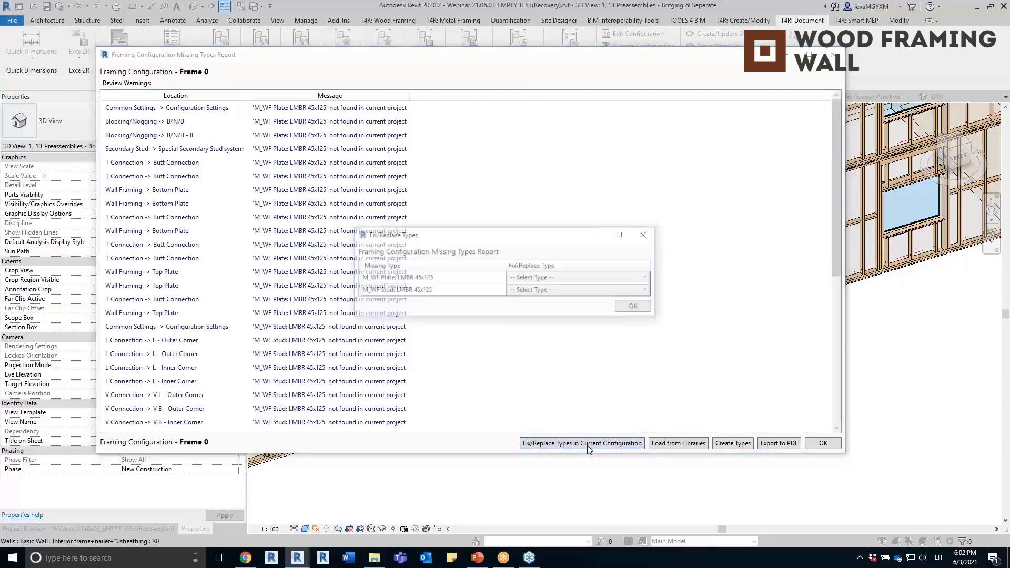
drag(521, 317, 516, 374)
click(441, 279)
click(440, 291)
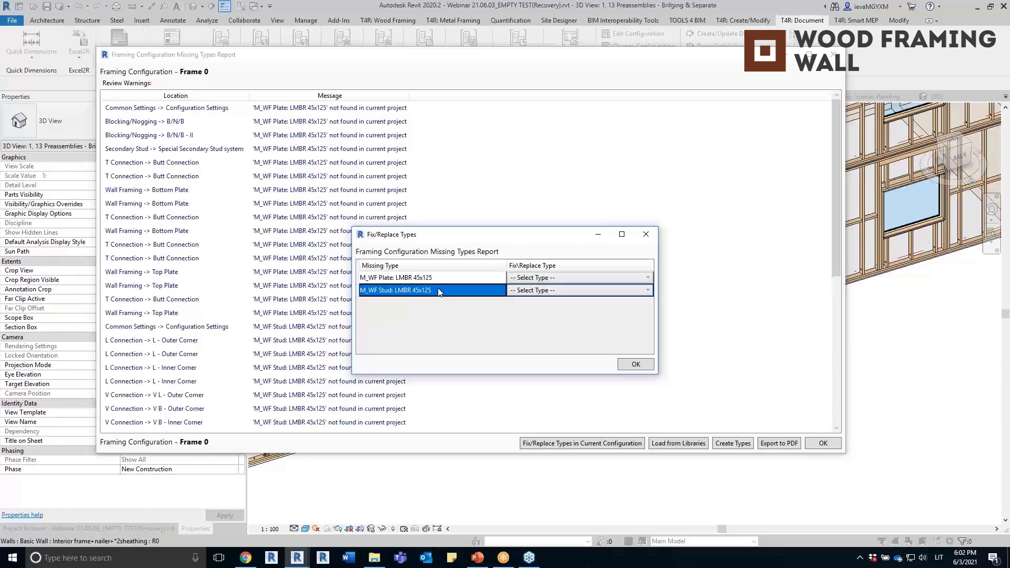
click(578, 278)
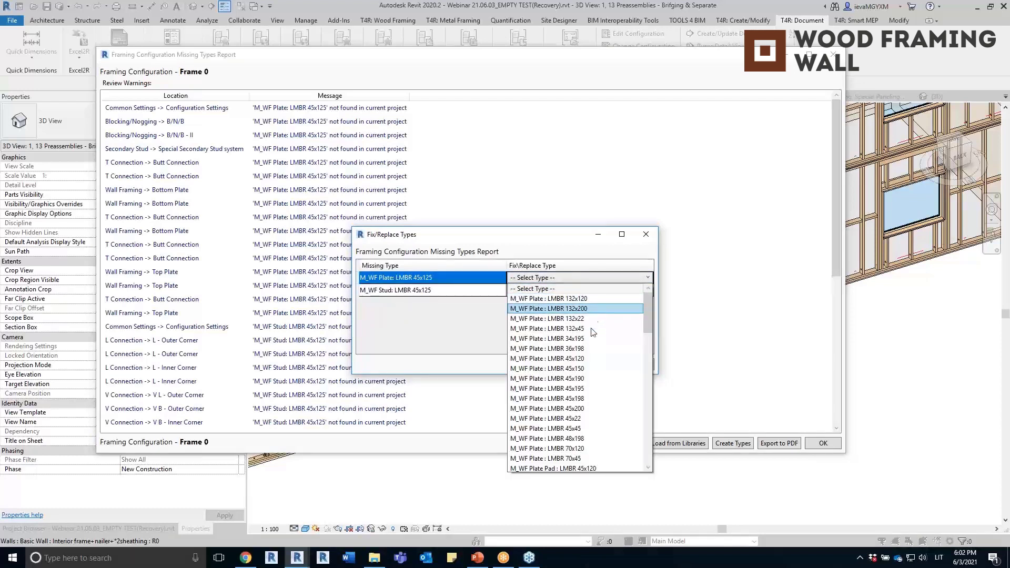
click(563, 358)
click(569, 292)
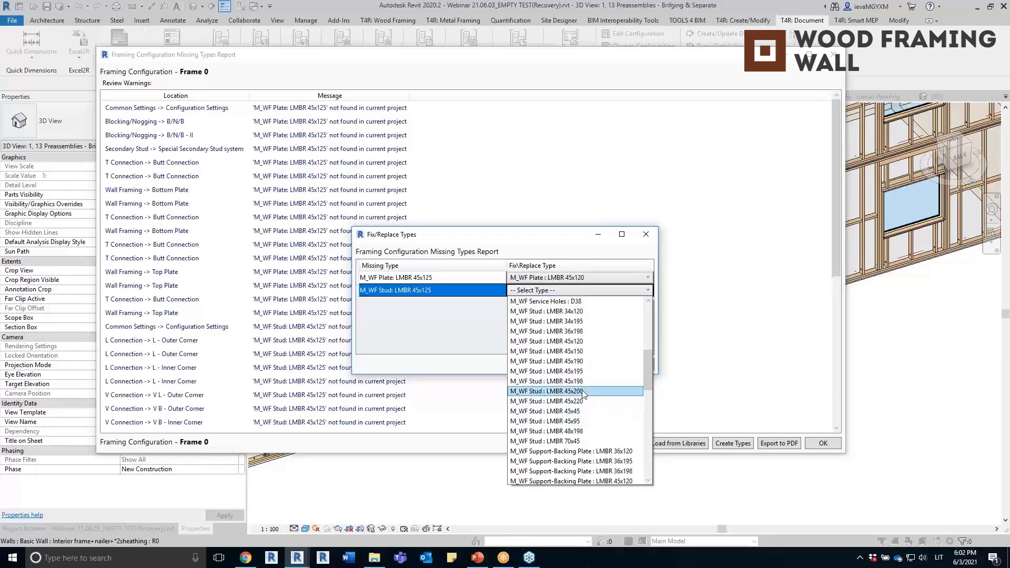
click(585, 341)
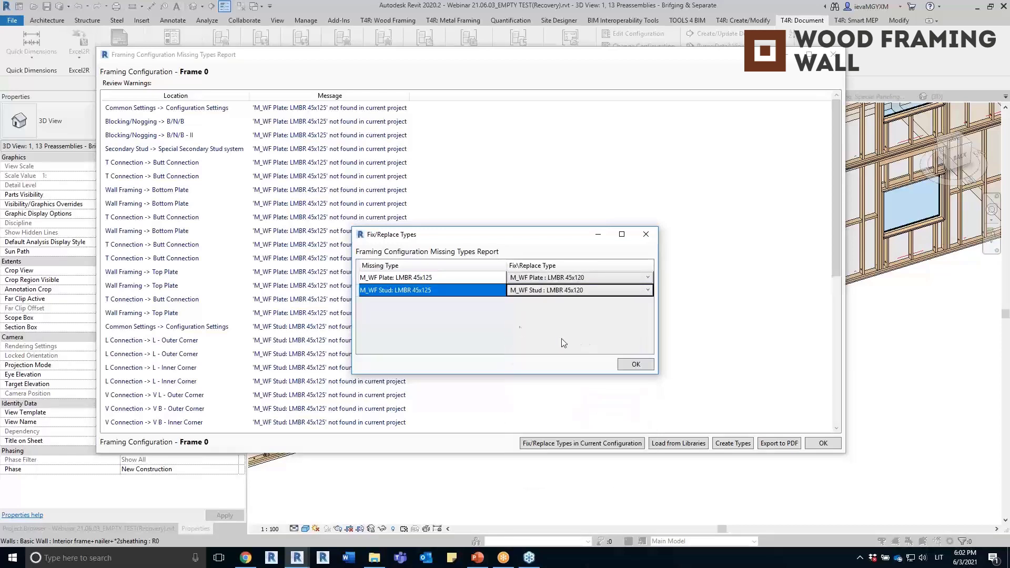
click(636, 364)
click(584, 382)
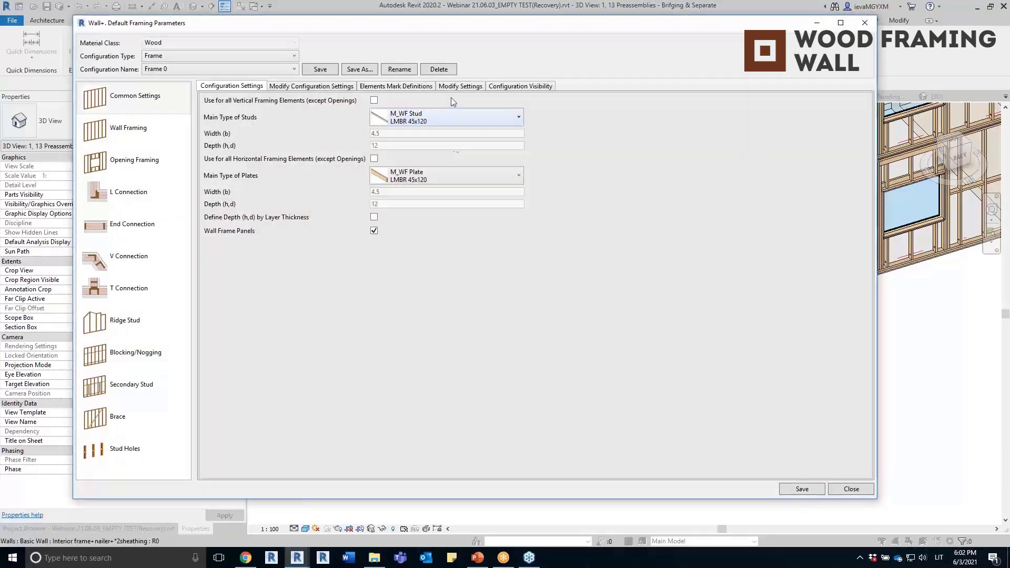
click(138, 138)
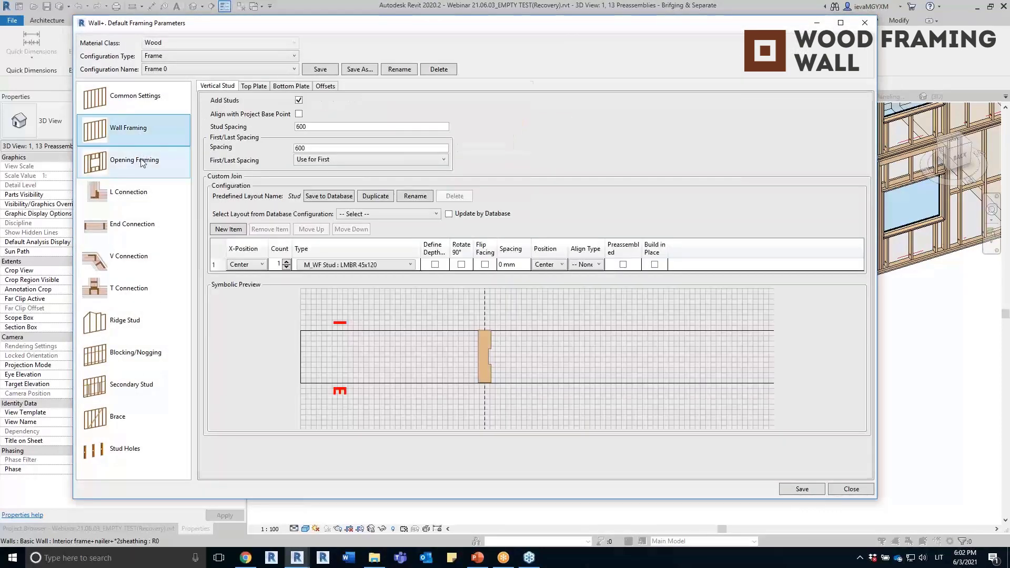
click(142, 162)
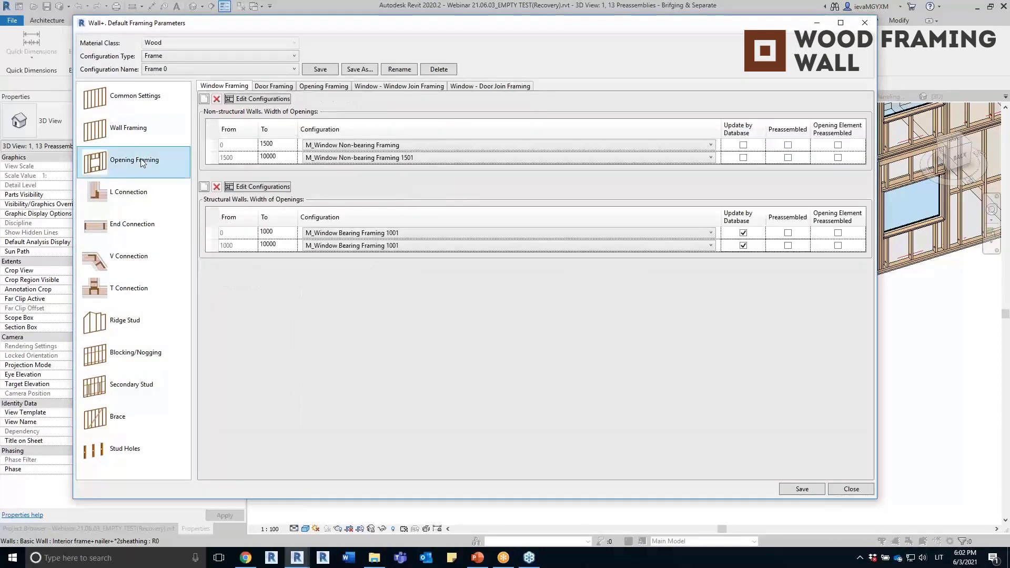
click(145, 109)
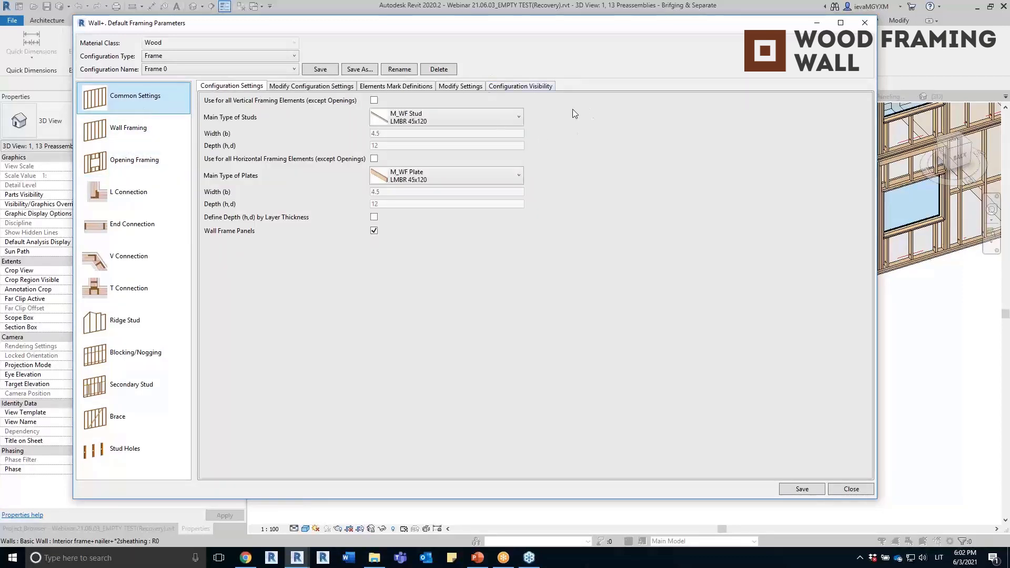
click(170, 57)
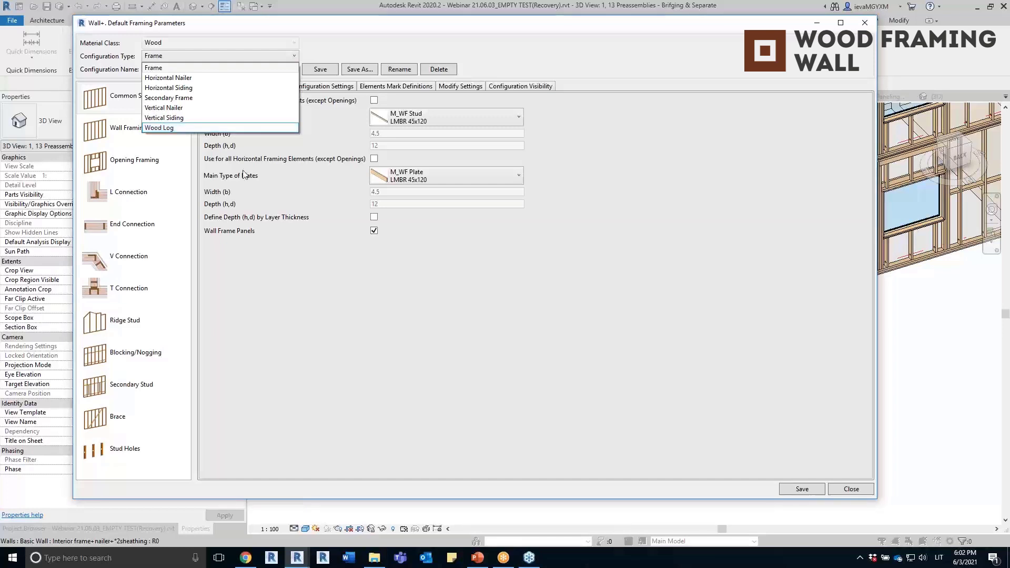
Step: Uncheck Wood Log and Horizontal Siding in Configuration Visibility, save Frame 0, and close
click(519, 84)
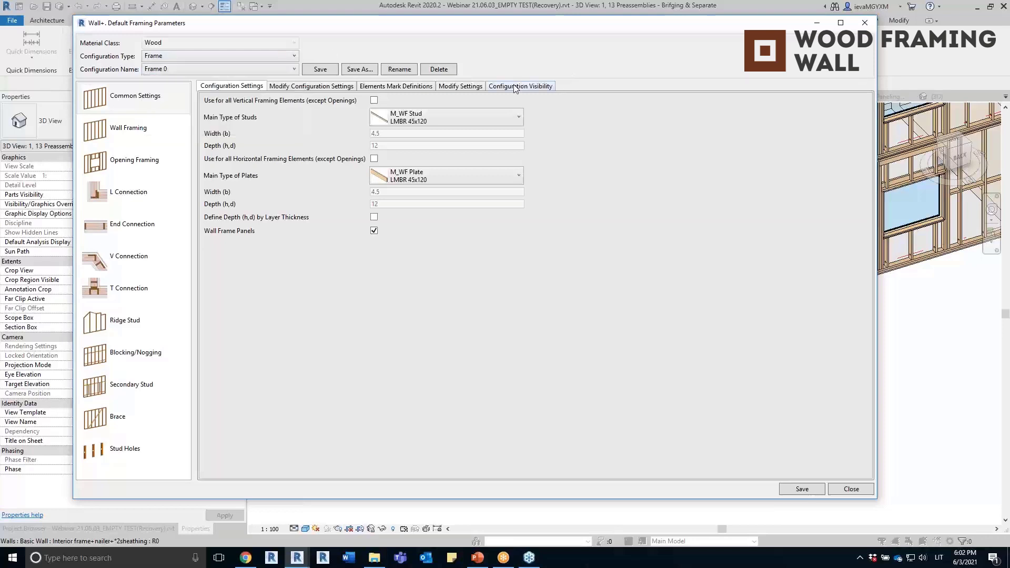
click(516, 85)
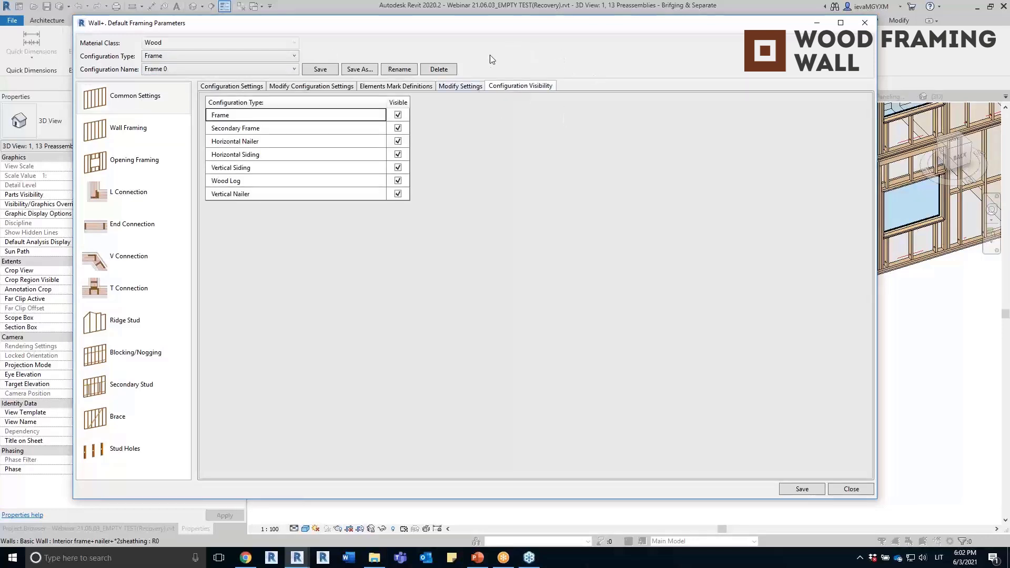
click(398, 182)
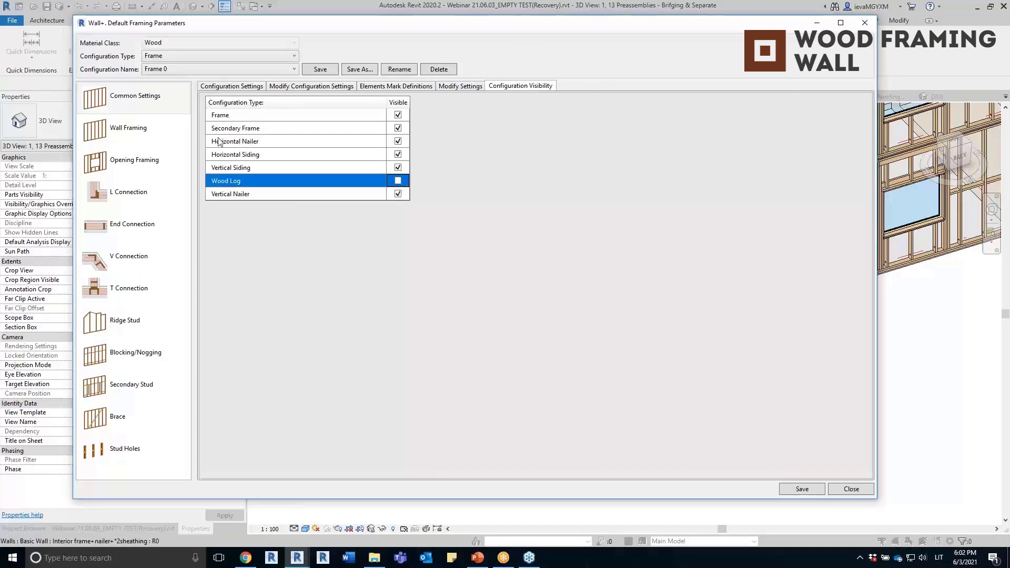
click(399, 155)
click(319, 71)
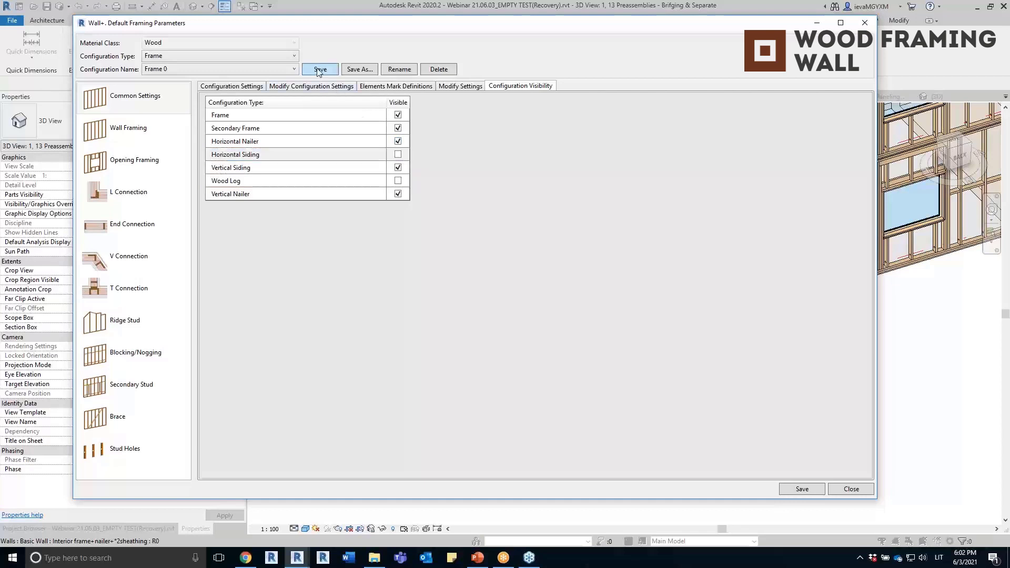
click(817, 23)
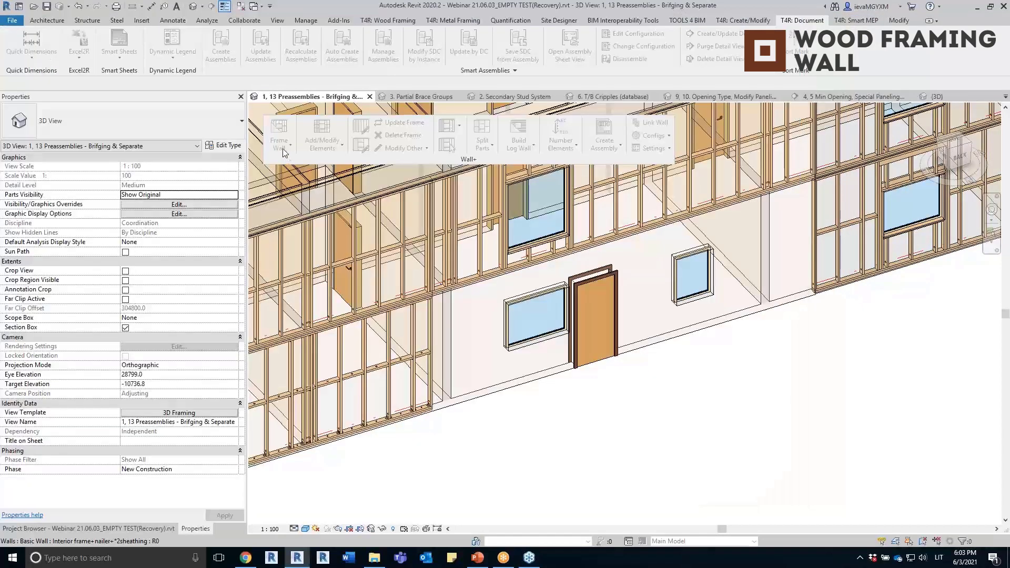
click(284, 148)
click(309, 211)
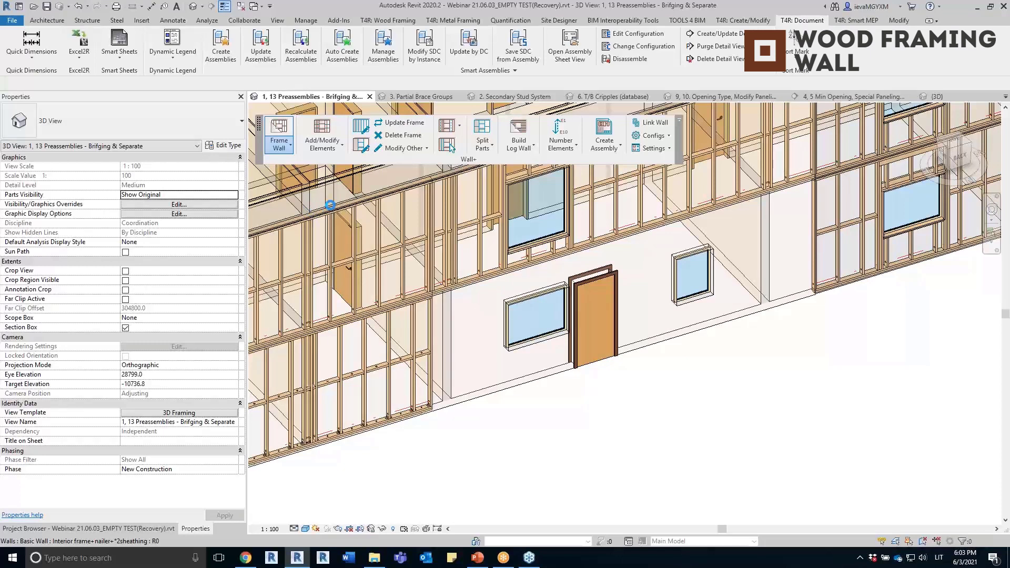
click(179, 66)
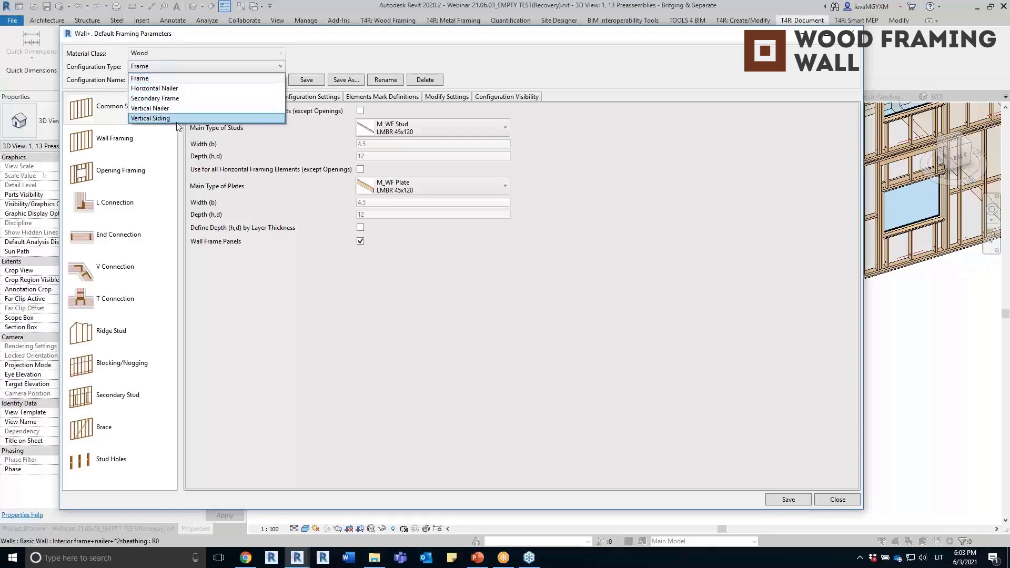
click(325, 305)
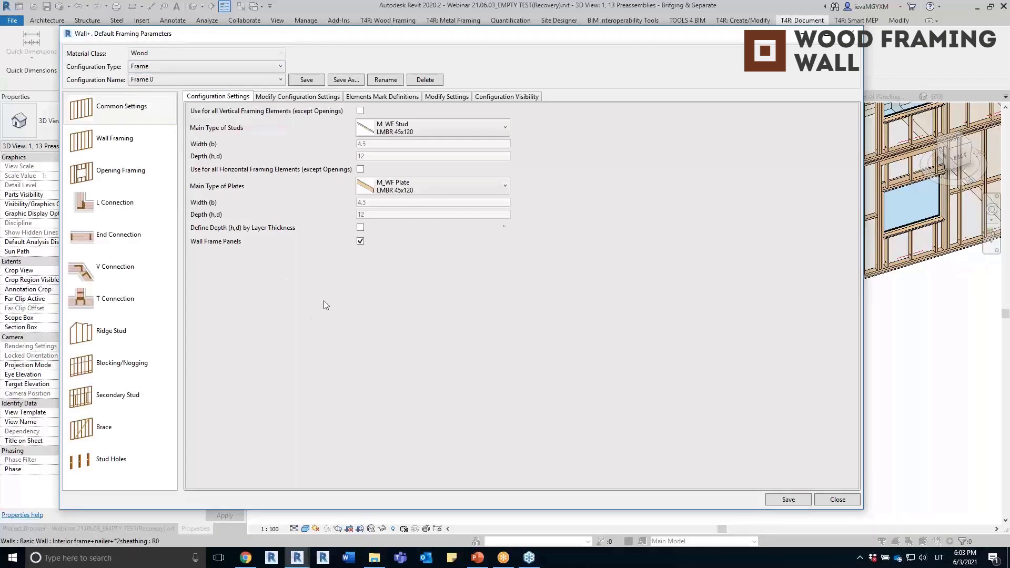
click(838, 500)
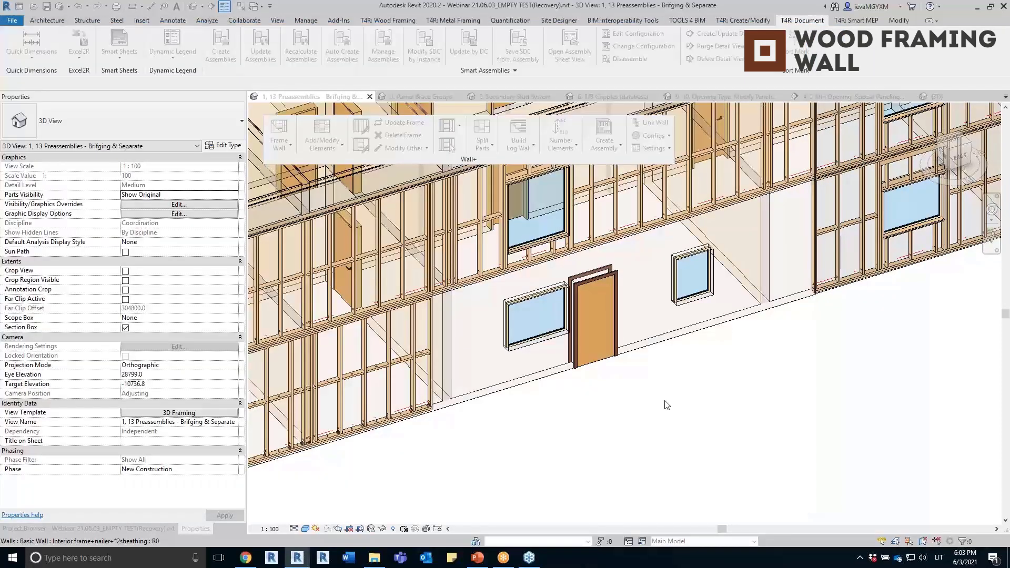
scroll(668, 356, up, 2)
Step: Frame the door wall W-29 with Wall+ Frame Wall using the Frame configuration
click(716, 342)
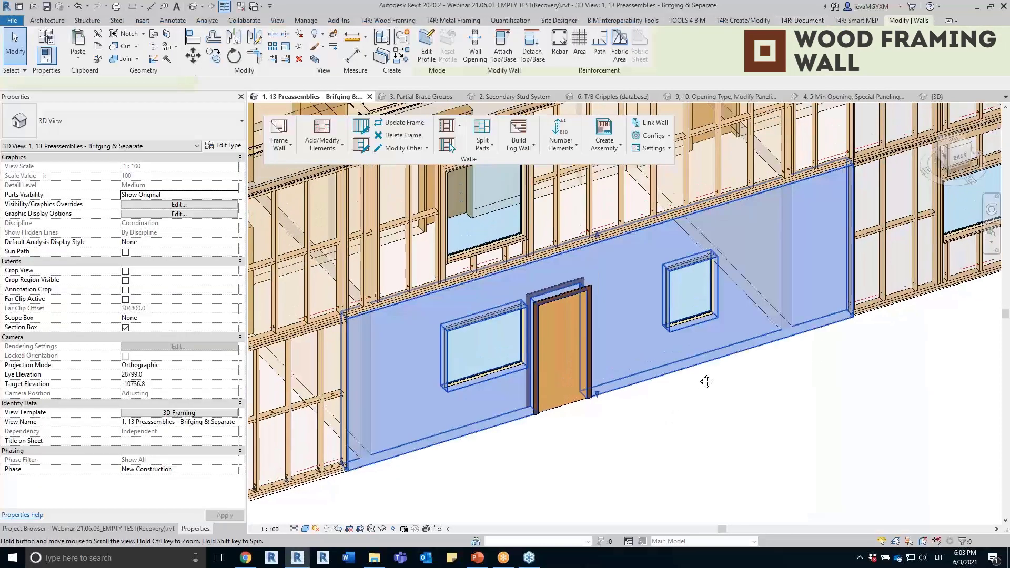
click(280, 132)
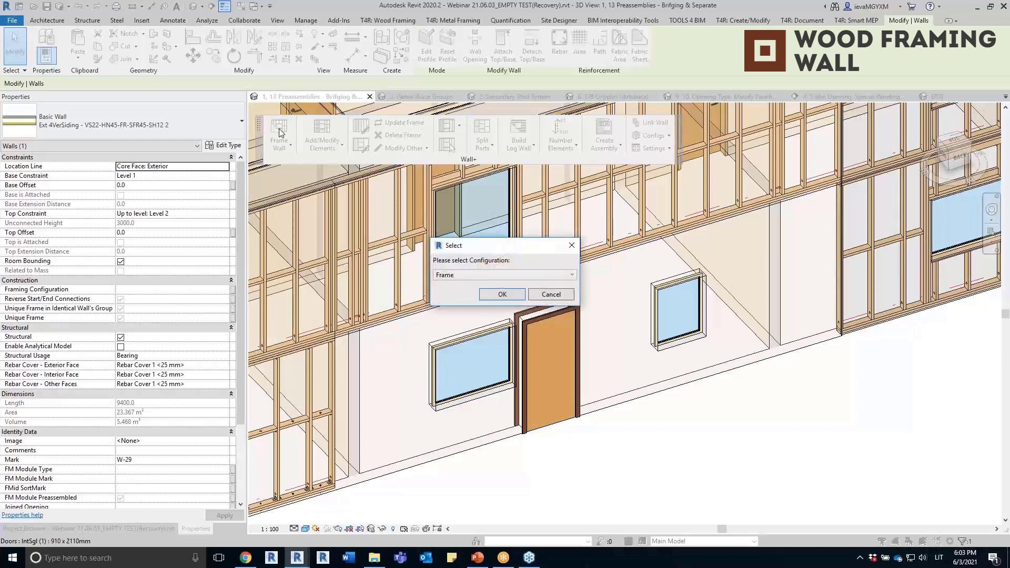
key(Return)
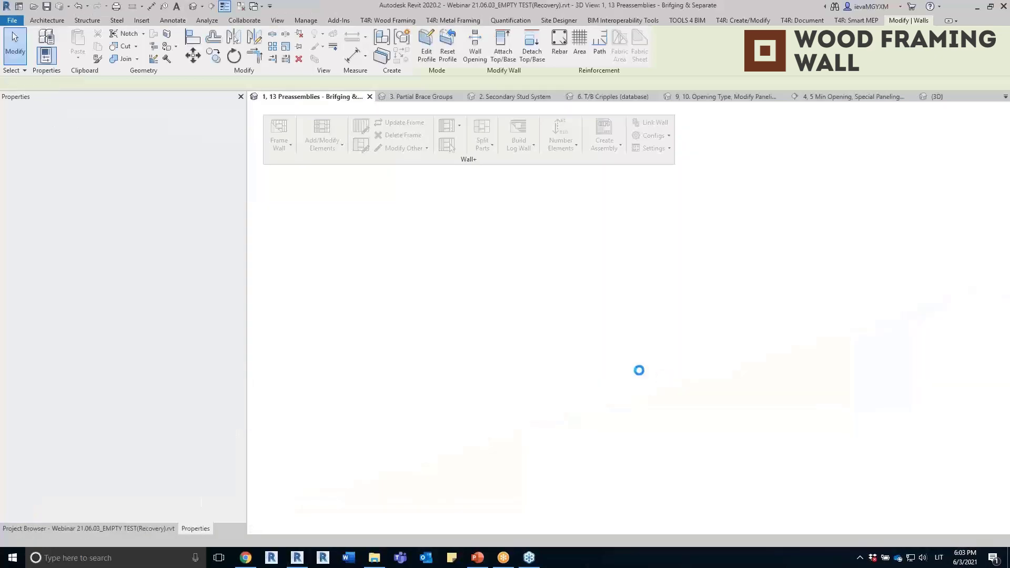
scroll(472, 309, up, 2)
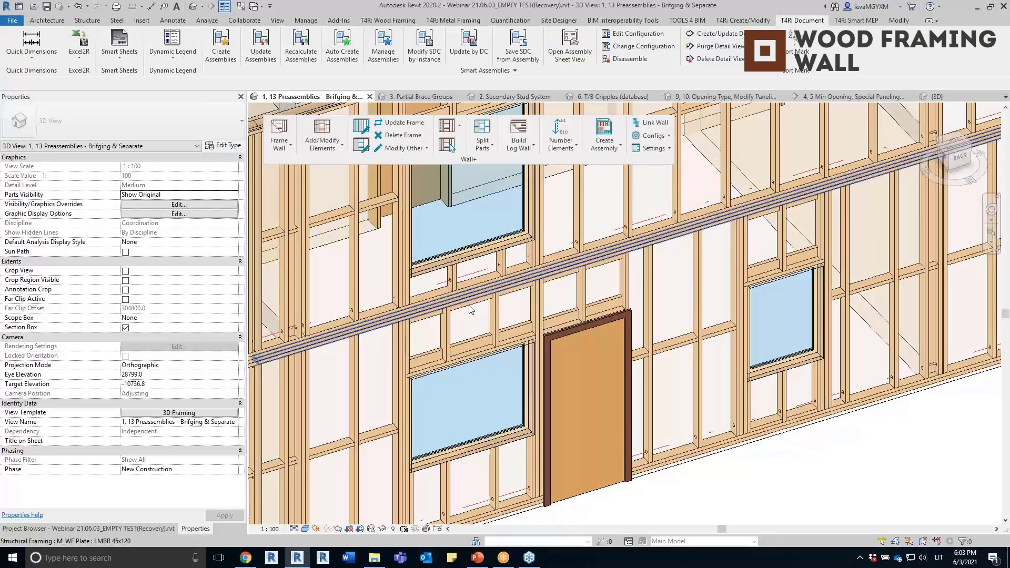
Step: Drag the long upper plate's shape handle down onto the window head
click(471, 310)
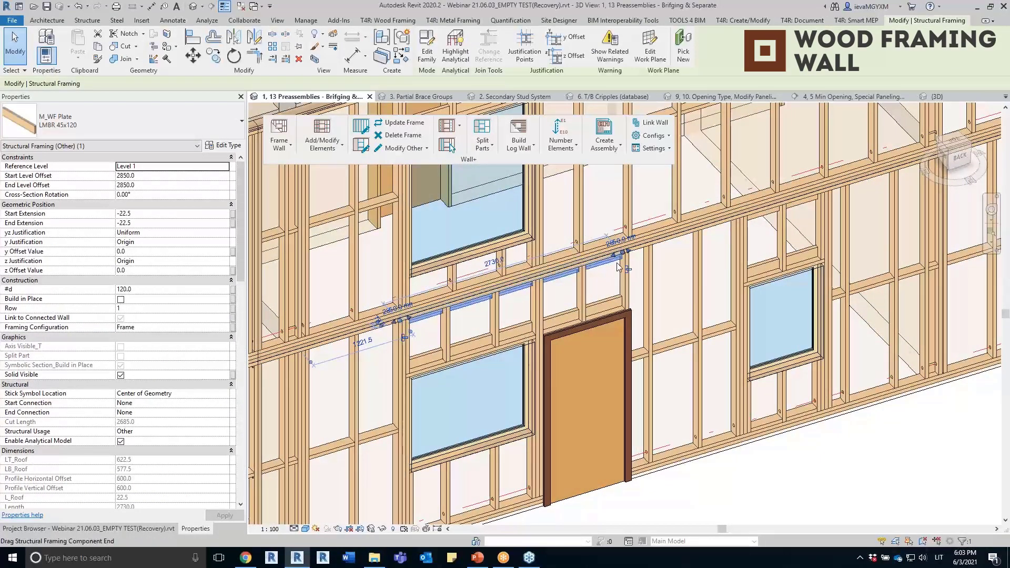
drag(520, 282, 520, 329)
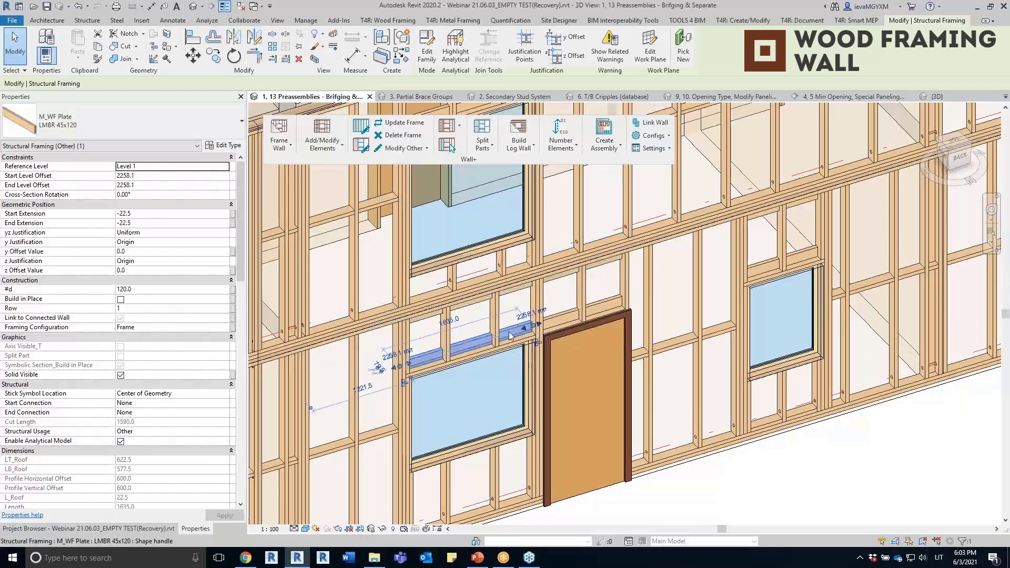
click(576, 316)
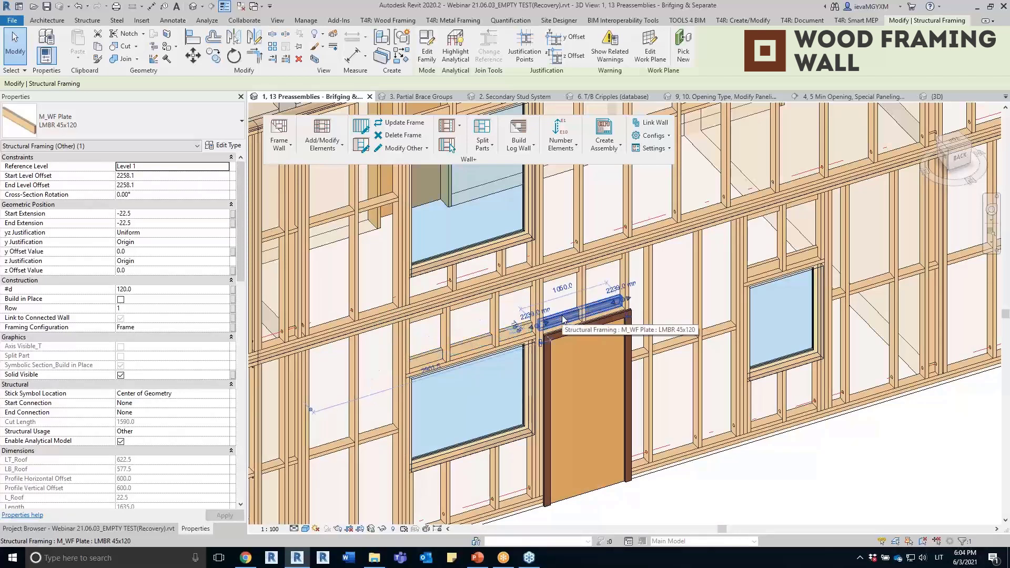
click(480, 336)
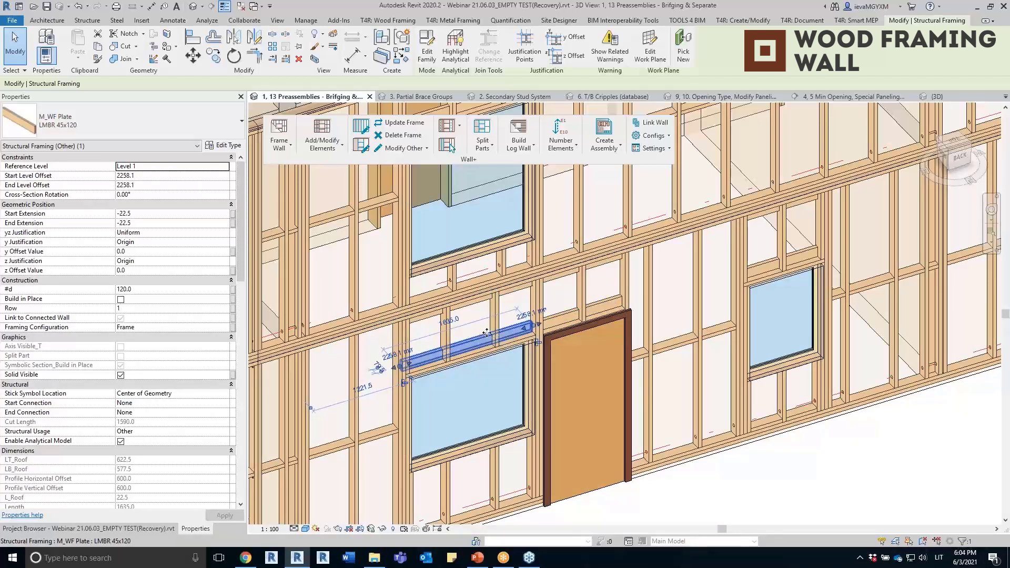
scroll(487, 334, down, 1)
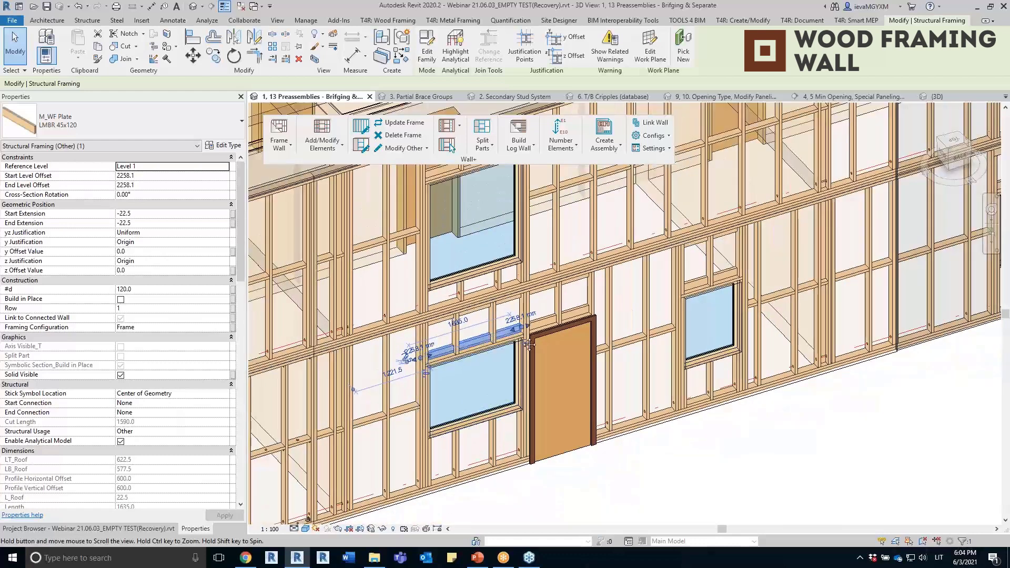
scroll(526, 343, down, 1)
click(639, 410)
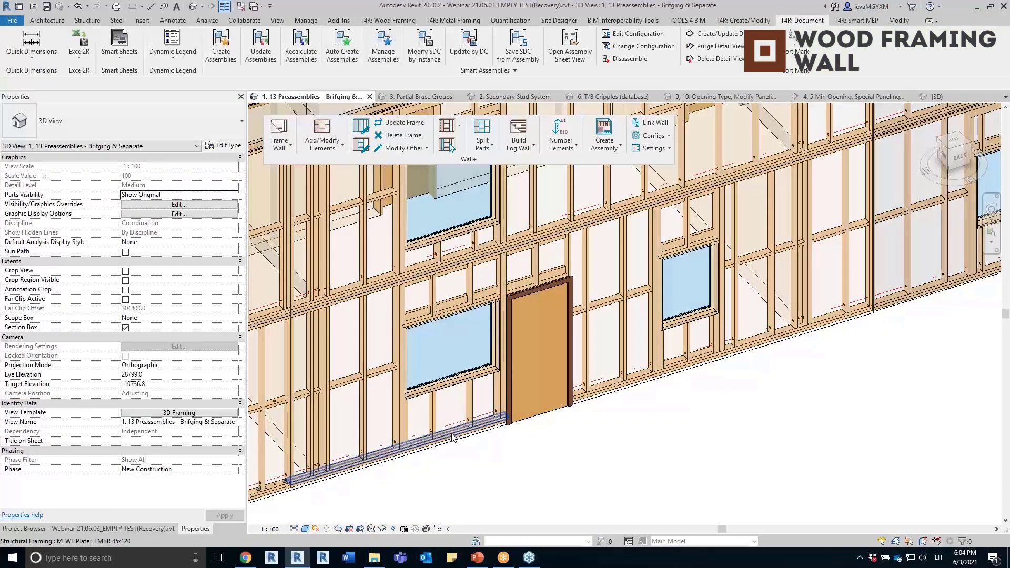
scroll(452, 436, up, 1)
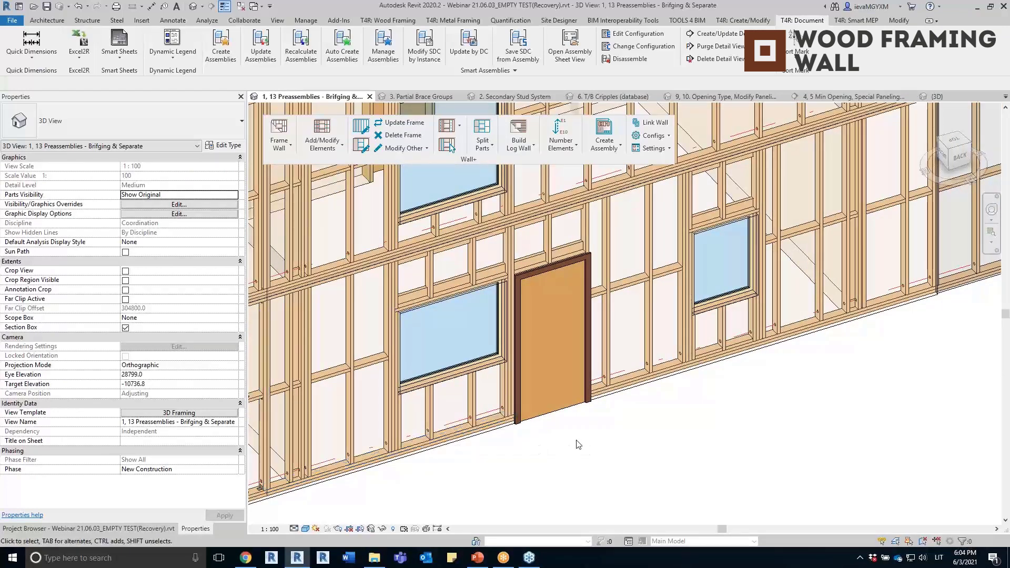
Step: Inspect the bottom plates at the wall base, then open the default Framing Configuration
click(712, 358)
ctrl+click(736, 341)
scroll(760, 341, up, 1)
scroll(761, 340, up, 1)
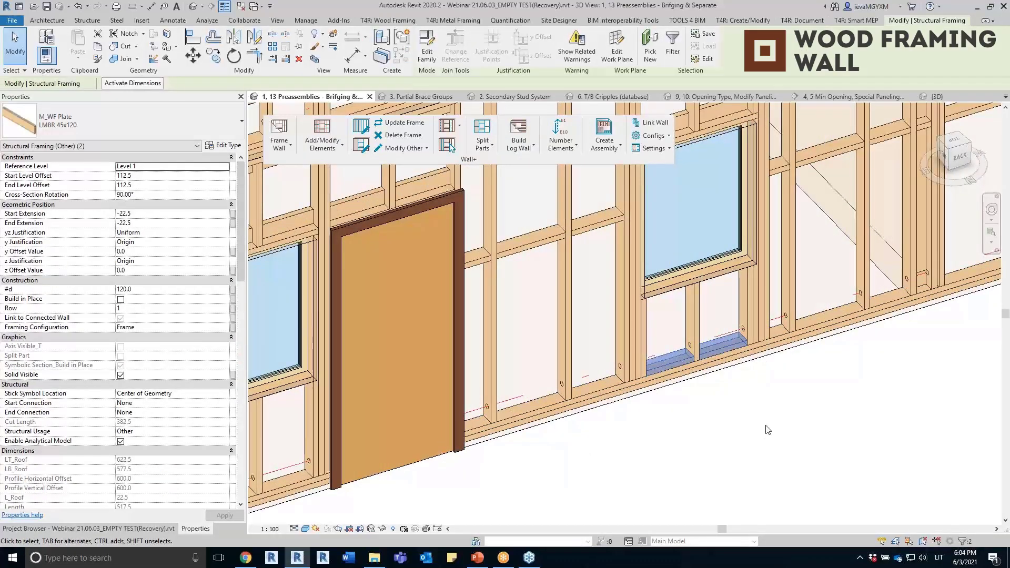
middle_drag(767, 403, 885, 429)
scroll(813, 465, down, 2)
middle_drag(884, 422, 882, 419)
key(Escape)
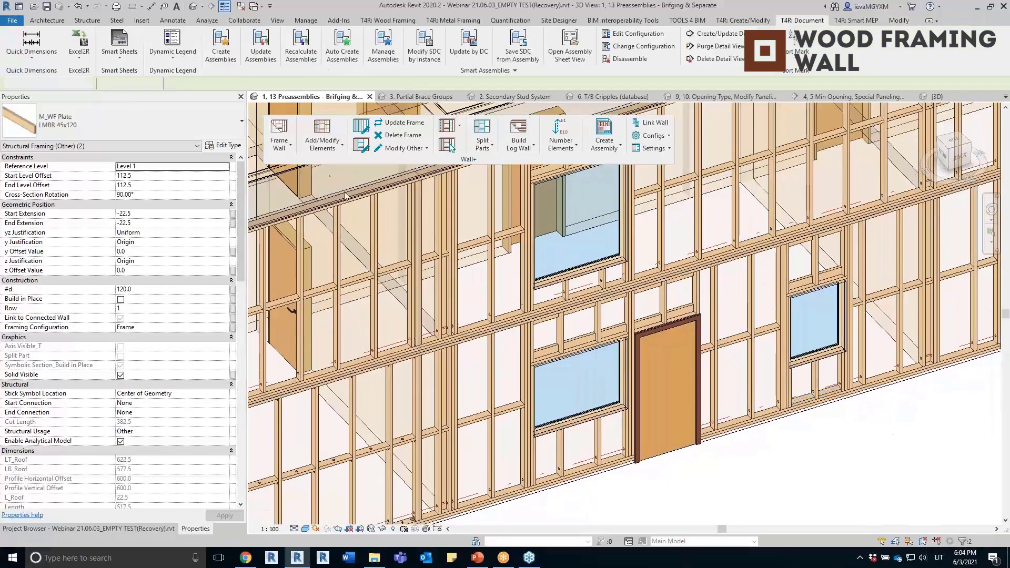
click(279, 143)
click(325, 210)
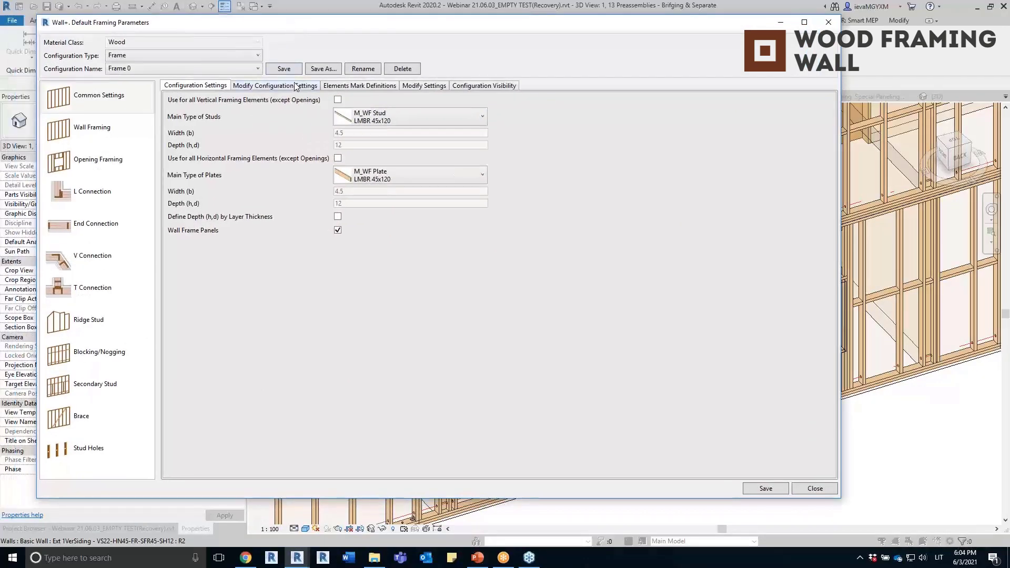
Step: Choose the Frame configuration, enable Modify Configuration Settings, and show its Blocking/Nogging settings
click(296, 86)
drag(828, 139, 829, 190)
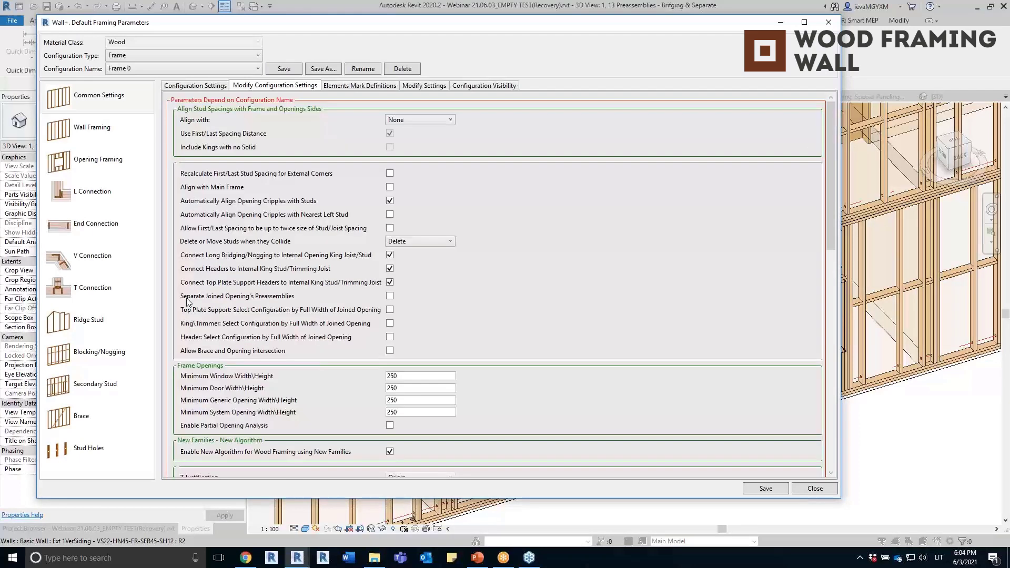
click(199, 70)
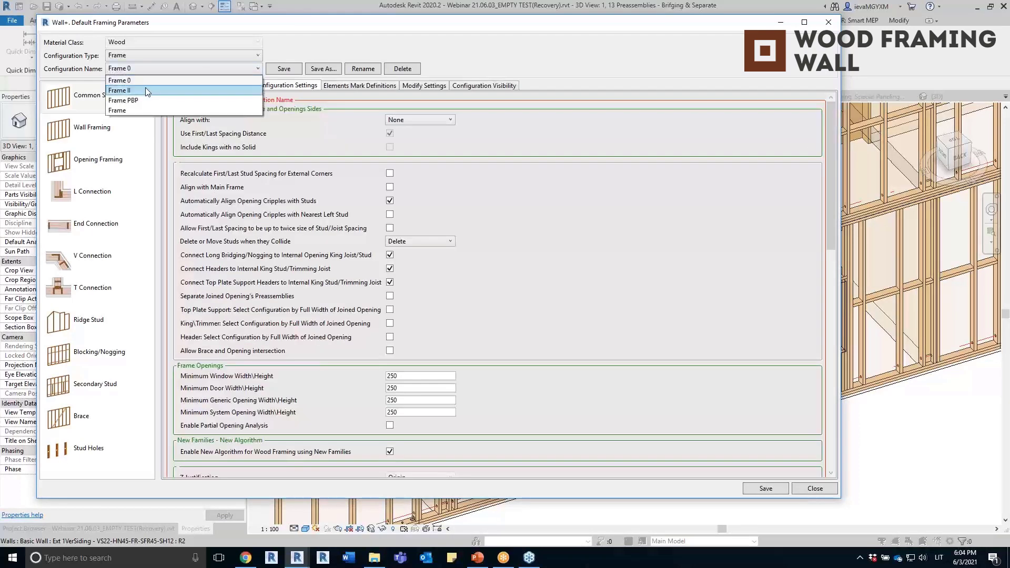
click(121, 107)
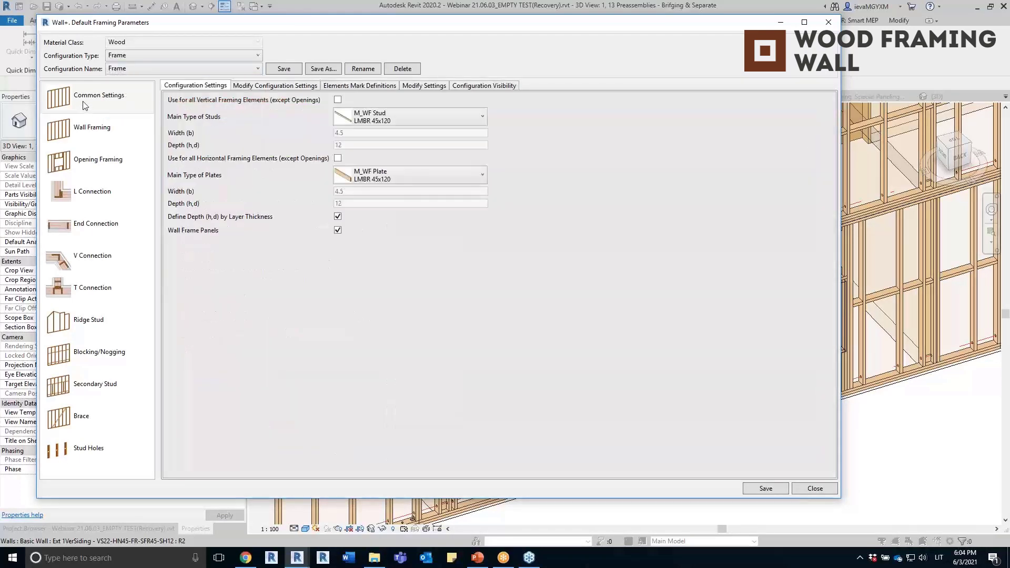
click(265, 85)
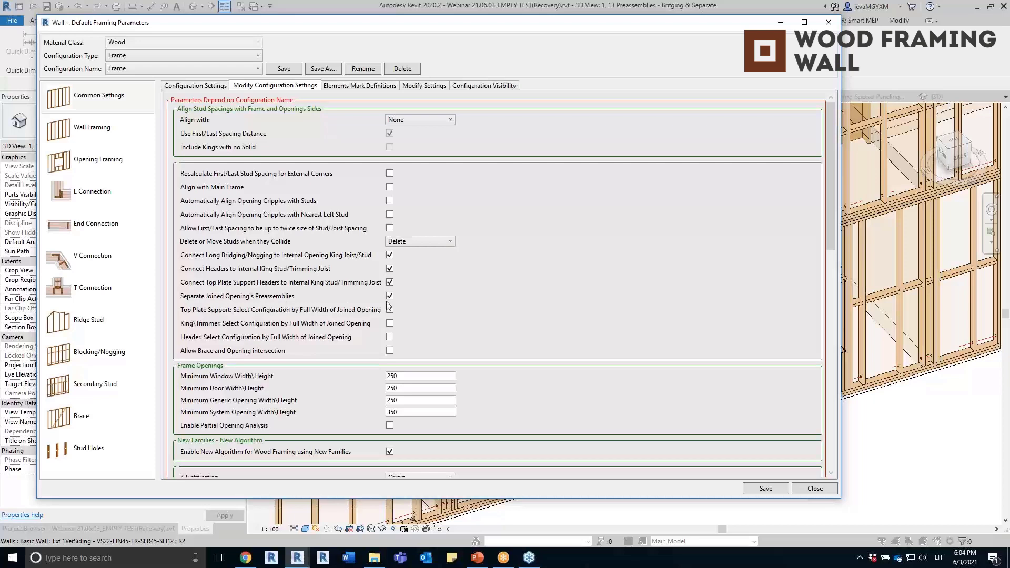
click(119, 351)
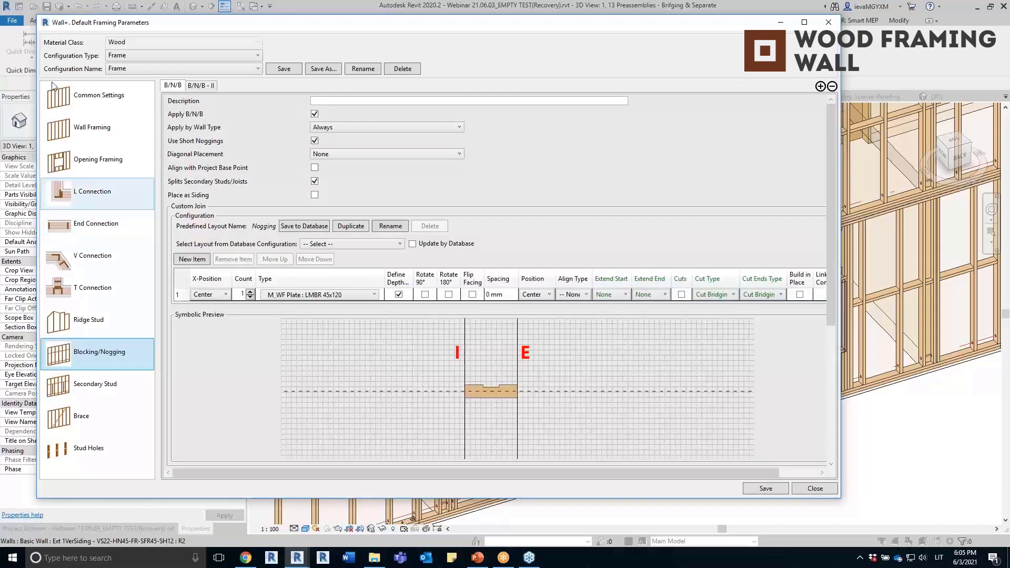
Step: Confirm the Openings blocking set's Placement Limits stay Only through Windows, then view Opening Framing
click(202, 86)
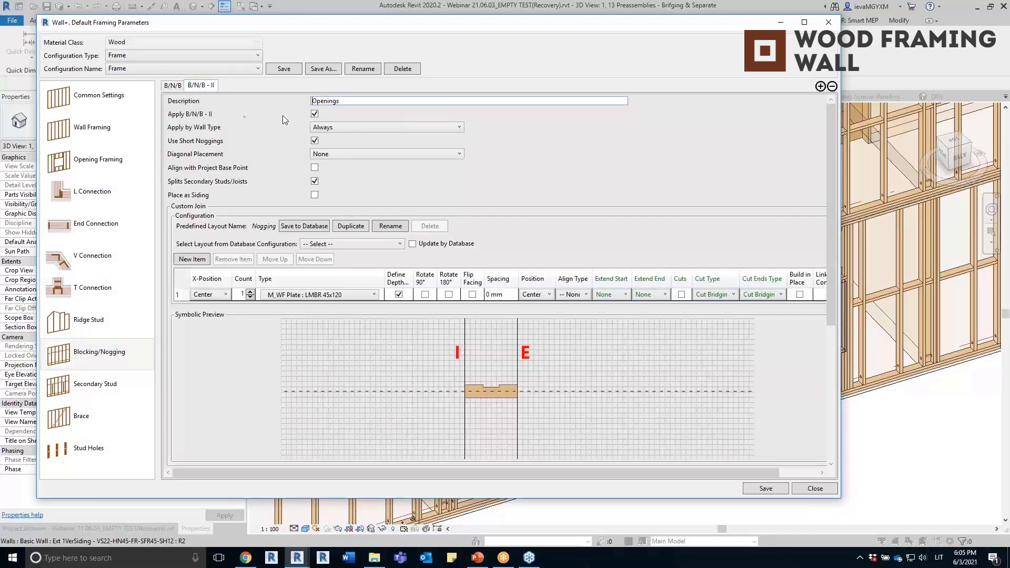
drag(829, 235, 826, 424)
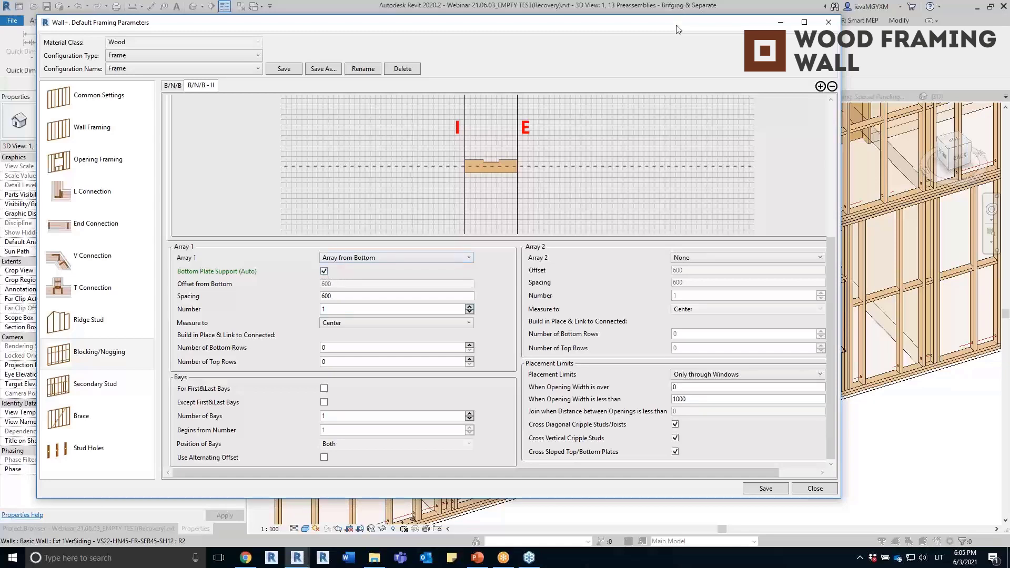
drag(678, 15, 447, 28)
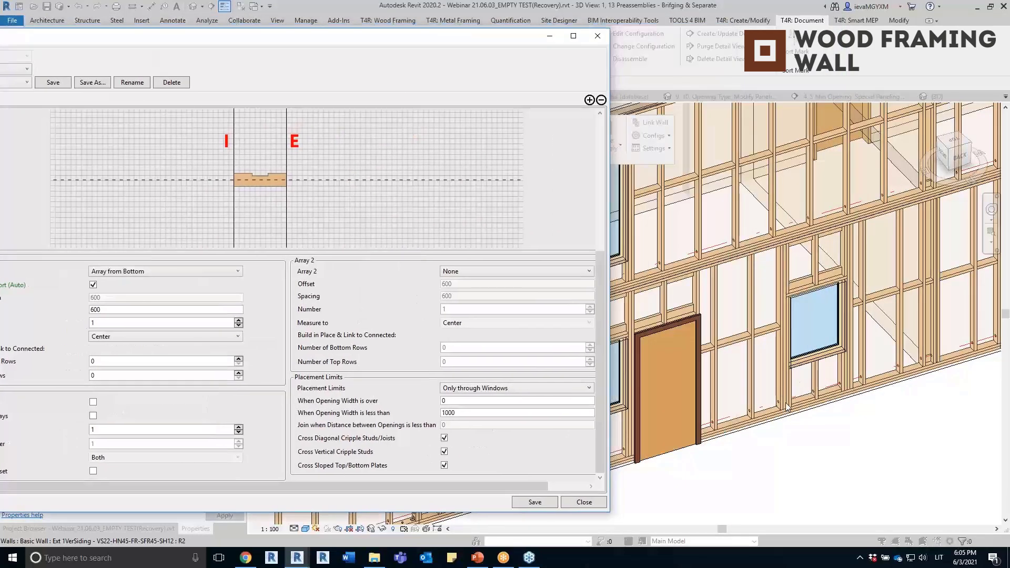
drag(441, 38, 668, 19)
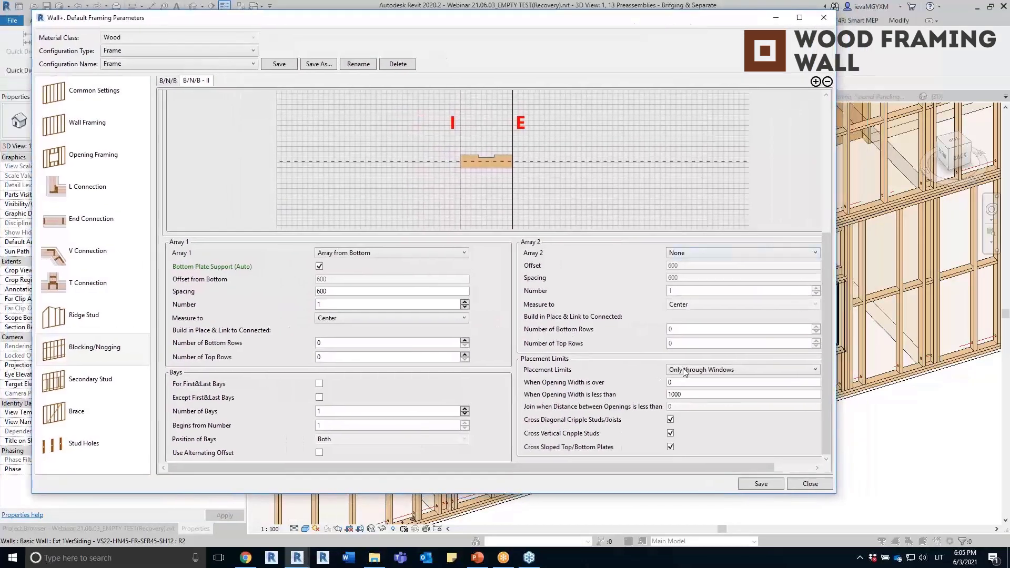
click(815, 370)
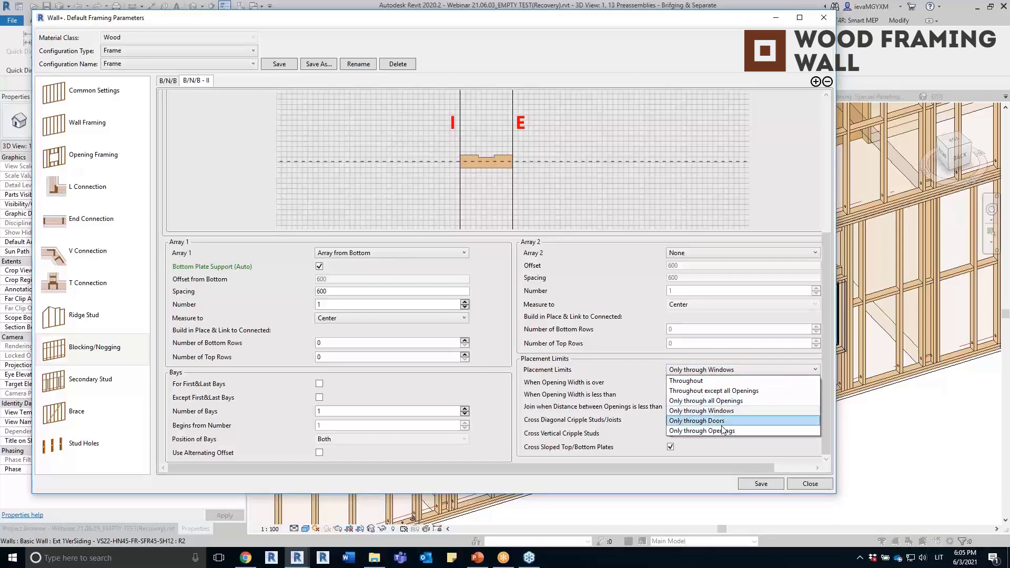
click(826, 398)
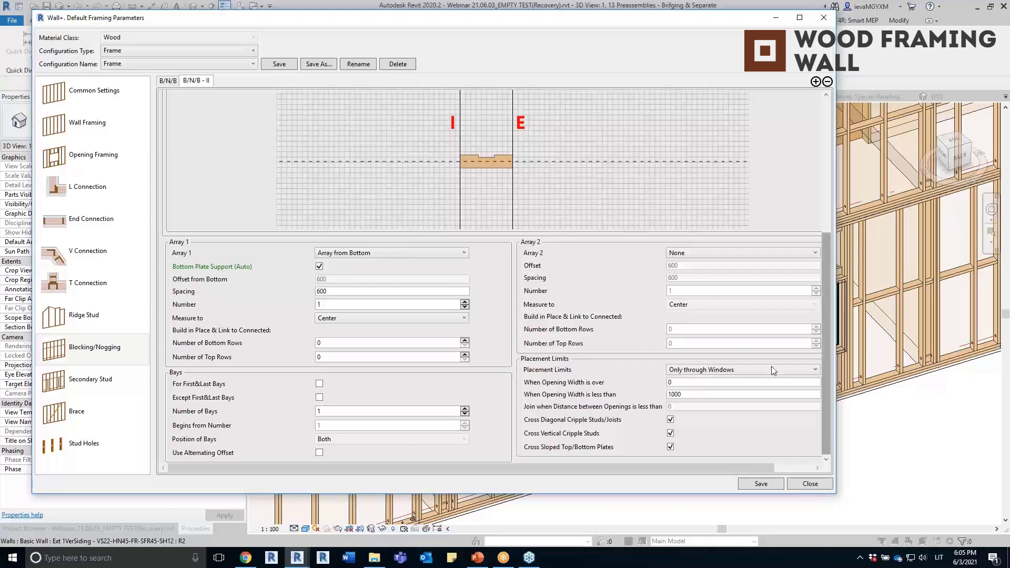
click(92, 161)
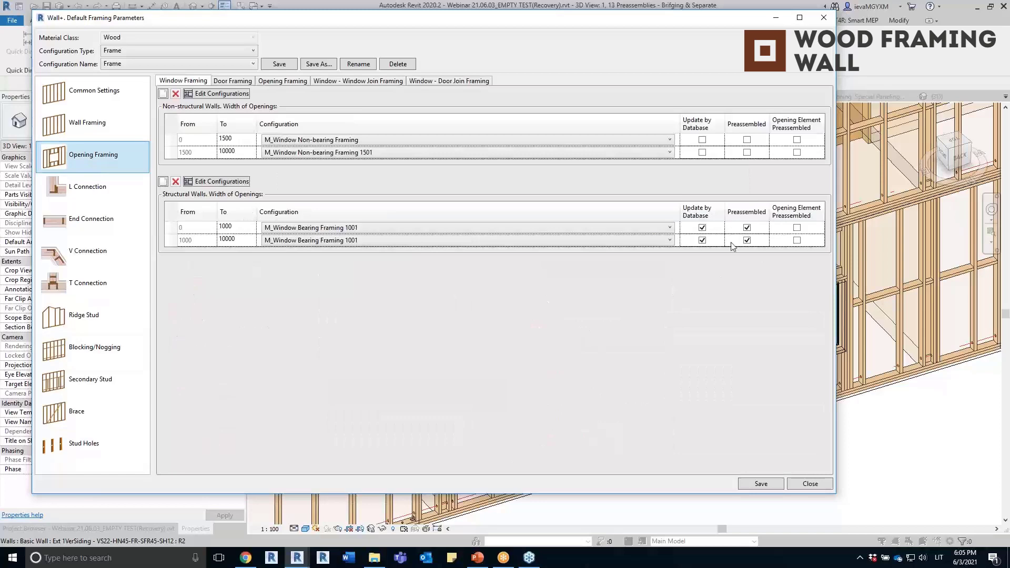
Step: Close the Default Framing Parameters dialog
click(823, 20)
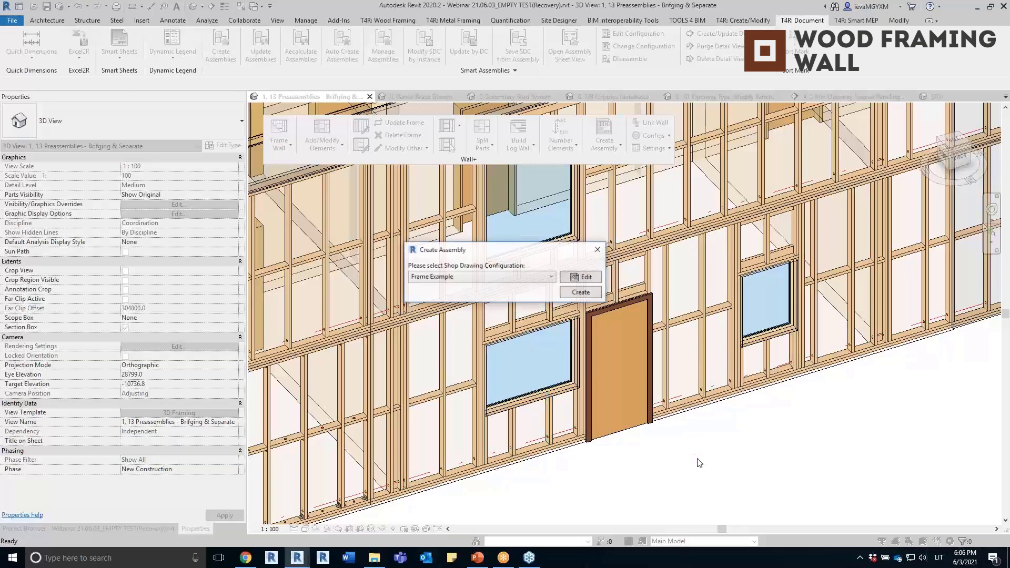
Step: Create assembly W-29 with Frame Example and open its 3D Ortho, Detail Section, Frame Front and Framing Plan views
click(582, 293)
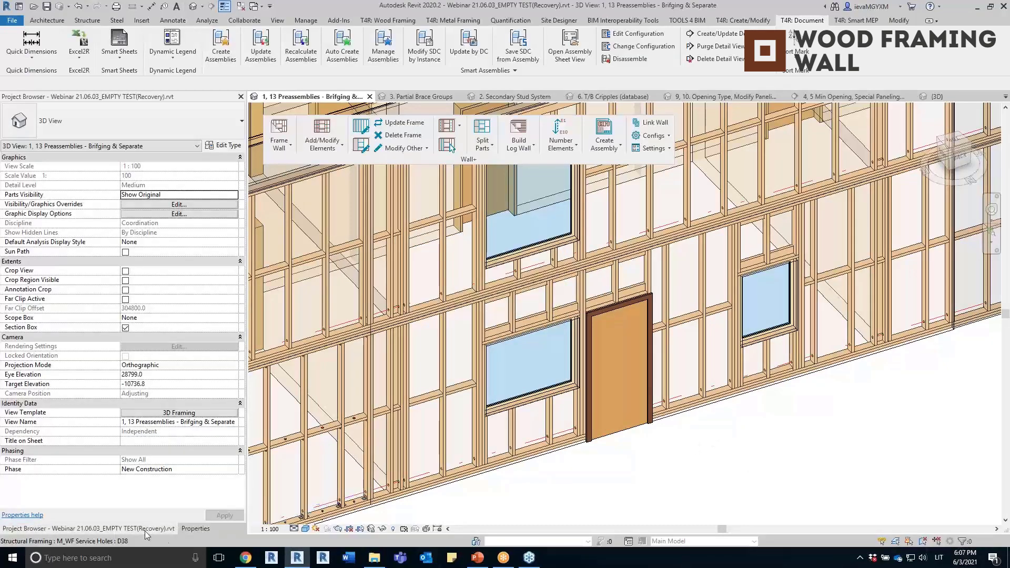
drag(240, 187, 240, 479)
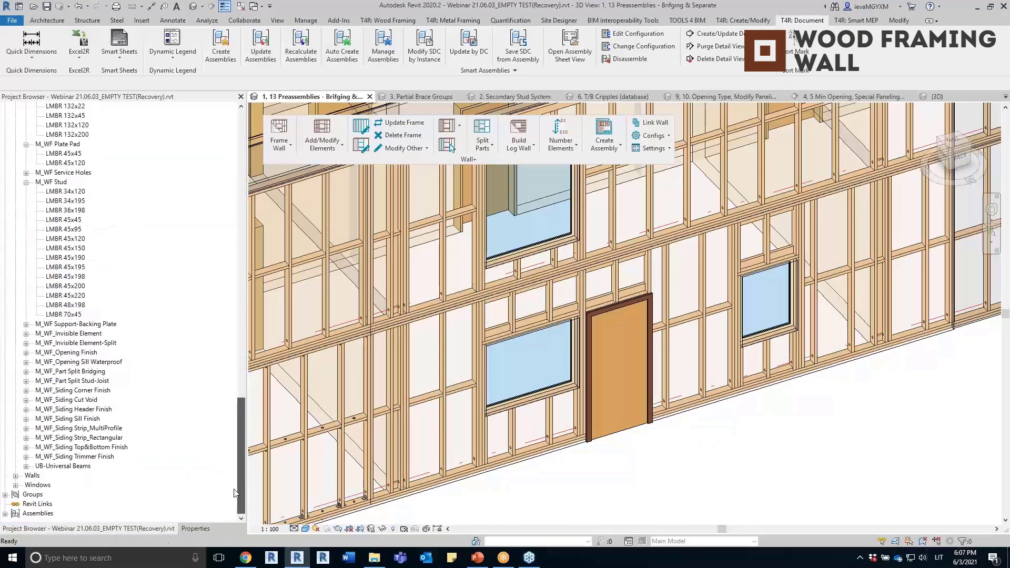
click(16, 514)
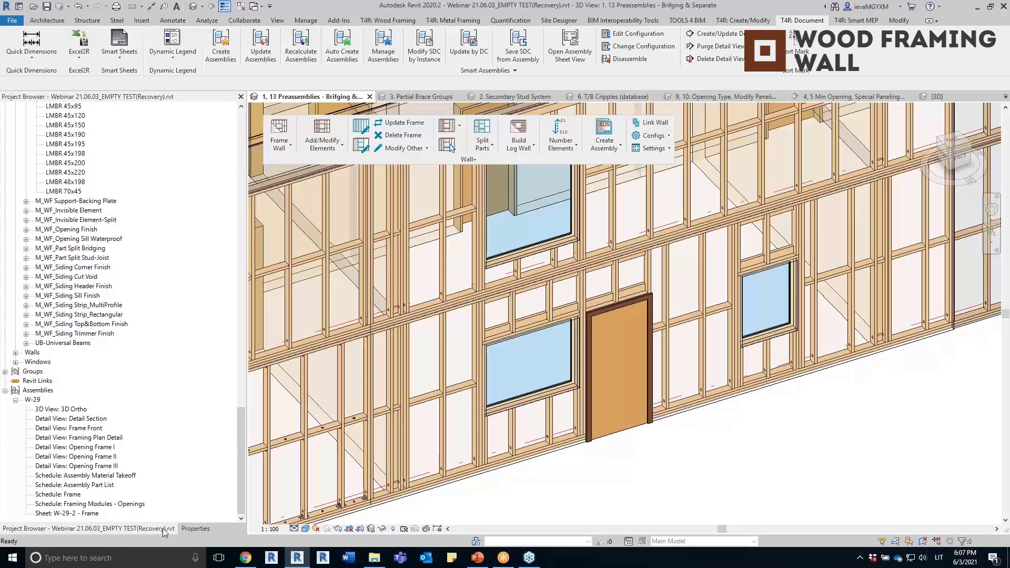
double_click(66, 411)
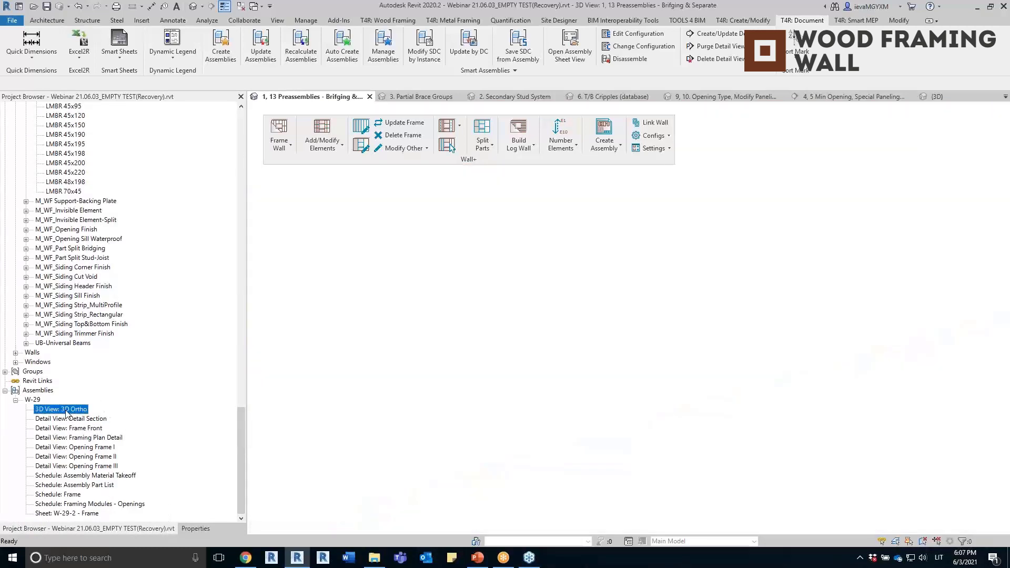
scroll(455, 426, up, 3)
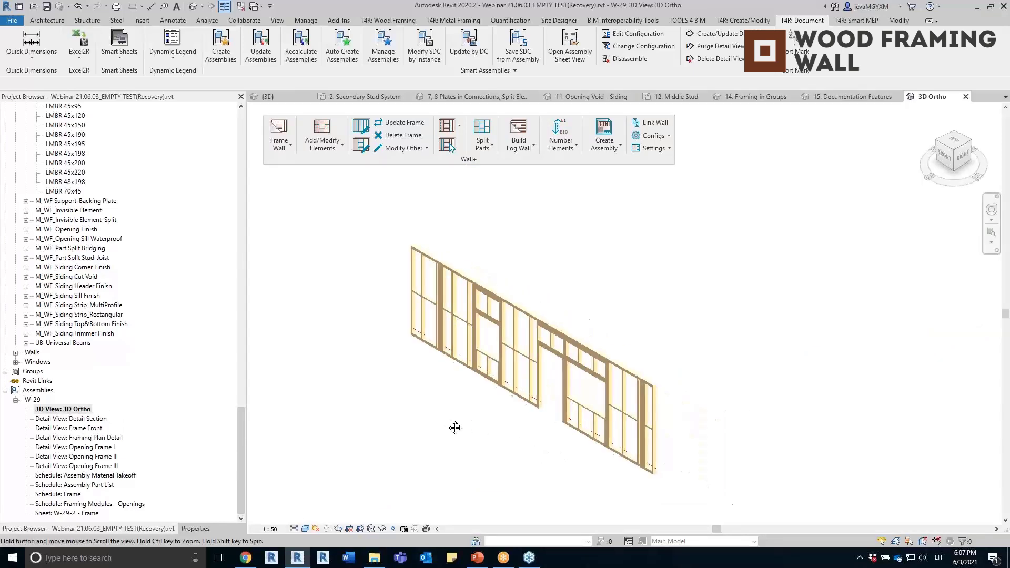
double_click(73, 418)
click(76, 428)
double_click(75, 428)
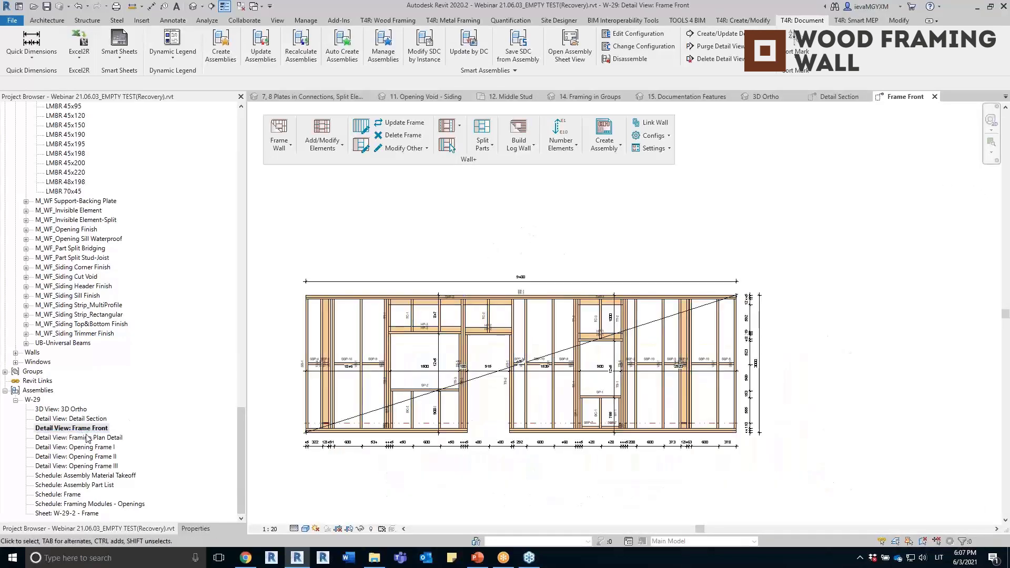
double_click(84, 438)
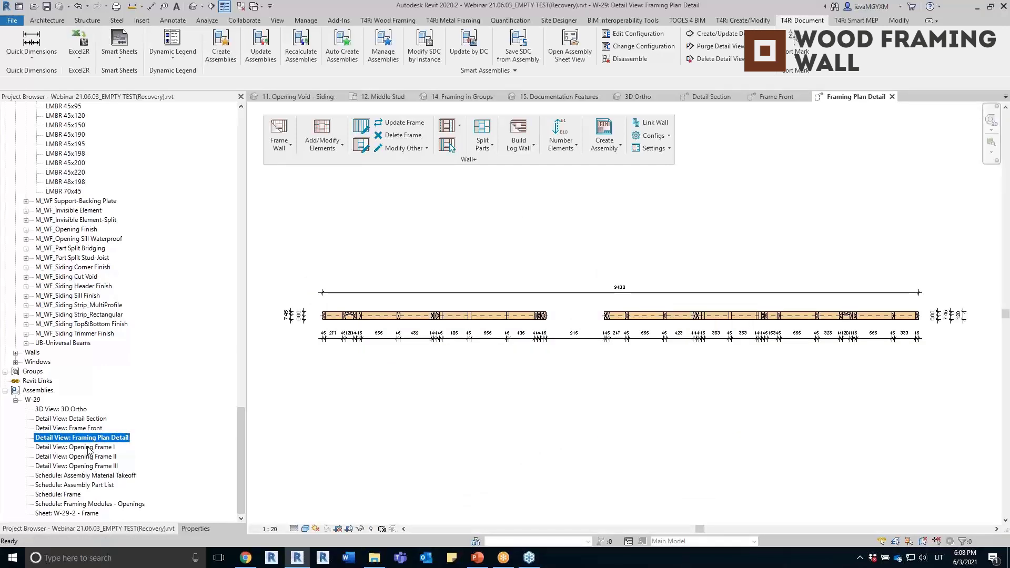
Step: Open the Opening Frame I, II and III detail views of assembly W-29
double_click(89, 448)
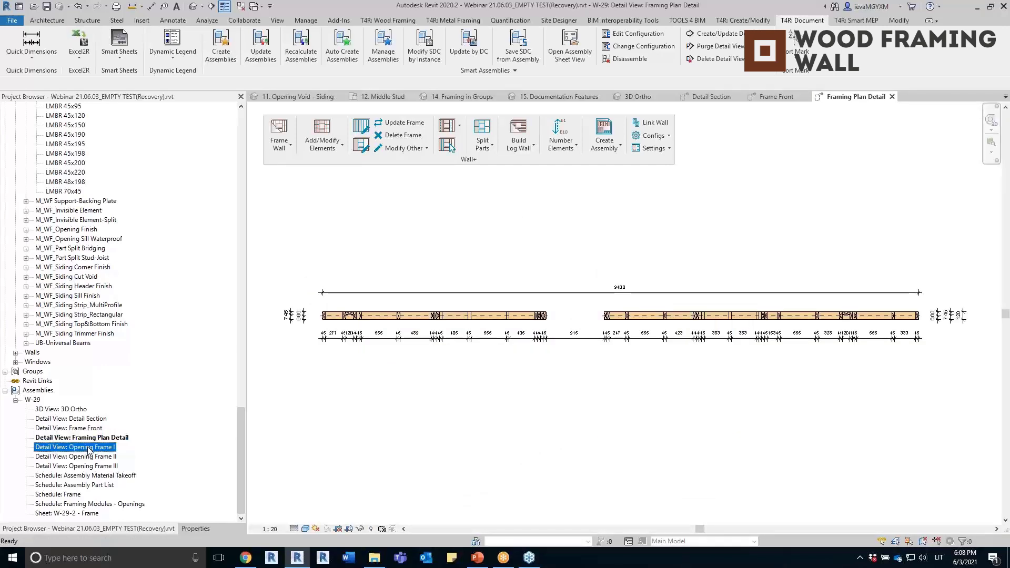
scroll(614, 448, up, 3)
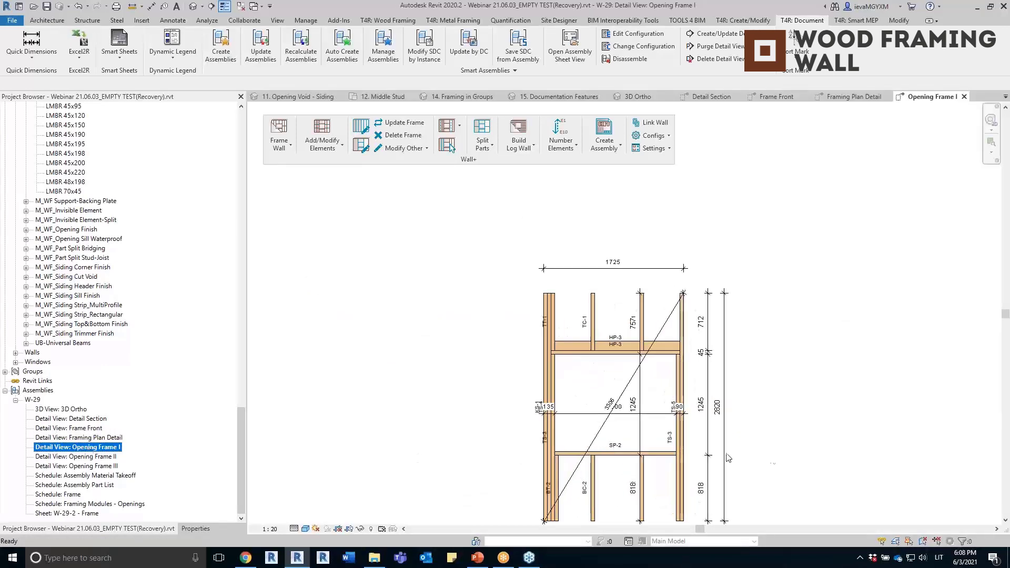
scroll(700, 400, down, 2)
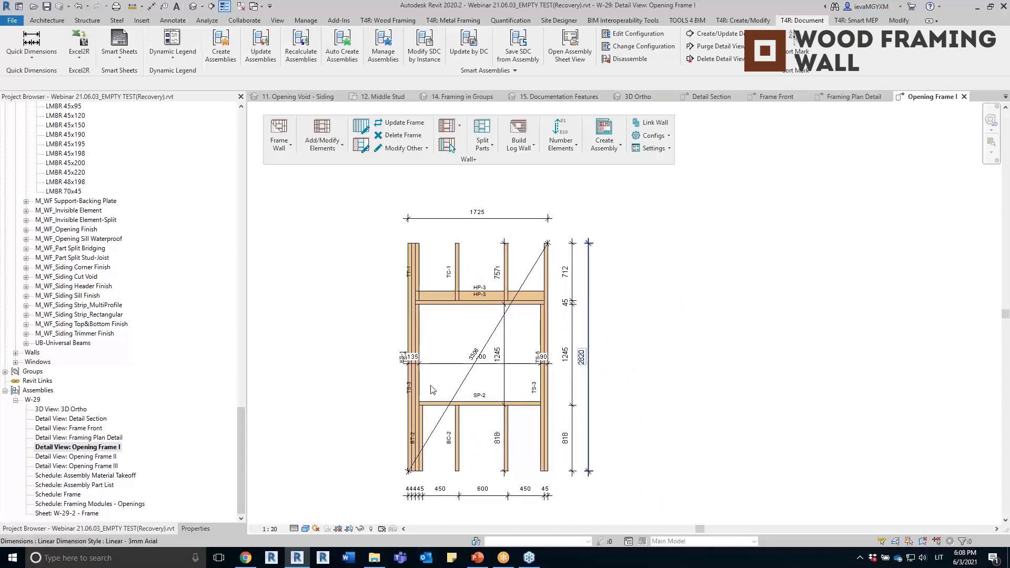
double_click(76, 457)
double_click(94, 466)
scroll(461, 450, up, 3)
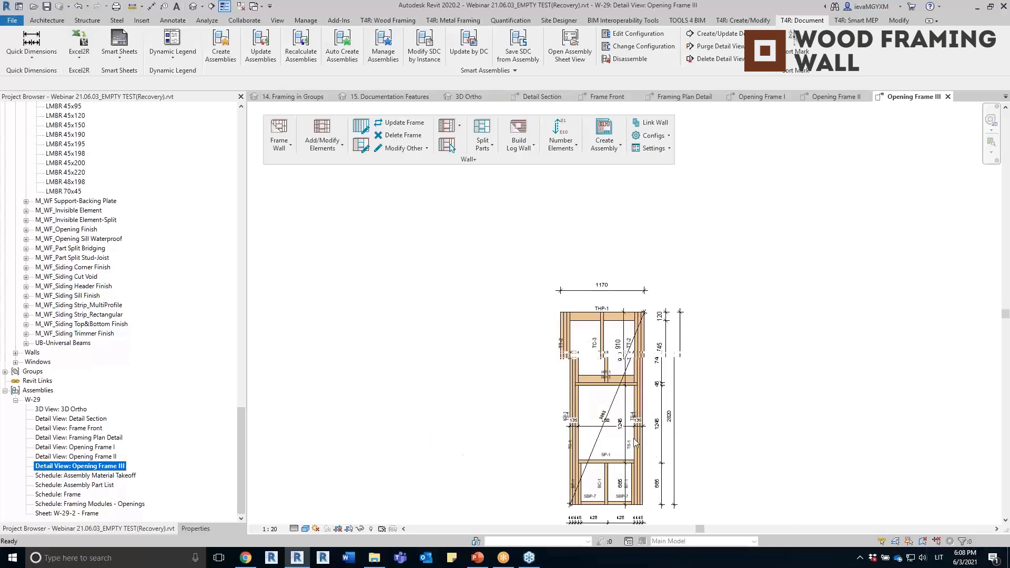
scroll(732, 379, down, 2)
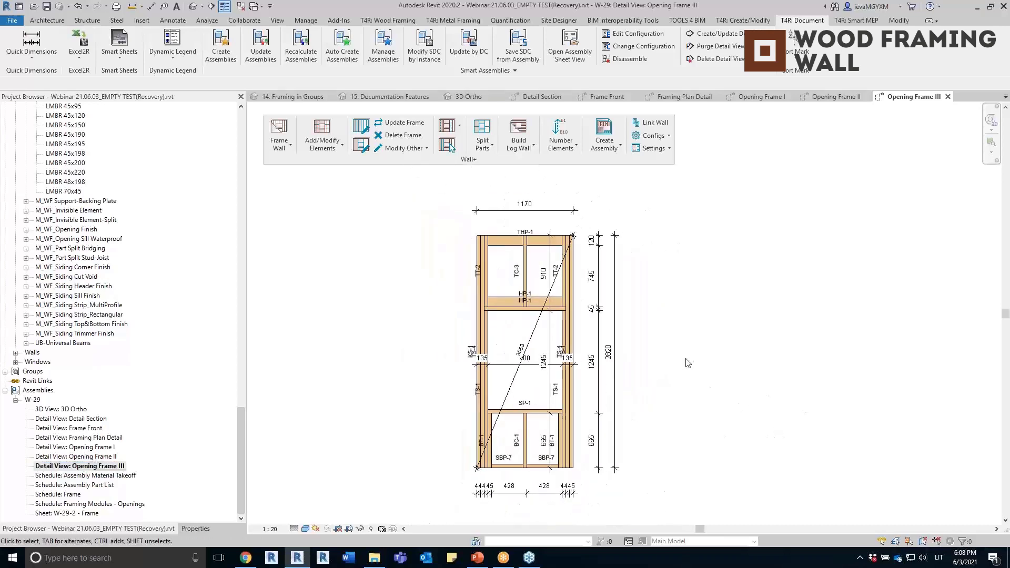
Step: Drag bottom plate SBP-7 to the right in Opening Frame III, then deselect it
click(516, 467)
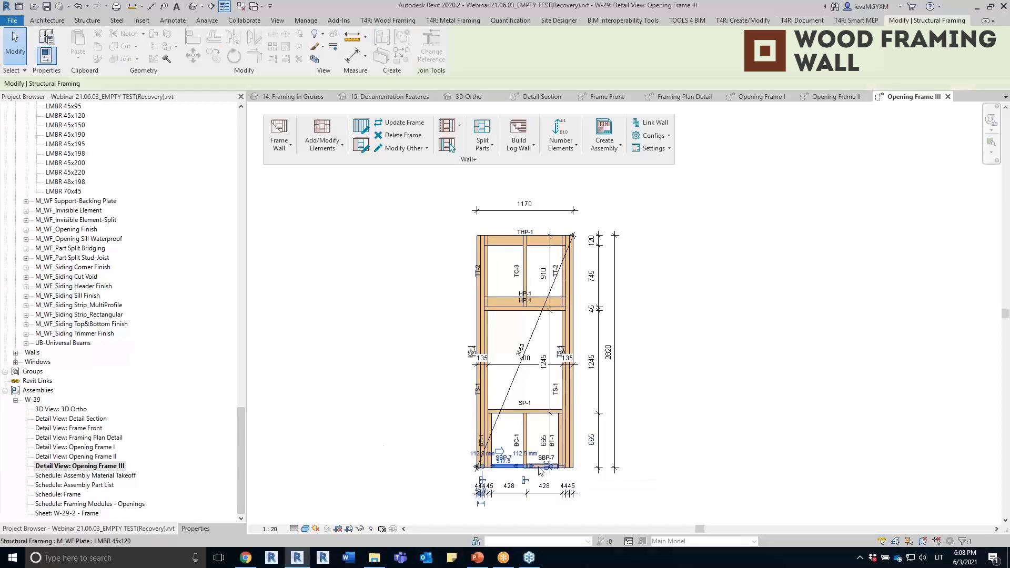
drag(540, 471, 583, 470)
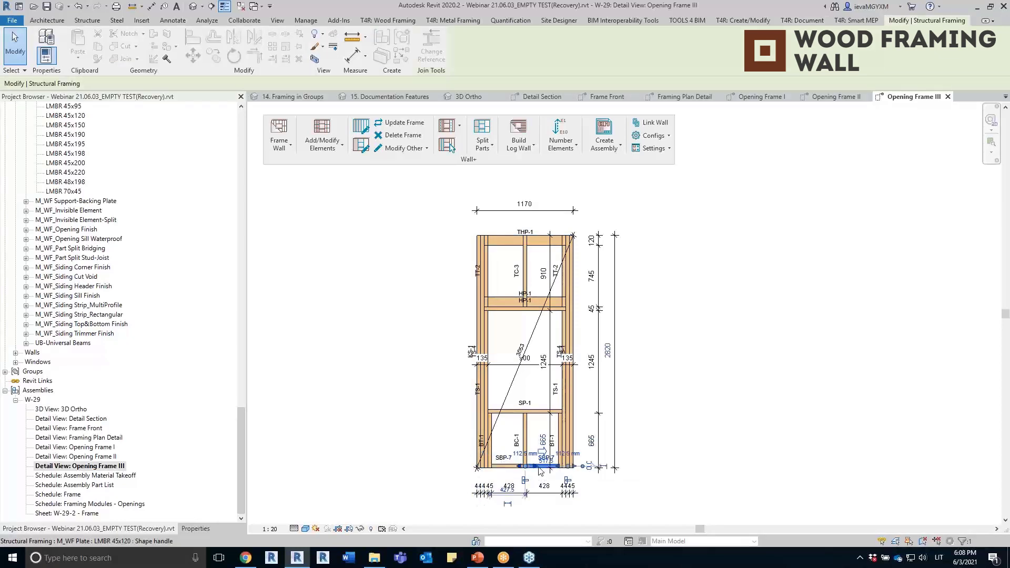
click(729, 424)
drag(242, 460, 264, 95)
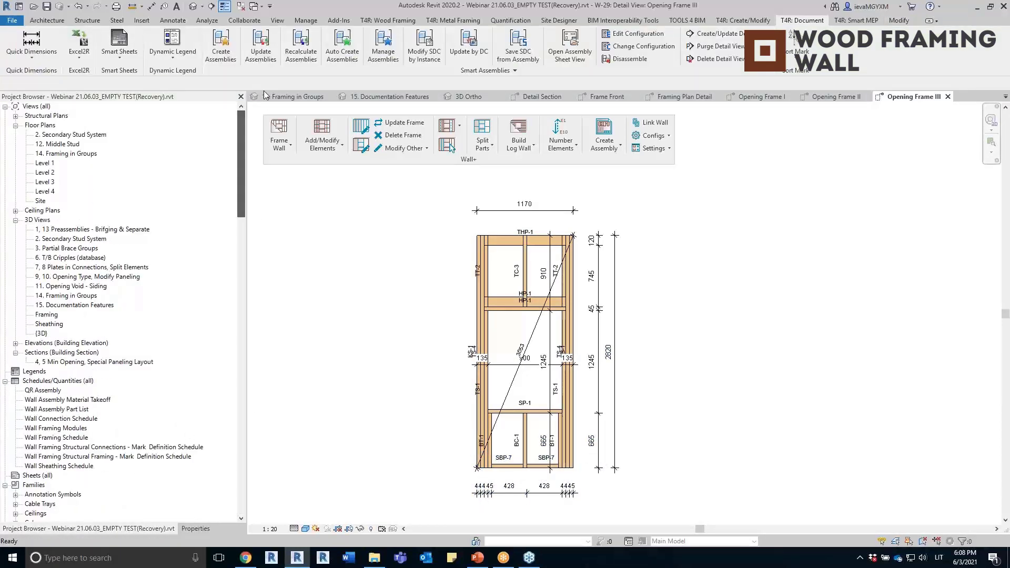
Step: Open the 2. Secondary Stud System 3D view and orbit around the walls
double_click(63, 239)
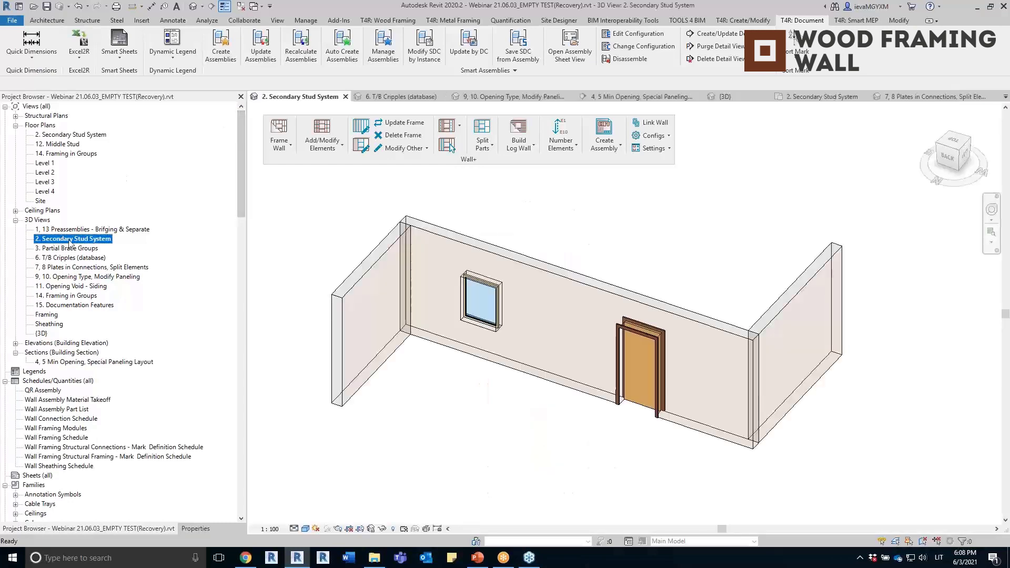
click(499, 426)
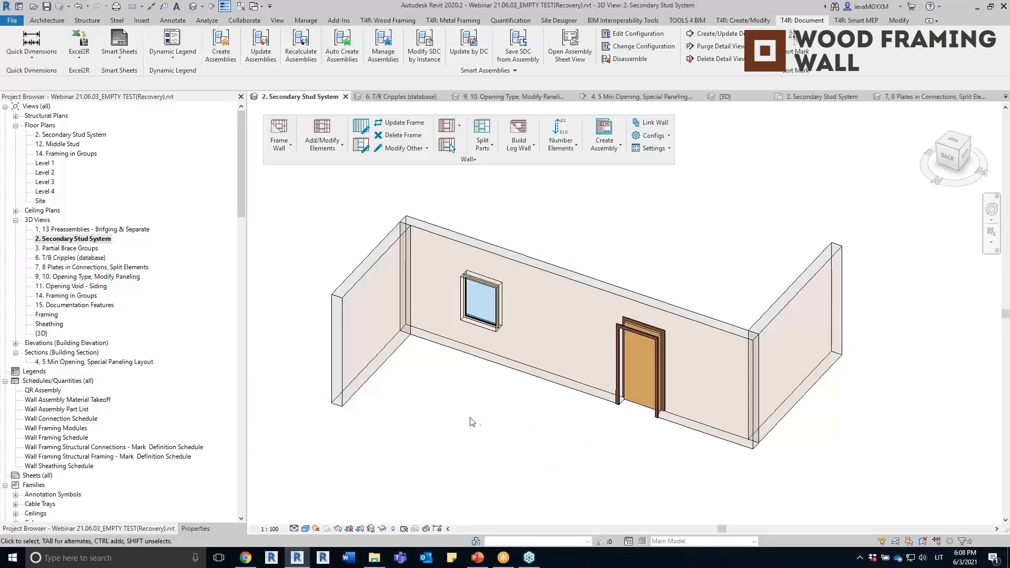
shift+middle_drag(477, 419, 572, 425)
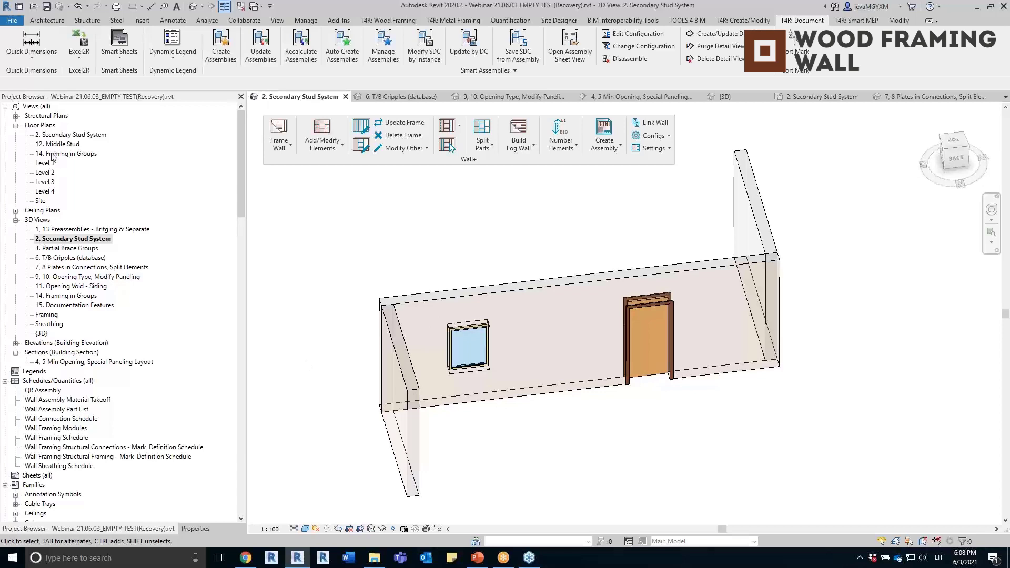
Step: Open the 2. Secondary Stud System floor plan and zoom to fit the walls
double_click(61, 136)
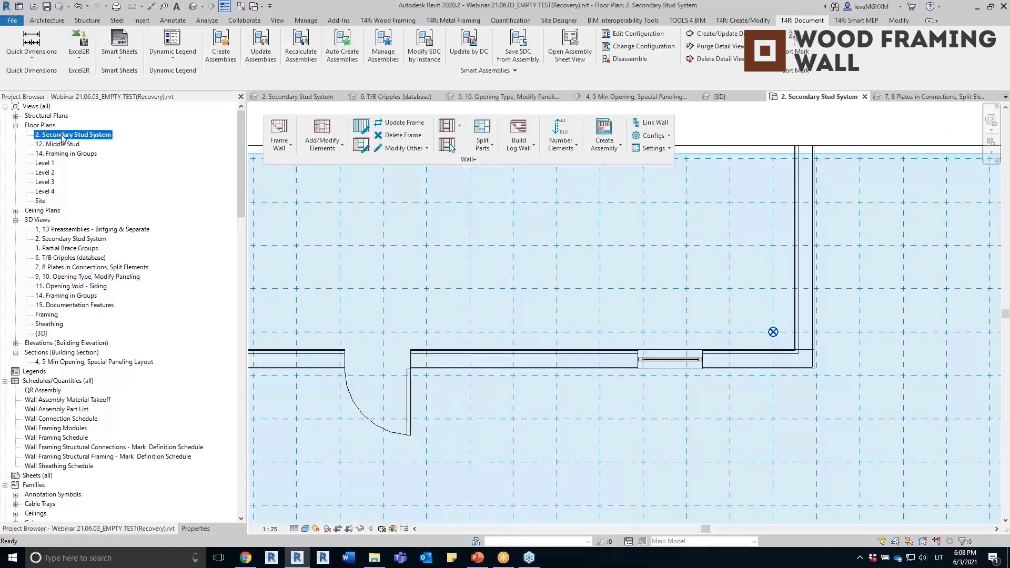
scroll(596, 362, down, 1)
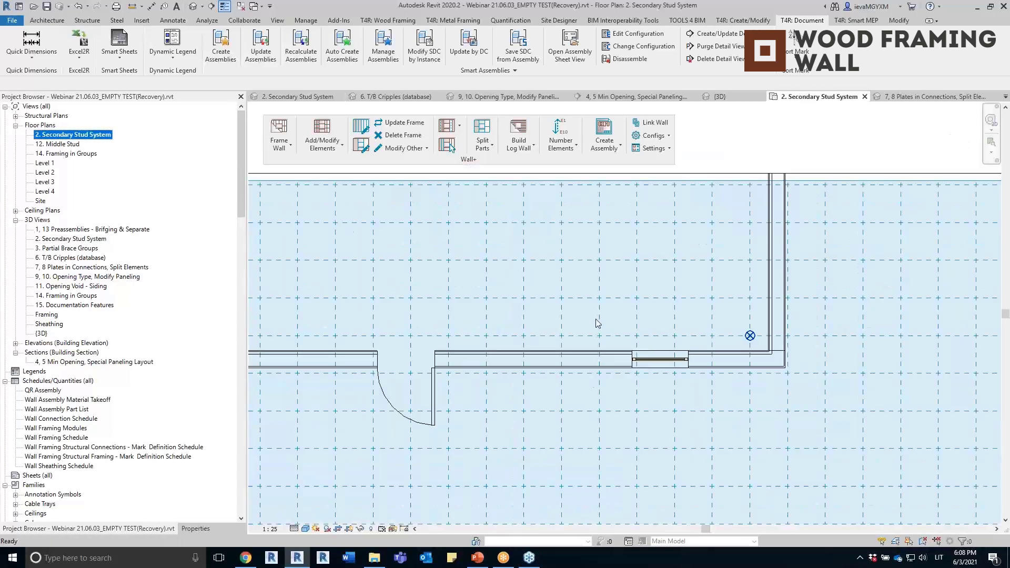
scroll(597, 323, down, 2)
scroll(697, 331, up, 1)
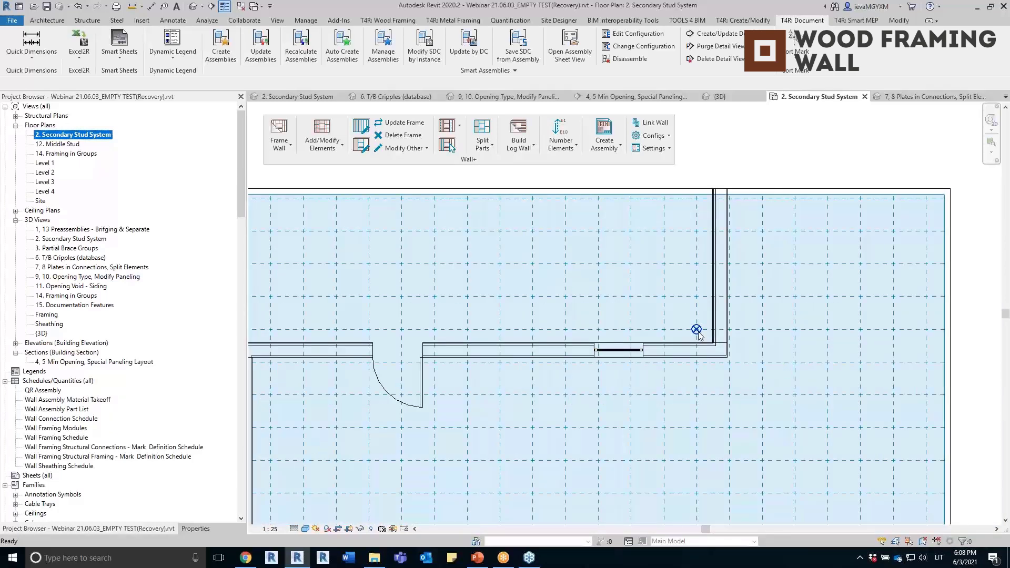
scroll(697, 333, up, 1)
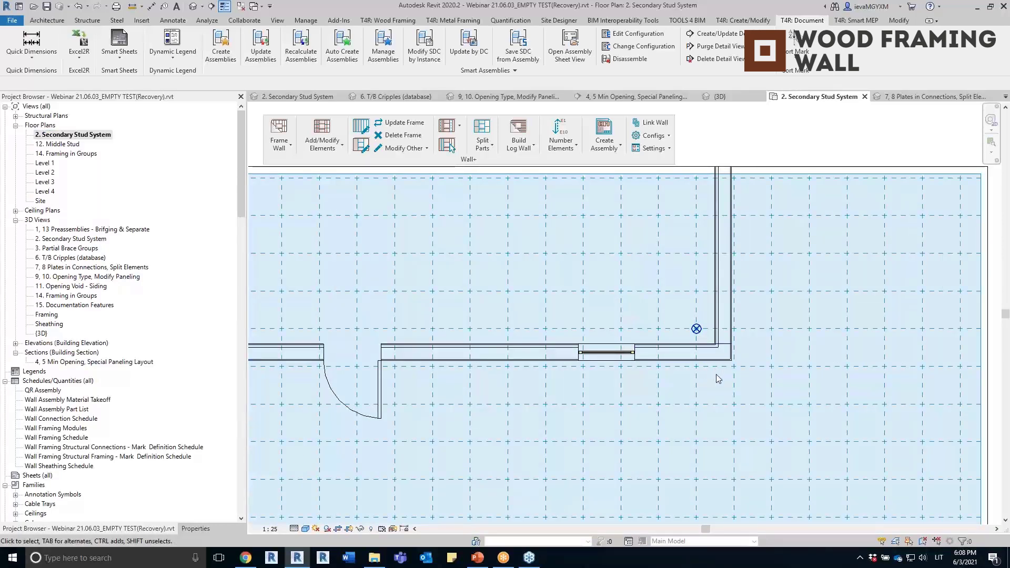
scroll(720, 374, up, 1)
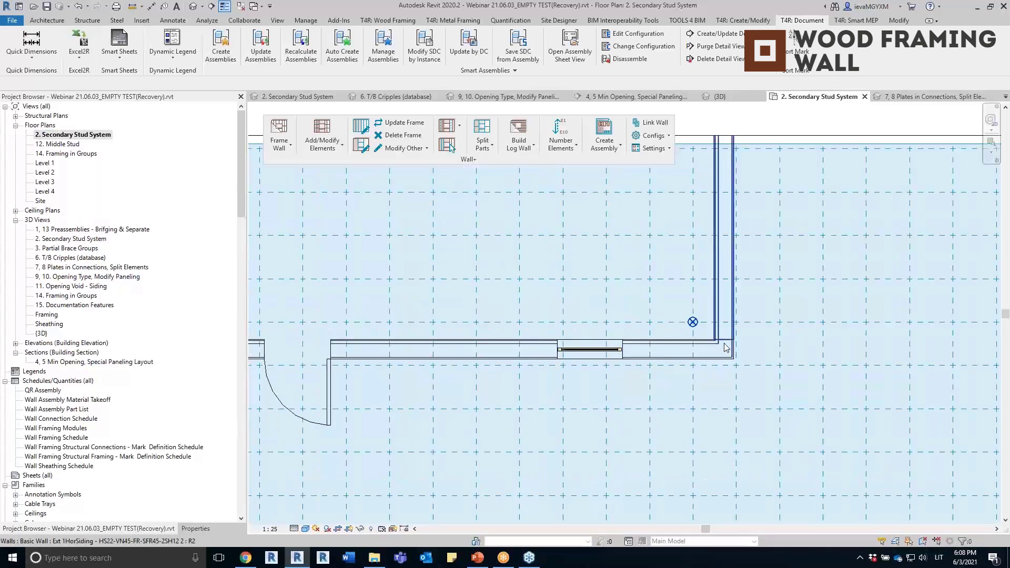
scroll(725, 346, up, 1)
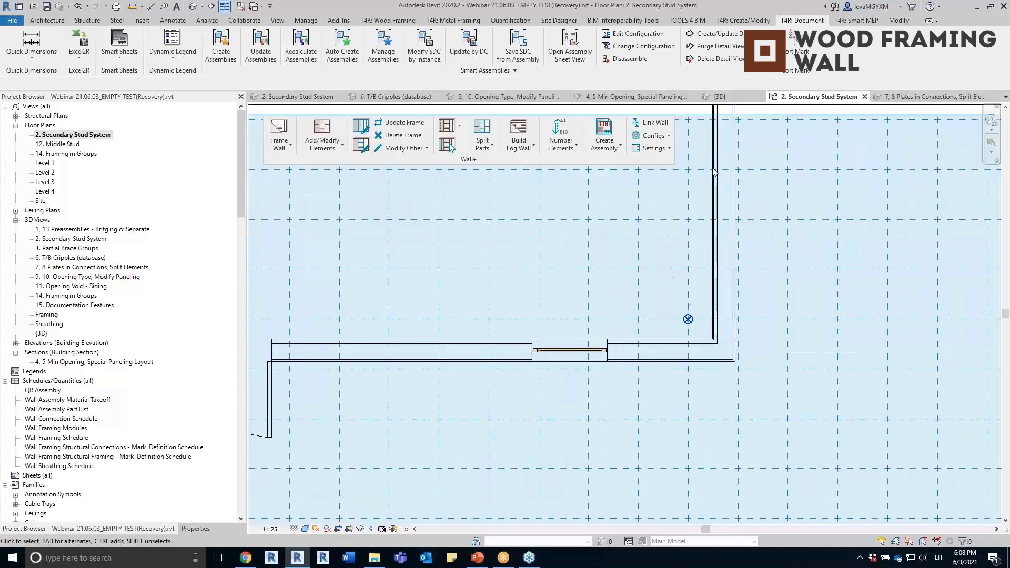
Step: Check the work plane grid's 600.0 spacing, then select the two walls to frame
click(778, 120)
click(190, 529)
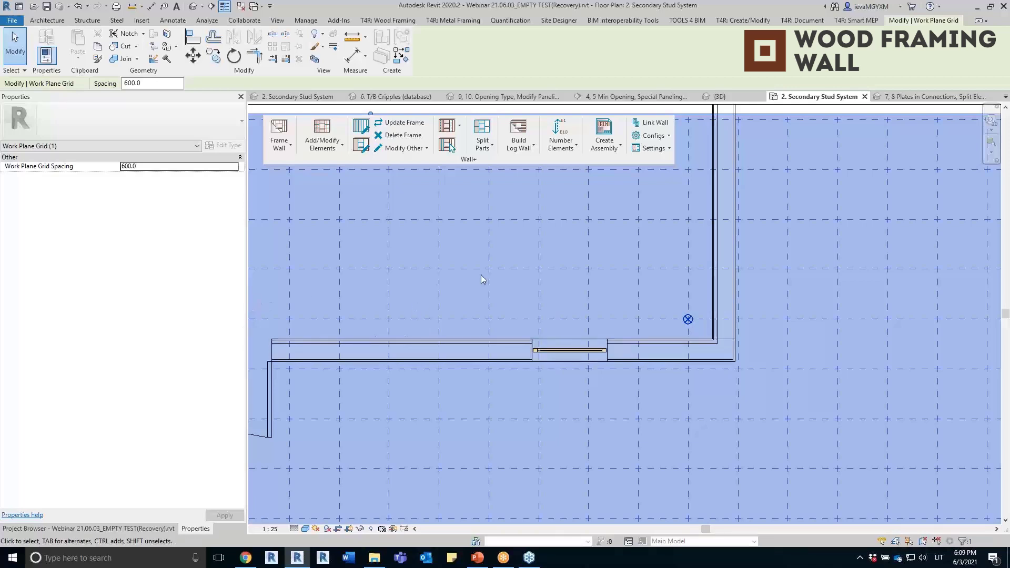
scroll(554, 283, down, 4)
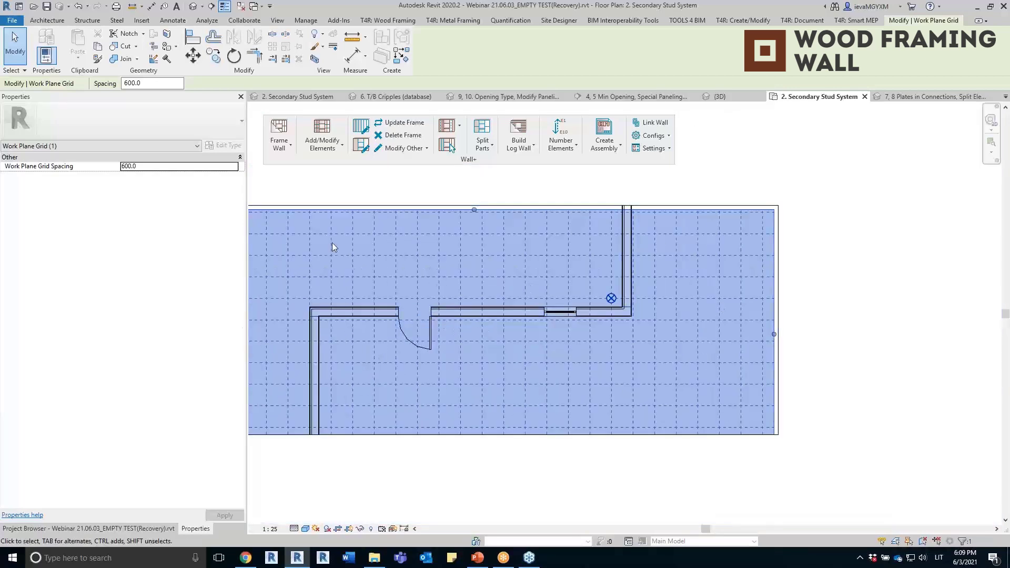
click(440, 471)
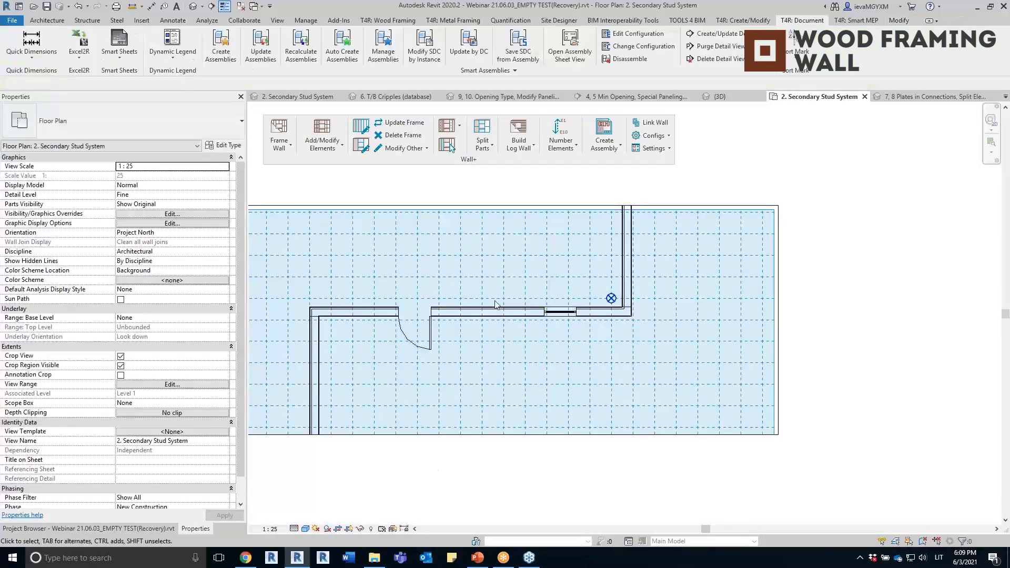
click(478, 311)
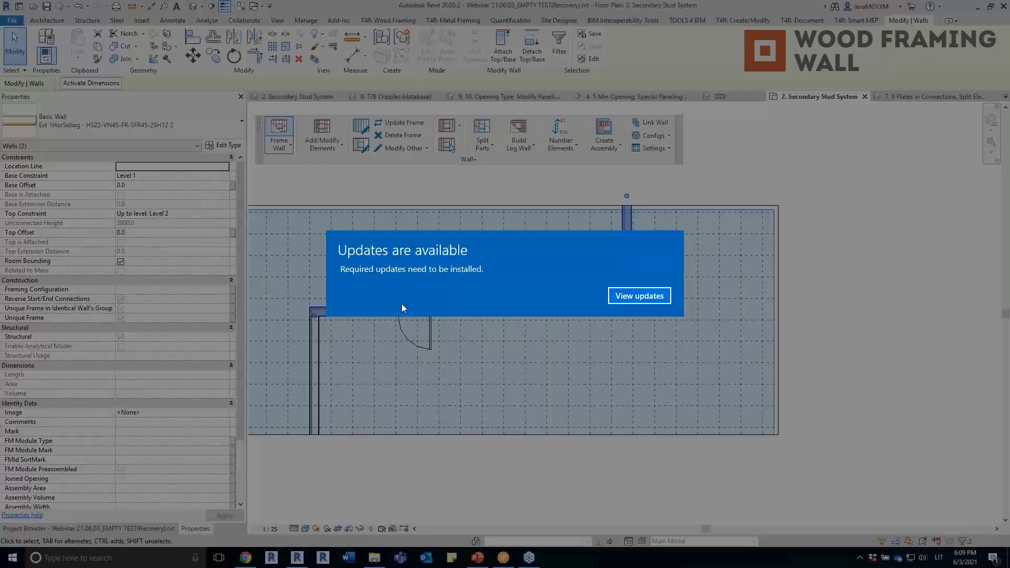
Step: Run Wall+ Frame Wall on walls W-39 and W-41 and let the Creating Frame progress finish
click(639, 295)
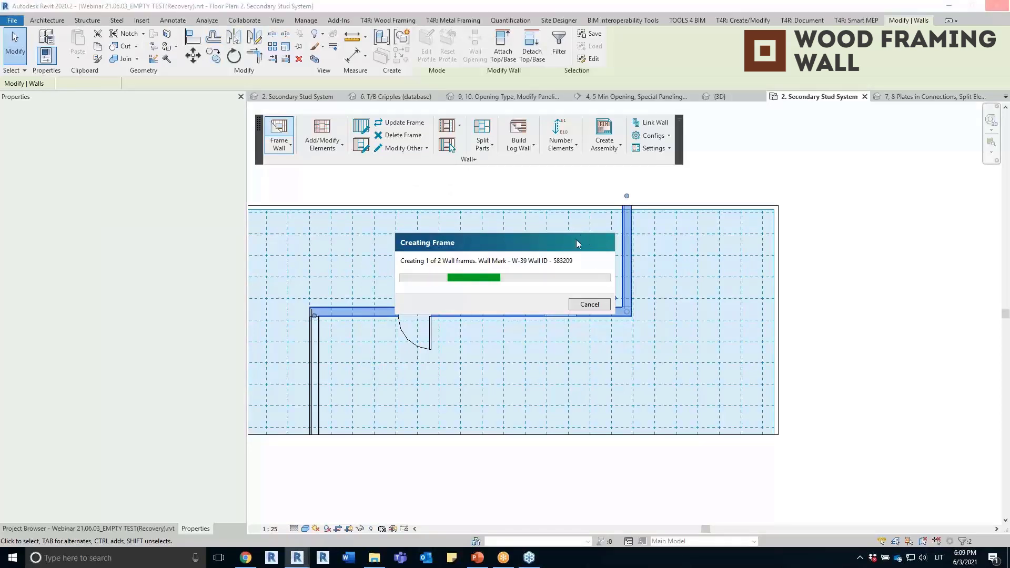
drag(578, 237, 498, 191)
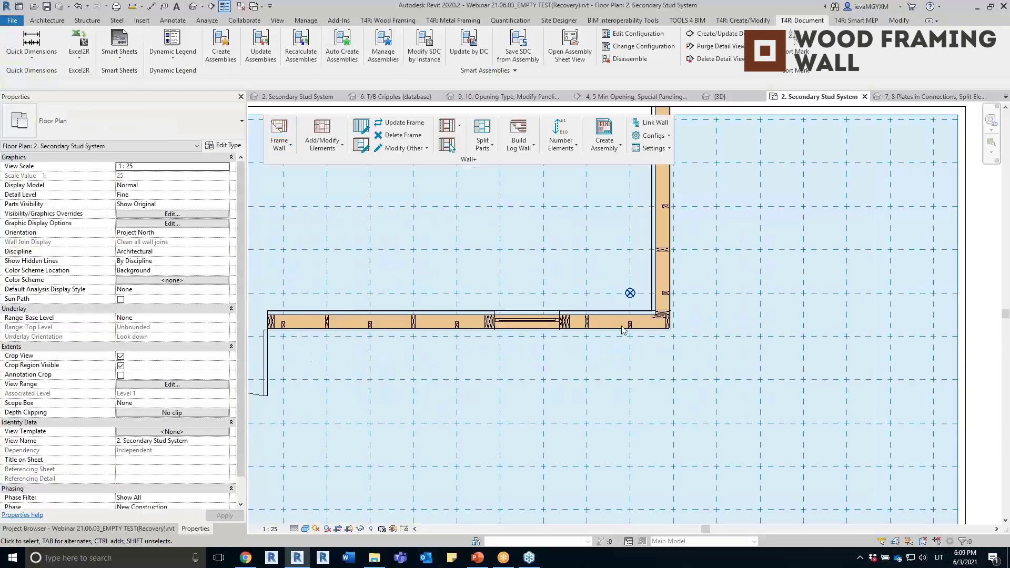
scroll(623, 330, up, 2)
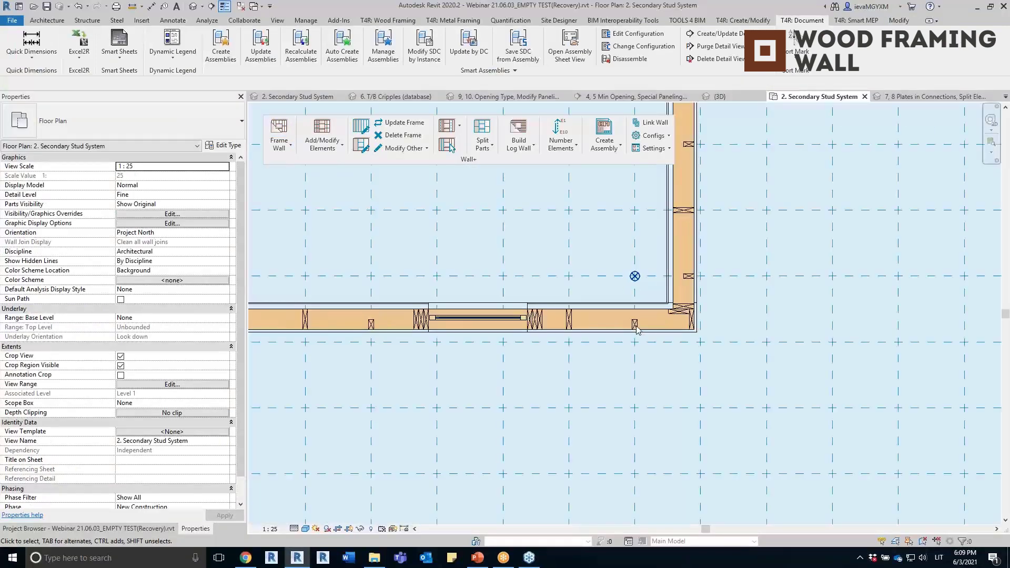
click(572, 322)
middle_drag(572, 322, 676, 330)
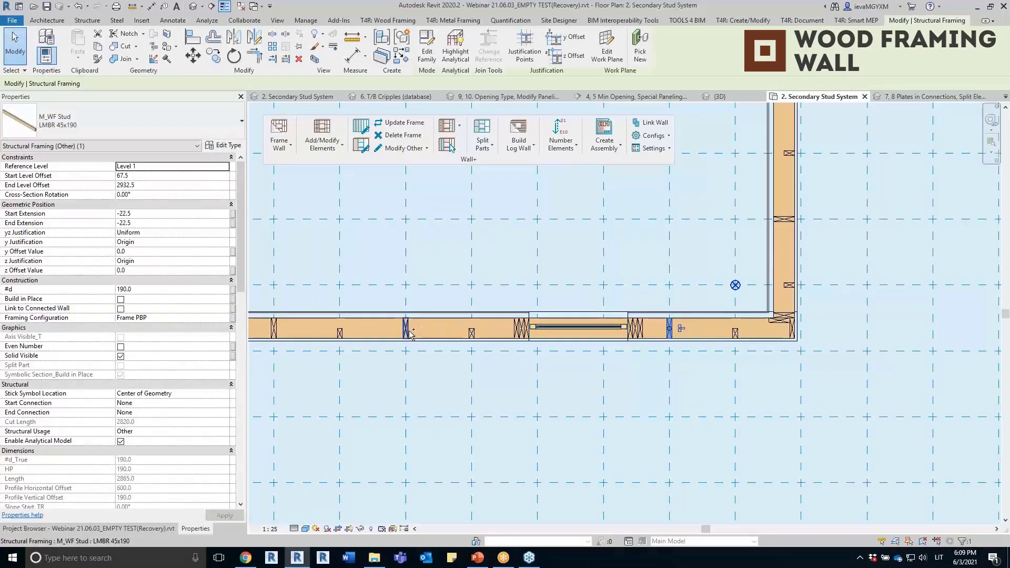
ctrl+click(405, 329)
ctrl+click(277, 335)
scroll(526, 395, down, 1)
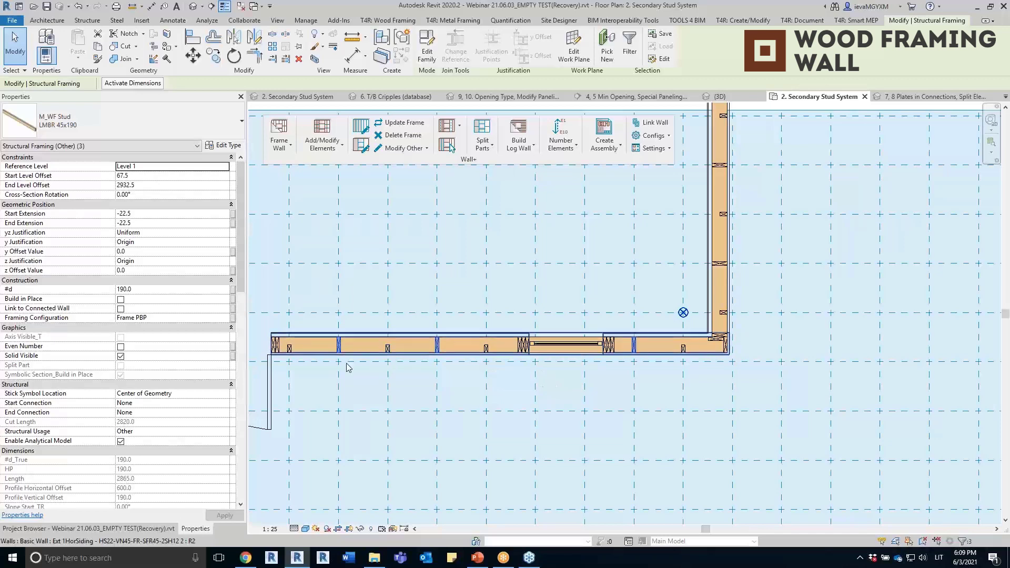
scroll(366, 357, up, 3)
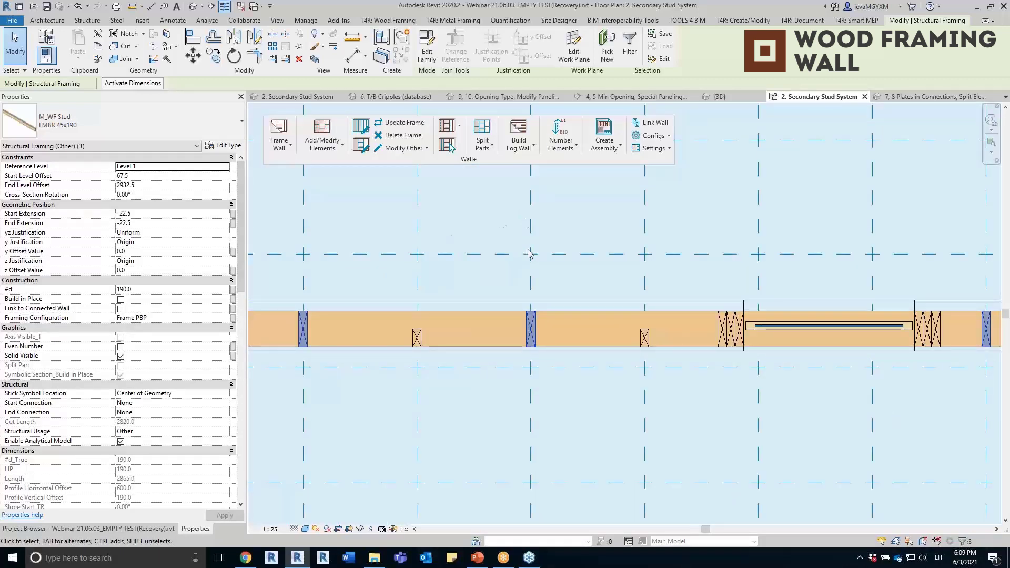
scroll(641, 261, down, 4)
scroll(404, 252, up, 2)
mouse_move(747, 352)
middle_down()
mouse_move(749, 302)
mouse_move(739, 341)
middle_up()
click(740, 342)
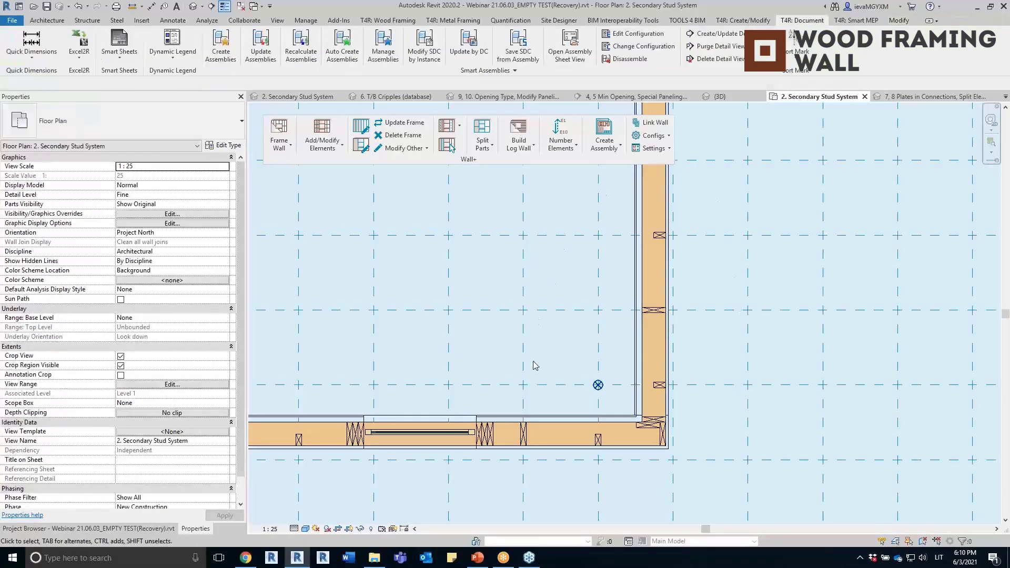
click(285, 142)
click(321, 210)
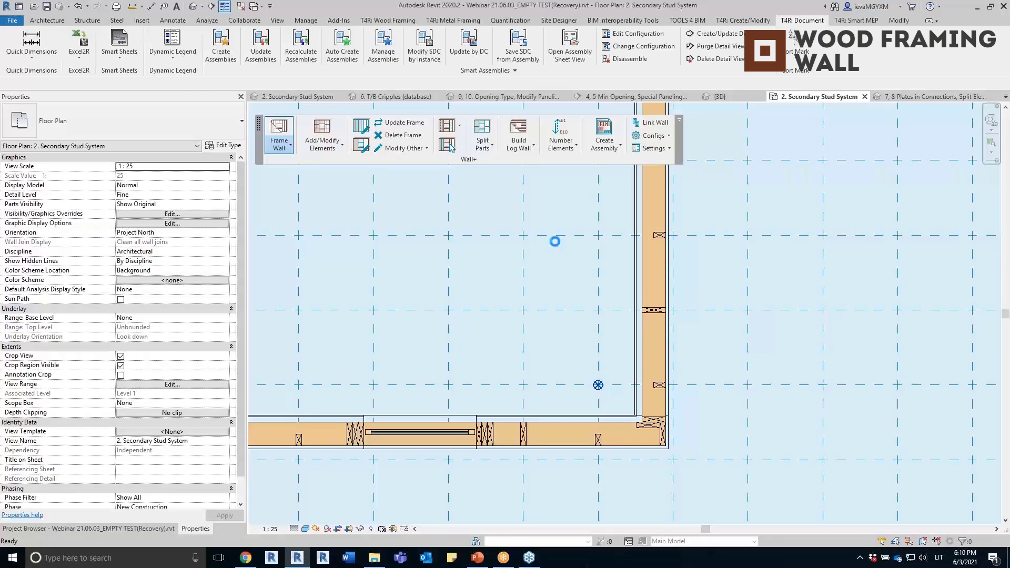
Step: Choose the Frame PBP configuration and review its Wall Framing stud and first/last spacing values
click(201, 63)
click(153, 99)
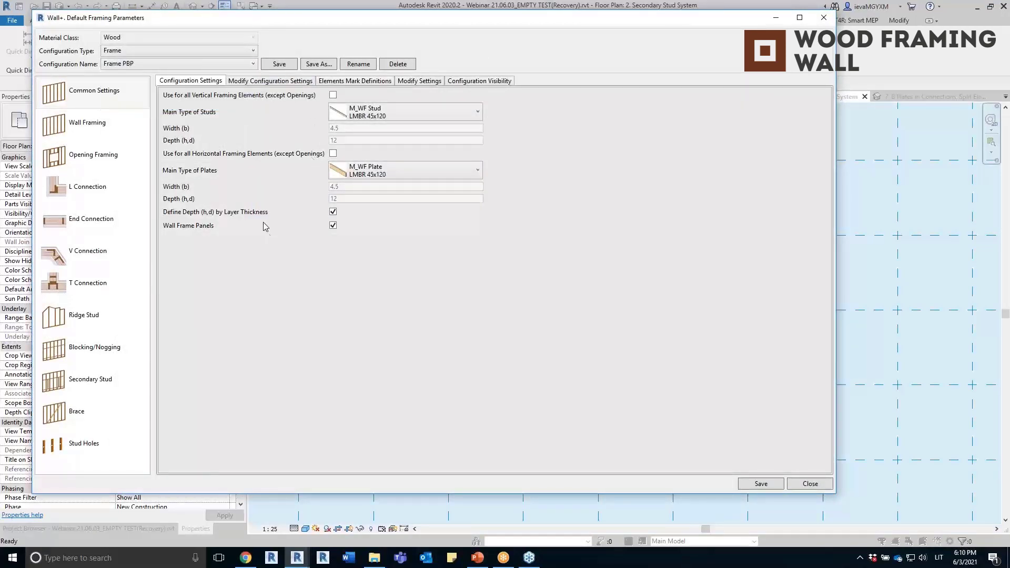
click(87, 124)
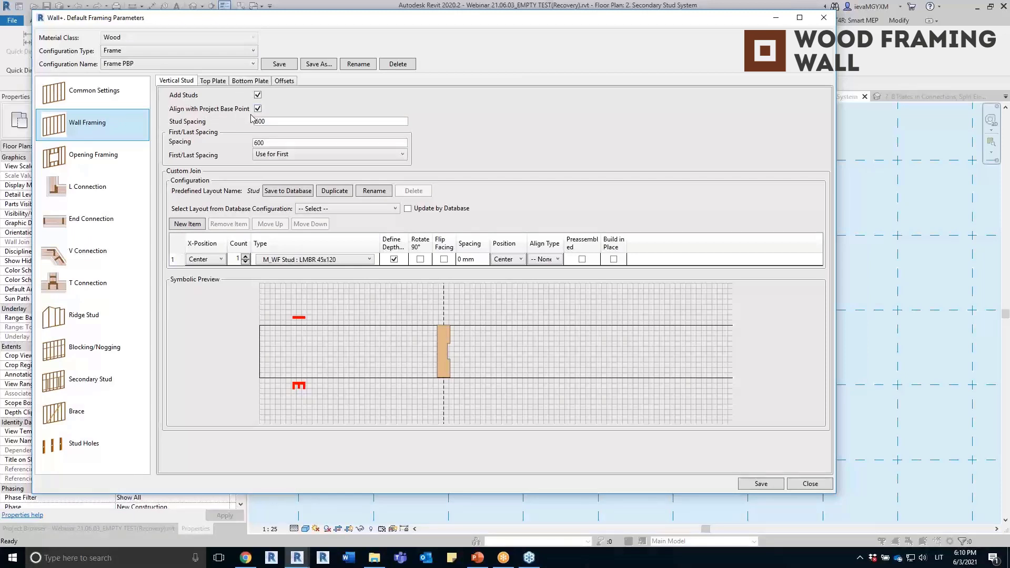
click(288, 120)
click(263, 142)
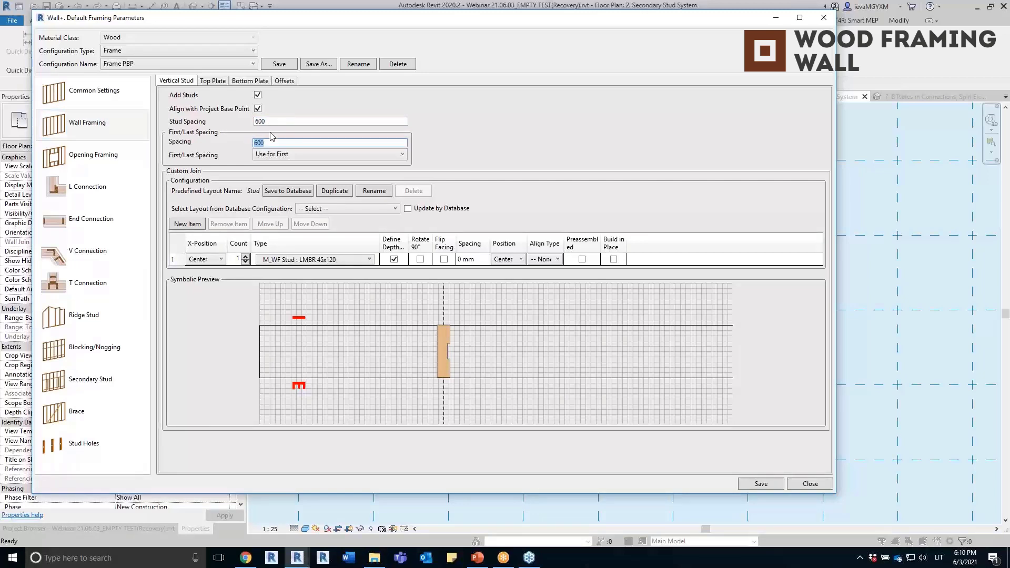
Step: Review Secondary Stud Array 1 (600 offset, 1200 spacing), then close the parameters unchanged
click(114, 381)
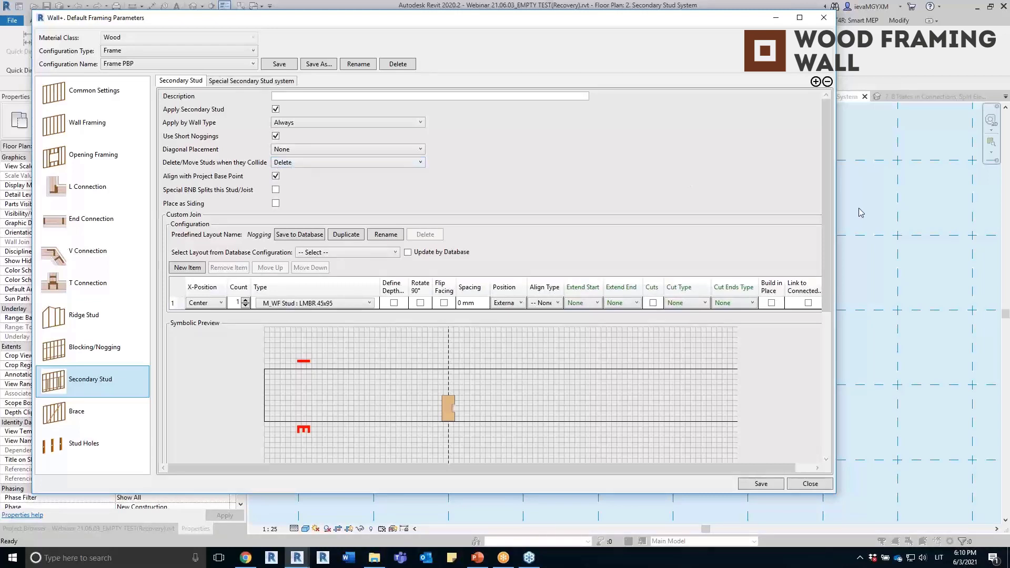
scroll(287, 272, down, 5)
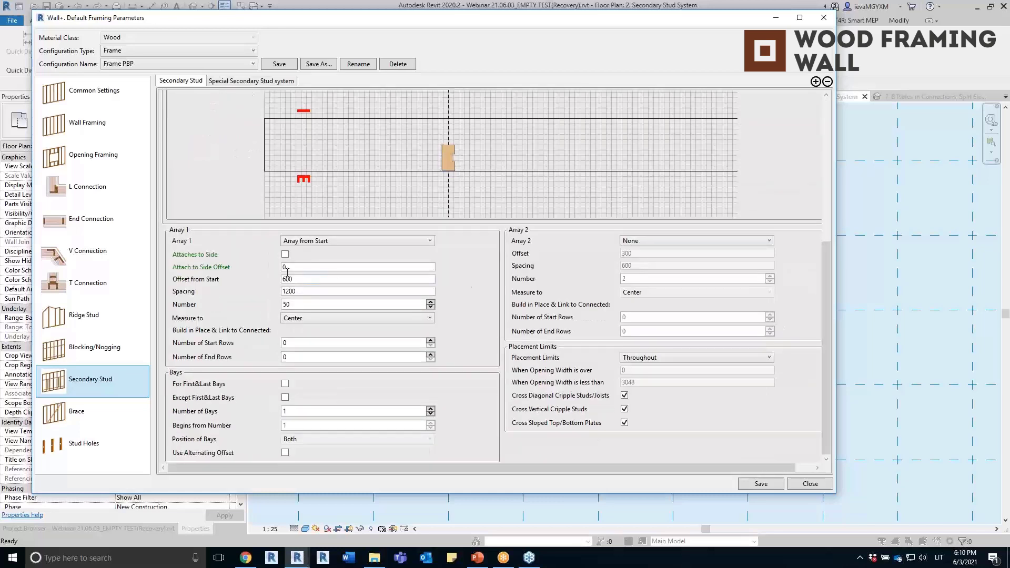
click(311, 291)
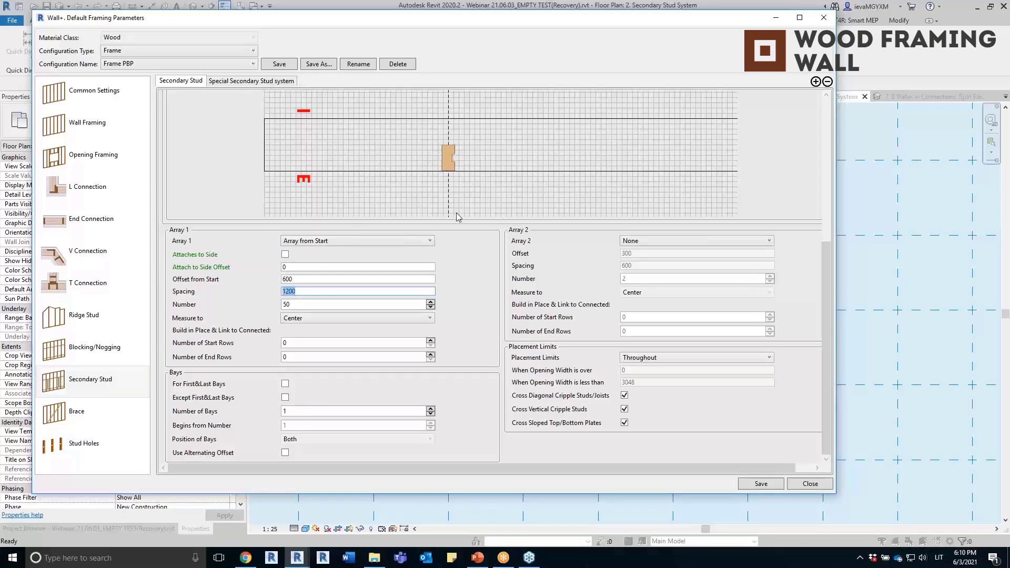
click(824, 17)
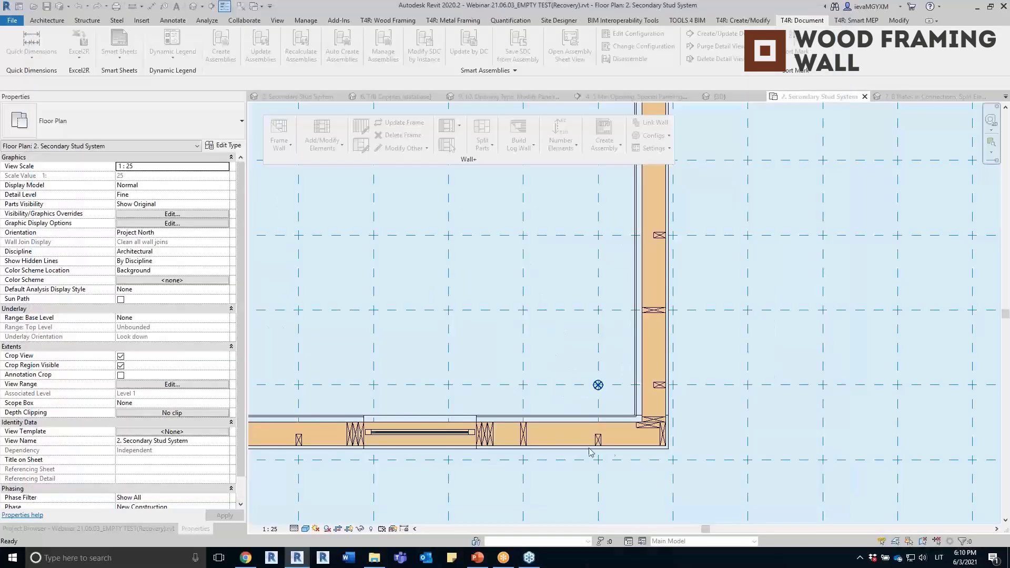
Step: Open the 2. Secondary Stud System 3D view and orbit to the framed walls
middle_drag(591, 451, 535, 528)
click(88, 529)
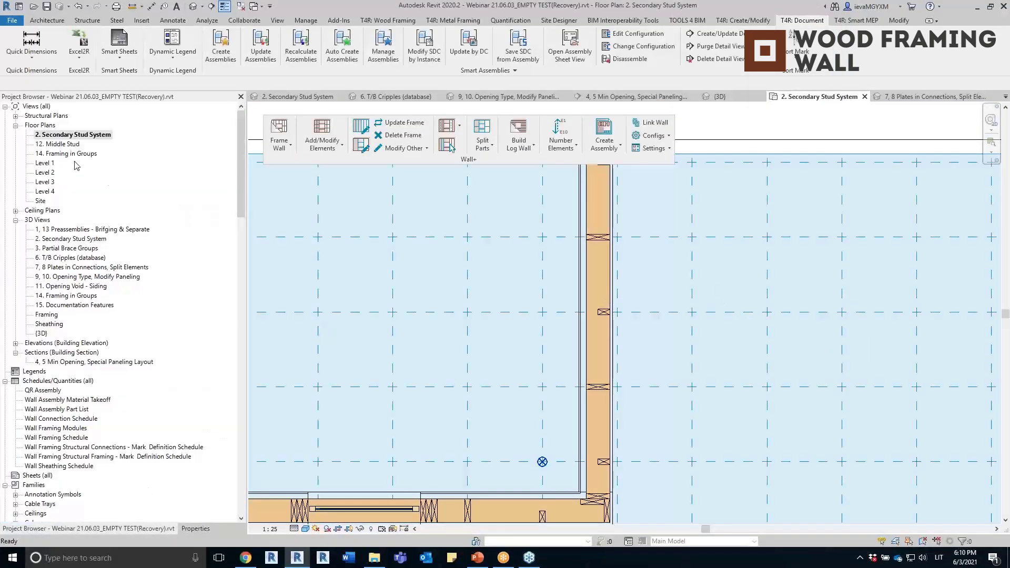
double_click(64, 240)
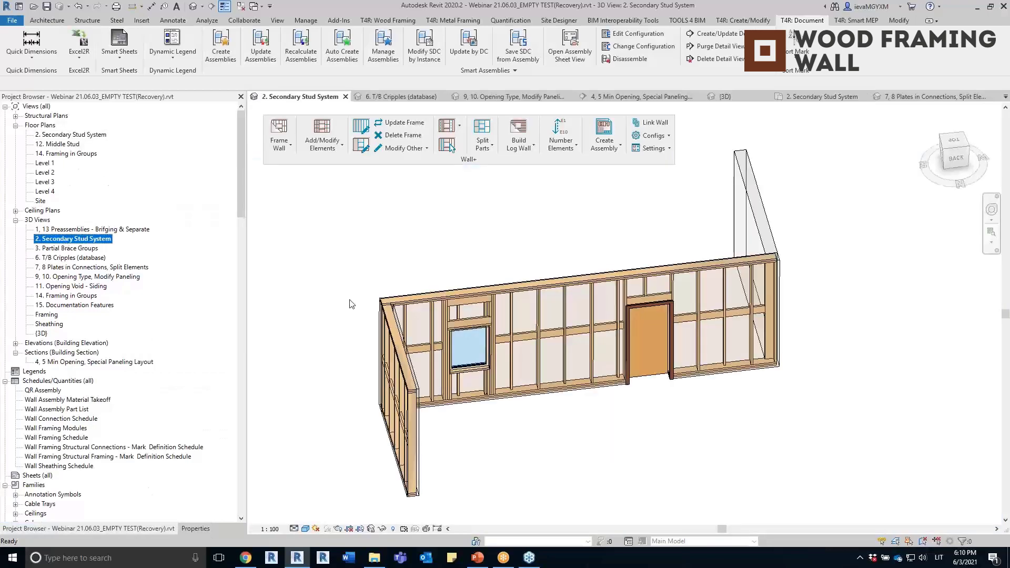
shift+middle_drag(648, 404, 522, 343)
scroll(522, 343, up, 5)
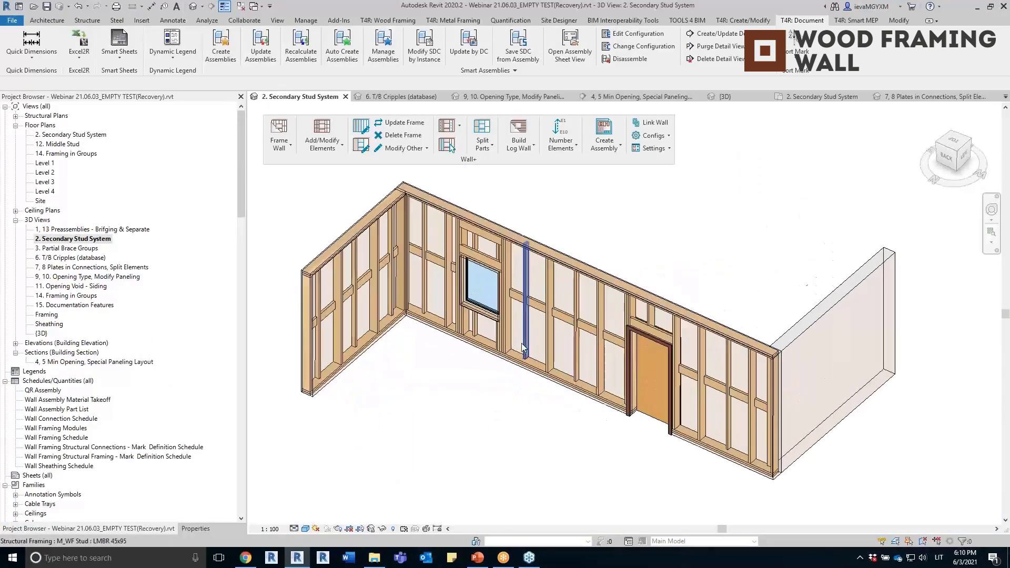
Step: Inspect a couple of secondary studs, then open the 3. Partial Brace Groups 3D view
click(631, 398)
shift+middle_drag(568, 377, 712, 374)
middle_drag(976, 284, 644, 323)
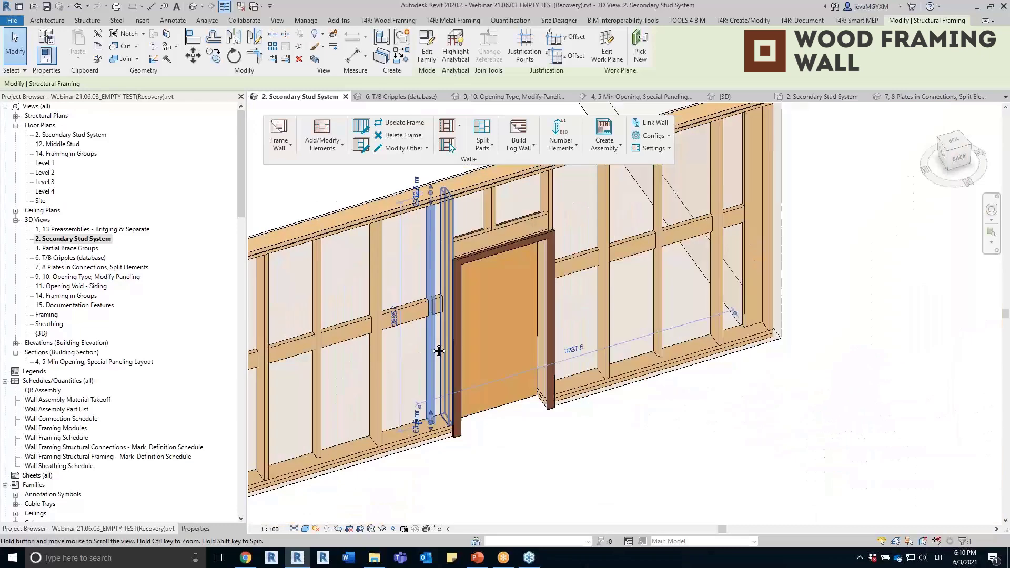
click(644, 322)
key(Escape)
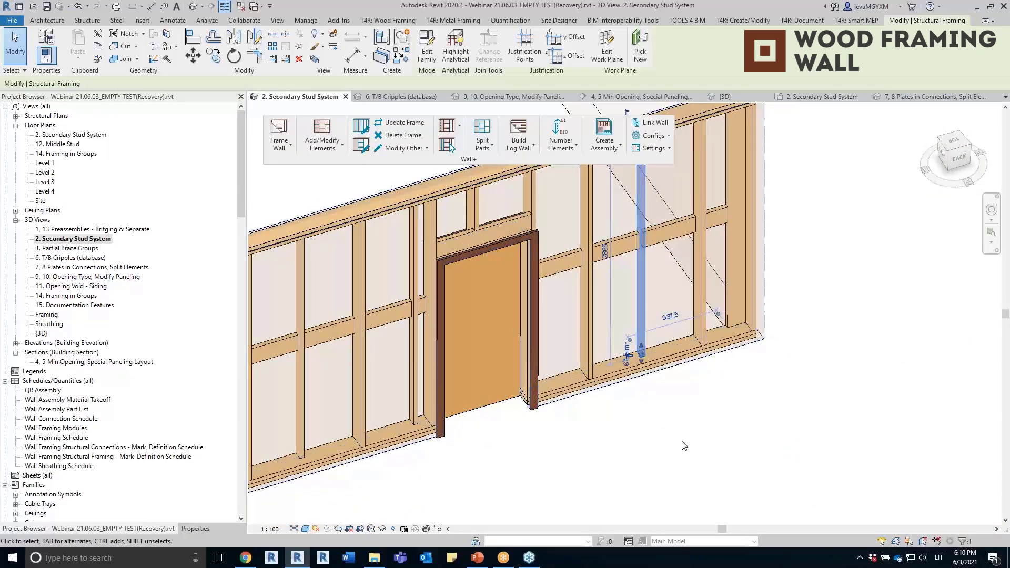
double_click(73, 248)
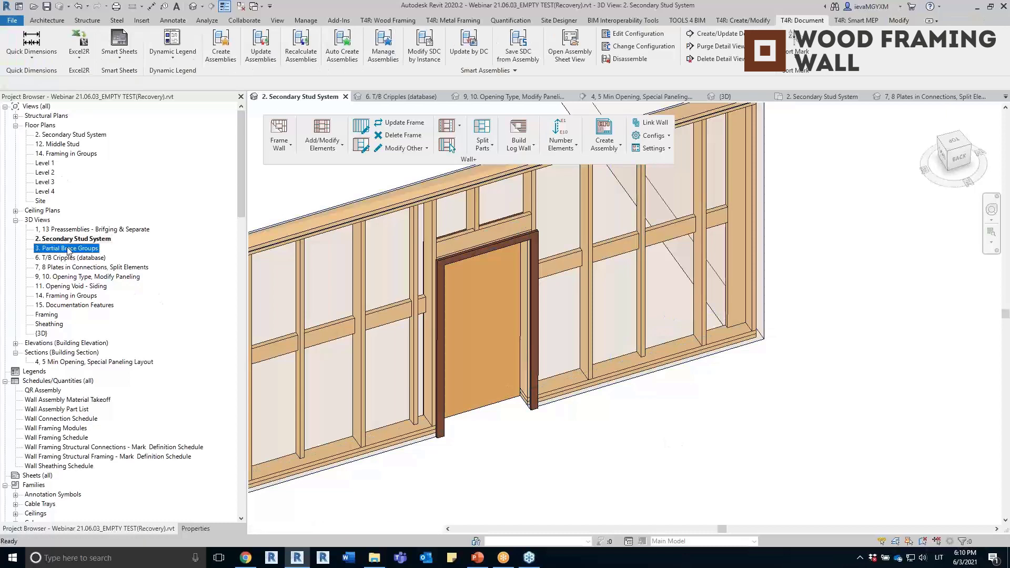
shift+middle_drag(592, 411, 590, 336)
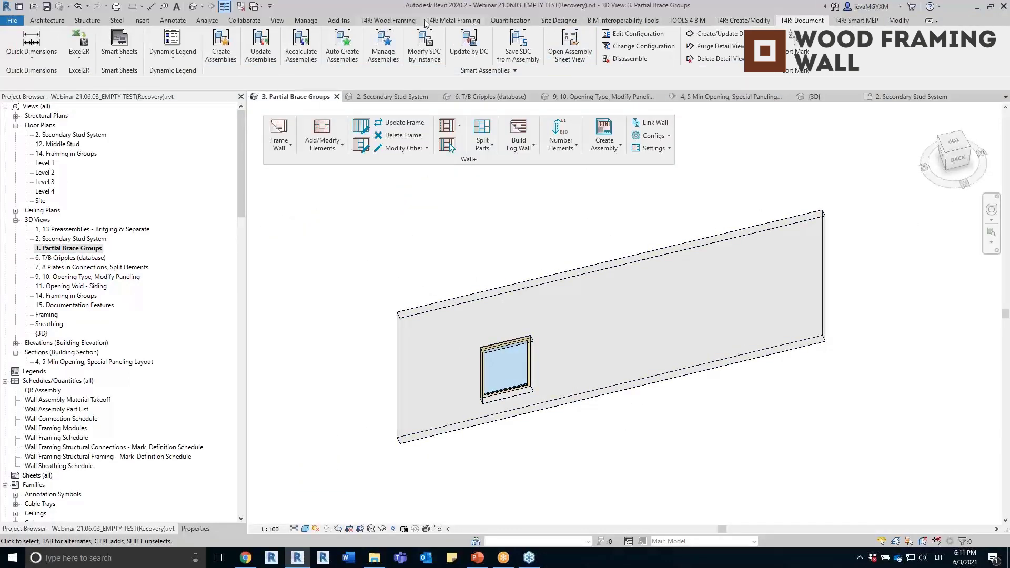
Step: Frame wall W-42 with Wall+, creating studs, plates and nogging around its window
click(406, 22)
click(453, 21)
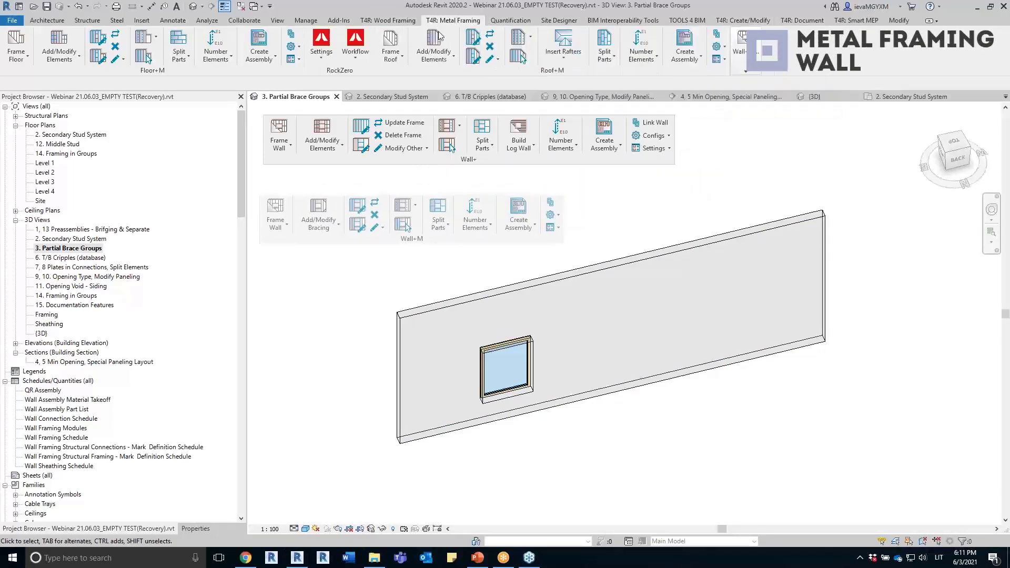
click(405, 21)
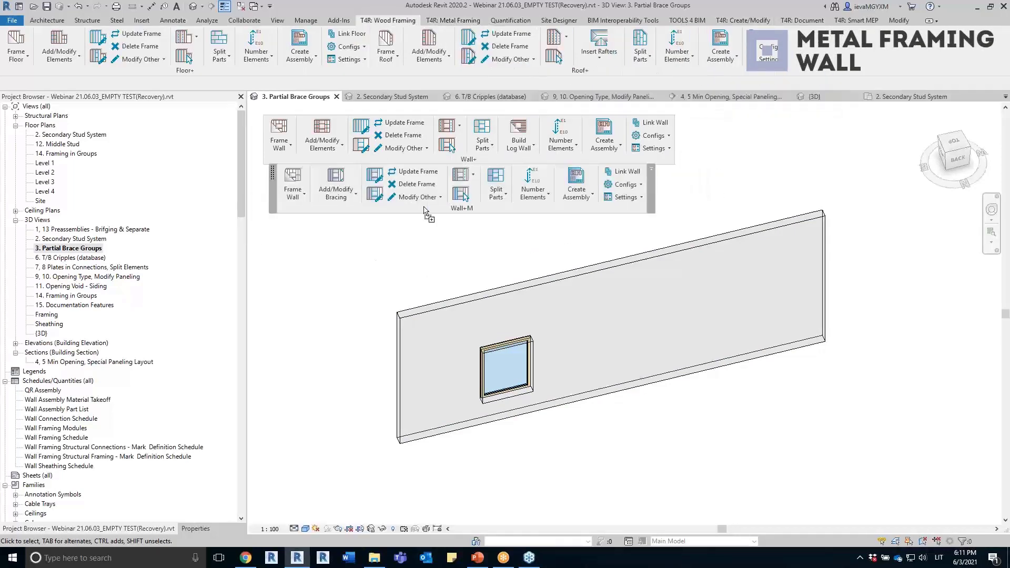
click(451, 310)
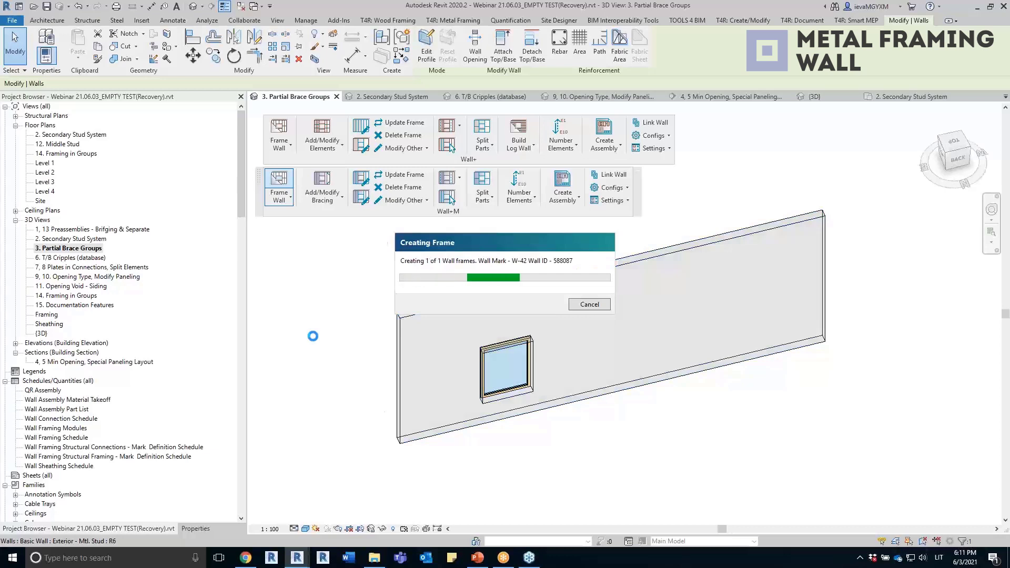
drag(453, 247, 356, 237)
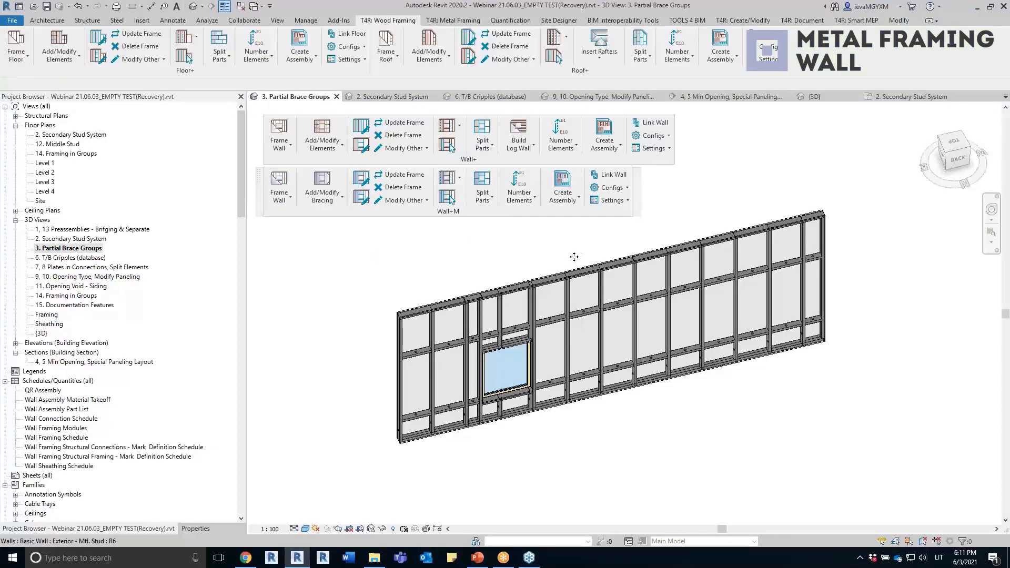
Step: Use Add/Modify Bracing to place a crossed brace between two upper studs right of the window
shift+middle_drag(643, 347, 633, 303)
scroll(605, 327, up, 2)
scroll(602, 327, up, 3)
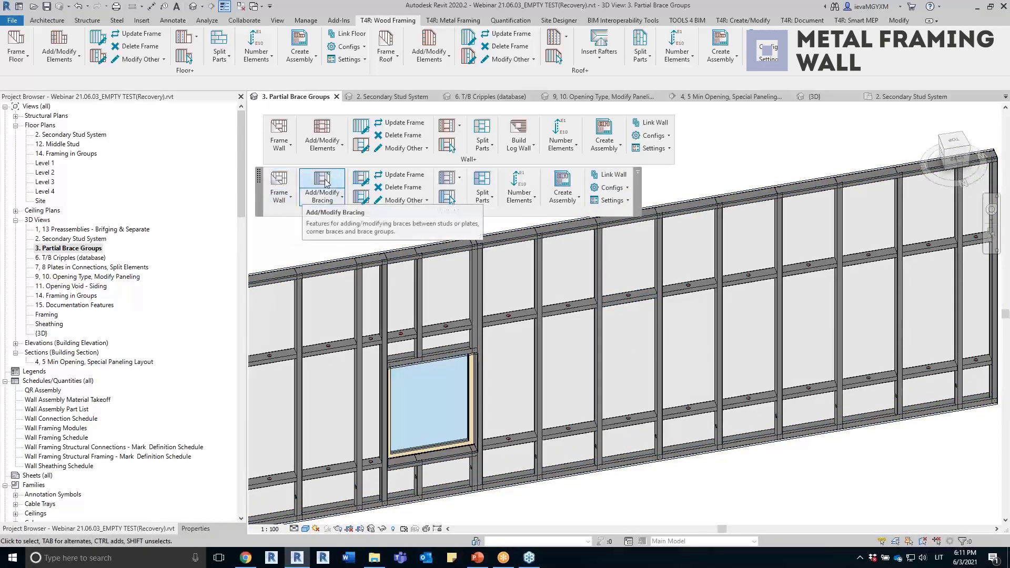
click(322, 197)
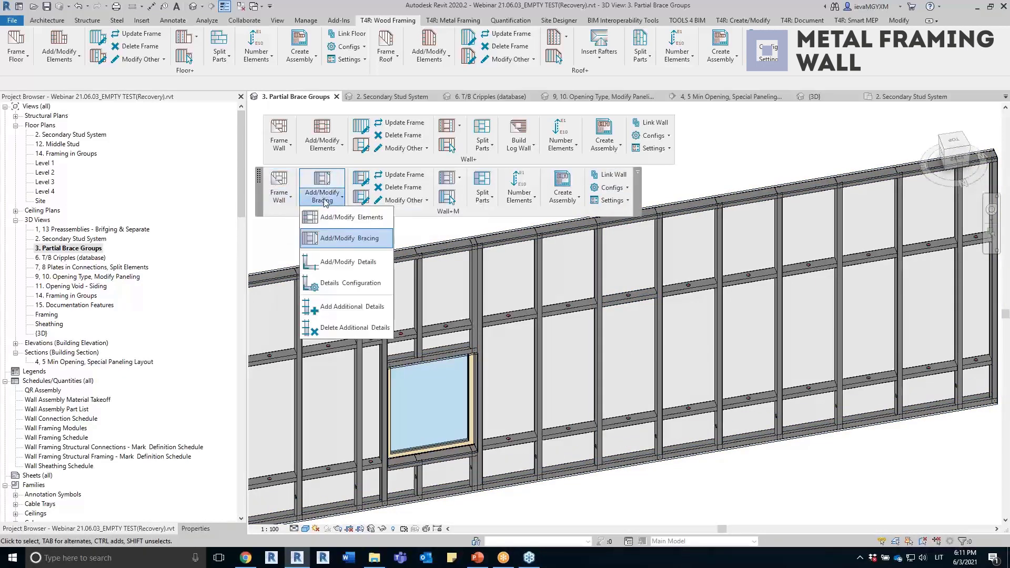
click(361, 248)
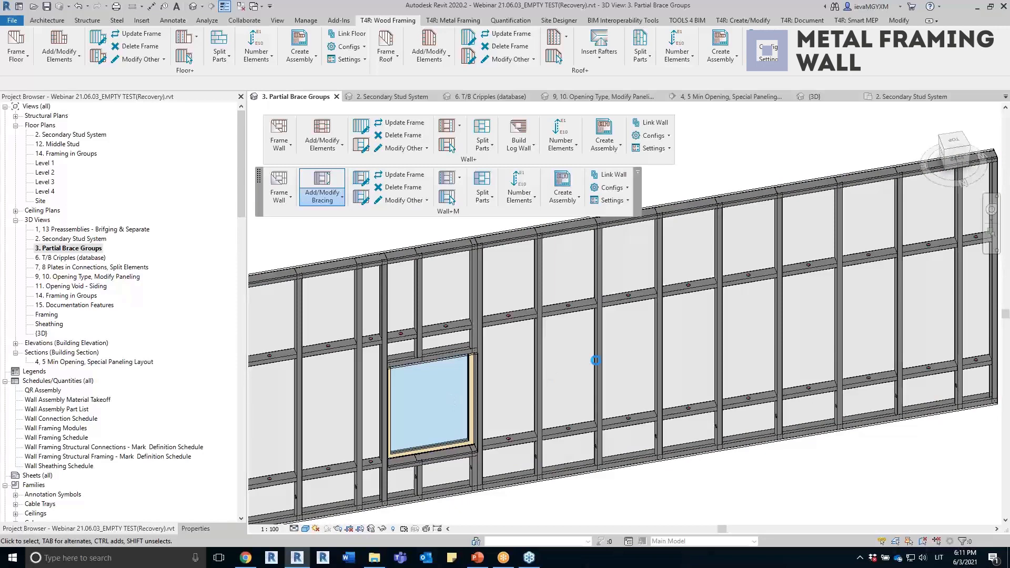
drag(556, 176, 384, 229)
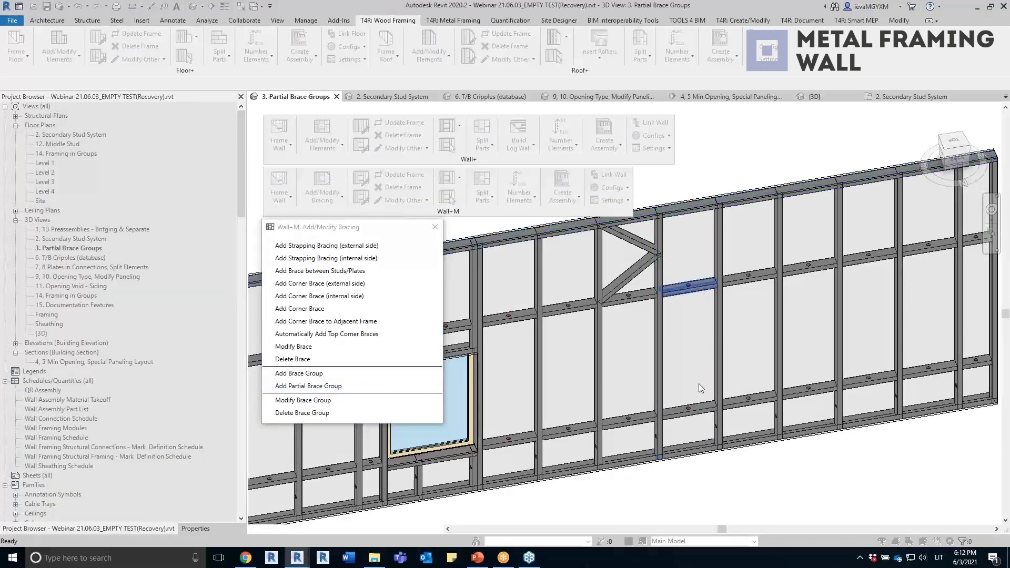
click(684, 315)
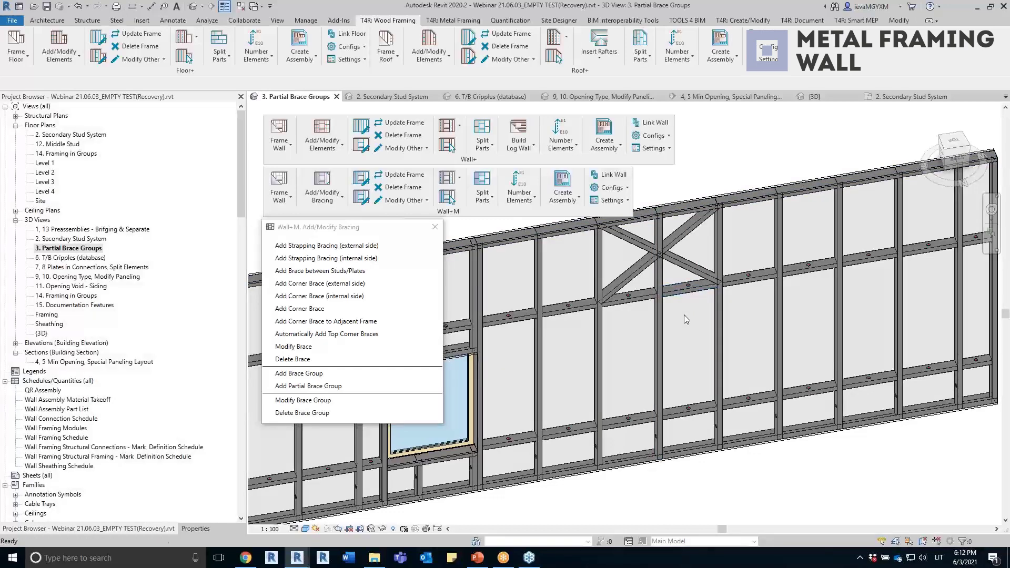
scroll(695, 332, down, 4)
shift+middle_drag(700, 337, 720, 348)
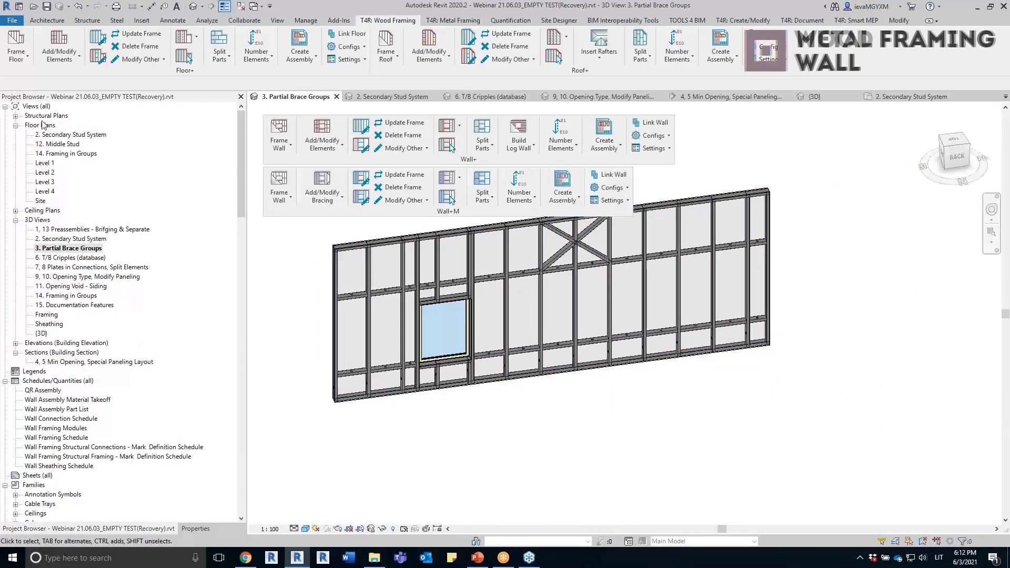
Step: Open the 4, 5 Min Opening, Special Paneling Layout section and select its wall with Frame configuration
double_click(64, 363)
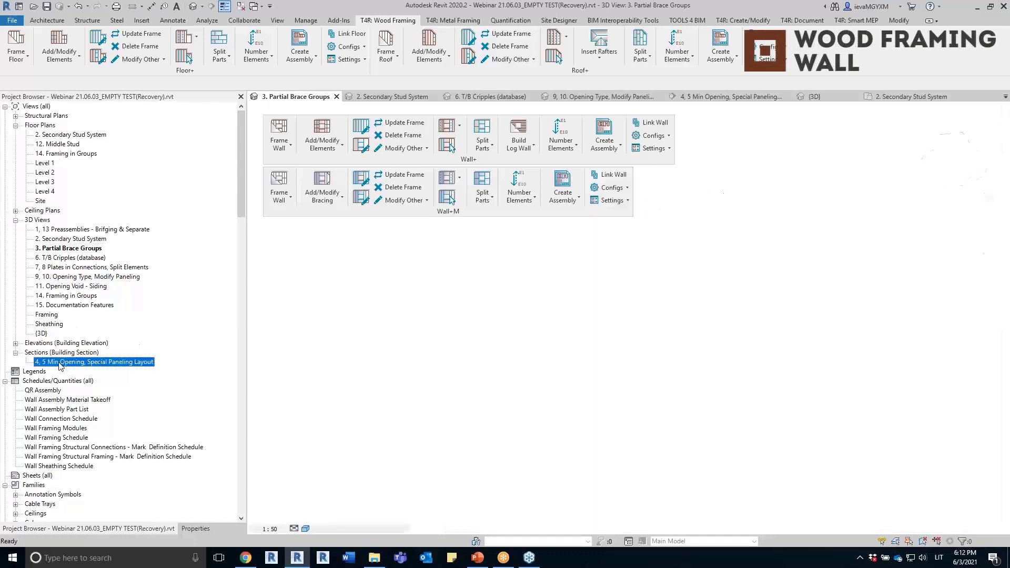
scroll(312, 321, down, 2)
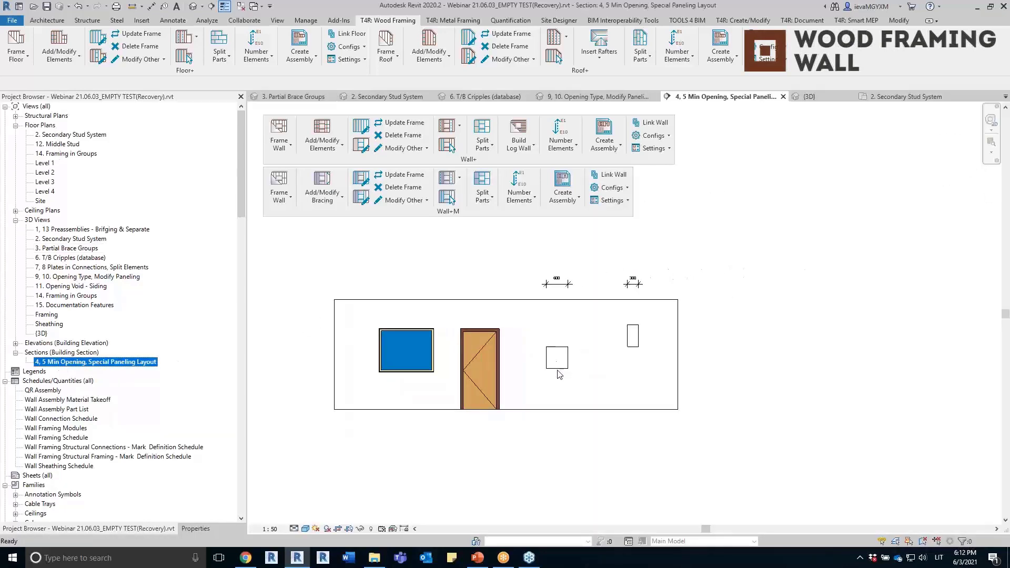
scroll(481, 348, up, 2)
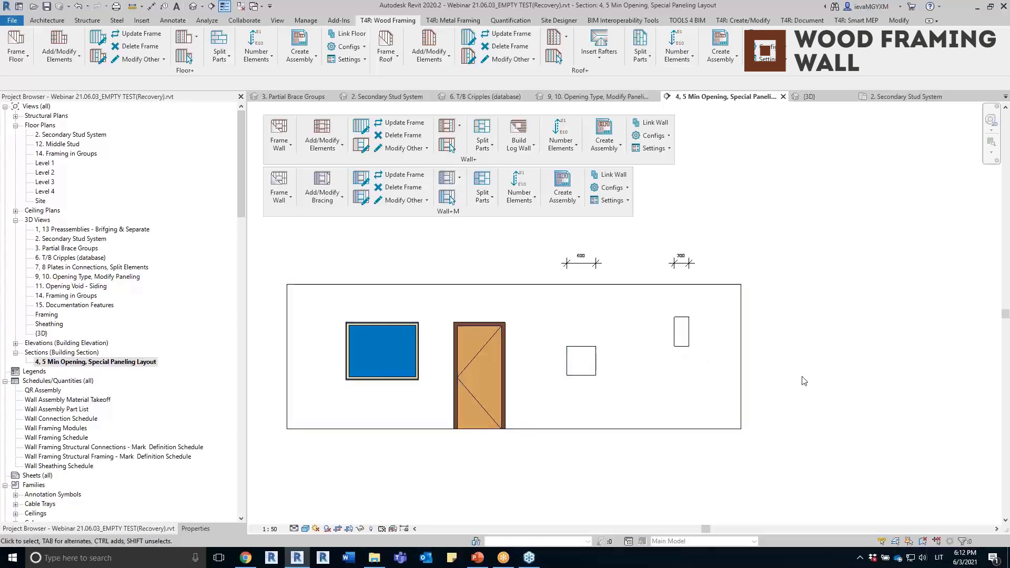
middle_drag(804, 381, 853, 397)
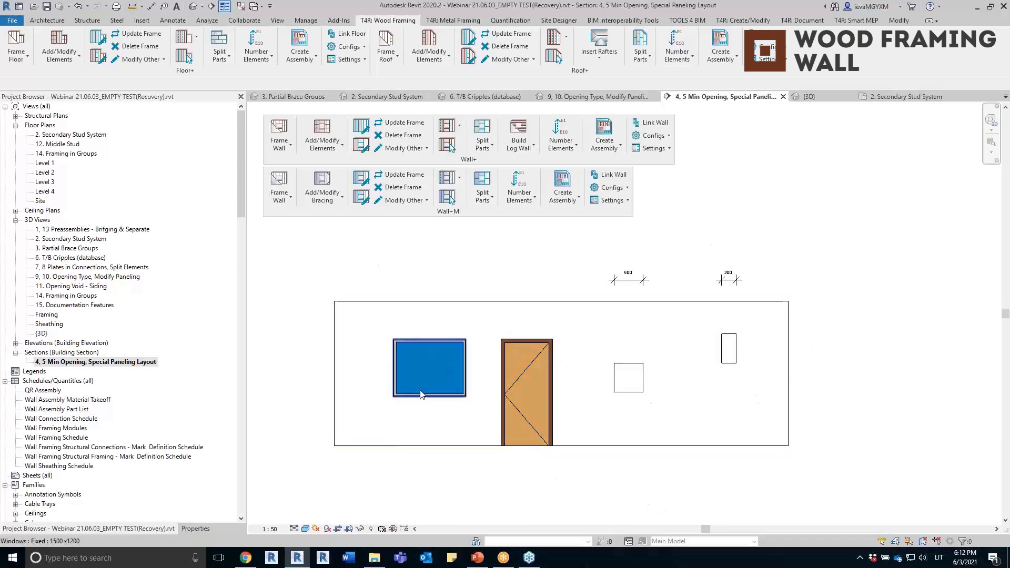
click(638, 369)
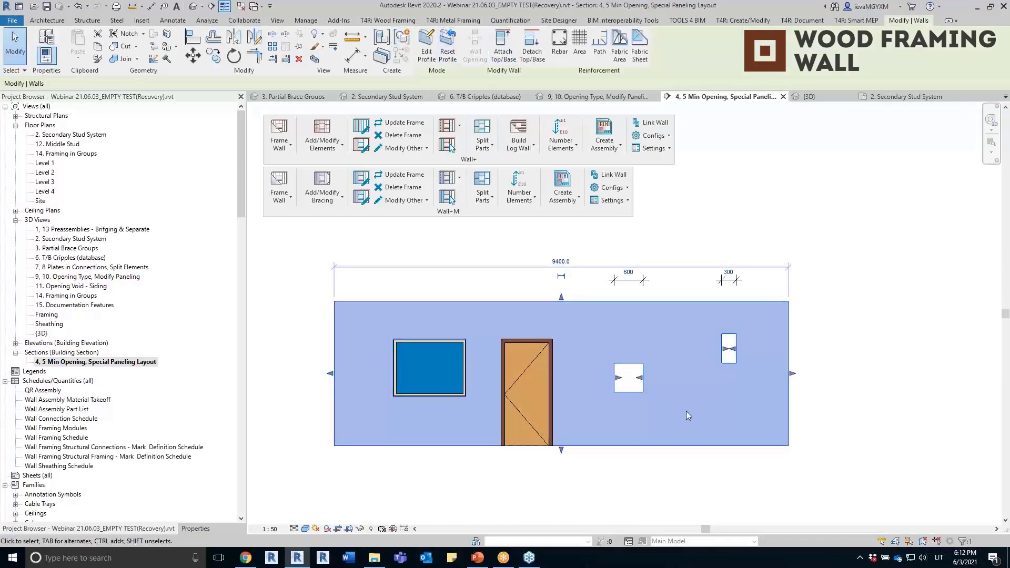
click(863, 425)
scroll(631, 281, up, 2)
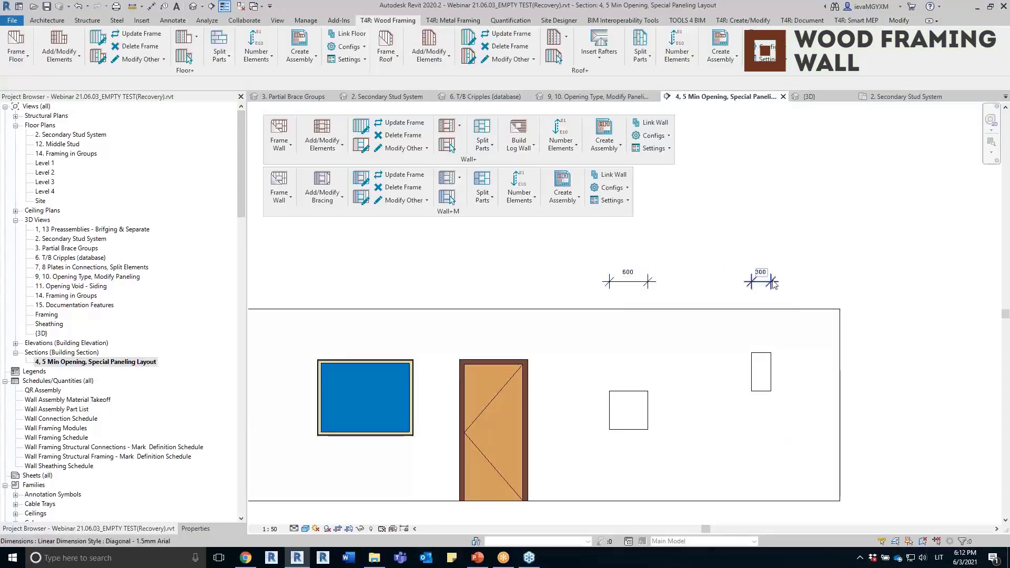
scroll(766, 281, down, 2)
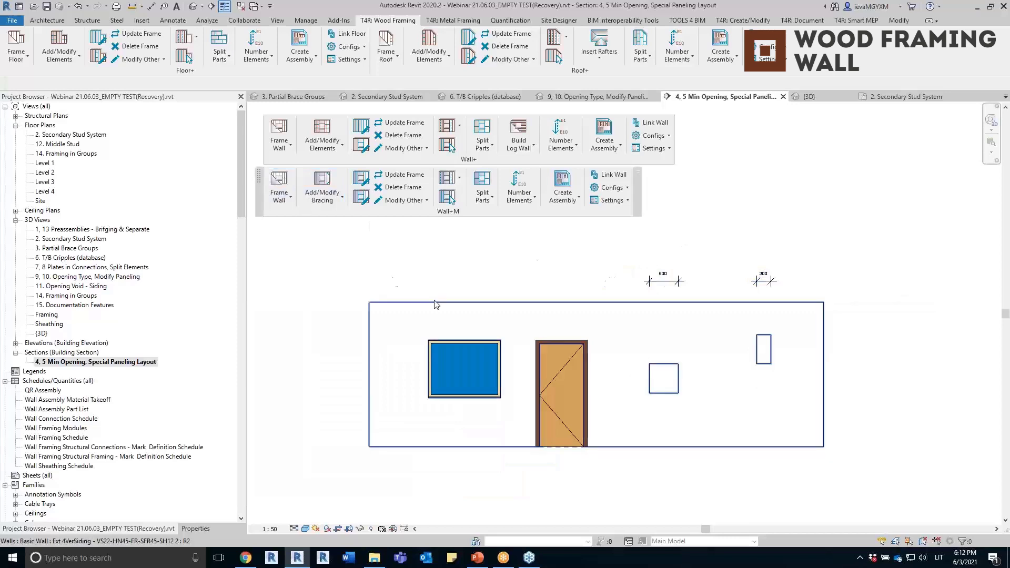
click(500, 379)
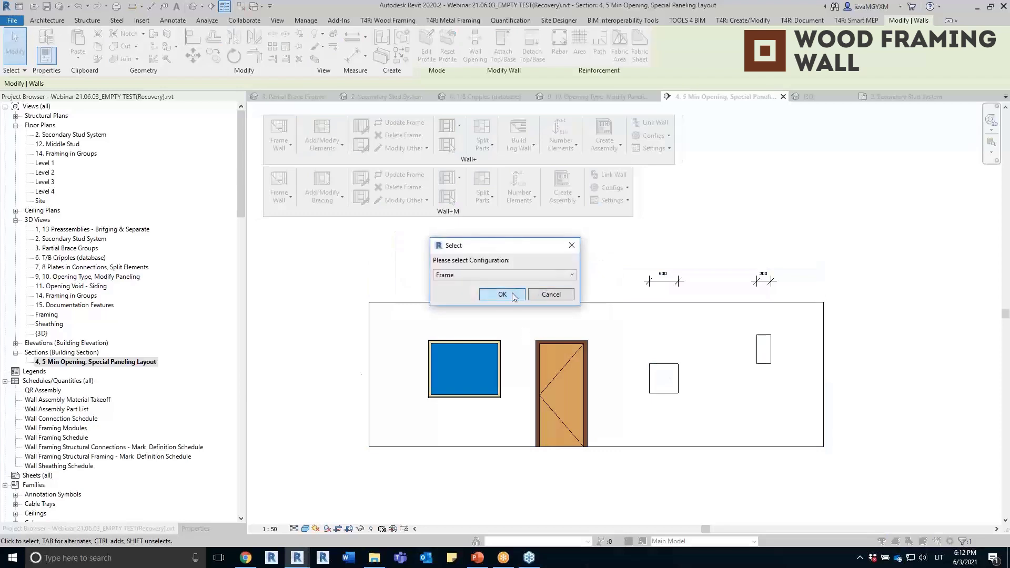
click(506, 293)
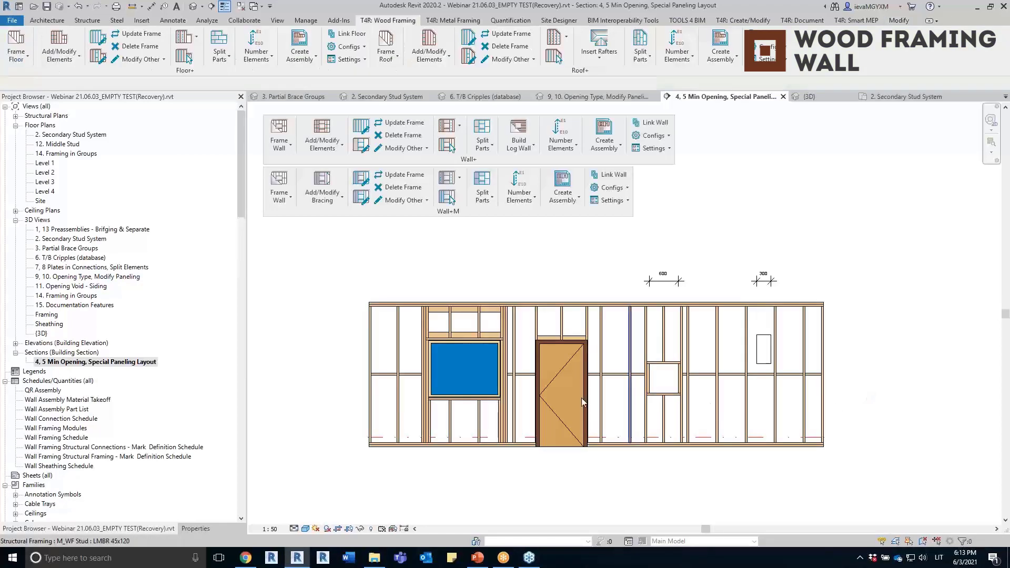
Step: Hide the window and door in this view, then bring up Framing Configuration for Frame PBP
scroll(486, 374, up, 1)
click(494, 342)
ctrl+click(561, 341)
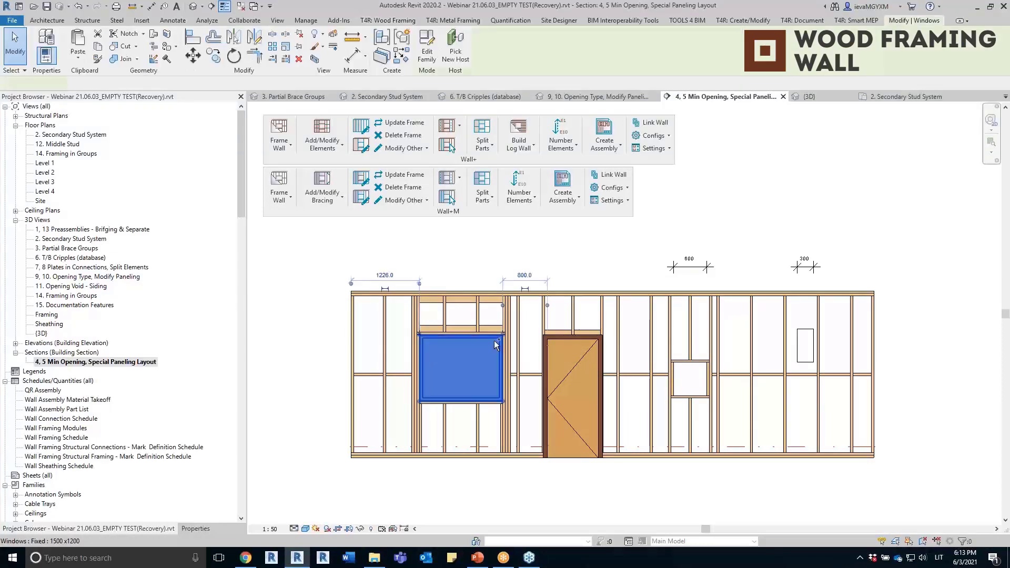
mouse_move(610, 156)
click(721, 156)
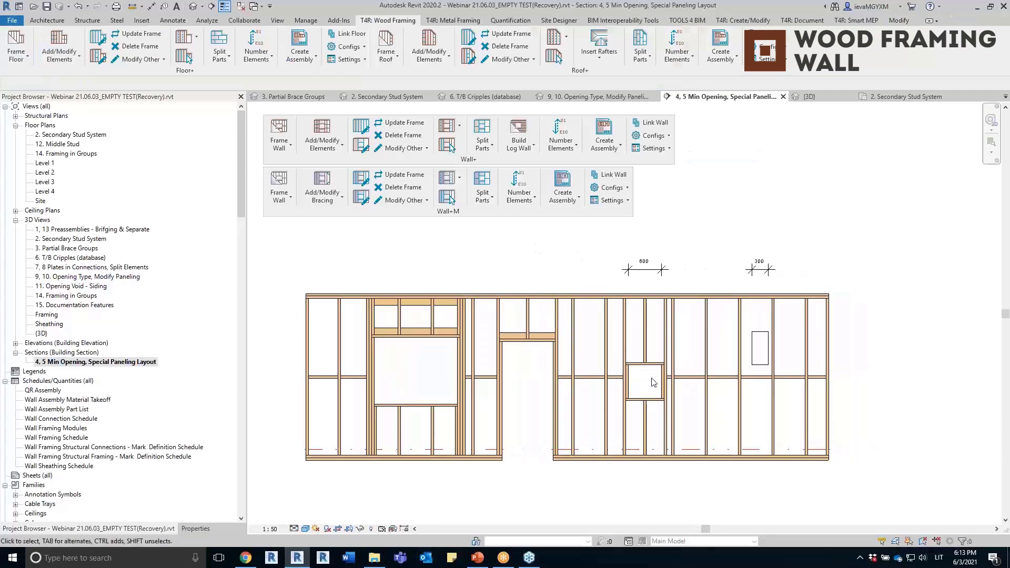
scroll(770, 255, up, 2)
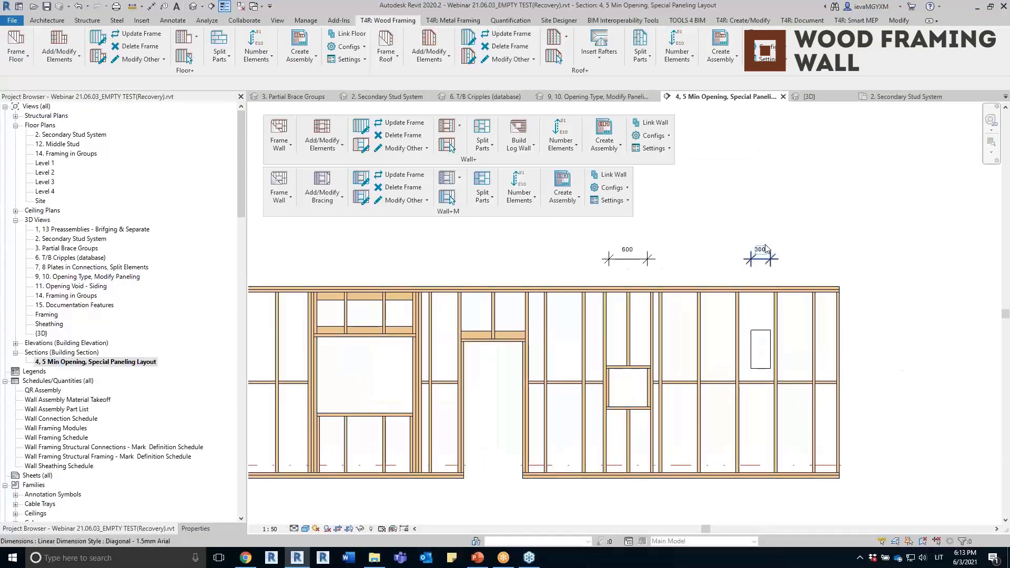
scroll(770, 255, down, 2)
click(270, 150)
click(335, 339)
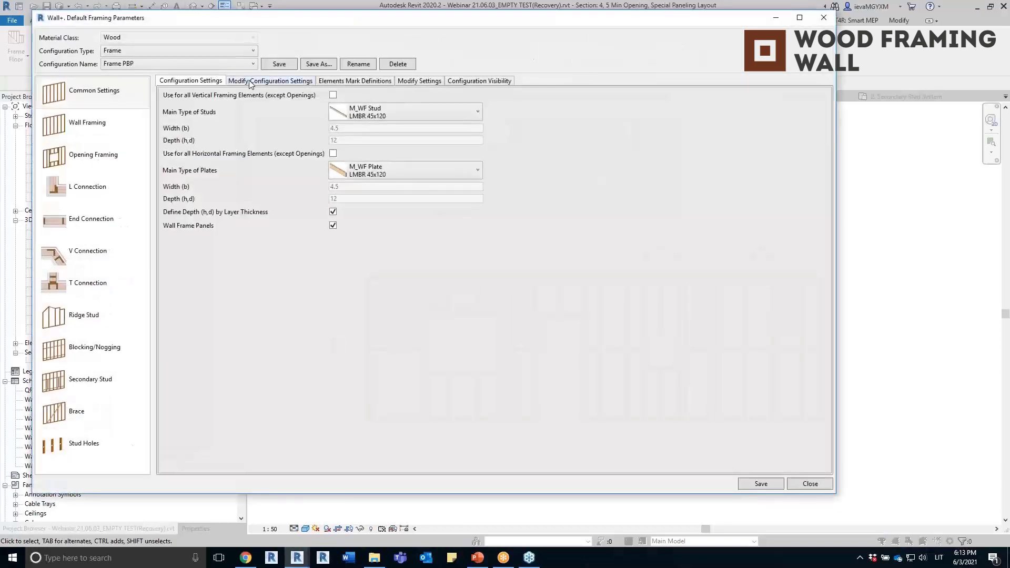
Step: Enter 350 for Minimum System Opening Width\Height, keeping the other 250 minimums, and close
click(251, 82)
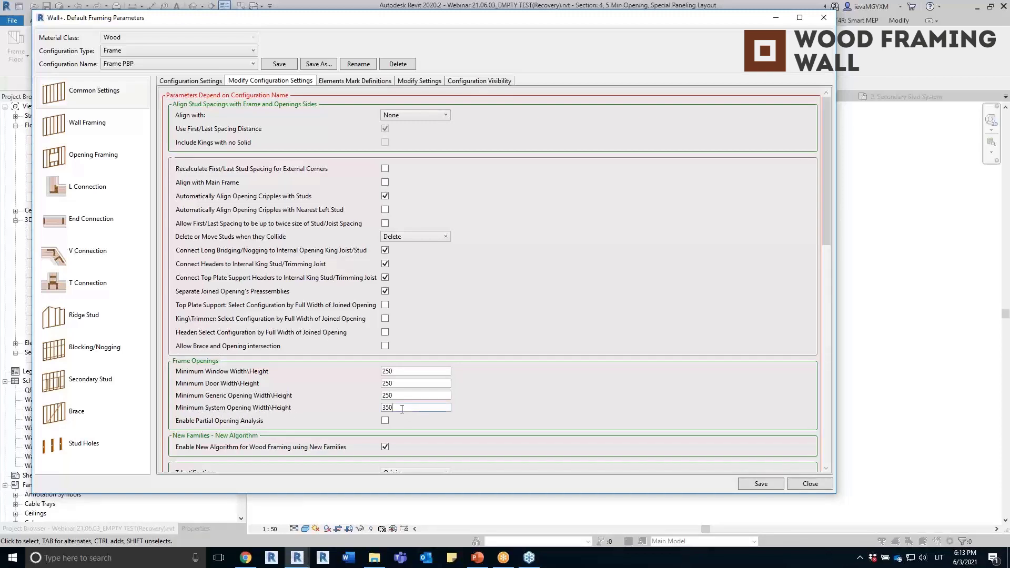
mouse_move(666, 24)
mouse_down()
mouse_move(394, 19)
mouse_move(671, 24)
mouse_up()
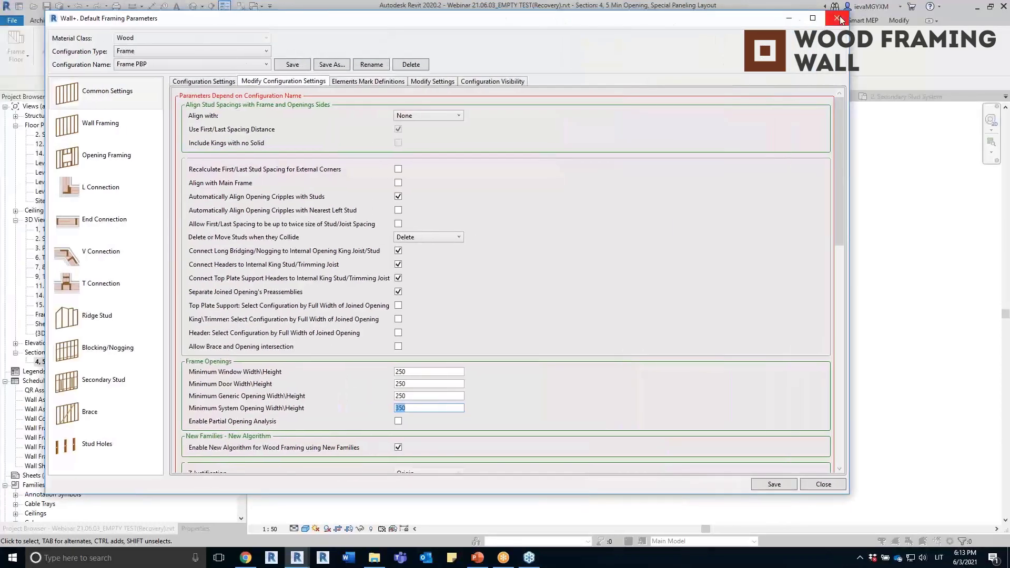
click(838, 19)
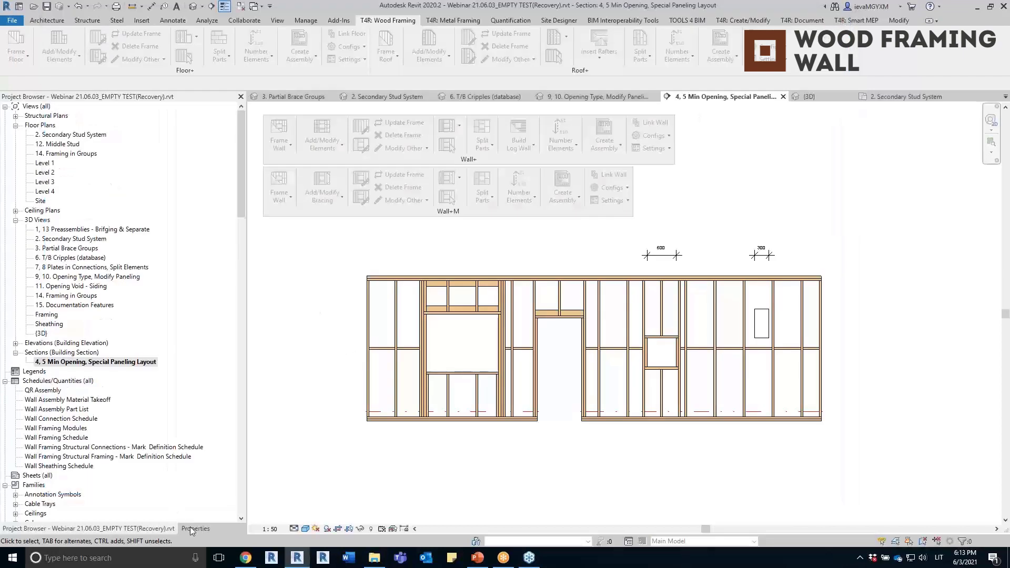
Step: Run Split Parts on the framed wall to divide its sheathing
click(193, 529)
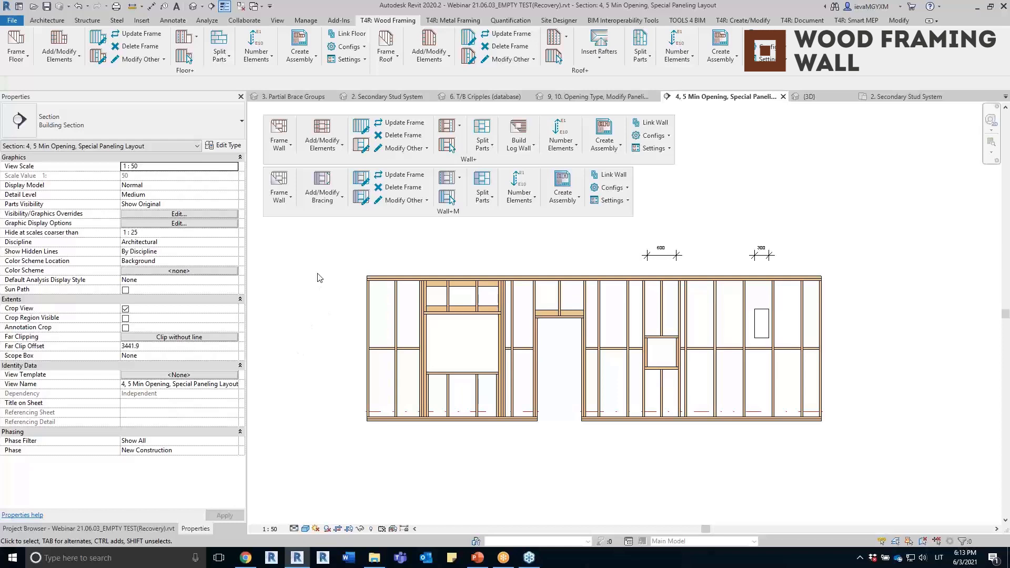
click(487, 129)
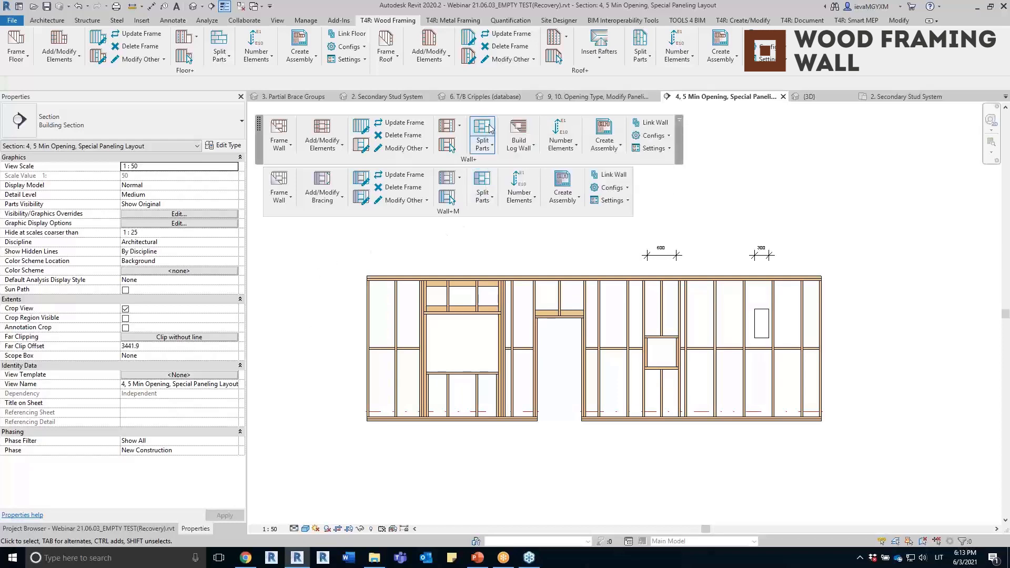
click(585, 304)
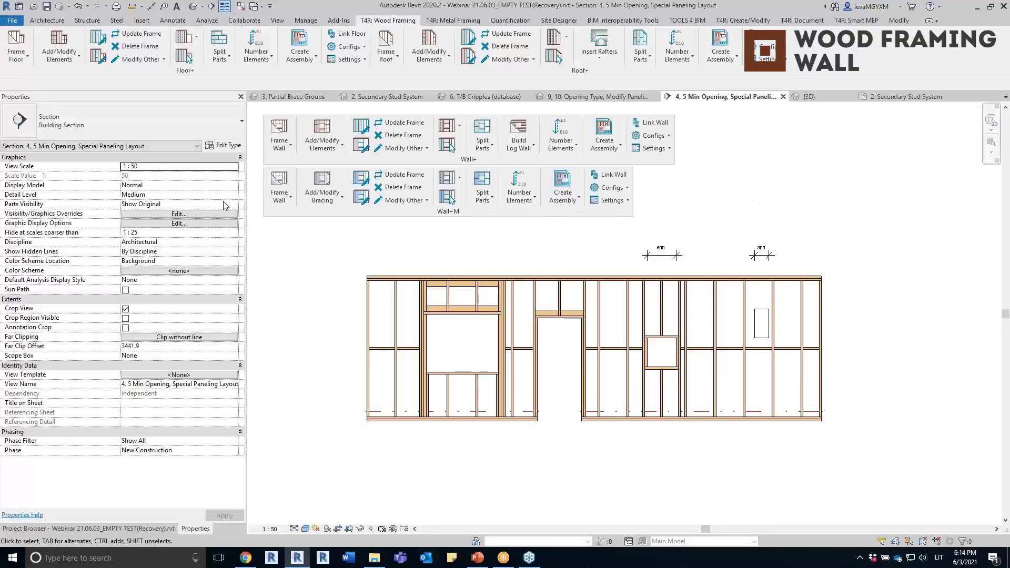
Step: Set Parts Visibility to Show Parts and bring up Paneling Configuration for Panel S
click(179, 205)
click(233, 204)
click(154, 216)
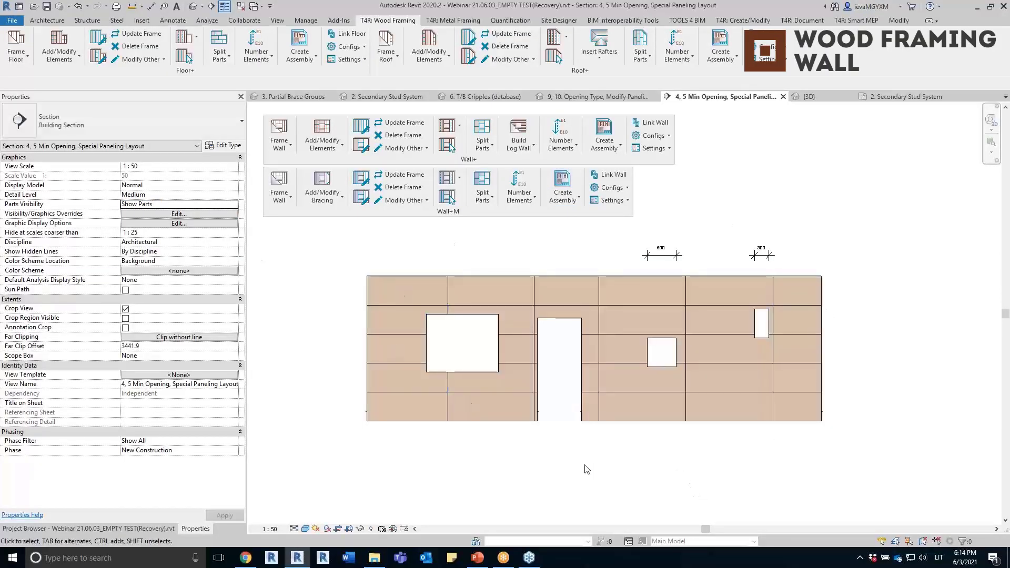
middle_drag(734, 345, 832, 407)
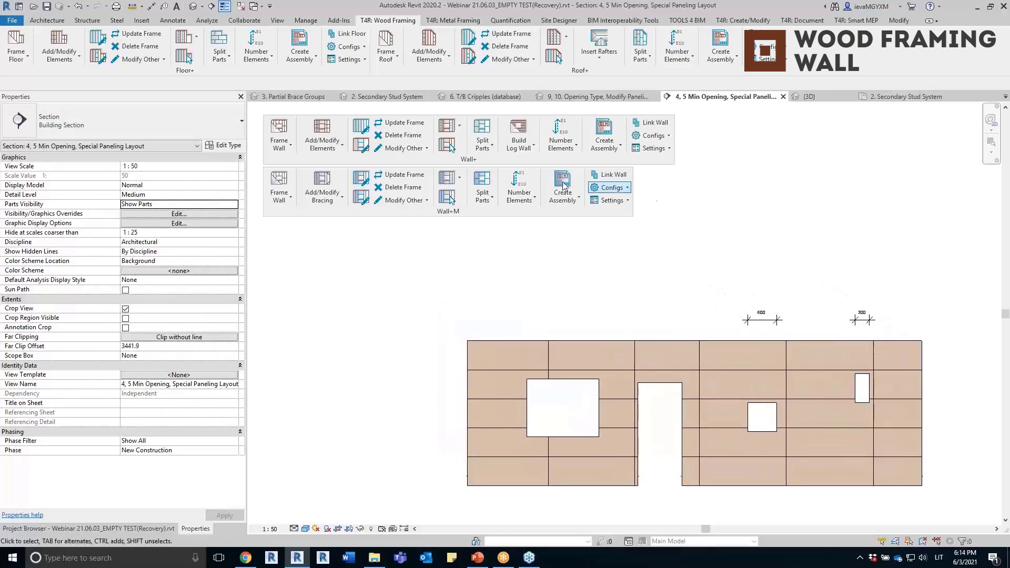
click(483, 147)
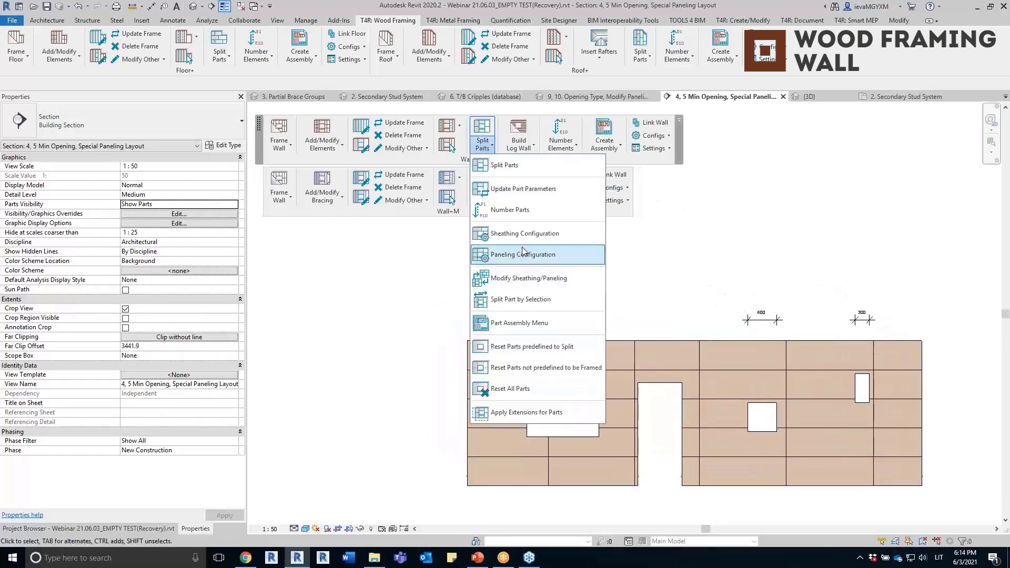
click(736, 297)
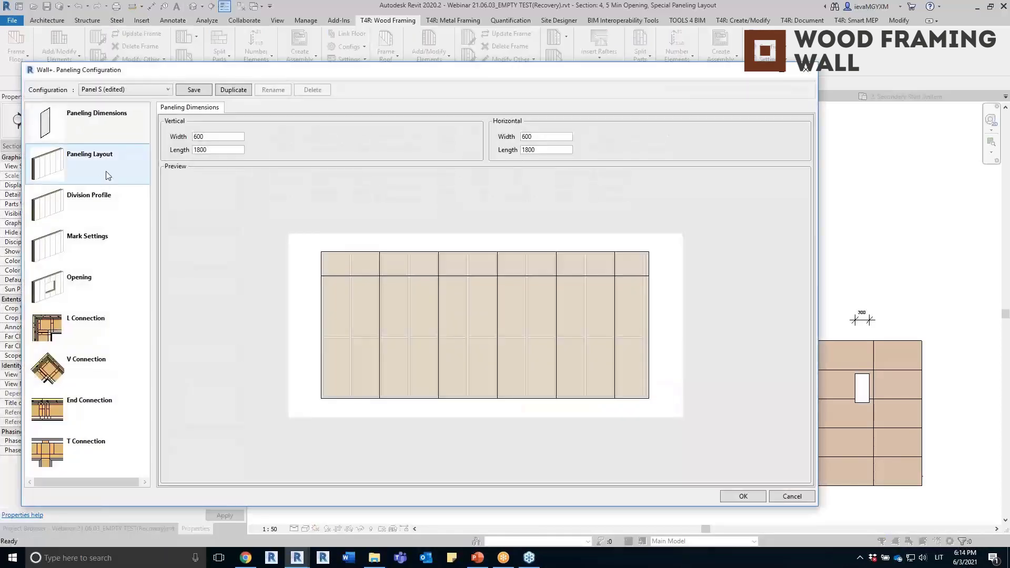
Step: Enable Special Layout split by side of openings for Panel S, review opening distances, and apply
click(105, 172)
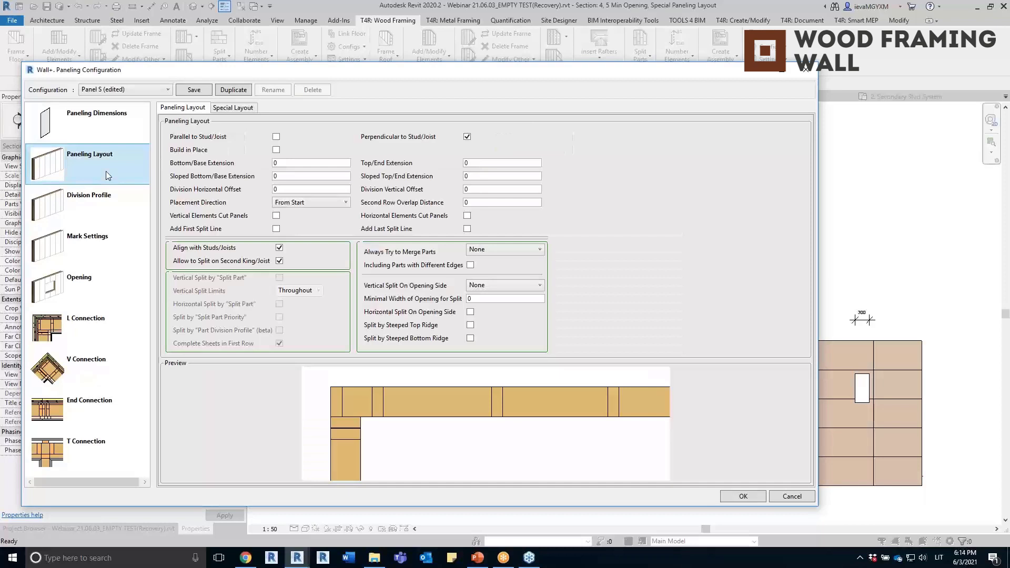
click(234, 108)
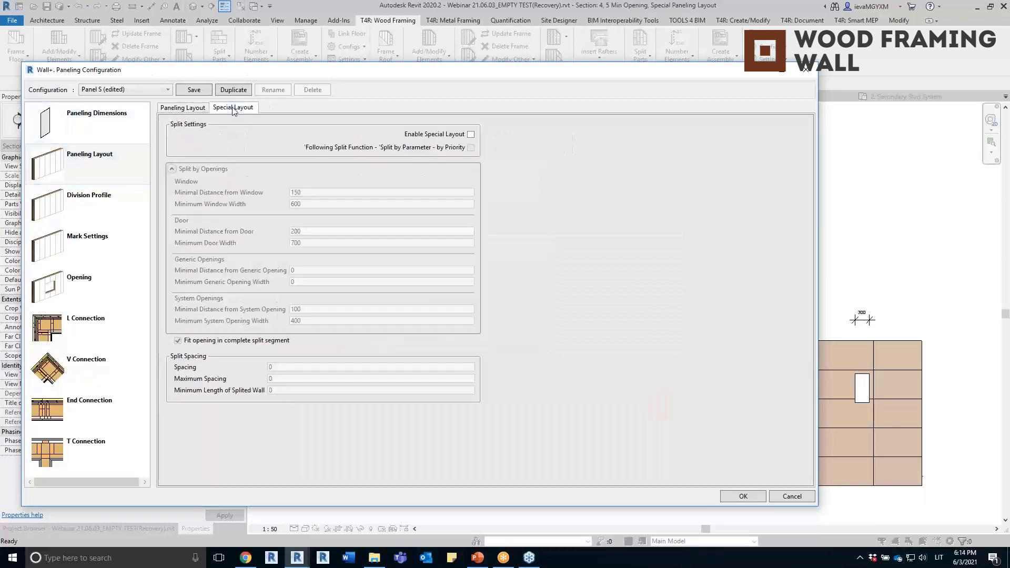
click(471, 134)
click(430, 147)
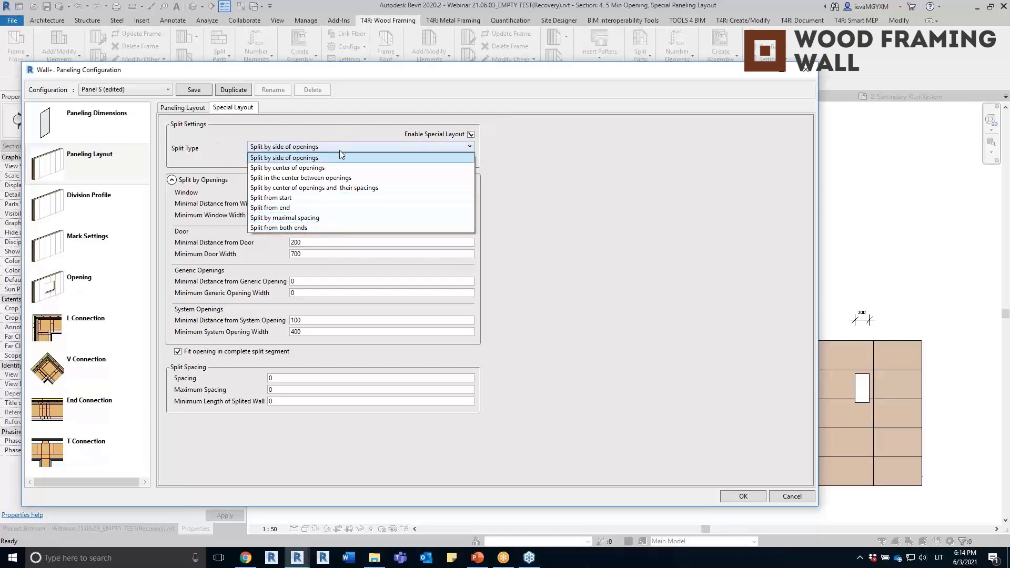
click(310, 162)
click(317, 203)
double_click(320, 203)
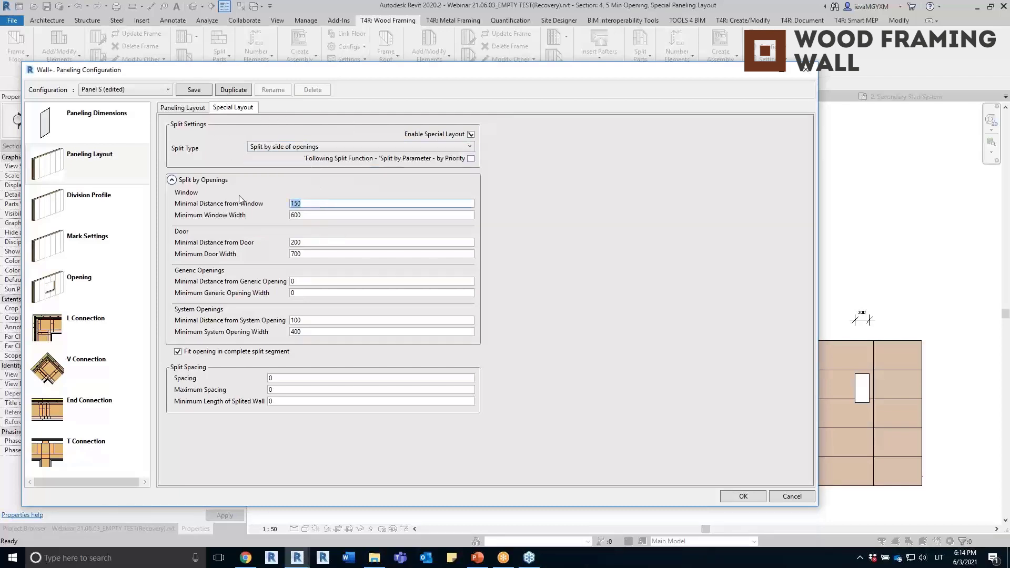
double_click(317, 214)
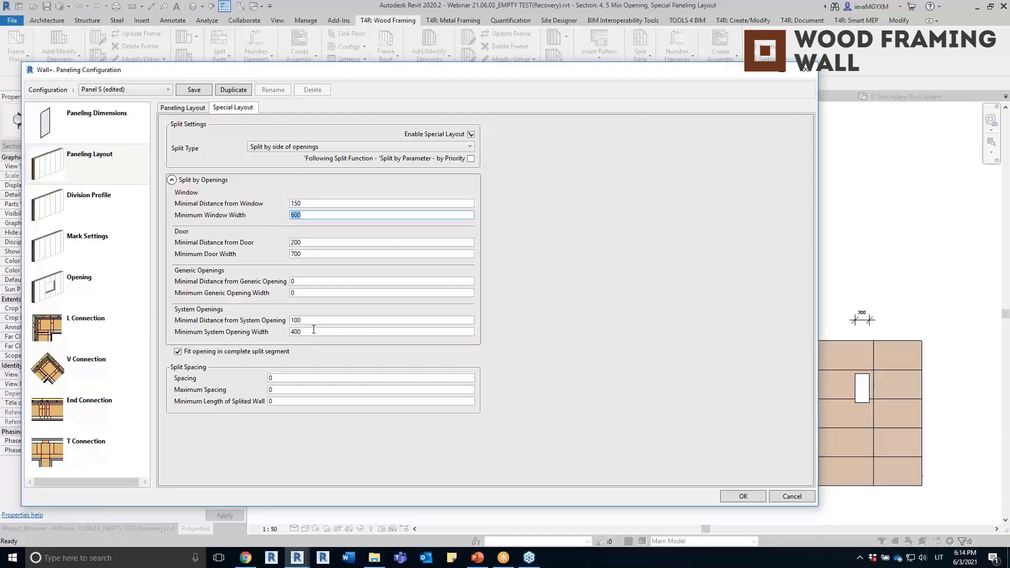
click(298, 332)
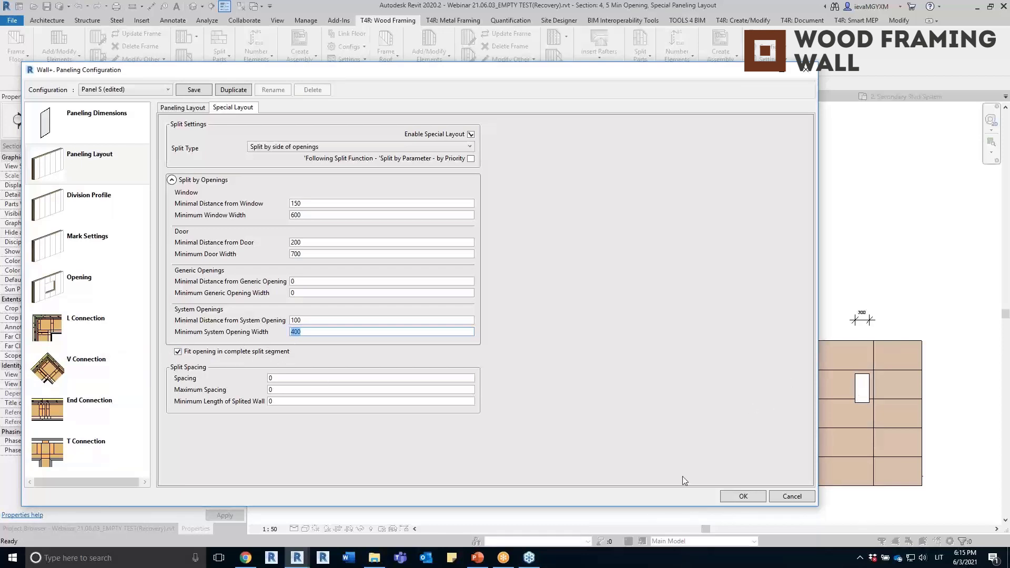
click(743, 497)
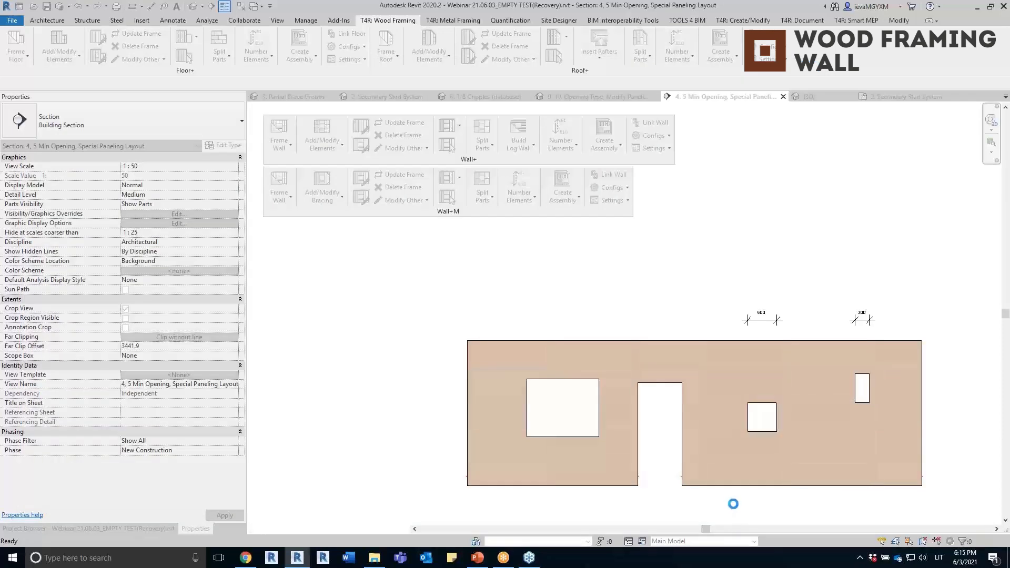
Step: Inspect the re-split panels around the left window, door and small window, plus the narrow strips beside them
scroll(812, 517, up, 1)
middle_drag(580, 387, 500, 343)
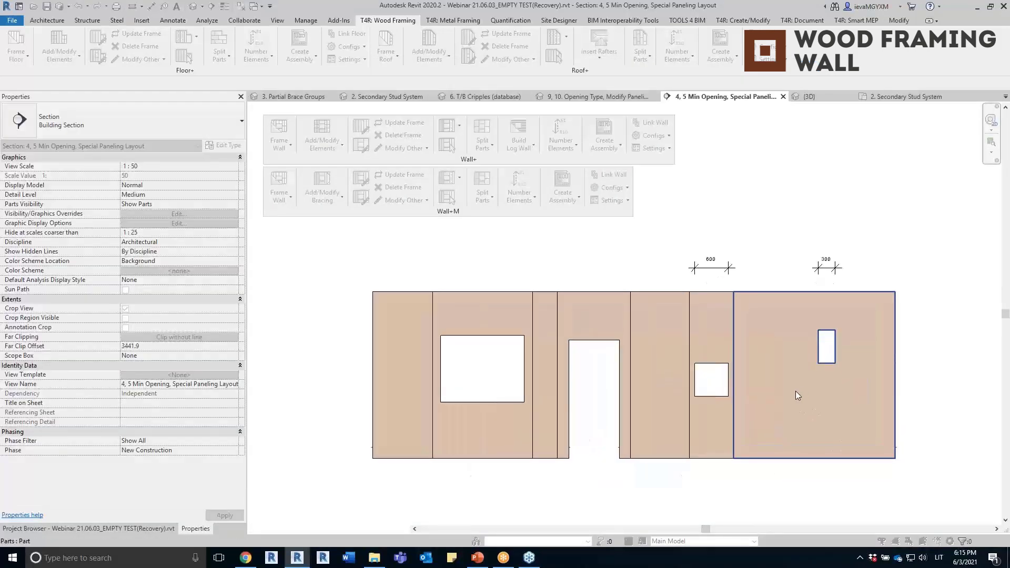
click(497, 306)
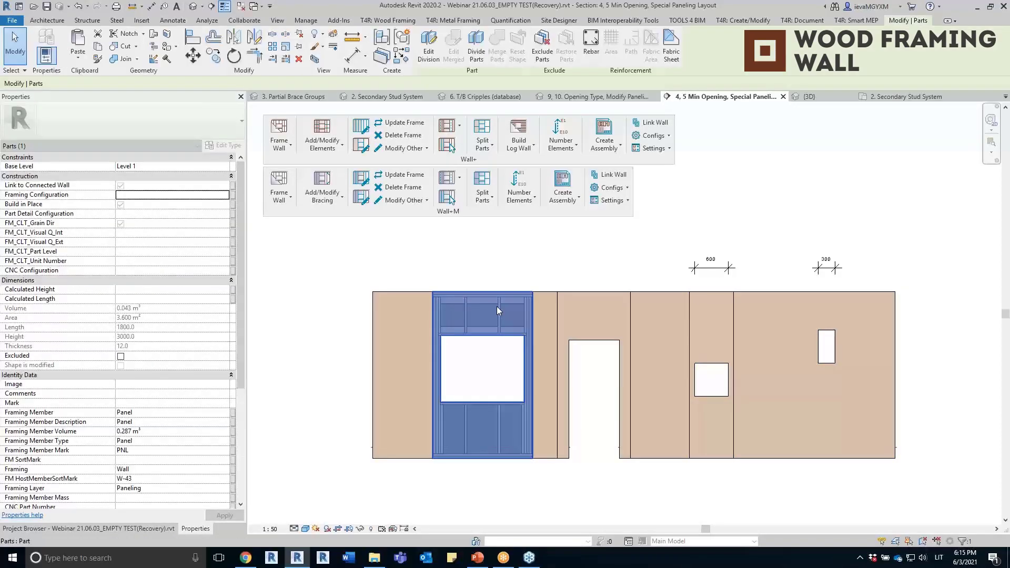
ctrl+click(616, 310)
ctrl+click(718, 316)
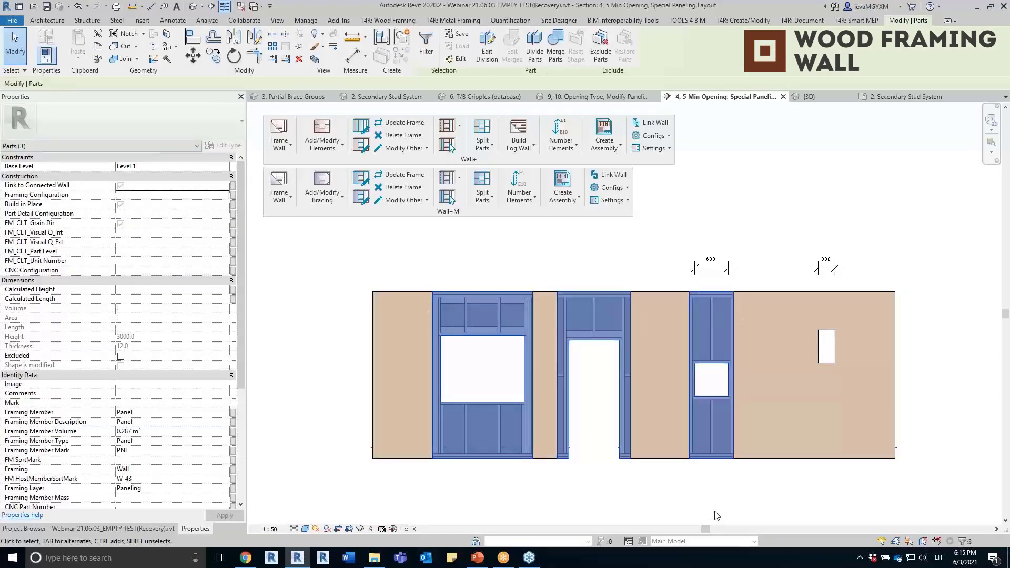
scroll(848, 334, up, 2)
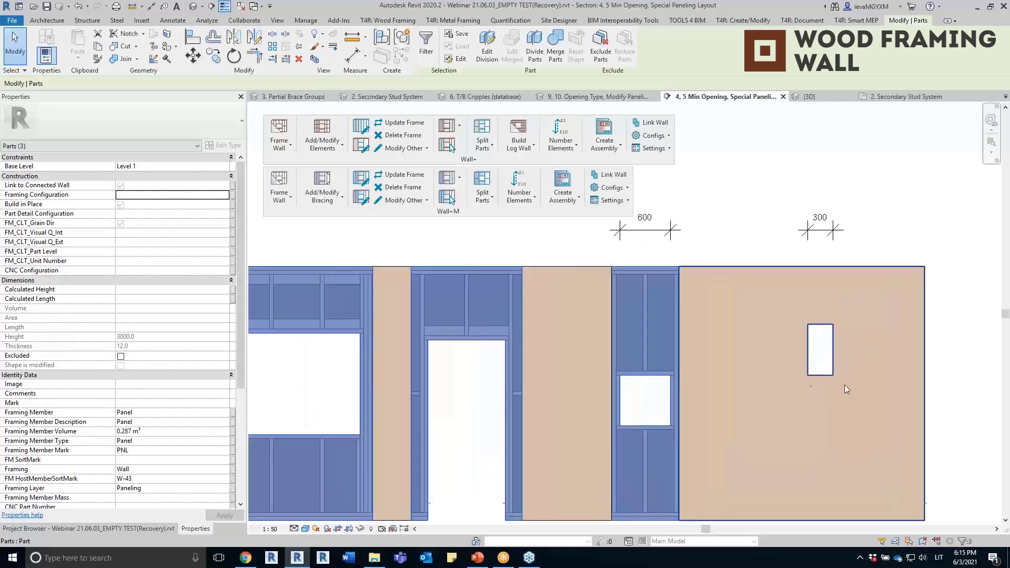
scroll(768, 371, down, 3)
key(Escape)
click(528, 321)
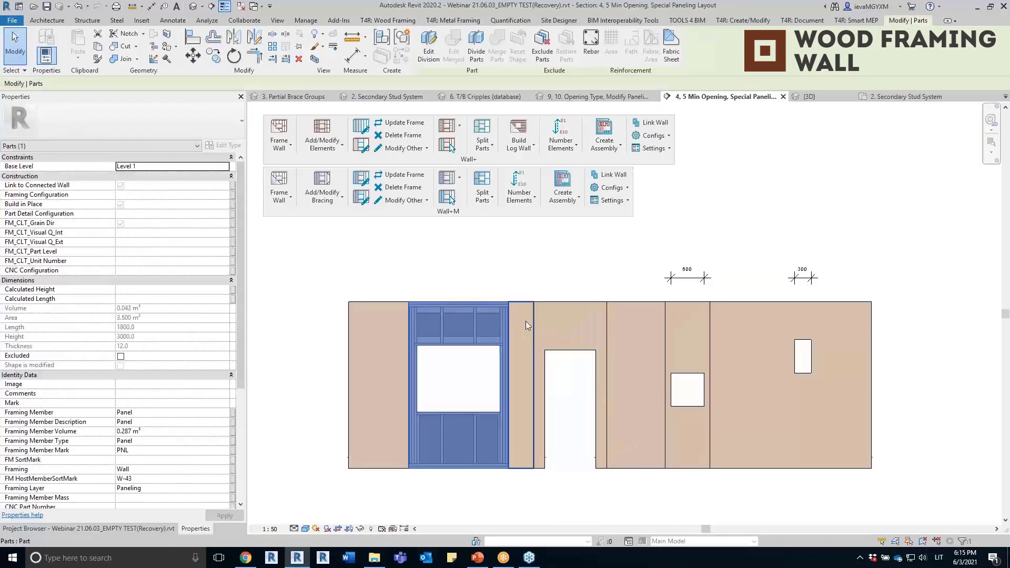
click(576, 320)
key(Escape)
Step: Open the 6. T/B Cripples (database) 3D view, orbit it, and bring up Frame Wall's Framing Configuration
click(88, 528)
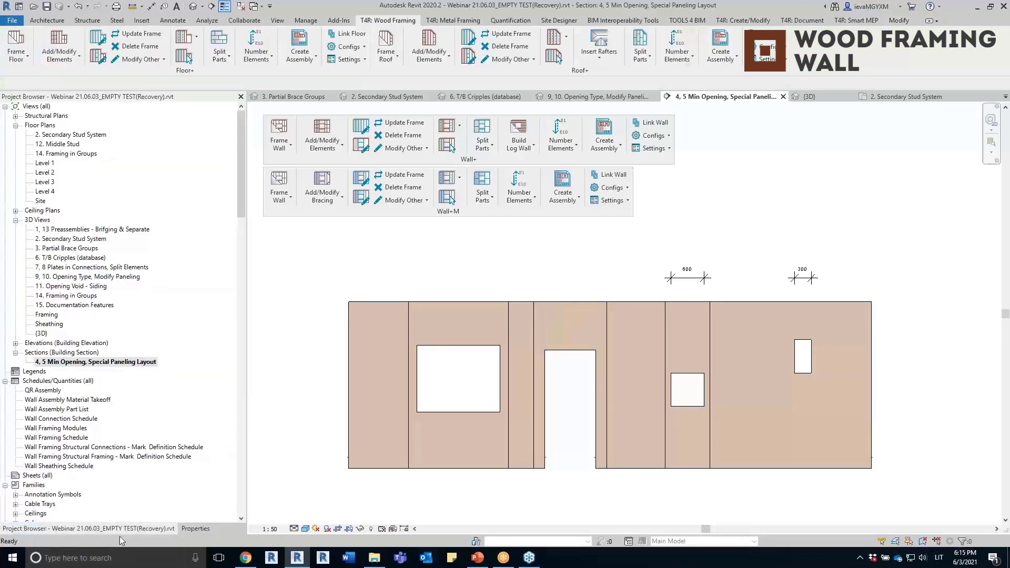
double_click(86, 258)
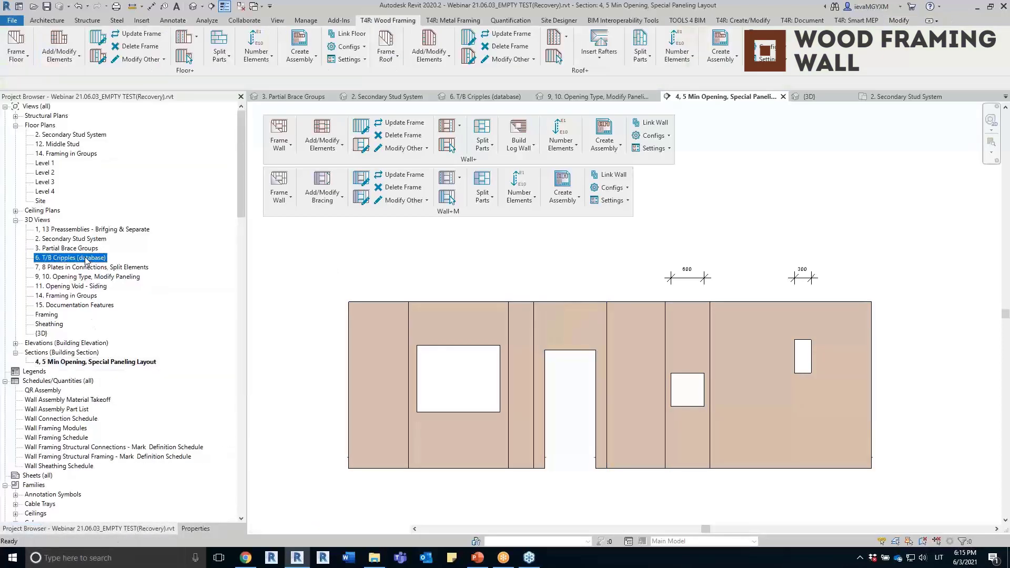
shift+middle_drag(401, 323, 468, 353)
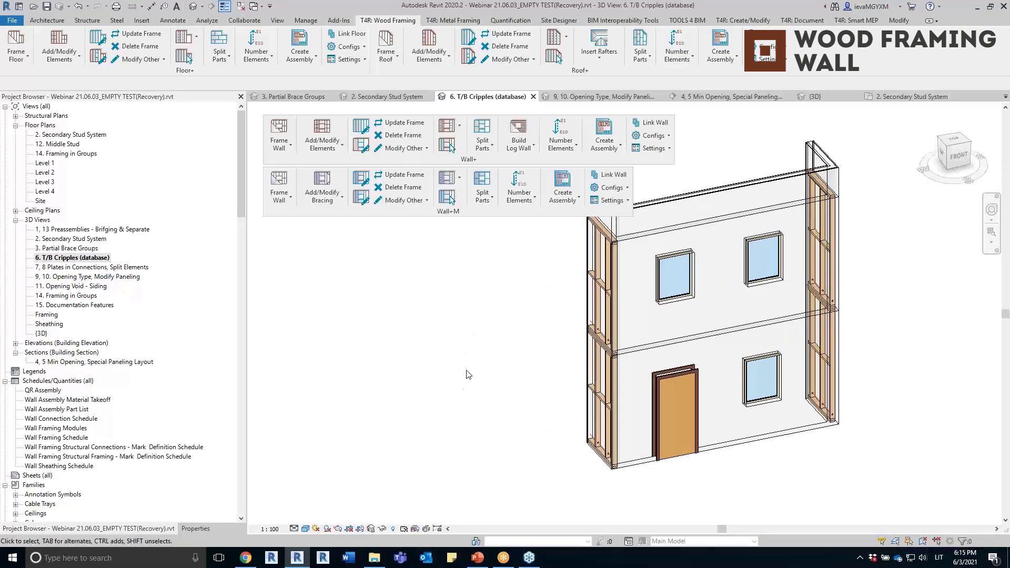
scroll(455, 379, up, 2)
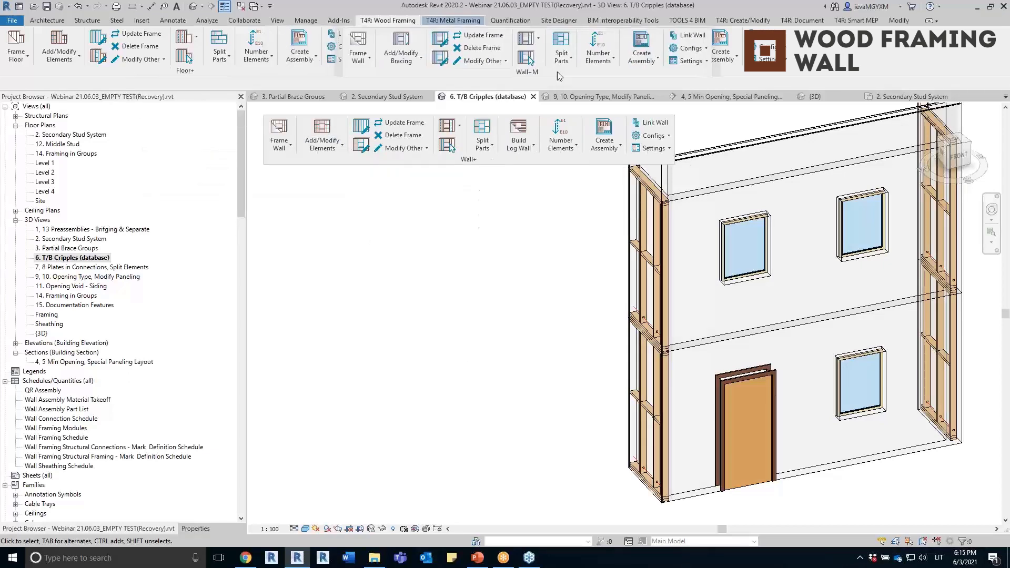
click(278, 144)
click(300, 214)
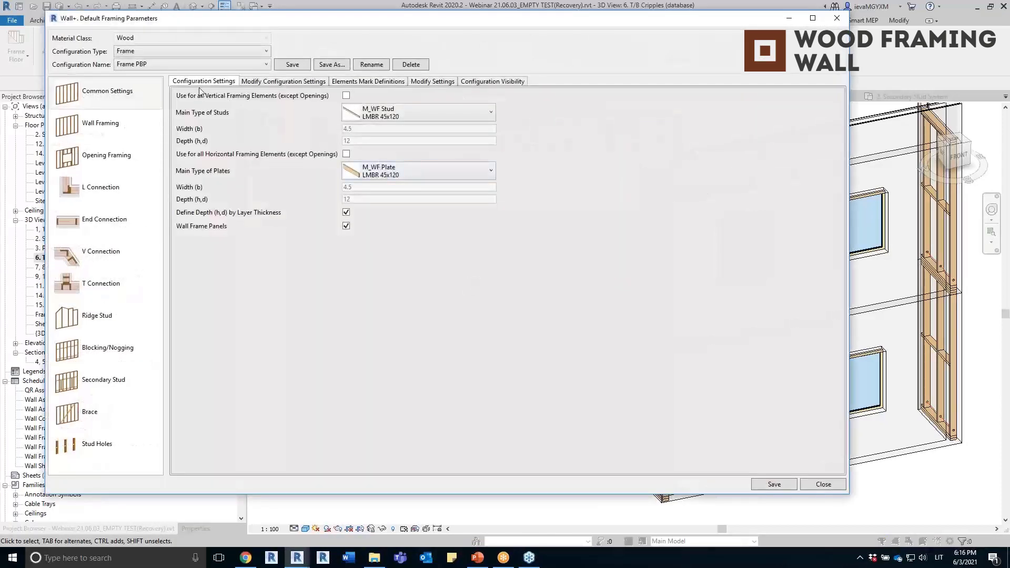
Step: Select the Frame configuration and edit its structural-wall window framing, M_Window Bearing Framing 1001
click(199, 64)
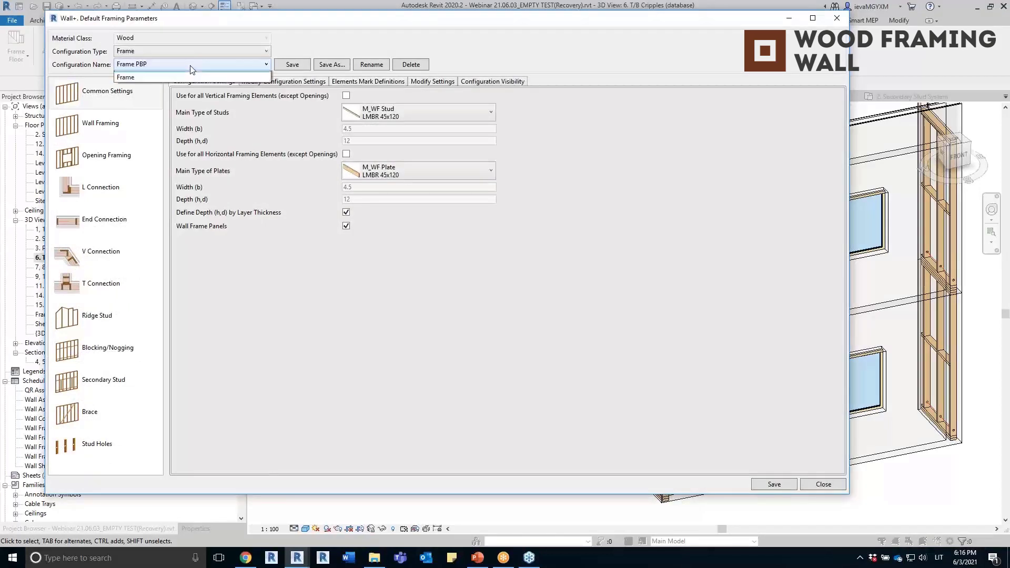
click(144, 111)
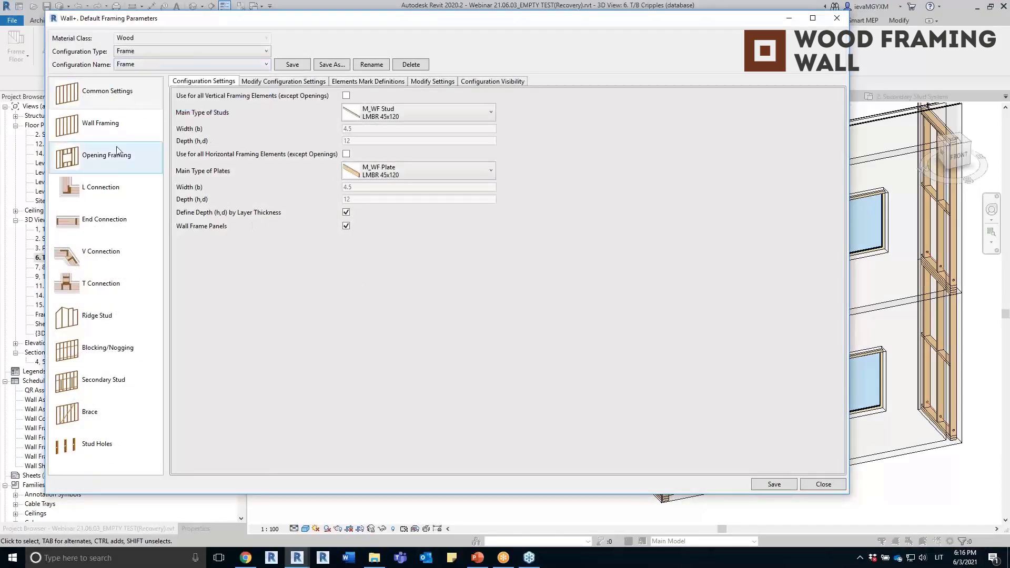
click(131, 158)
click(185, 229)
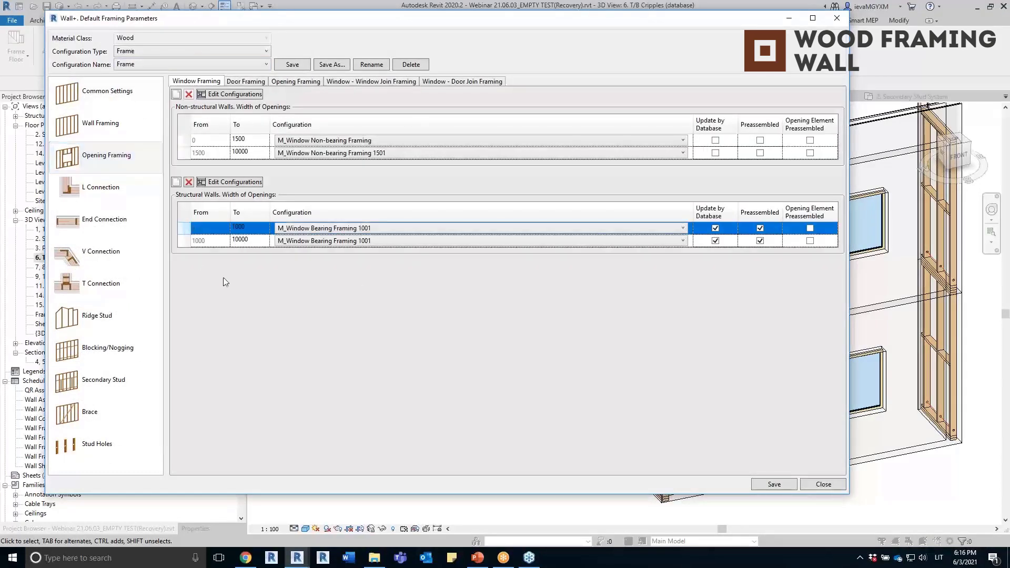
click(232, 181)
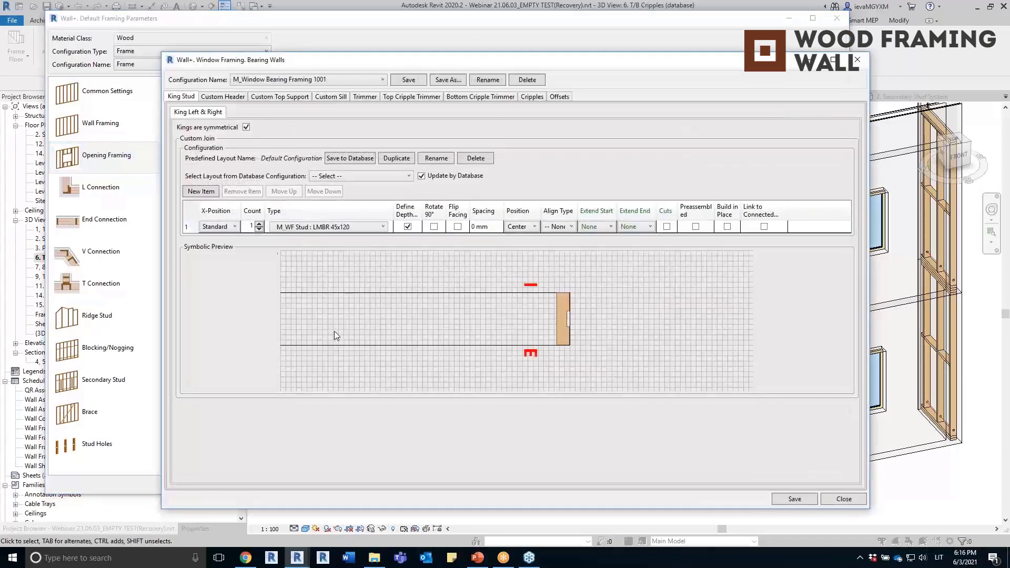
Step: Make bottom cripples separate from and unaligned with top cripples, then duplicate the default layout
click(532, 97)
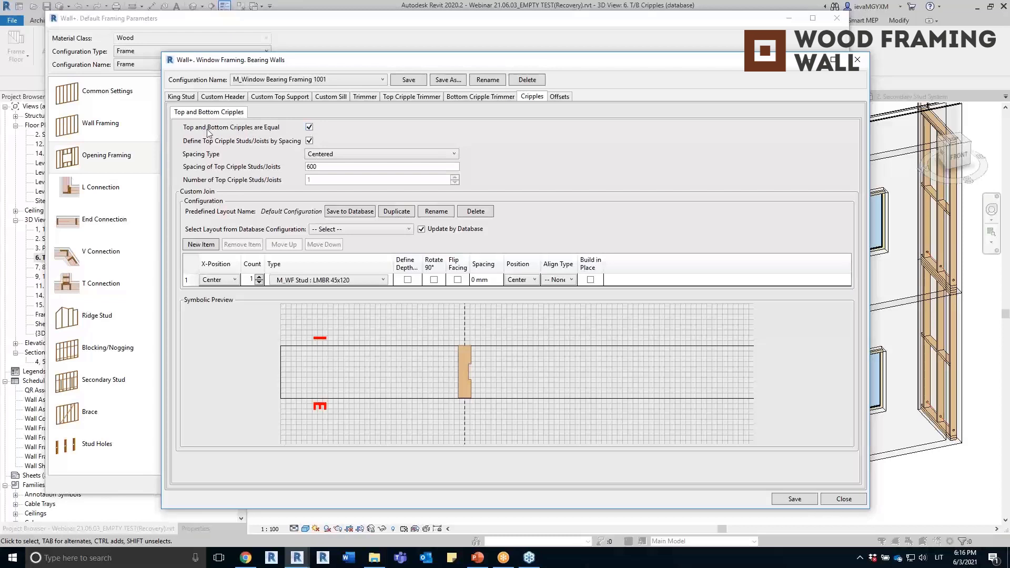
click(309, 126)
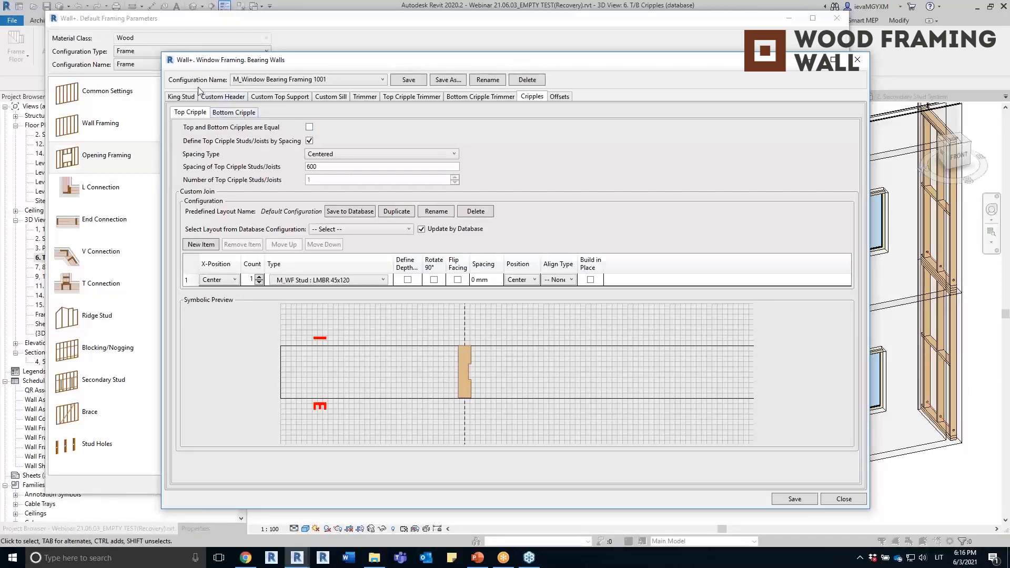
click(232, 114)
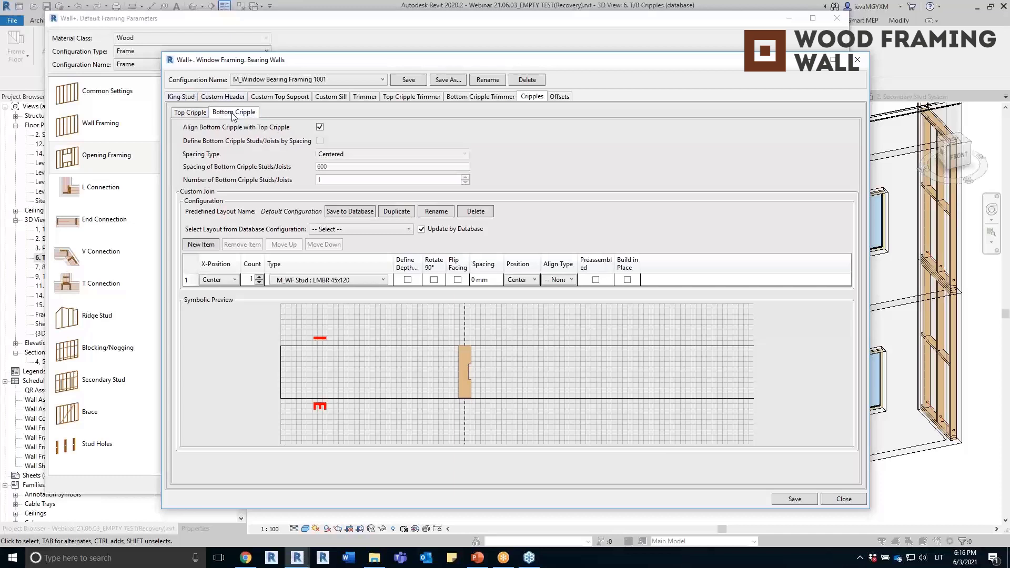
click(320, 127)
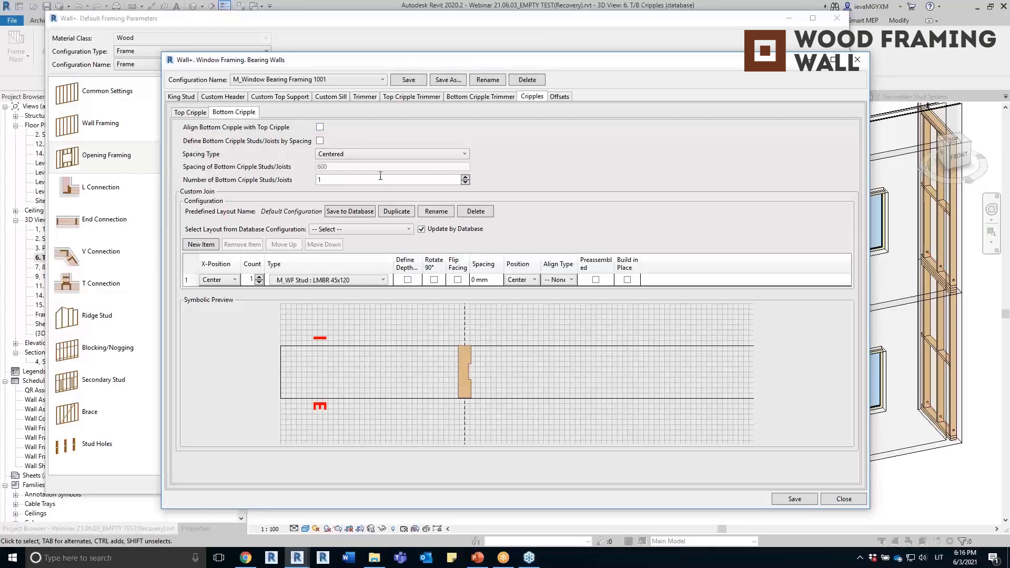
click(400, 217)
drag(520, 276, 474, 277)
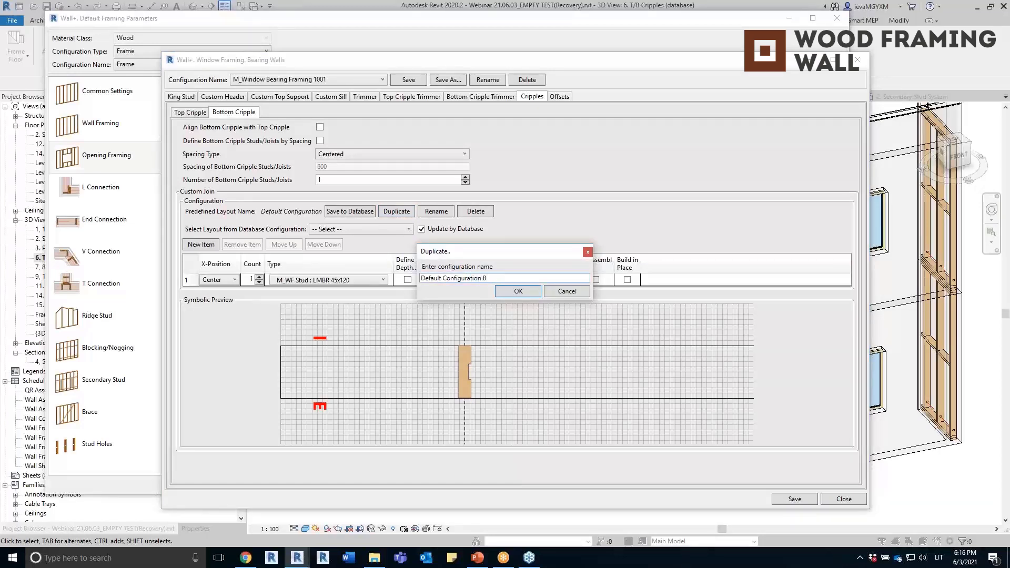
Step: Save layout 'Default Configuration BC' with 2 External LMBR 45x95 cripple studs to the database
click(524, 296)
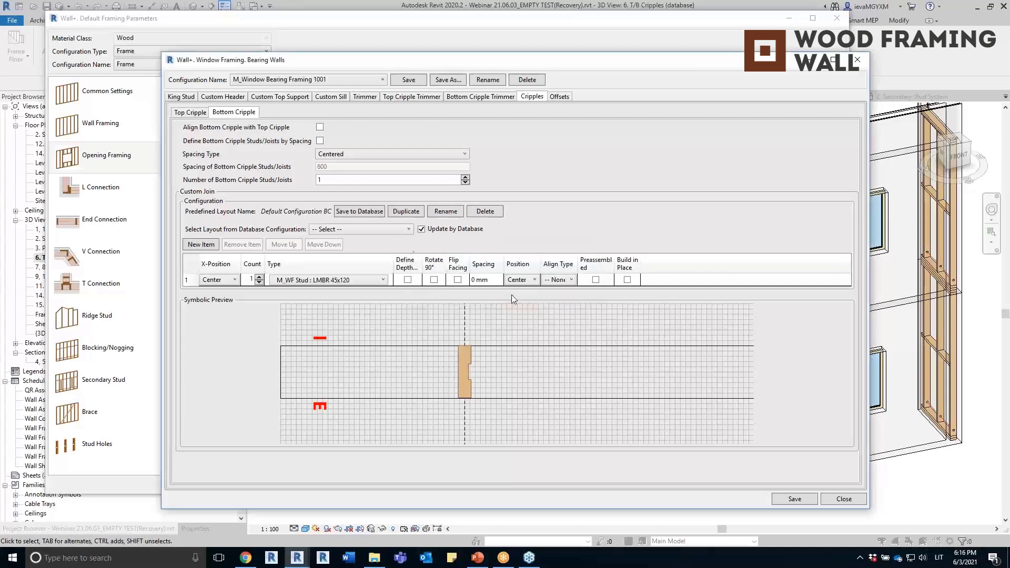
click(358, 229)
click(352, 250)
click(251, 280)
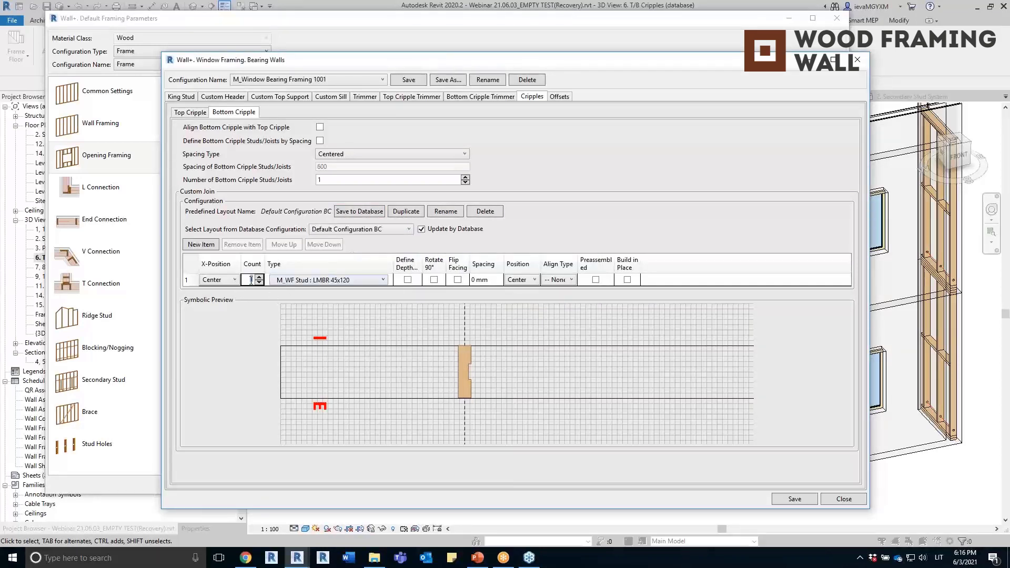
text(2)
click(366, 280)
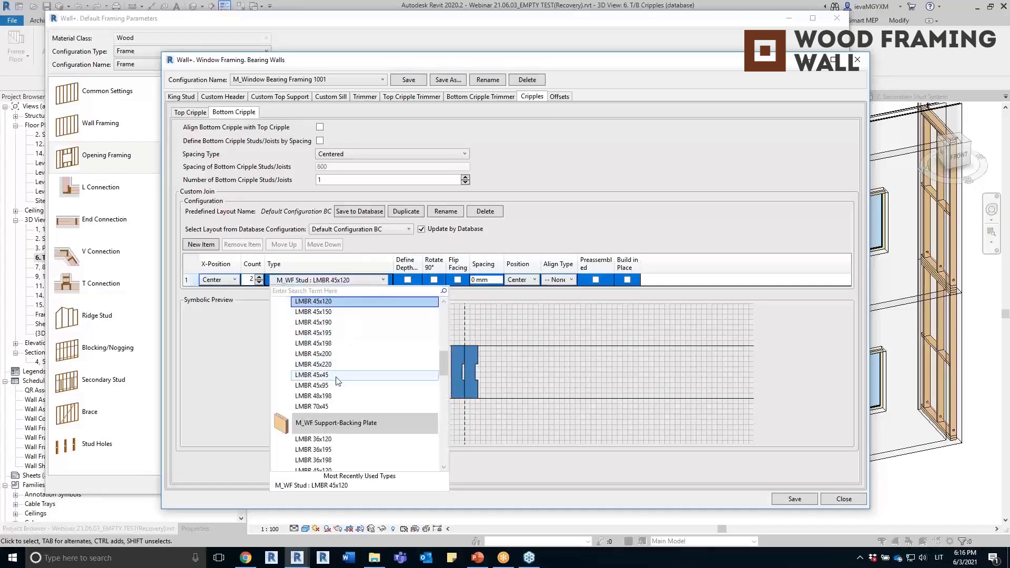
click(336, 385)
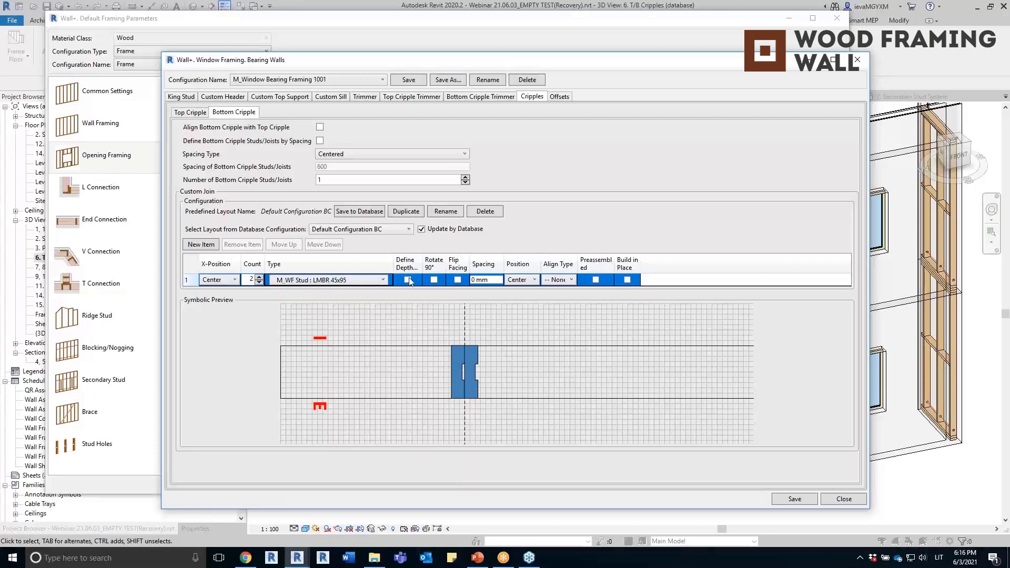
click(531, 280)
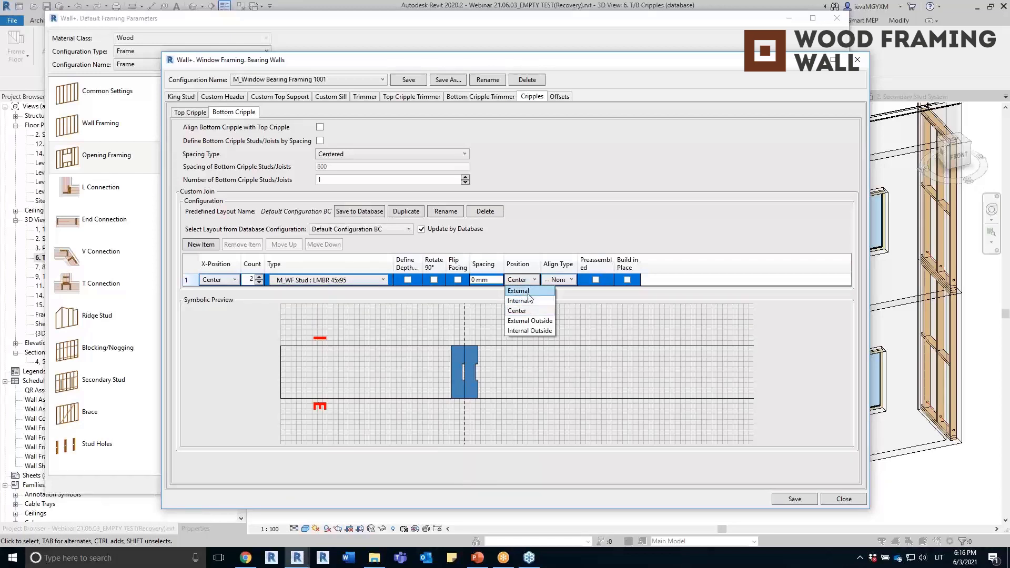
click(531, 291)
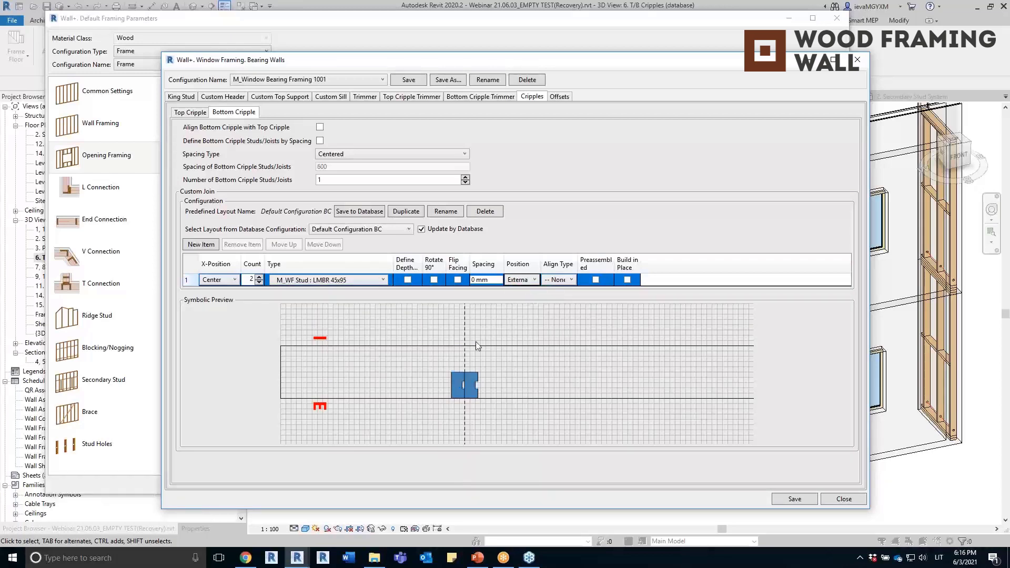
click(358, 214)
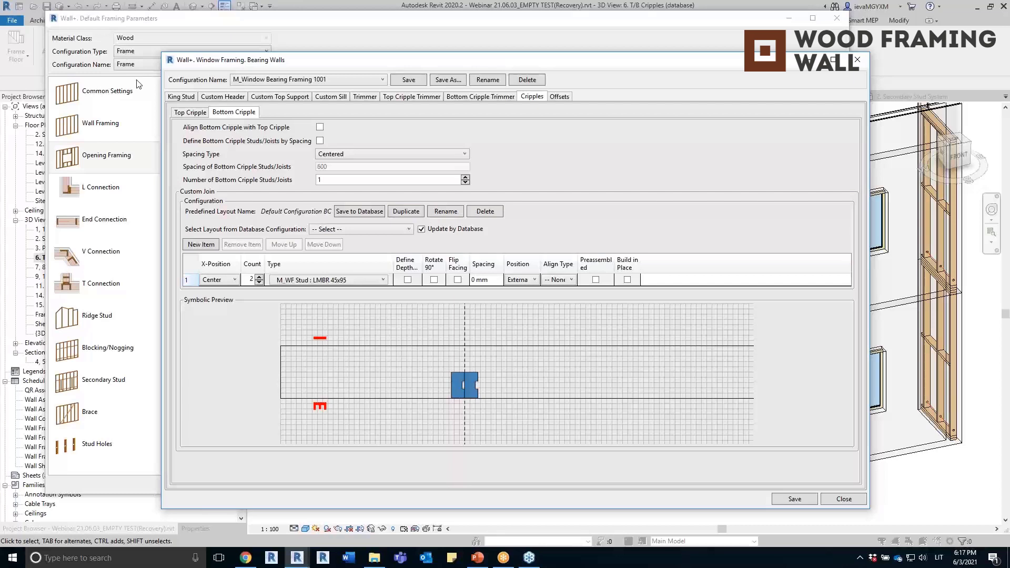
Step: Compare by loading Default Configuration, then reload Default Configuration BC
click(360, 229)
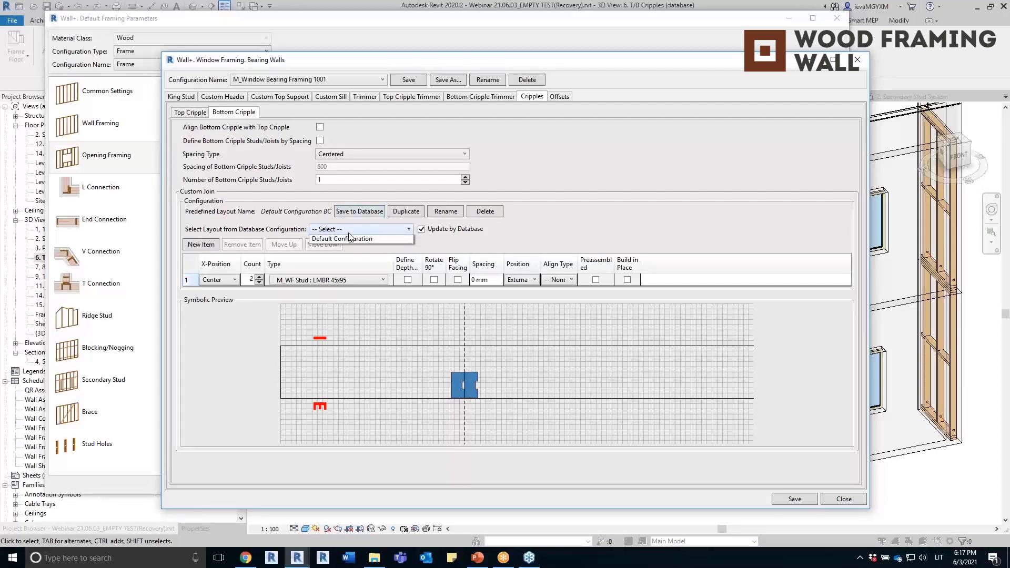
click(342, 261)
click(383, 231)
click(380, 250)
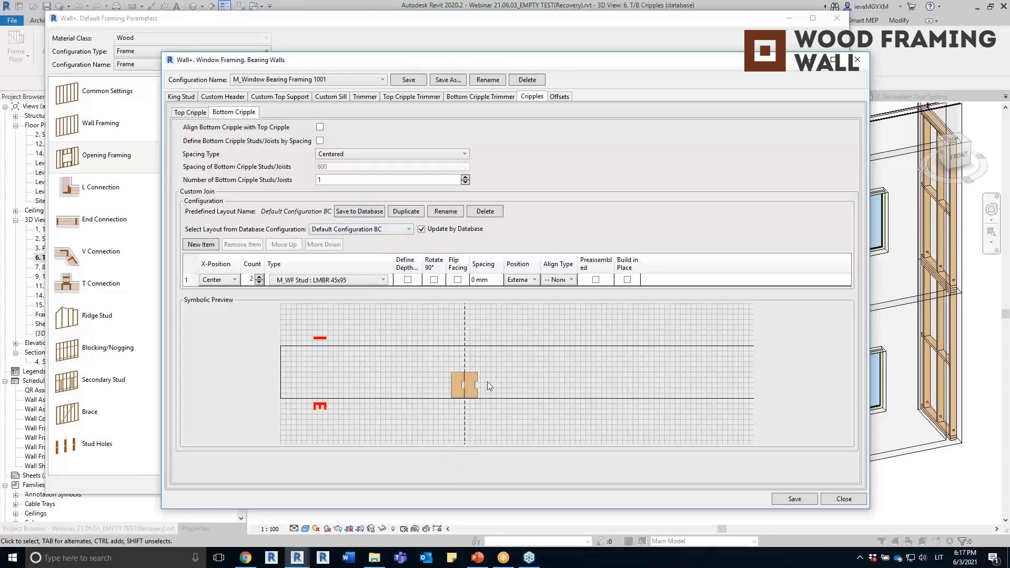
Step: Switch to the Frame 0 configuration and edit its structural-wall window framing
click(857, 59)
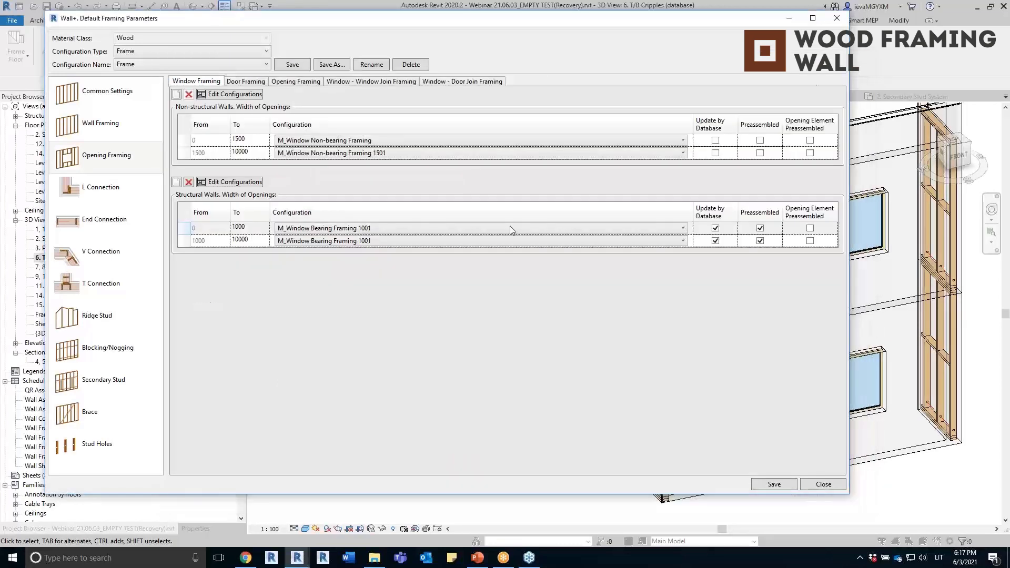
click(155, 61)
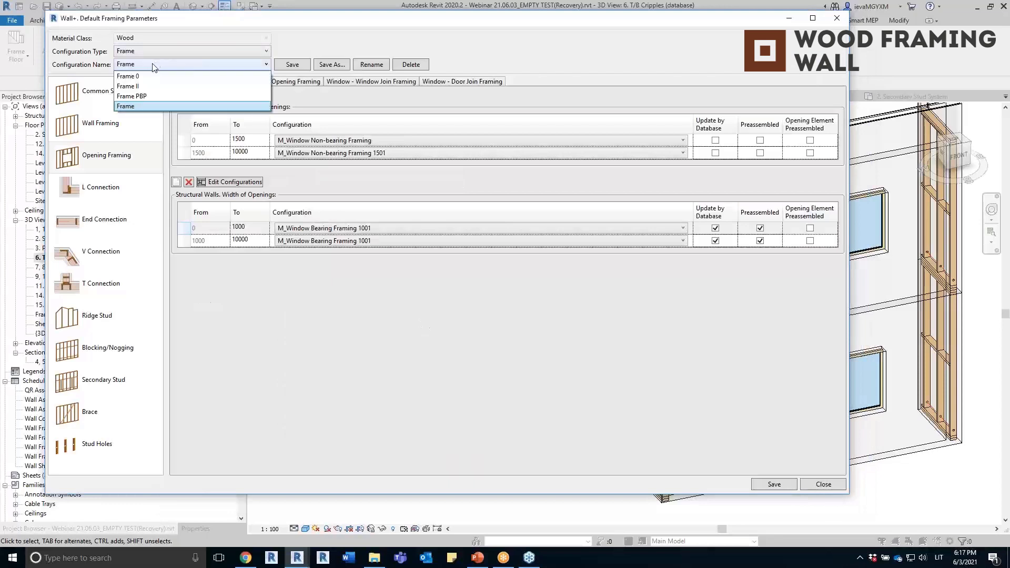
click(137, 73)
click(121, 160)
click(200, 227)
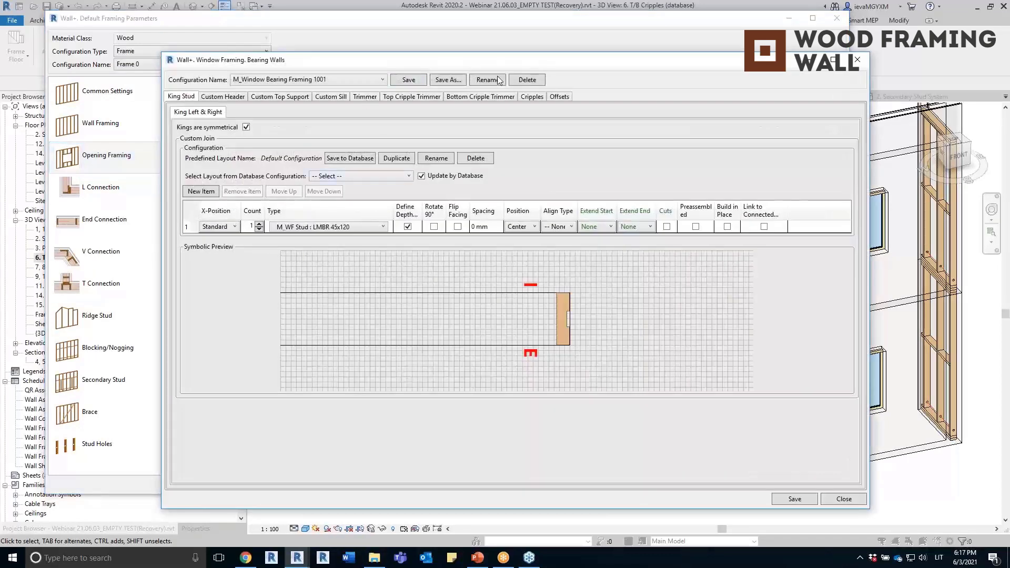
Step: Load the Default Configuration layout for Frame 0's bottom cripples
click(501, 97)
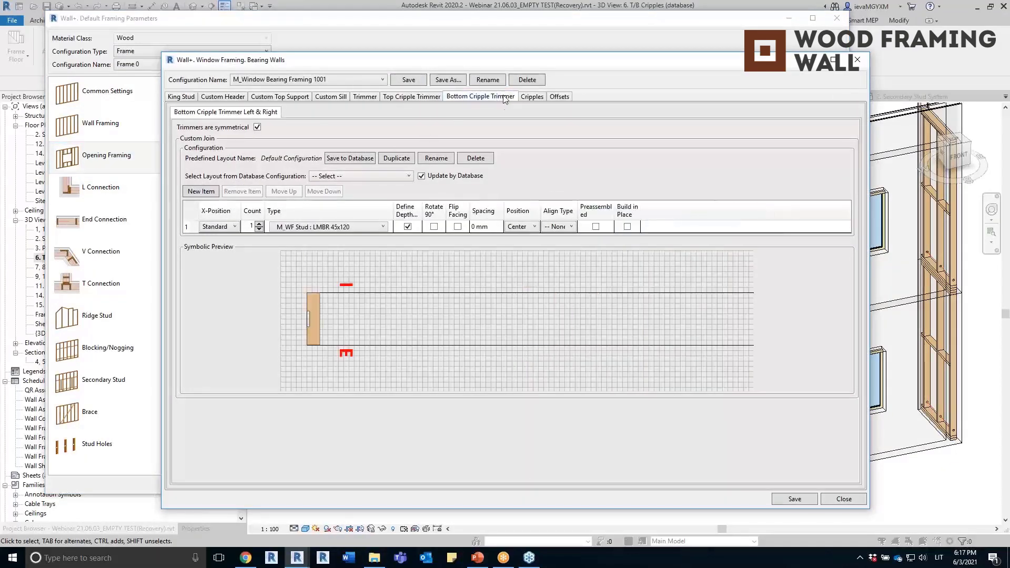
click(531, 97)
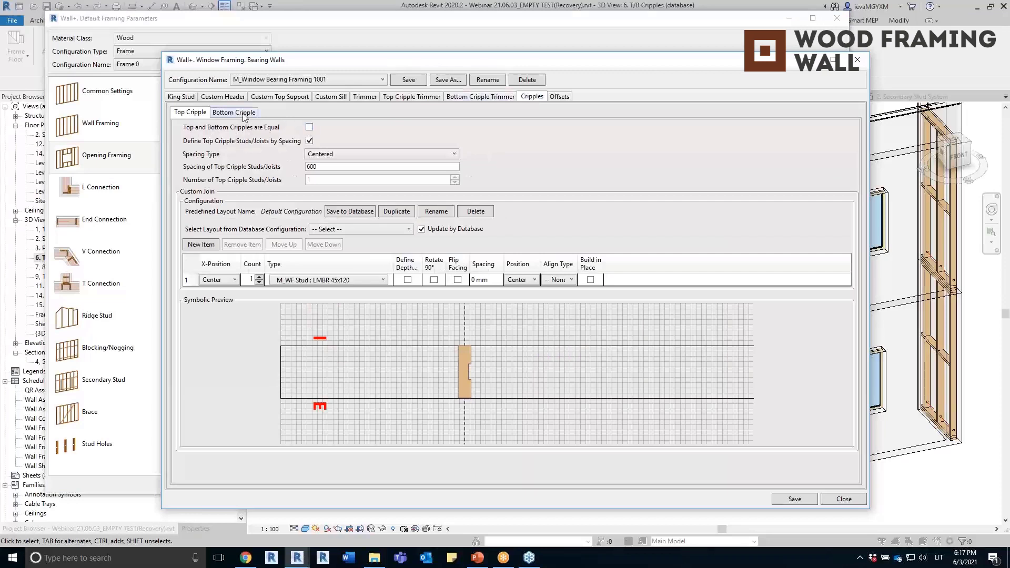
click(244, 113)
click(361, 279)
click(365, 232)
click(357, 229)
click(357, 255)
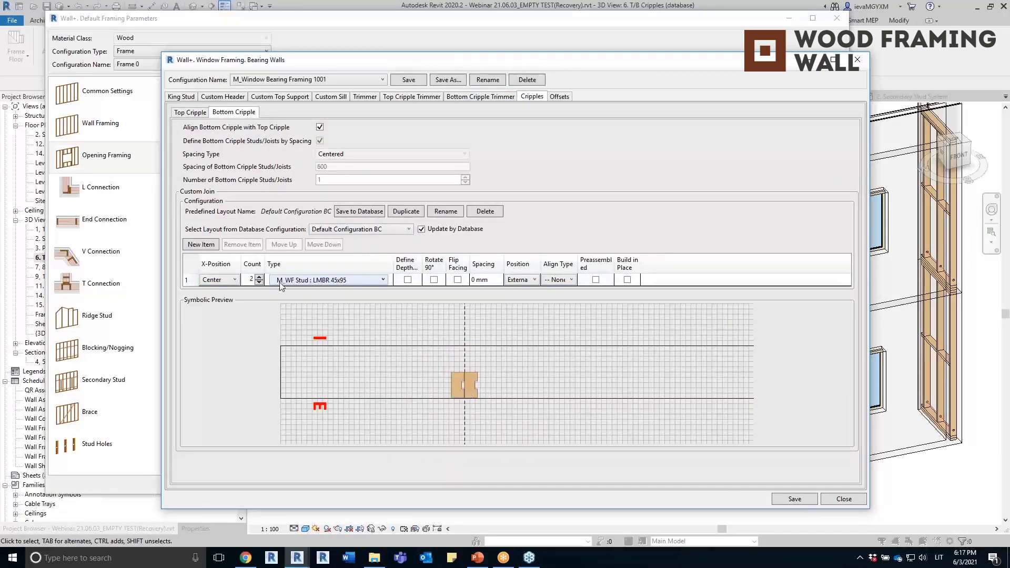
click(381, 230)
click(380, 260)
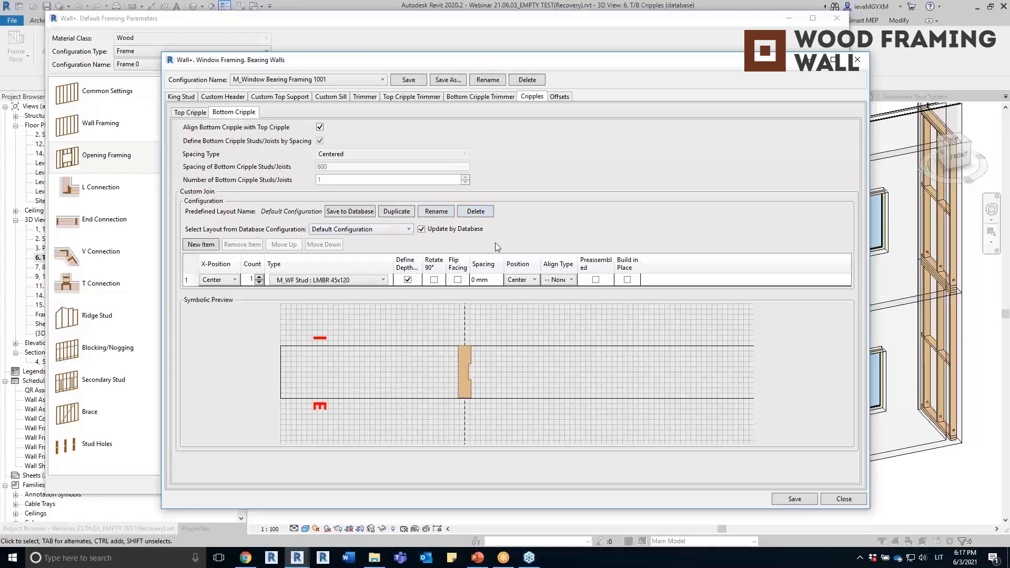
Step: Close the window framing editor and review the Common Settings tabs
click(858, 60)
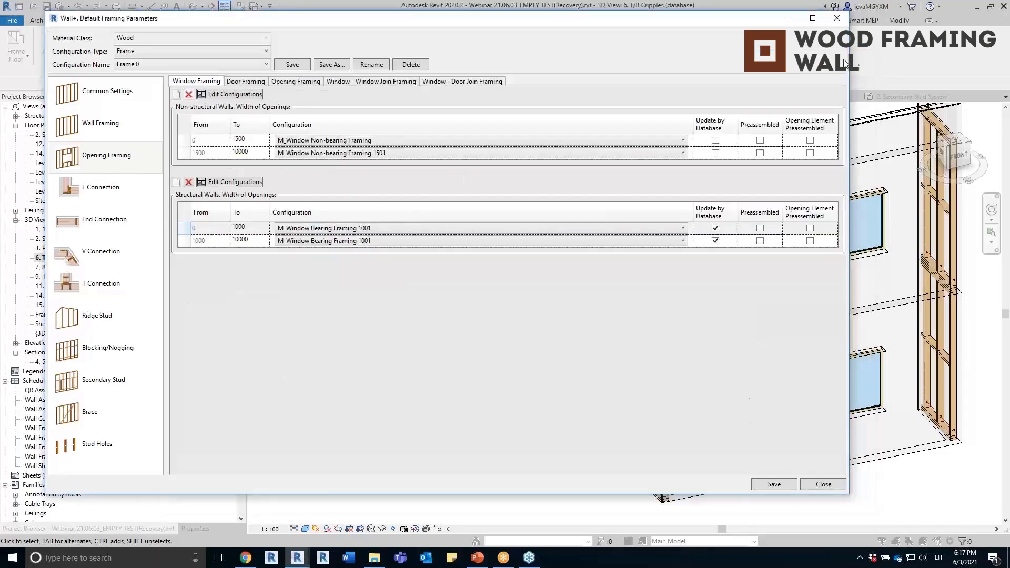
click(102, 103)
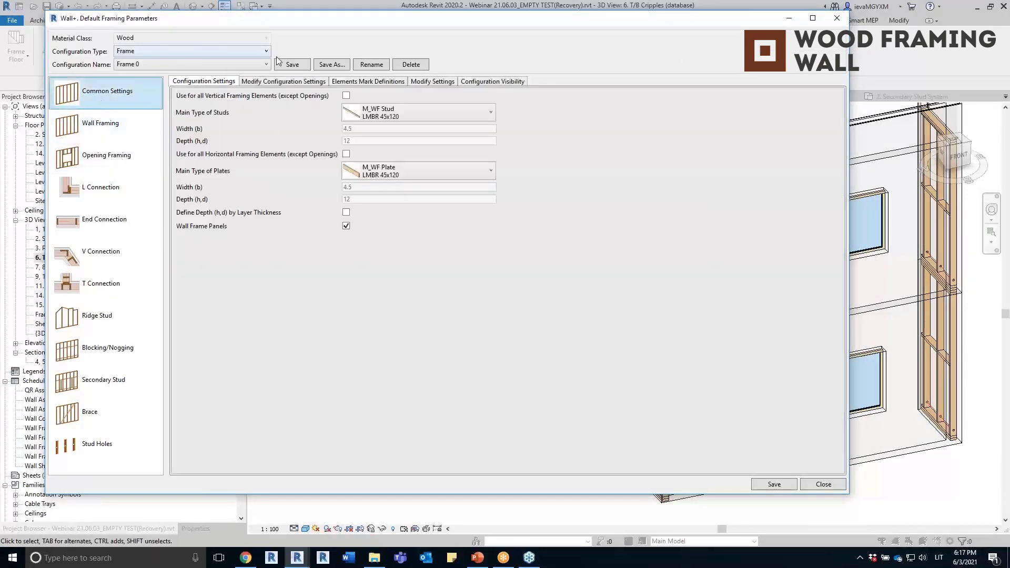
click(288, 83)
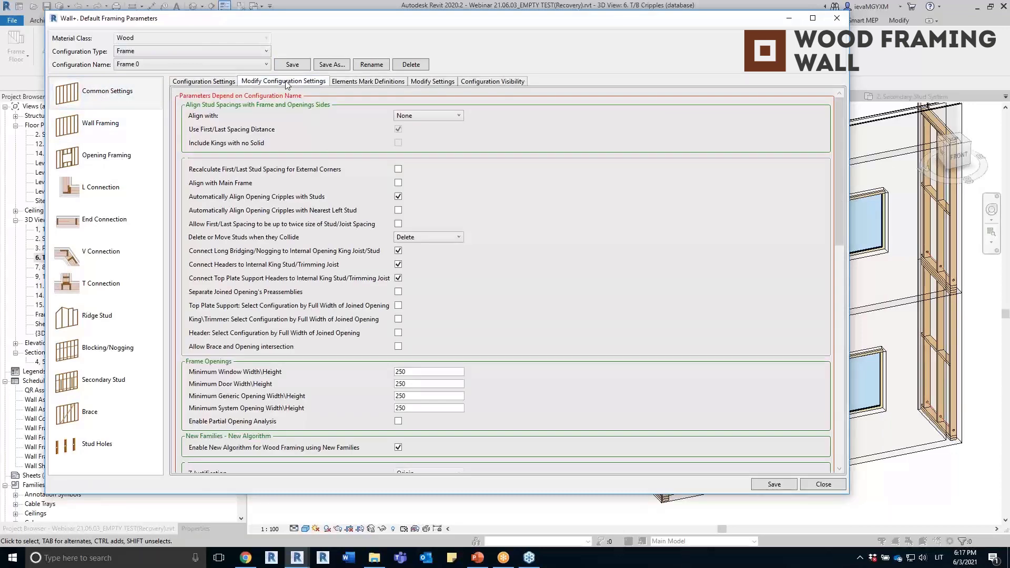
click(432, 82)
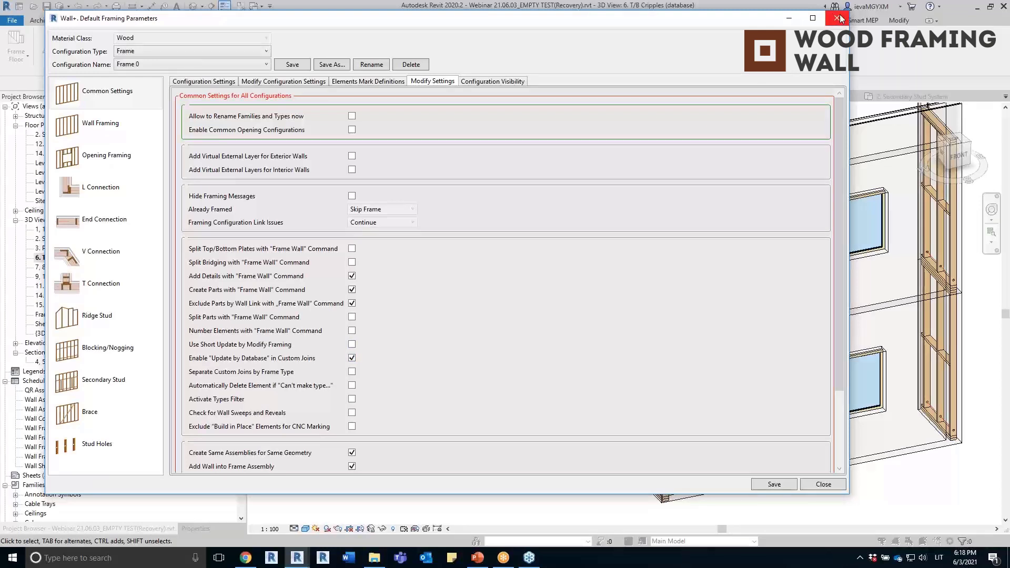
Step: Switch back to the Frame configuration and edit its structural-wall window framing
click(144, 64)
click(140, 104)
click(97, 155)
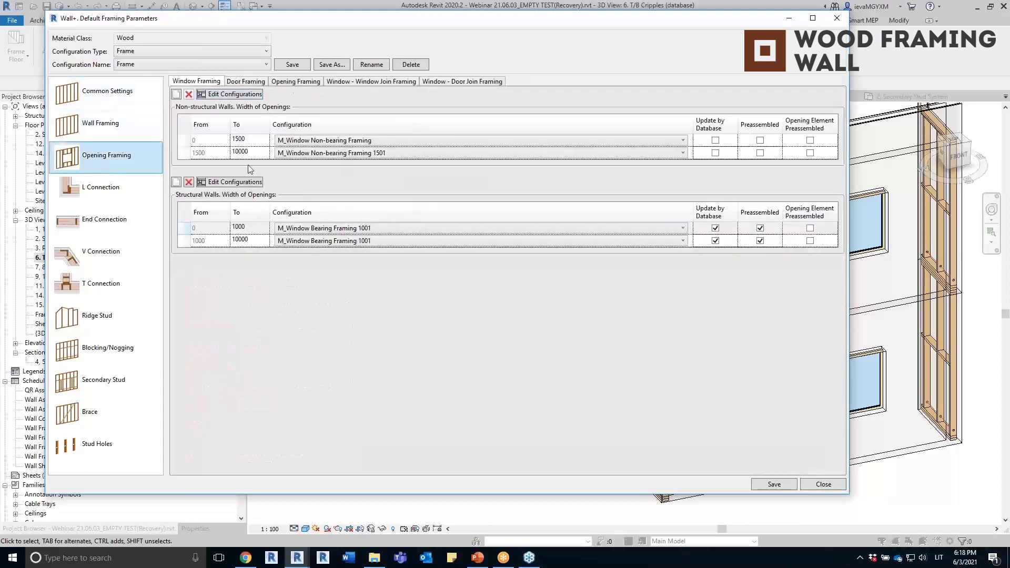
click(185, 228)
click(221, 182)
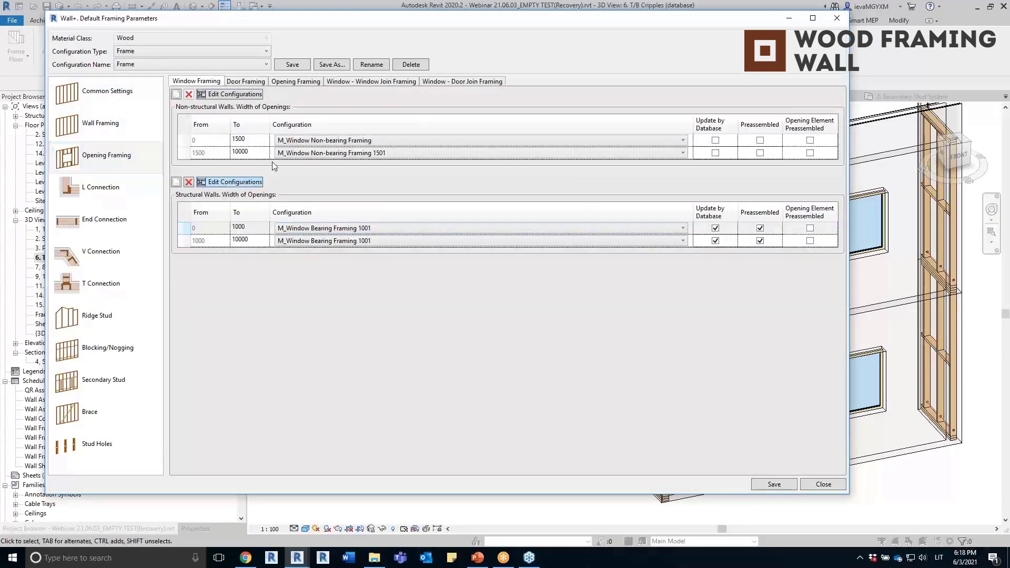
Step: Give Frame's bottom cripples separate, unaligned settings using layout Default Configuration BC
click(493, 97)
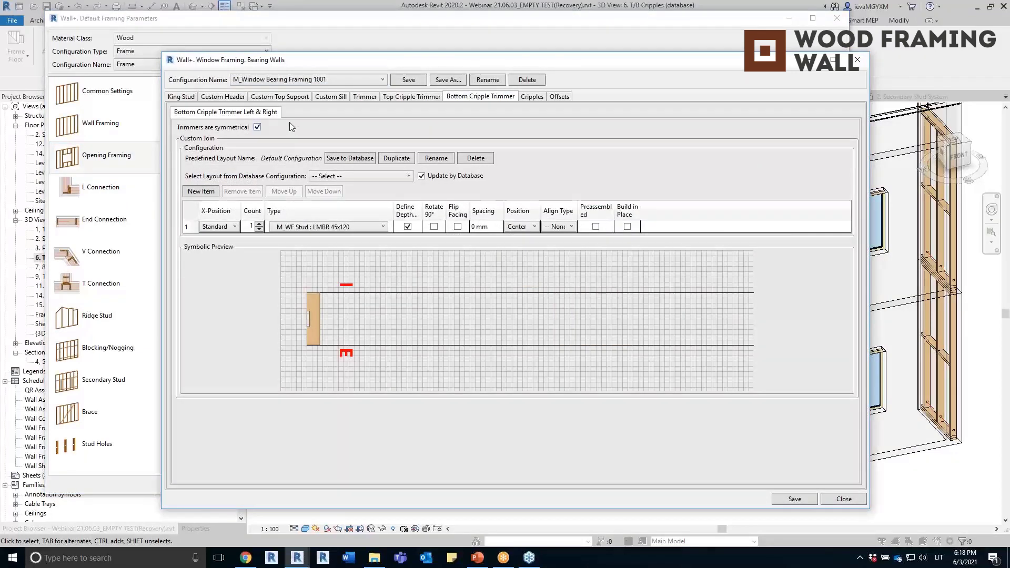
key(ctrl+Tab)
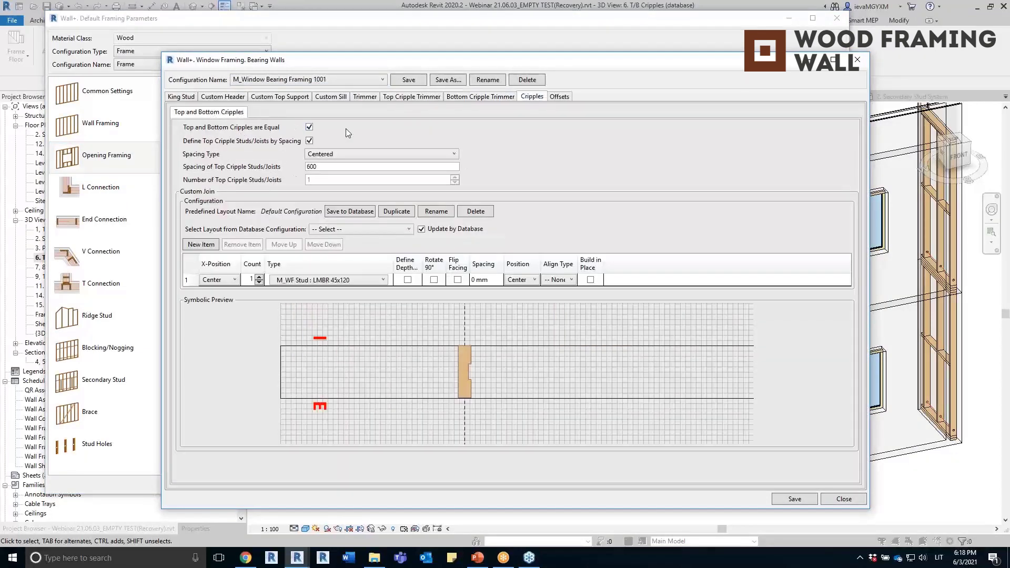
click(309, 127)
click(230, 114)
click(320, 128)
click(359, 230)
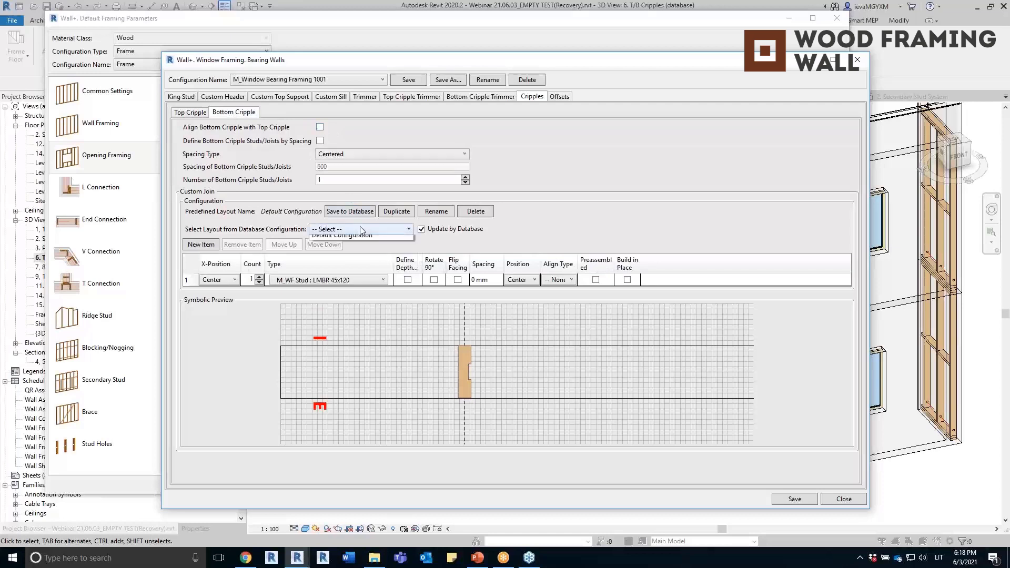
click(371, 251)
Step: Save the layout and window framing configuration, then close Default Framing Parameters
click(358, 214)
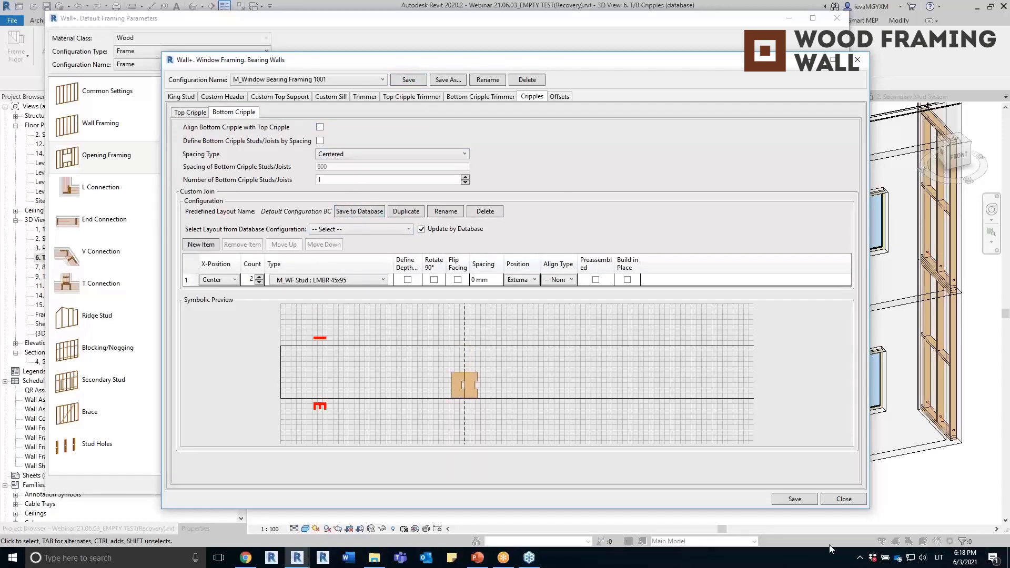
click(803, 500)
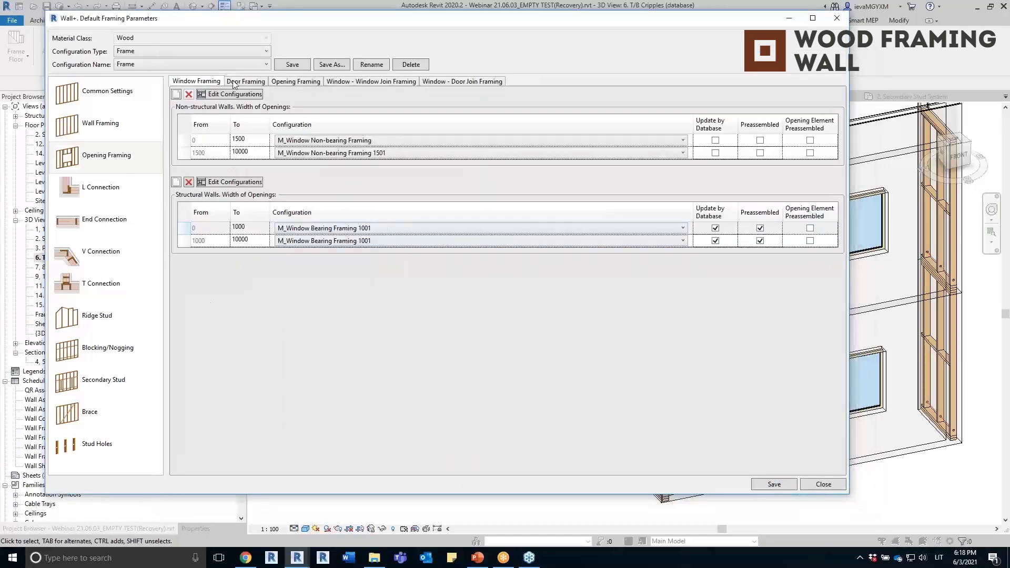
click(836, 18)
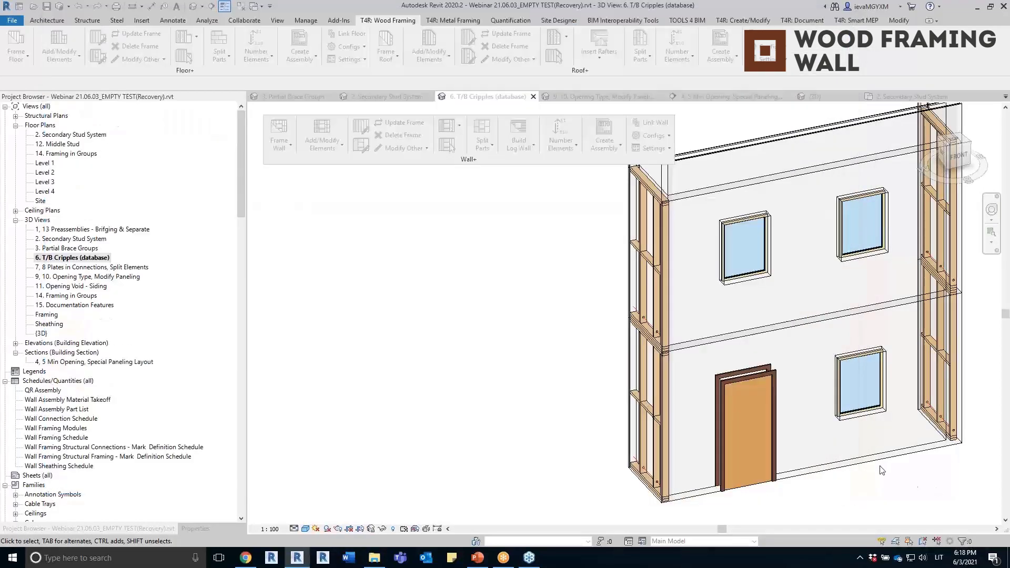
Step: Frame the lower wall with the chosen configuration and set Parts Visibility to Show Original
click(869, 452)
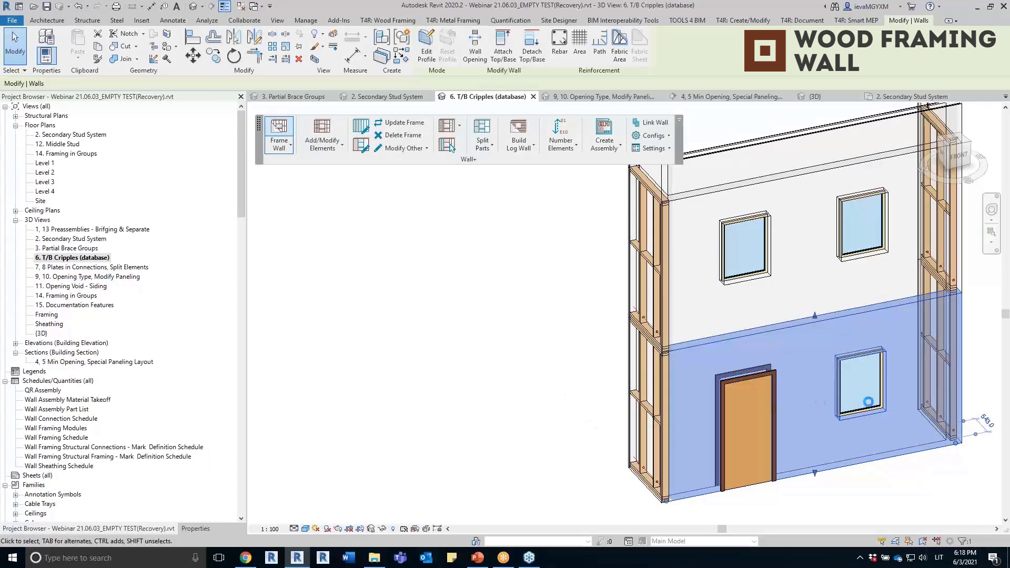
click(875, 402)
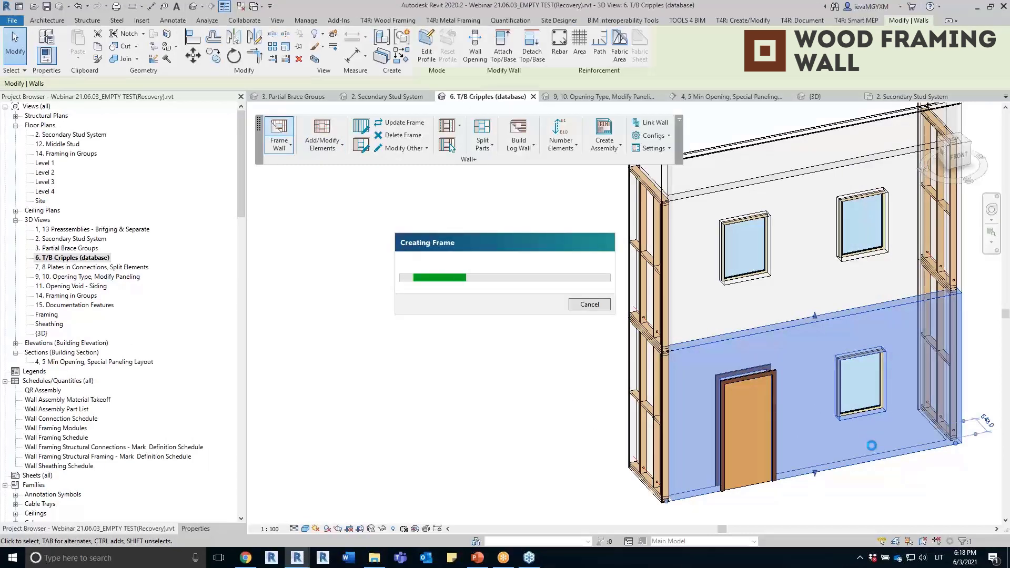
click(503, 295)
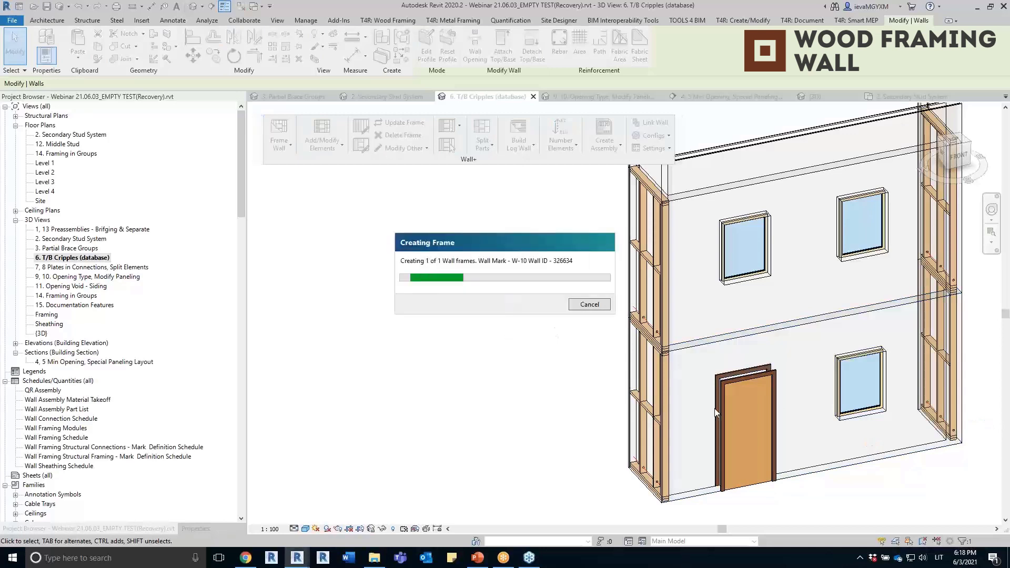
click(235, 195)
click(167, 213)
Step: Inspect the two LMBR 45x95 cripple studs beneath the lower window
scroll(690, 327, up, 5)
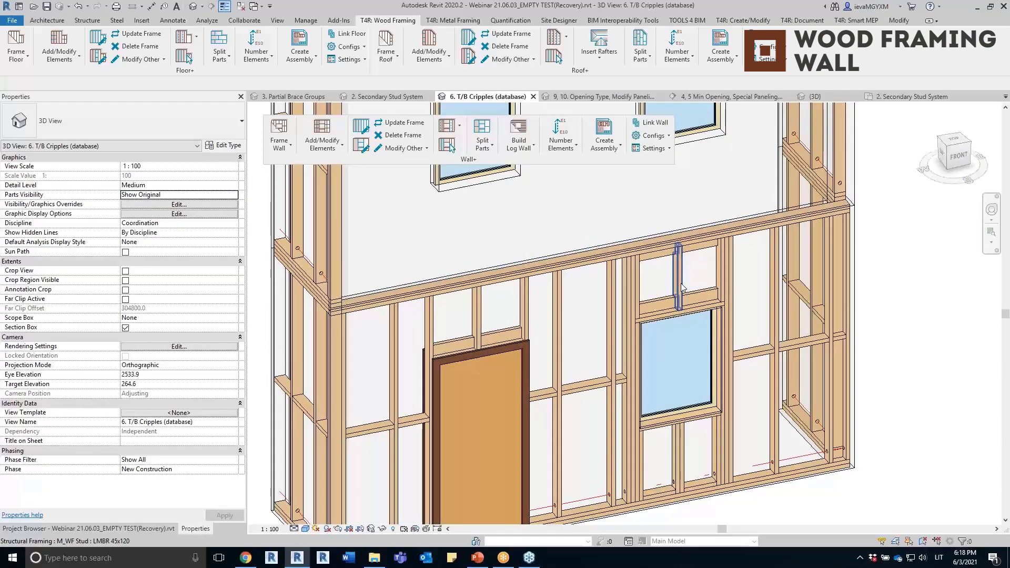
click(679, 279)
shift+middle_drag(682, 288, 754, 365)
scroll(705, 379, up, 3)
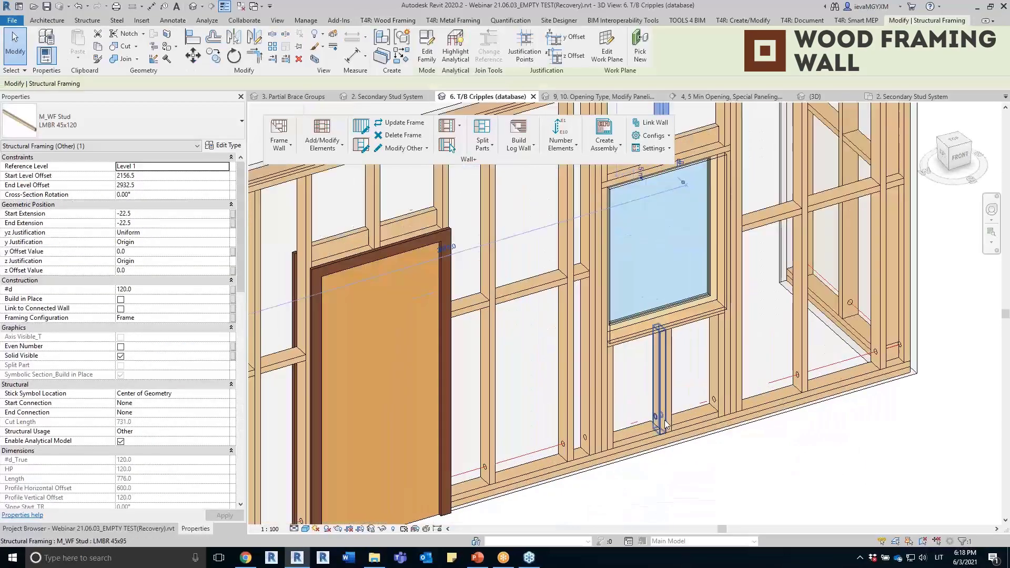
click(667, 390)
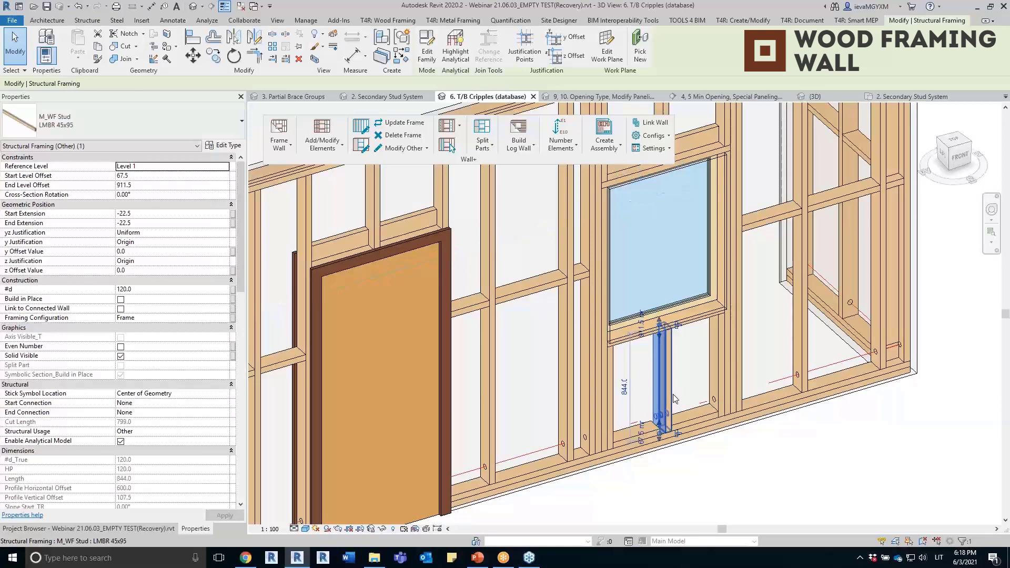
mouse_move(673, 393)
shift+middle_down()
mouse_move(691, 384)
mouse_move(637, 402)
mouse_move(676, 405)
shift+middle_up()
ctrl+click(670, 408)
scroll(693, 427, up, 3)
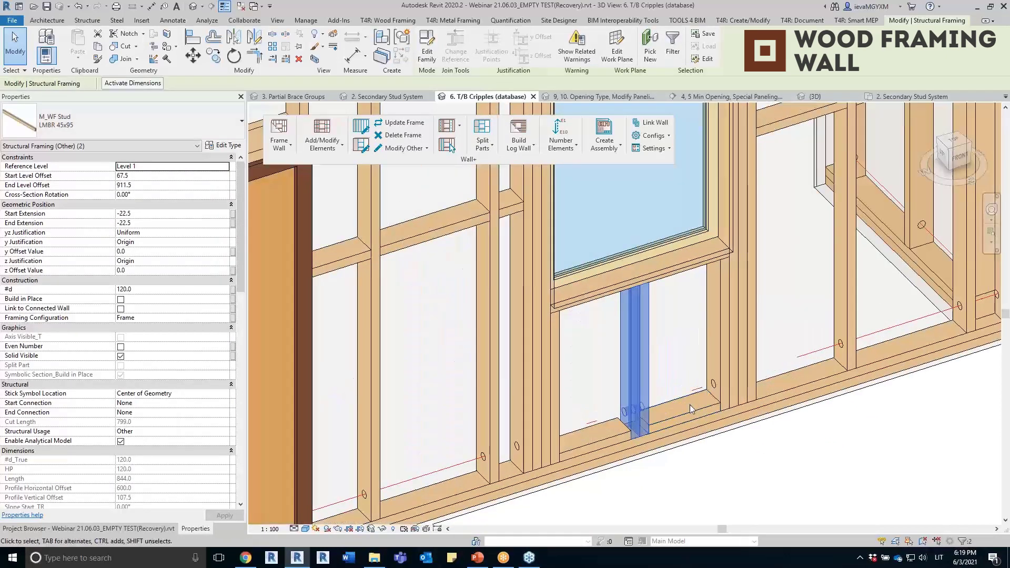
Step: Check the plate pieces under the window, then pan out to the whole framed wall
click(690, 408)
click(606, 438)
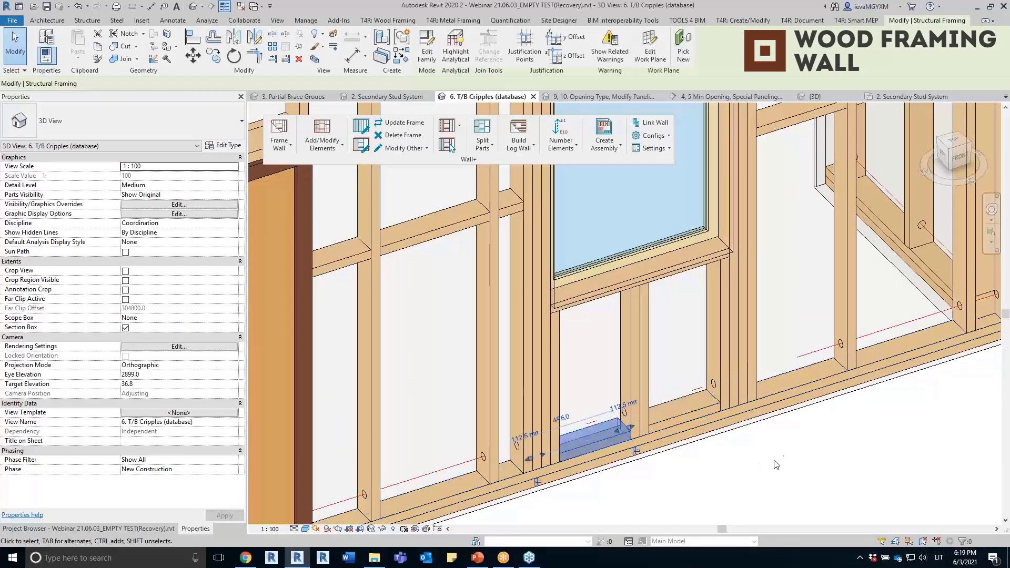
key(Escape)
scroll(730, 339, down, 5)
middle_drag(773, 316, 726, 363)
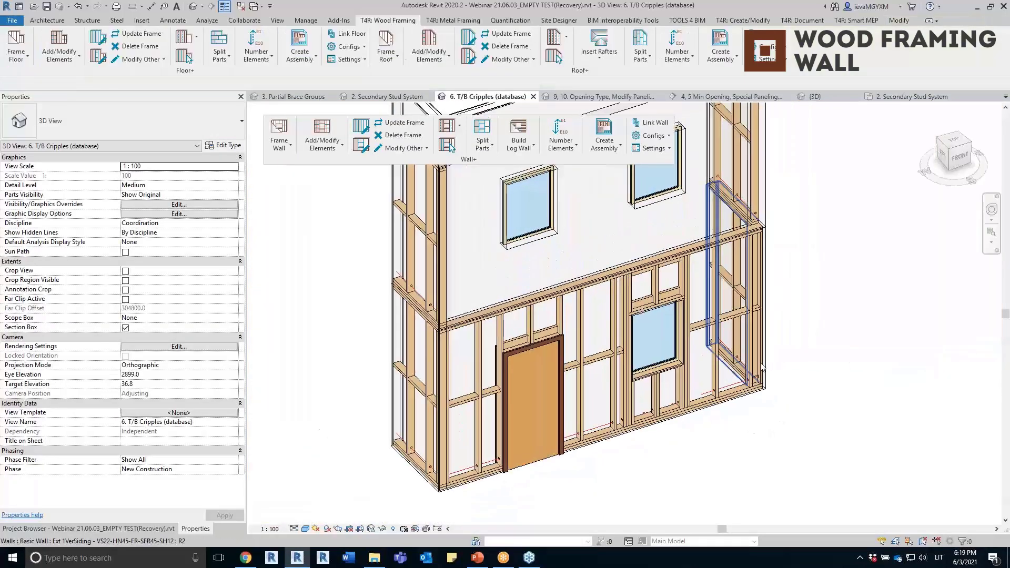
middle_drag(845, 355, 853, 300)
click(155, 530)
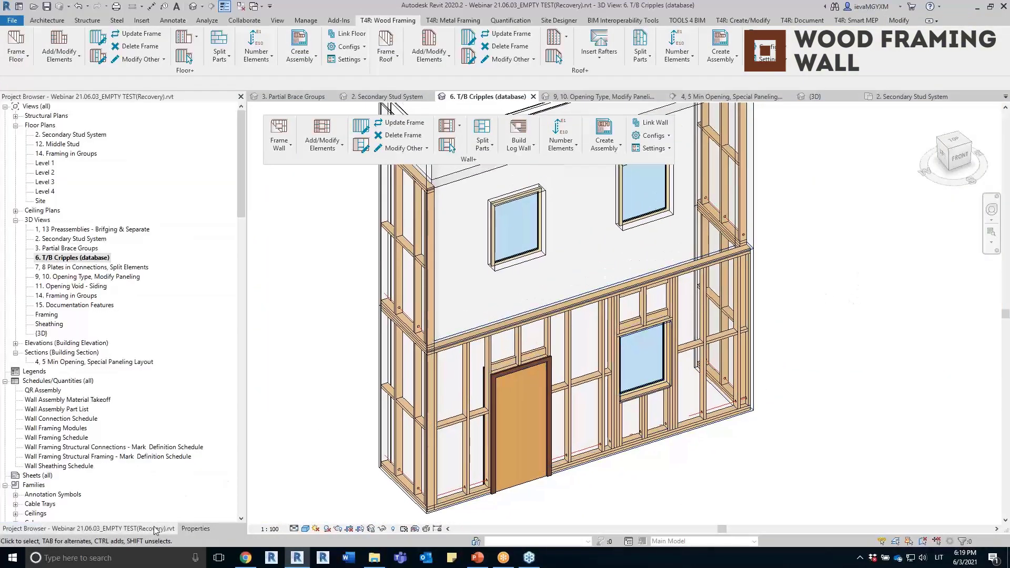
Step: Open the 7, 8 Plates in Connections view and delete the L-shaped wall pair's framing
double_click(85, 269)
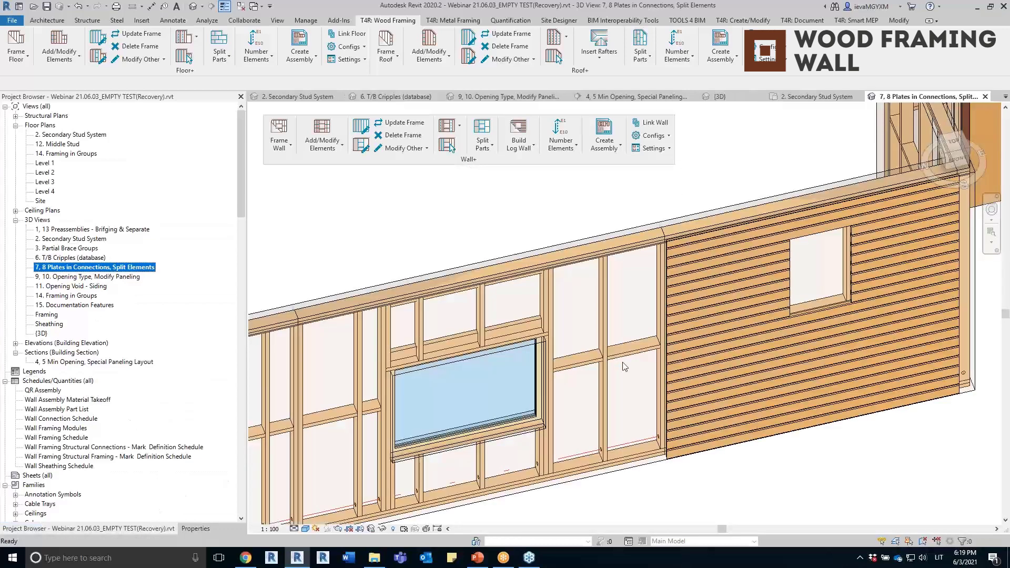
scroll(586, 211, down, 10)
scroll(468, 377, up, 3)
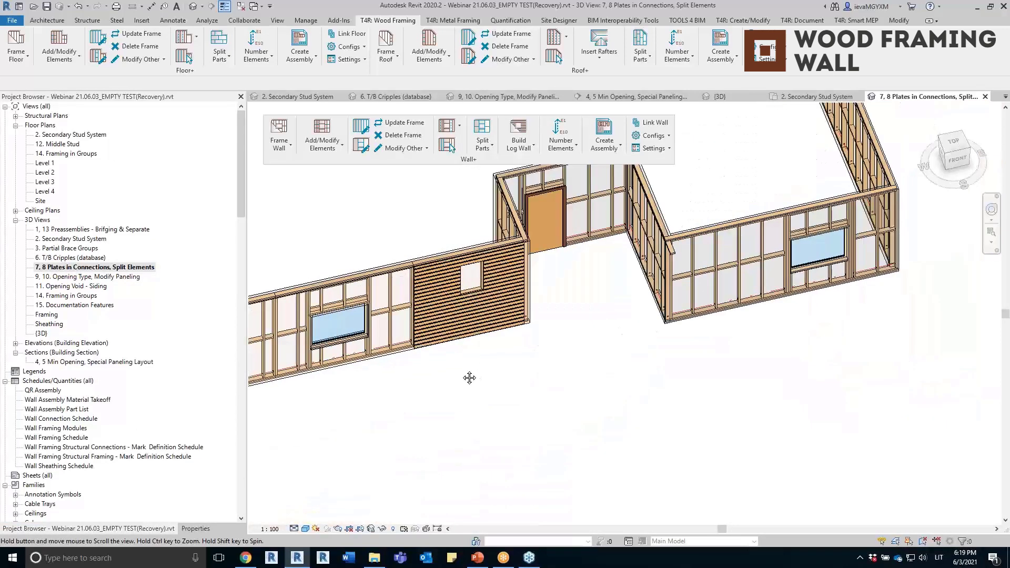
drag(700, 195, 689, 360)
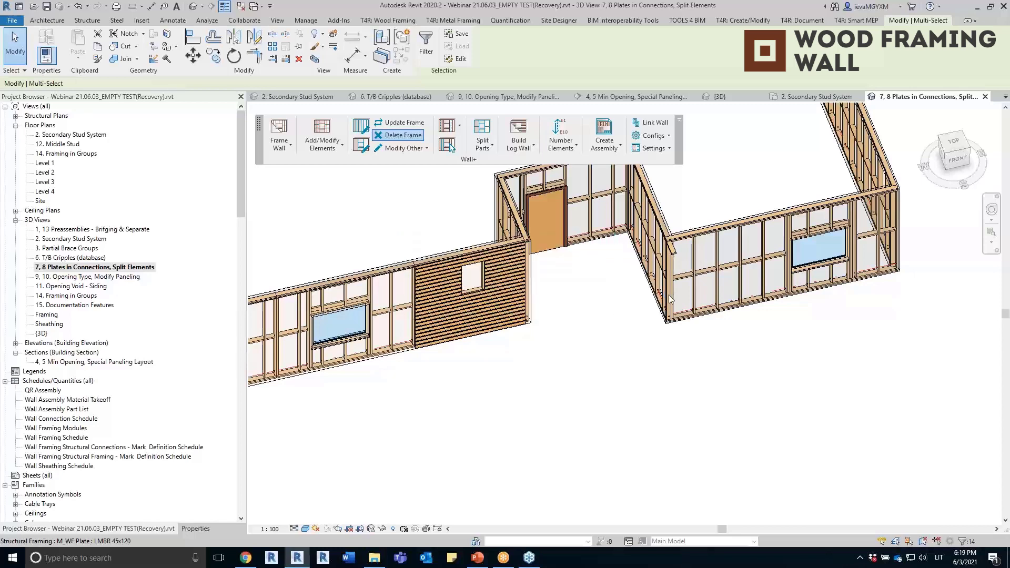
shift+middle_drag(668, 295, 657, 257)
Step: Select walls W-30 and W-31 and frame them with the Frame configuration
key(Tab)
click(658, 257)
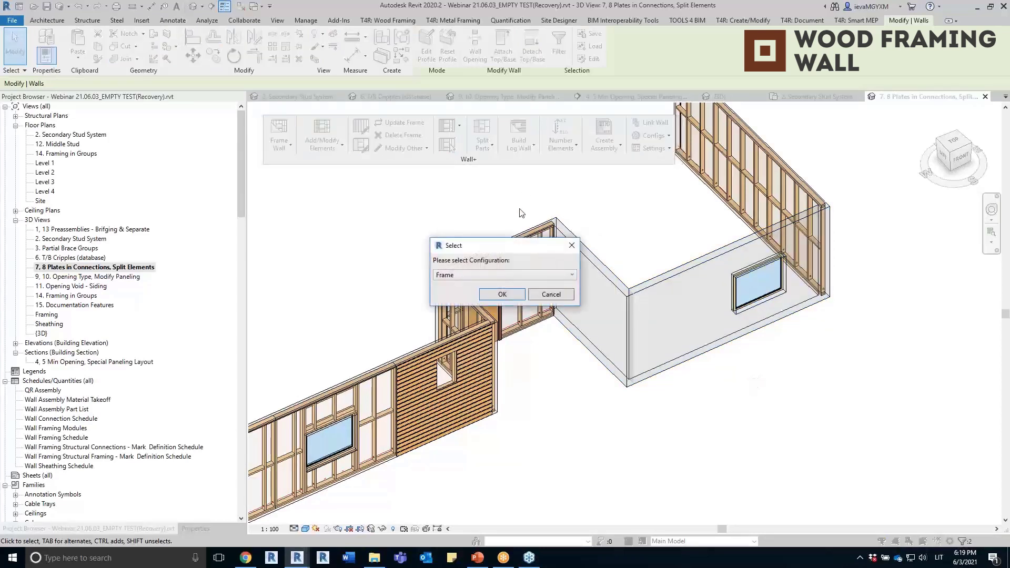
click(500, 295)
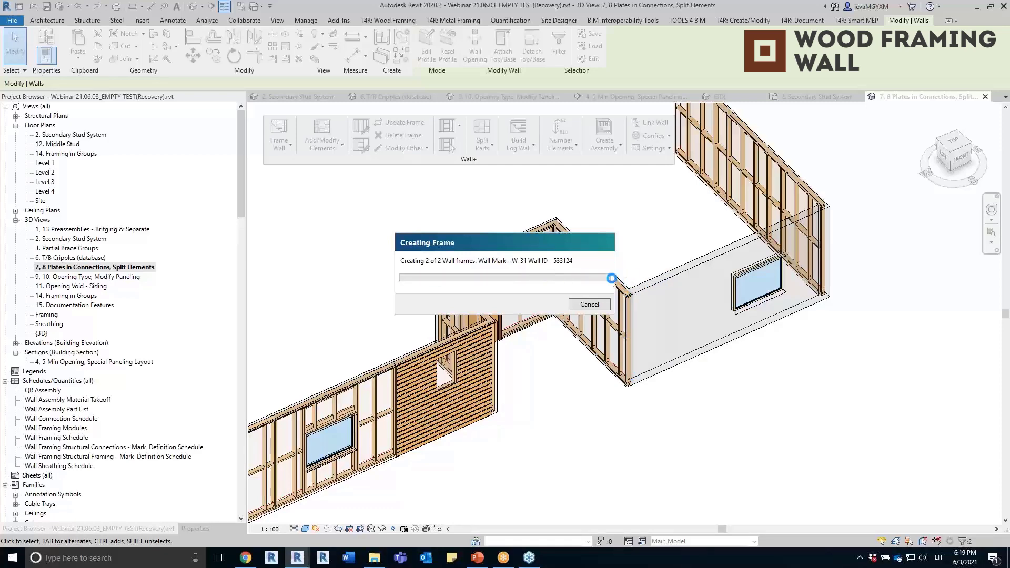
scroll(630, 292, up, 4)
Step: Inspect the corner studs of the framed walls from several orbit angles
click(631, 324)
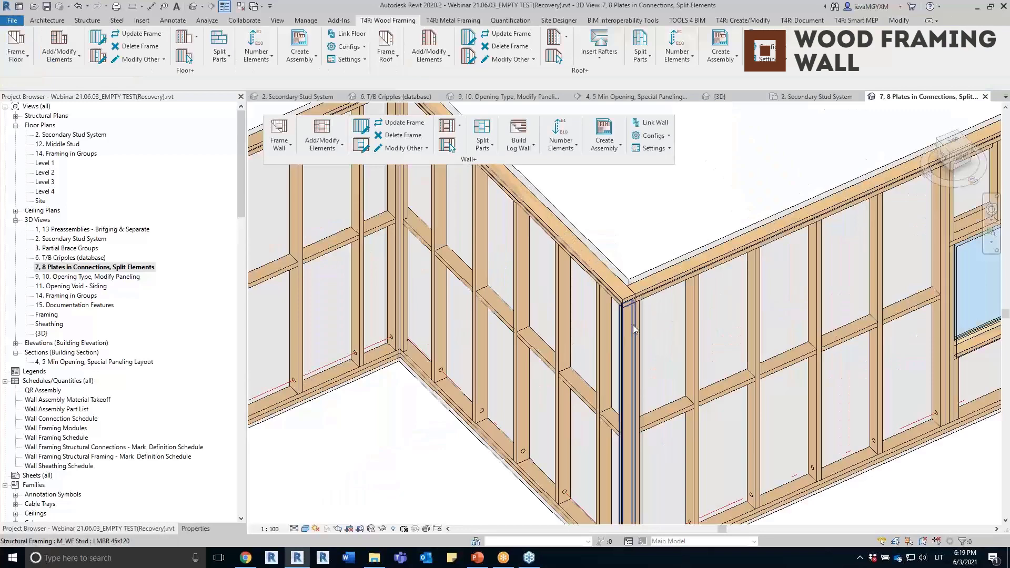
shift+middle_drag(652, 344, 588, 314)
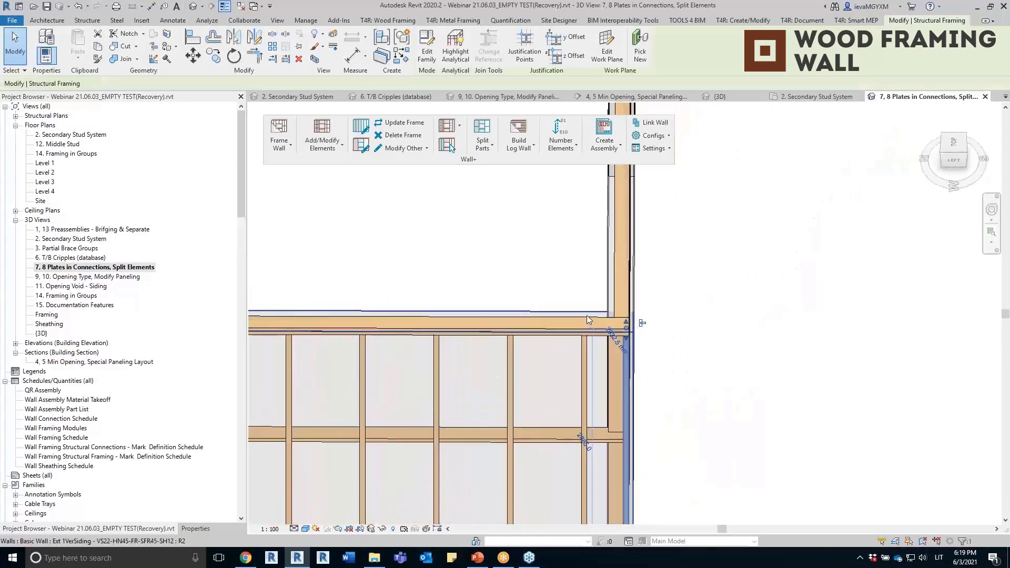
click(646, 338)
shift+middle_drag(646, 339, 697, 345)
scroll(593, 240, up, 3)
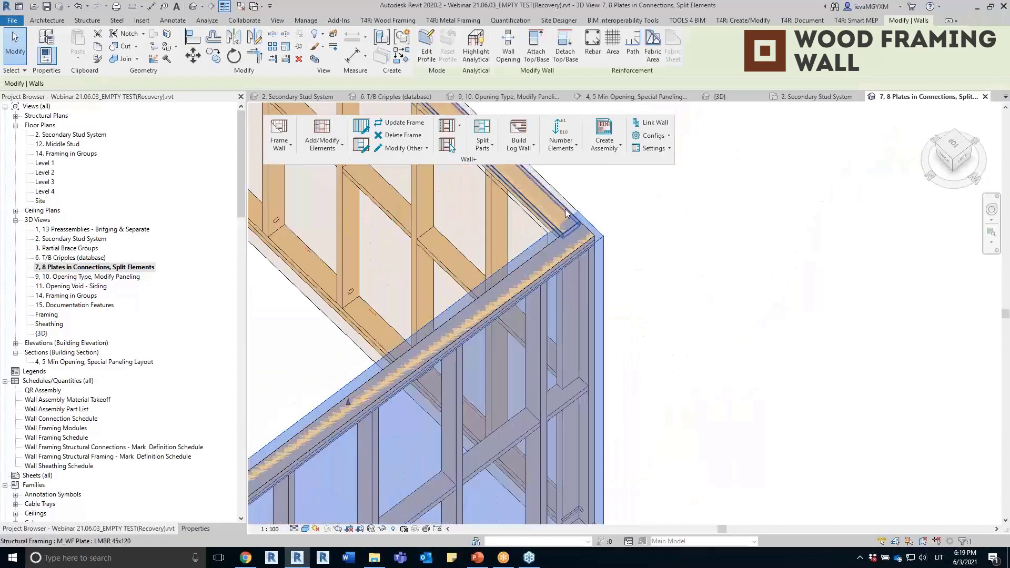
scroll(593, 240, down, 5)
shift+middle_drag(593, 240, 842, 431)
key(Escape)
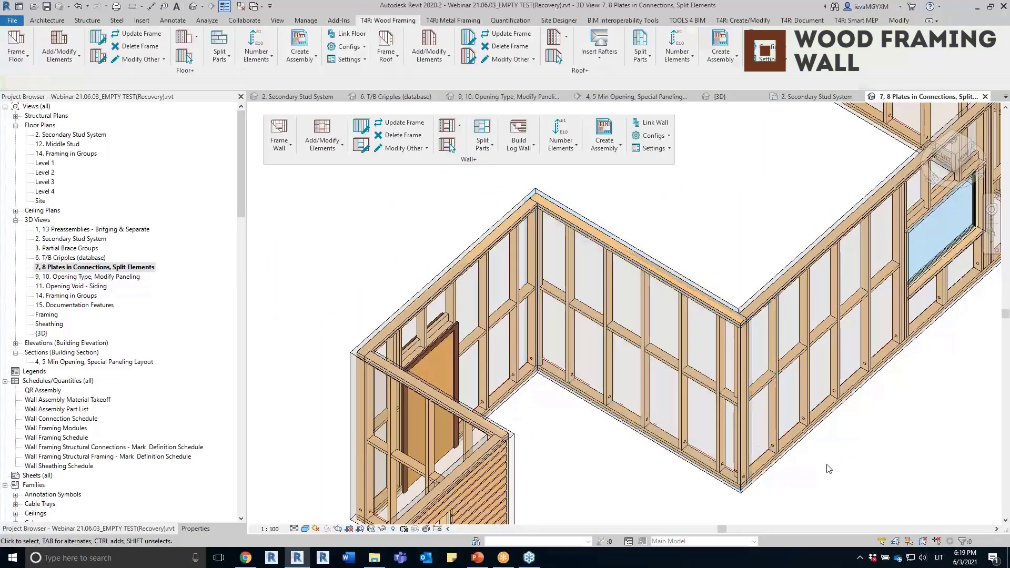
scroll(901, 467, up, 3)
scroll(901, 467, up, 3)
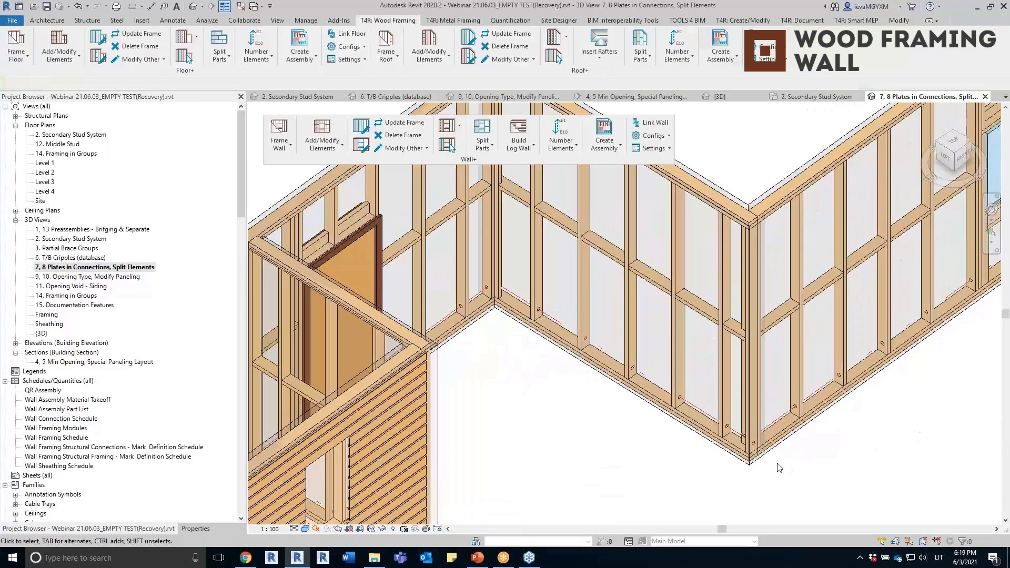
middle_drag(857, 448, 927, 463)
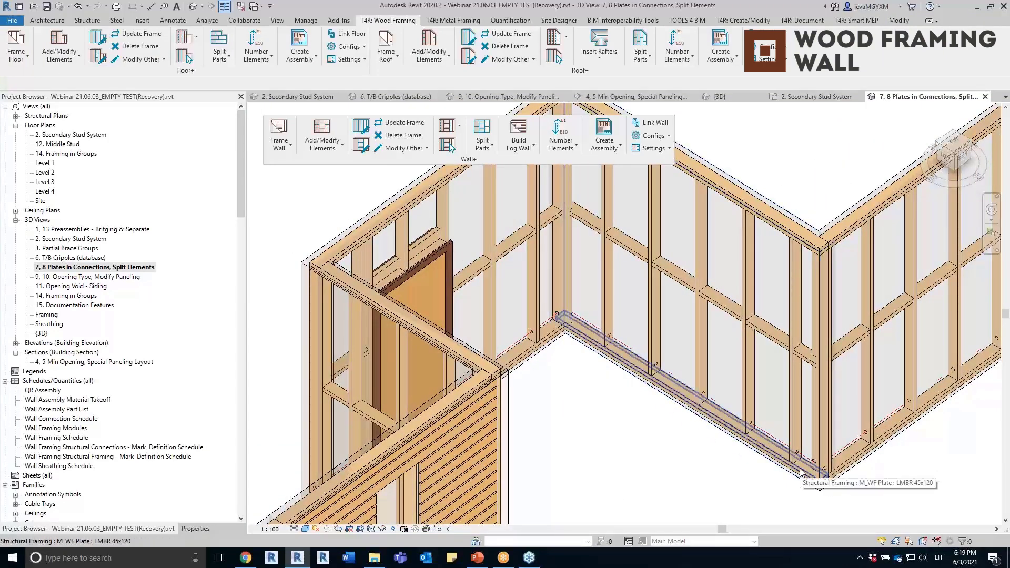
scroll(825, 237, up, 3)
Step: Examine the two corner top plates, then open Modify Wall Join on the L - Outer Corner joint
click(815, 237)
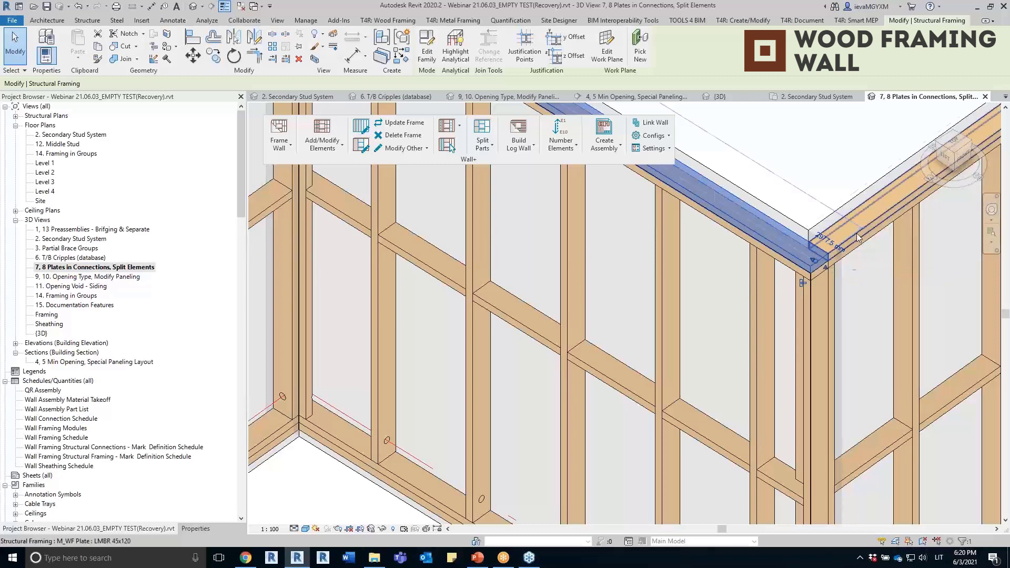
click(825, 258)
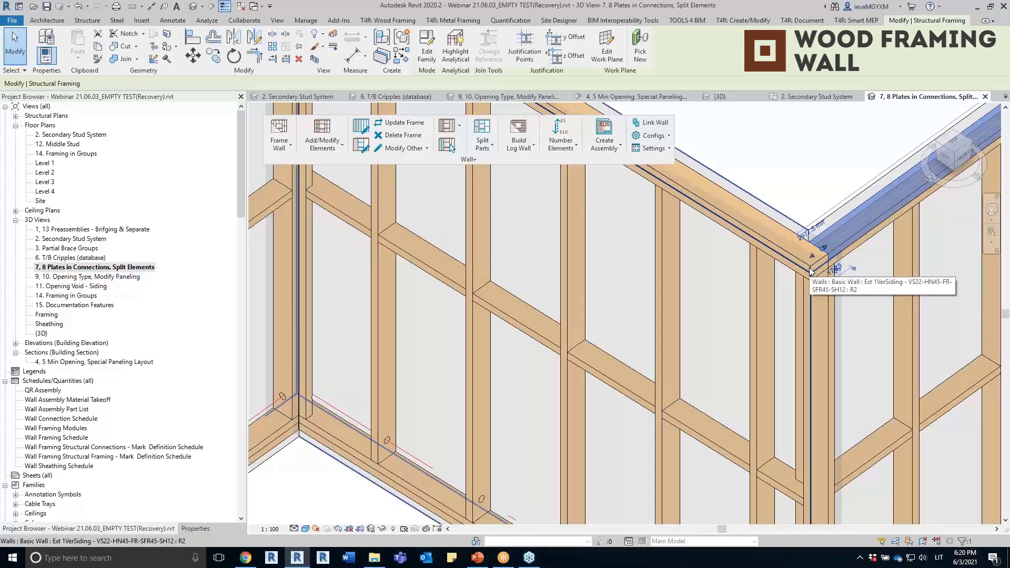
scroll(810, 271, down, 4)
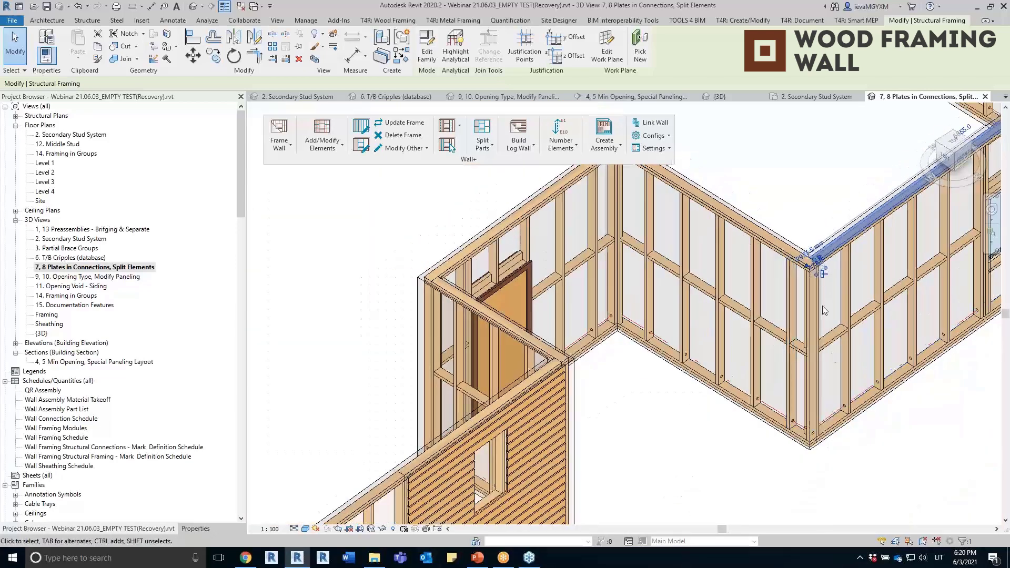
middle_drag(891, 485, 917, 470)
click(917, 482)
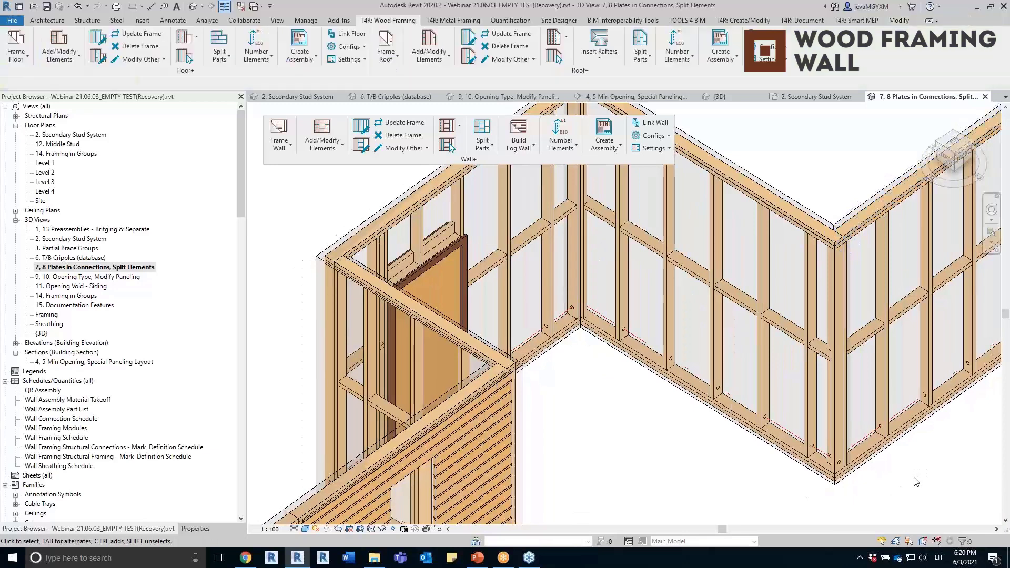
click(418, 148)
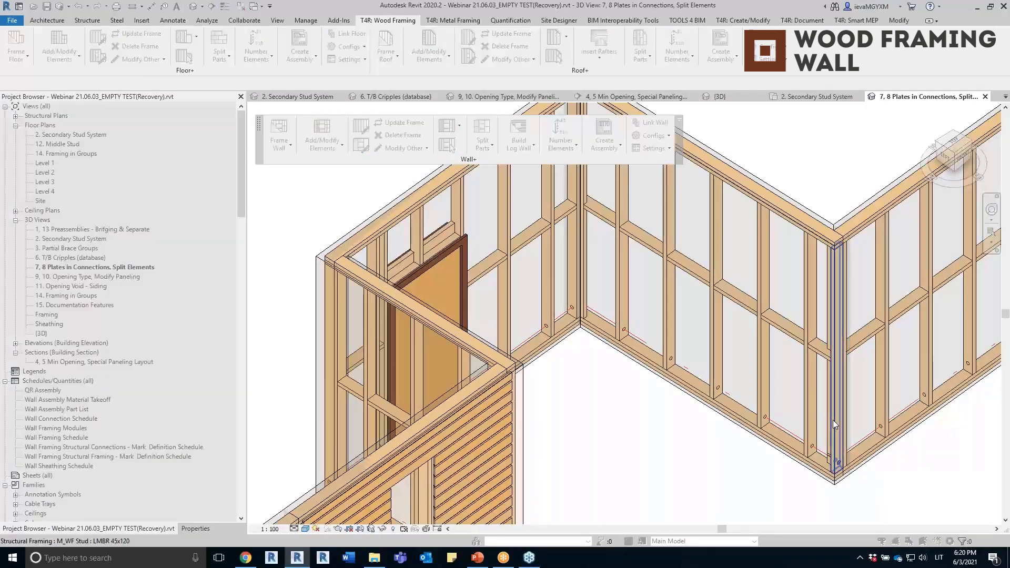
click(833, 420)
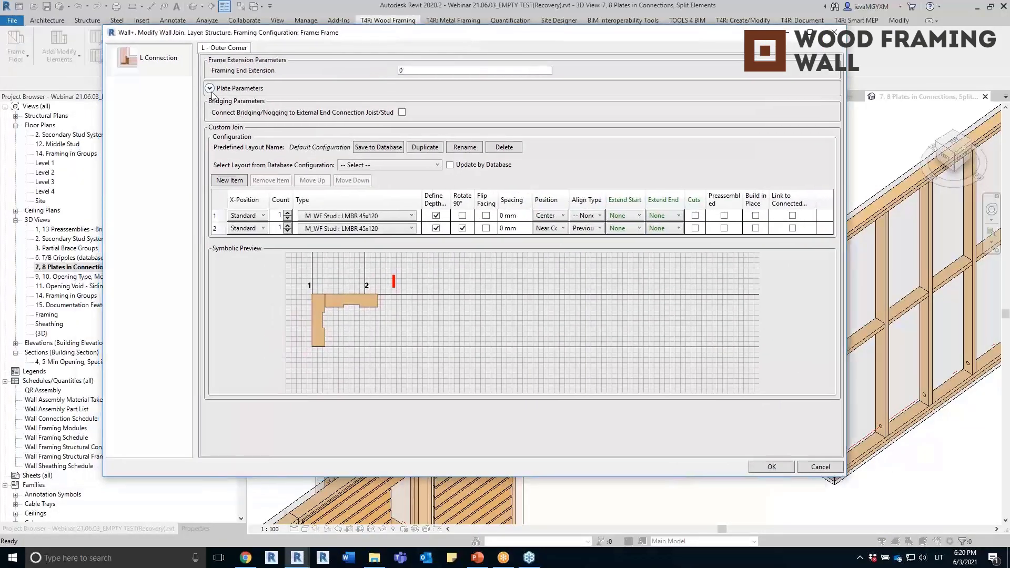
Step: Set the first top plate to shorten by the connected layer and the second top plate to lengthen 200 mm
click(210, 88)
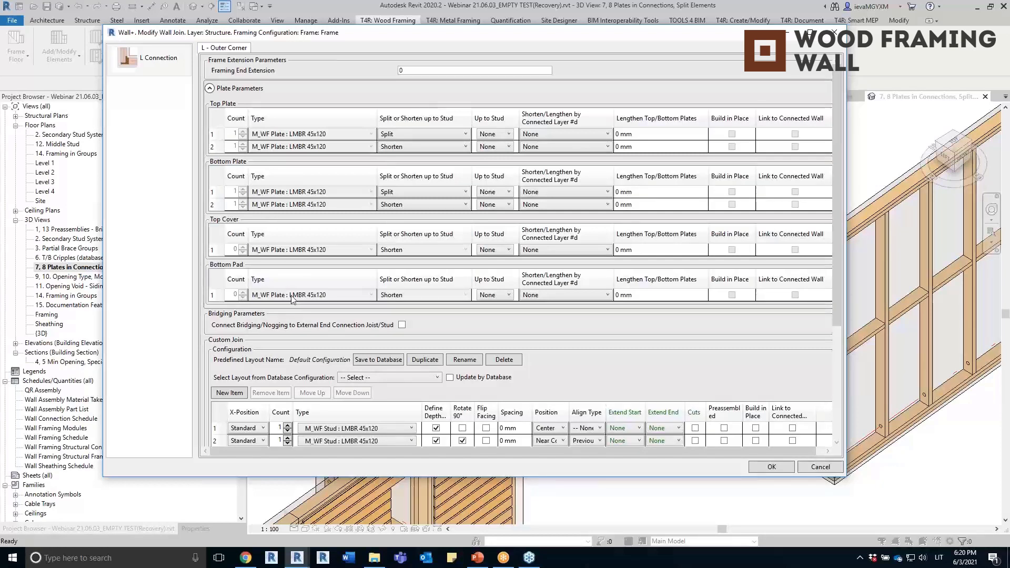
drag(564, 37, 483, 32)
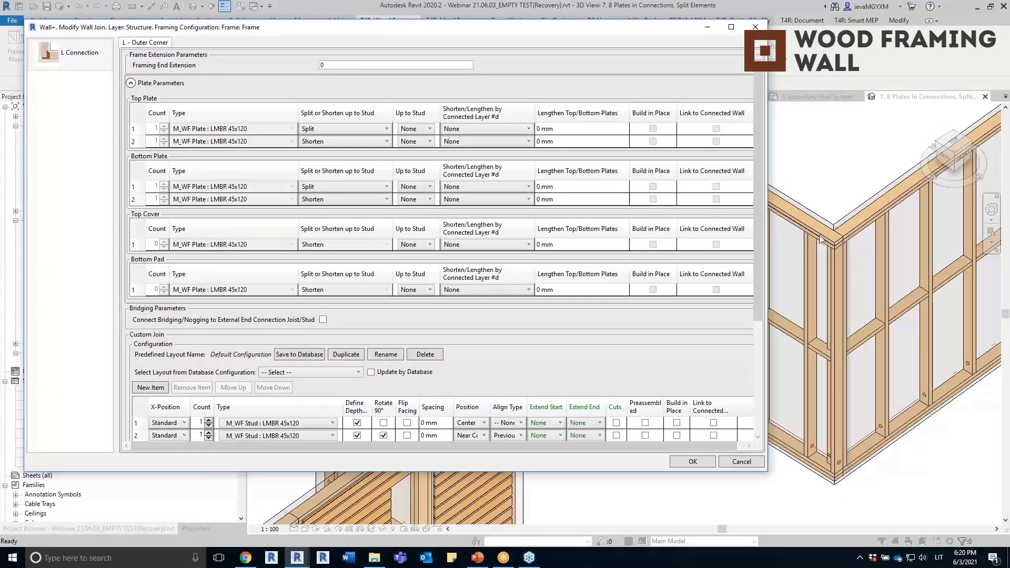
click(487, 135)
click(478, 150)
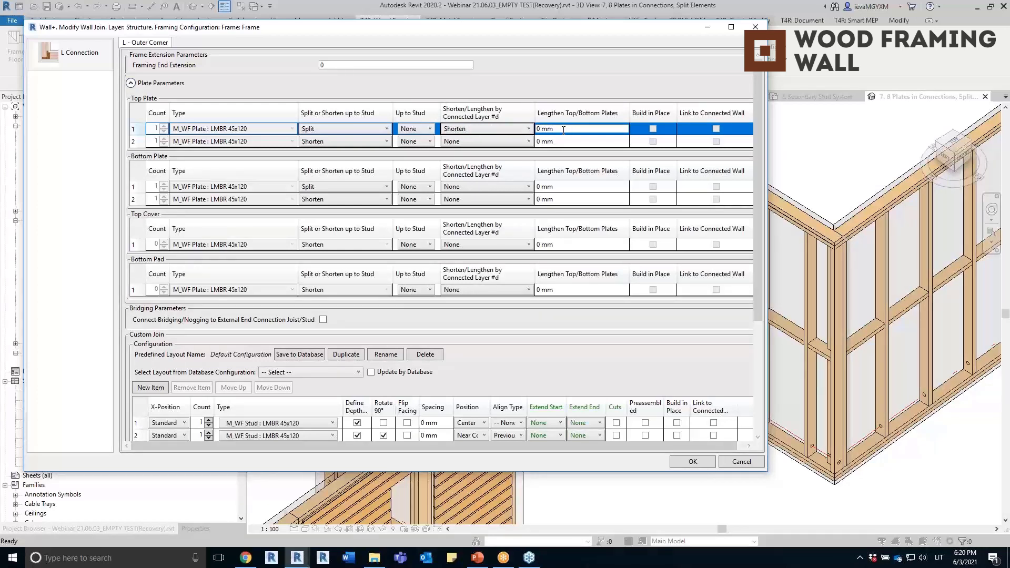
click(581, 142)
click(500, 148)
click(497, 172)
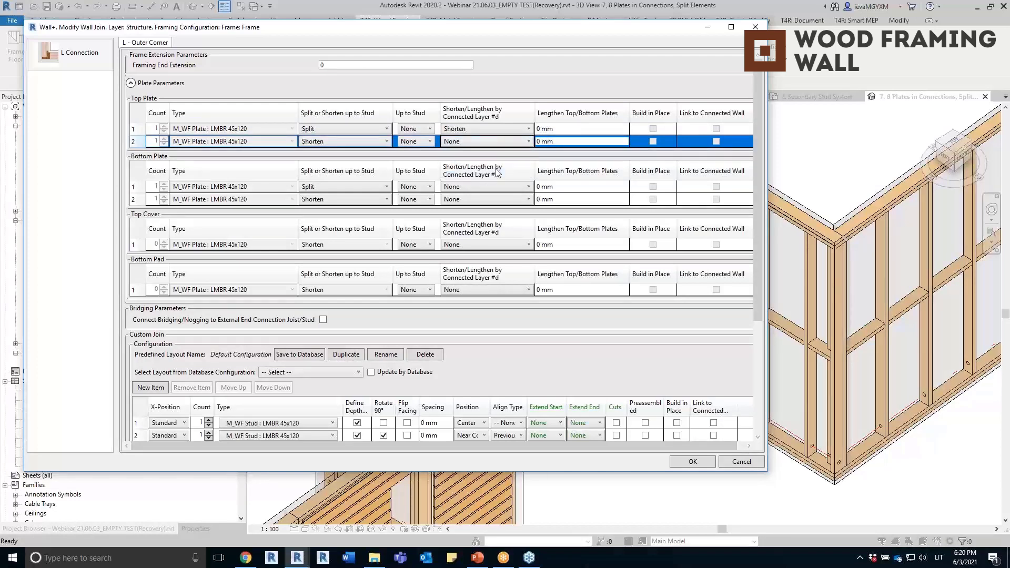
click(584, 141)
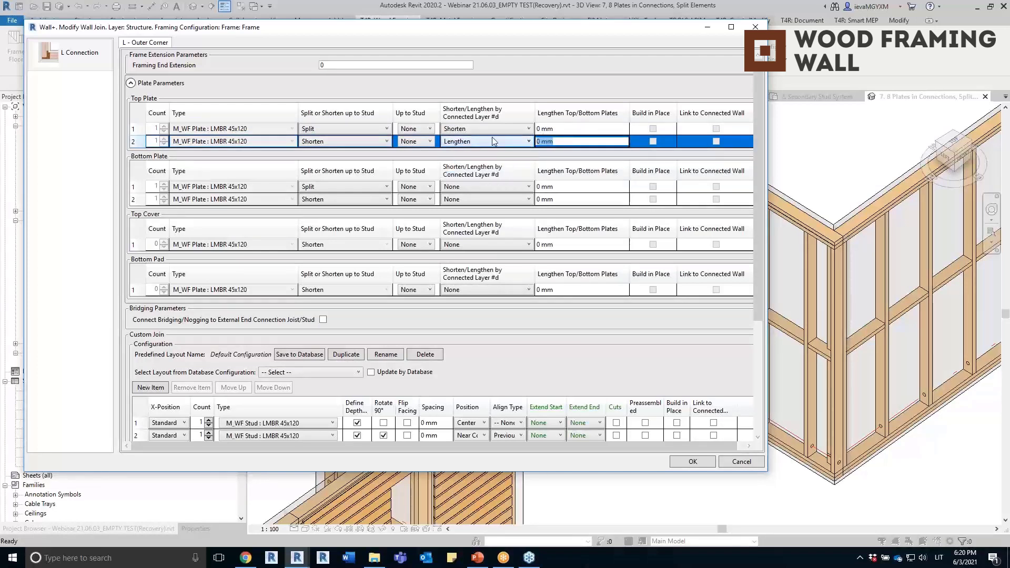
text(200)
Step: Split the two bottom plates up to studs 3 and 4 and apply the join settings
click(430, 187)
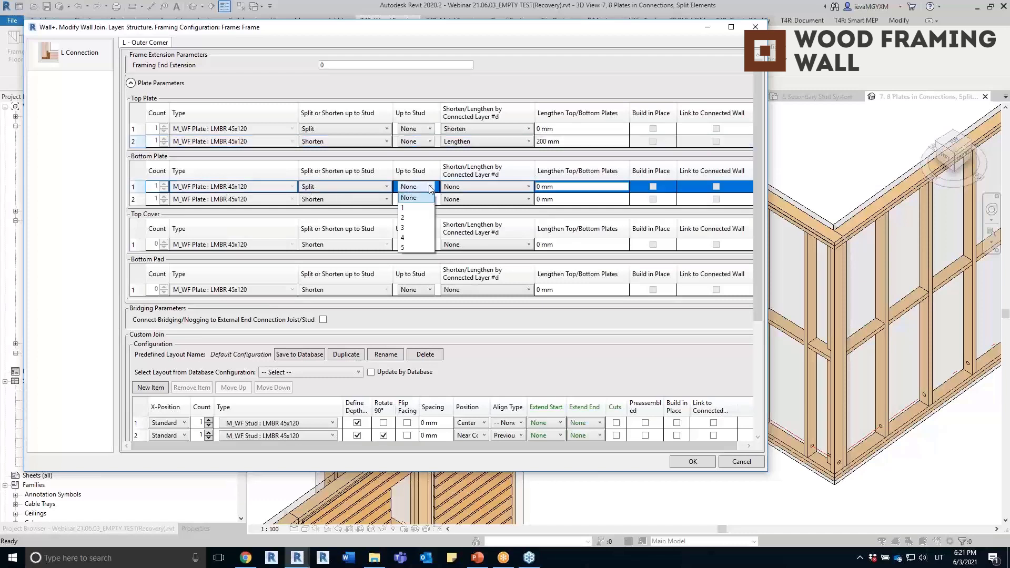
click(410, 232)
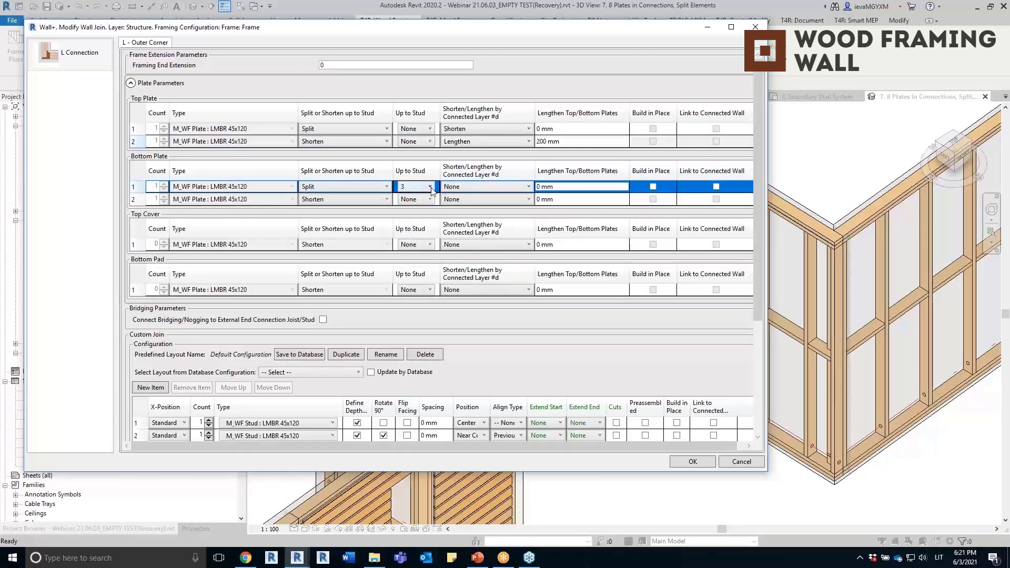
click(342, 200)
click(387, 200)
click(317, 211)
click(415, 203)
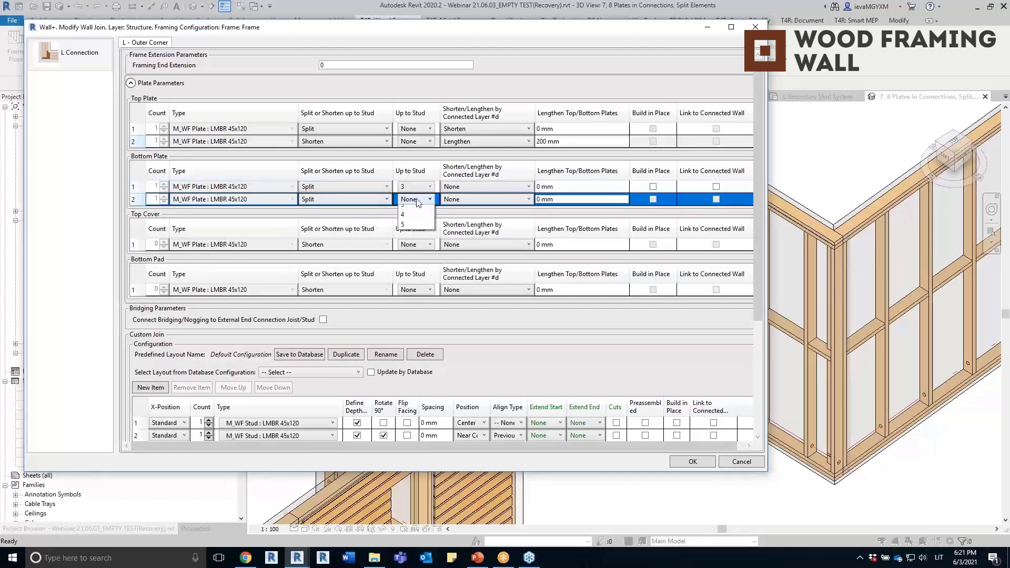
click(406, 248)
click(706, 463)
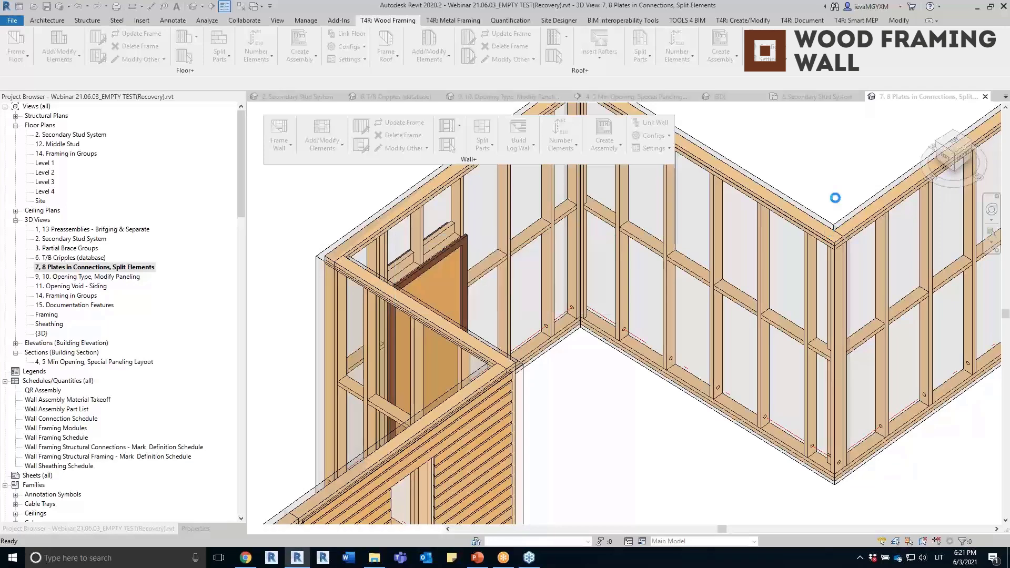
scroll(849, 242, up, 2)
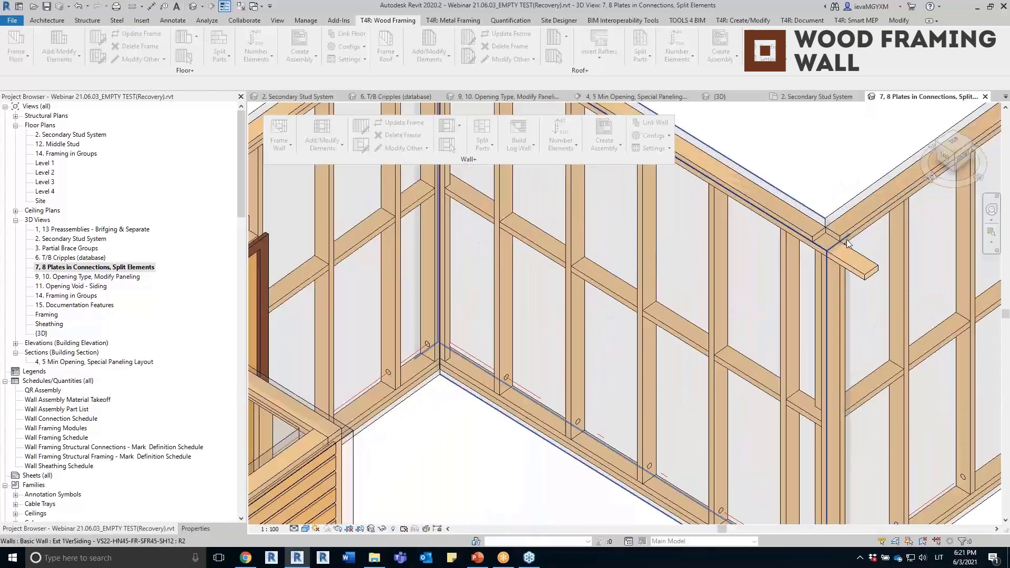
click(822, 233)
scroll(824, 235, up, 2)
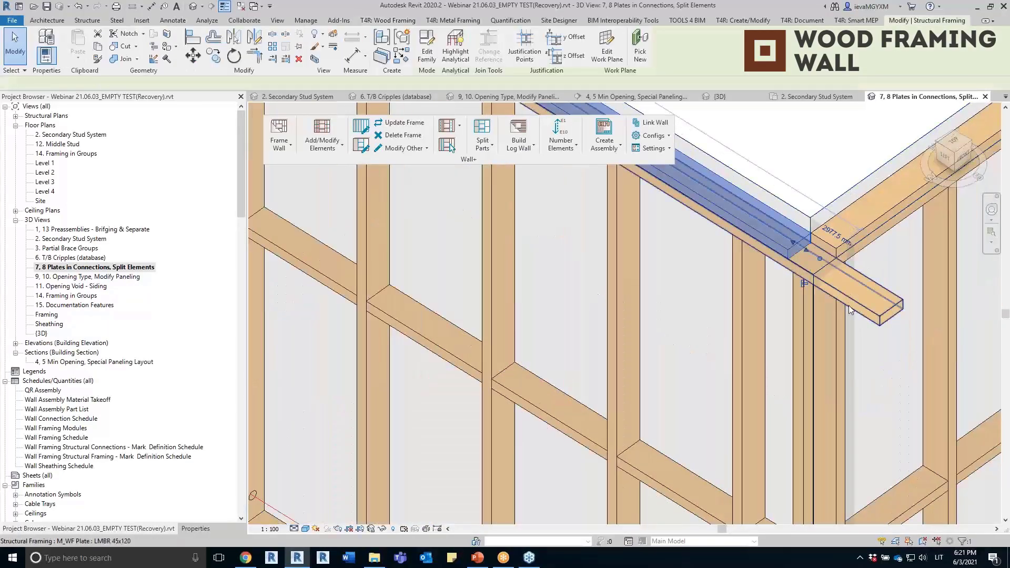
scroll(850, 310, down, 5)
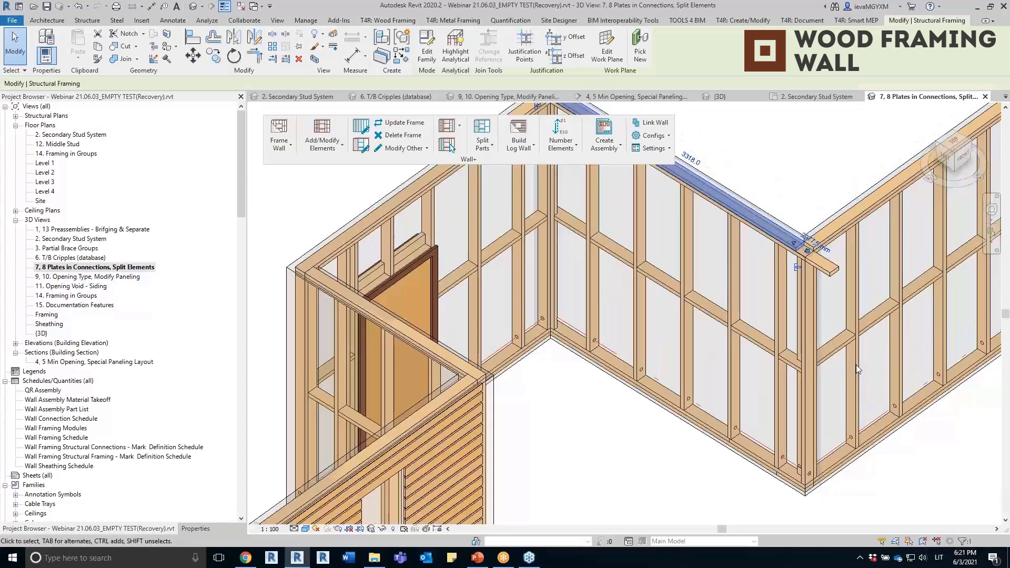
middle_drag(848, 313, 846, 329)
scroll(753, 420, up, 1)
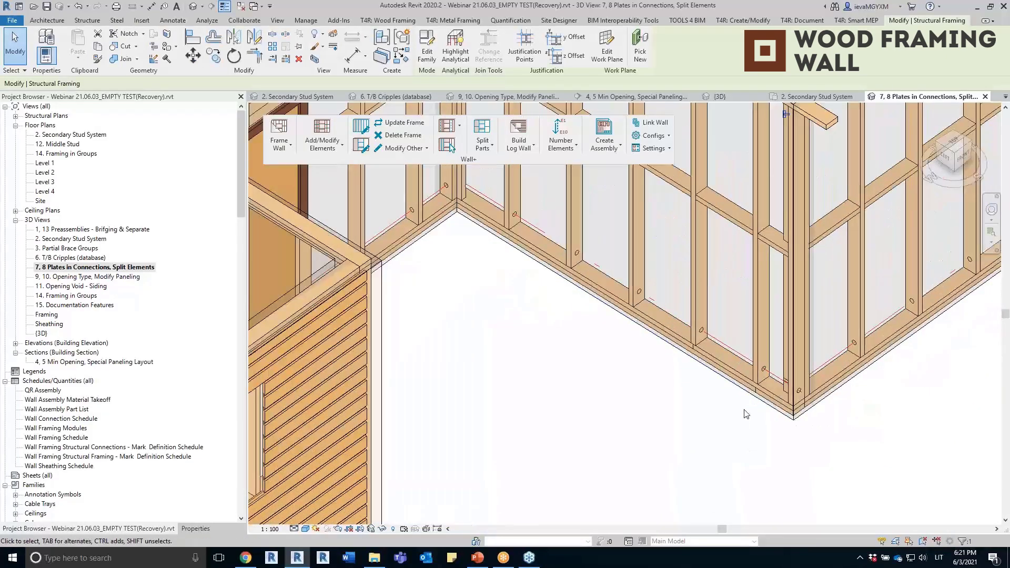
click(735, 372)
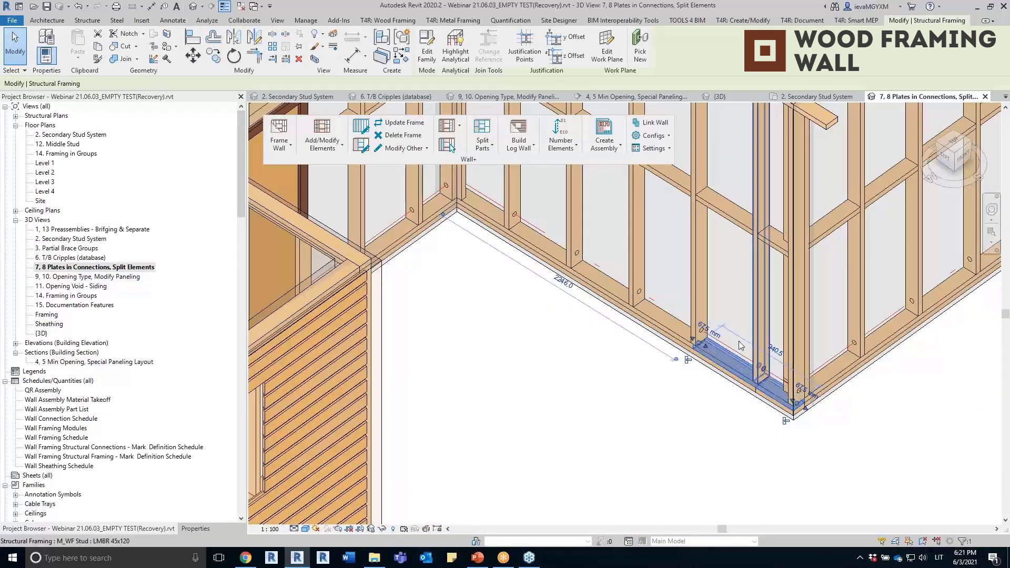
scroll(755, 389, up, 1)
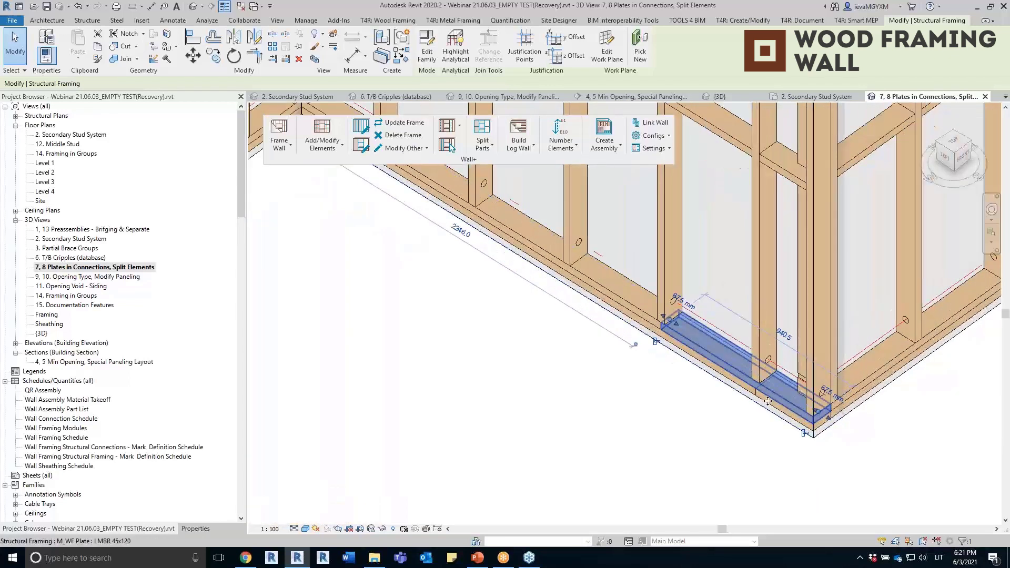
click(770, 408)
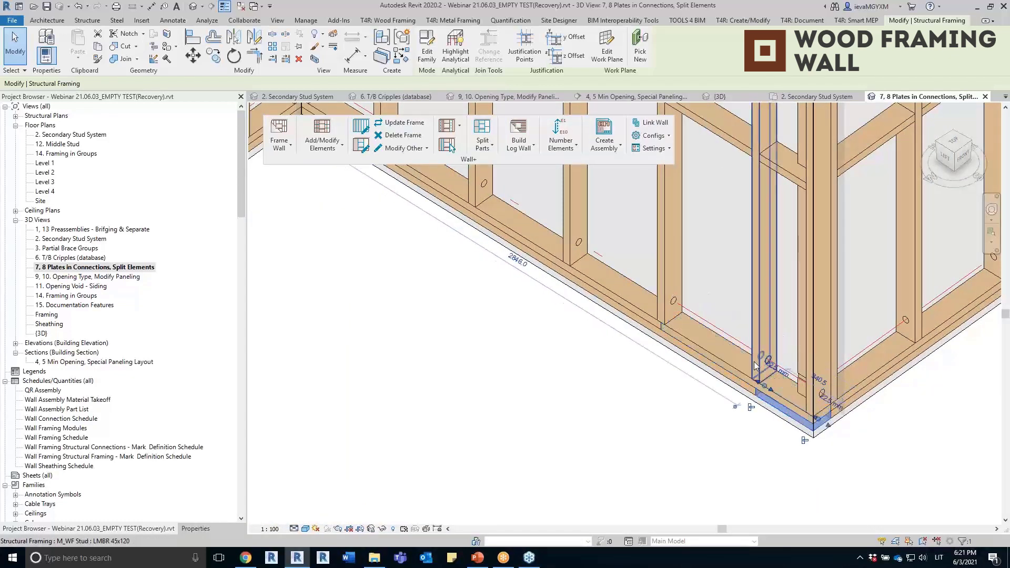
click(737, 454)
scroll(738, 453, down, 5)
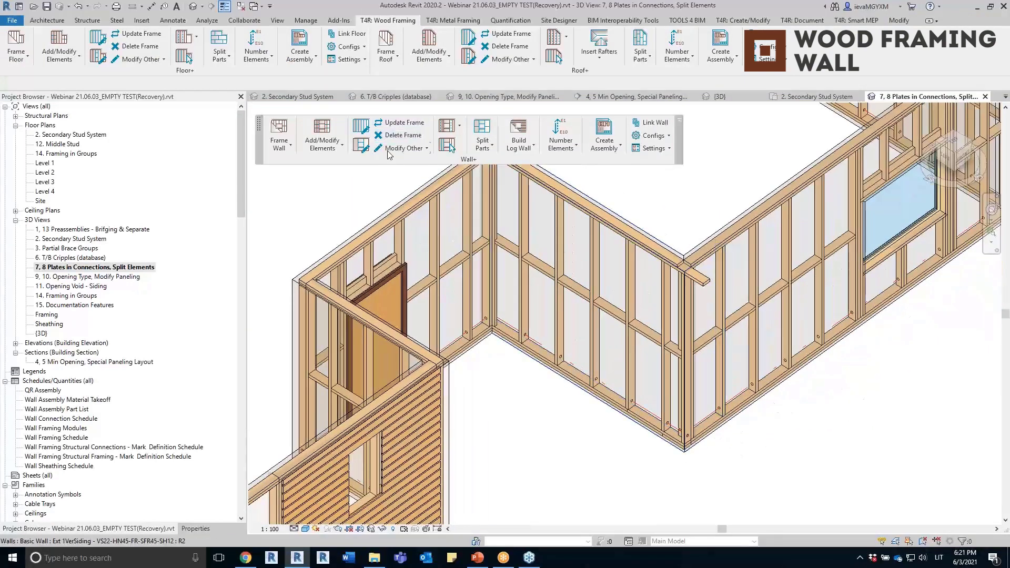
click(405, 148)
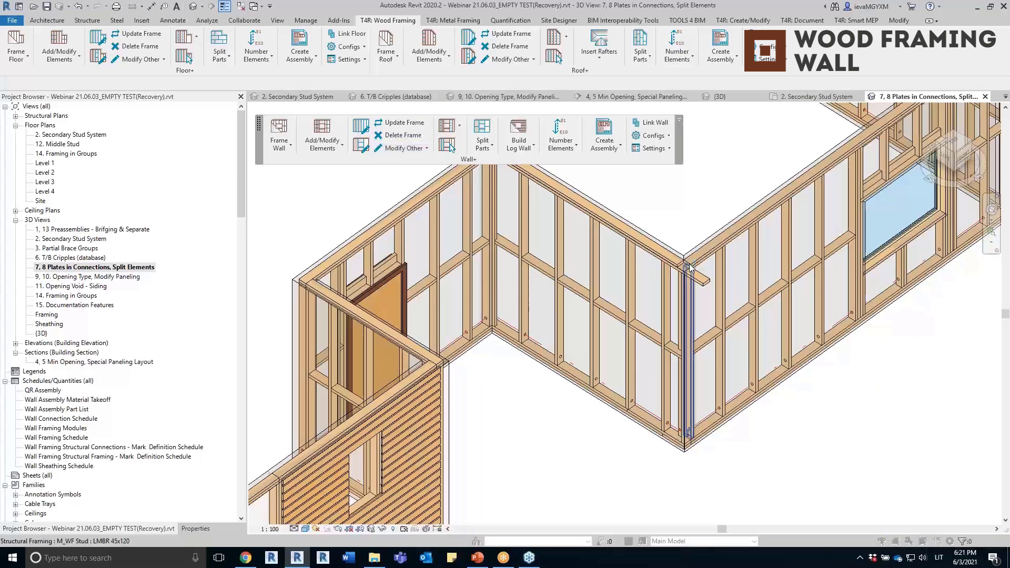
scroll(695, 341, up, 3)
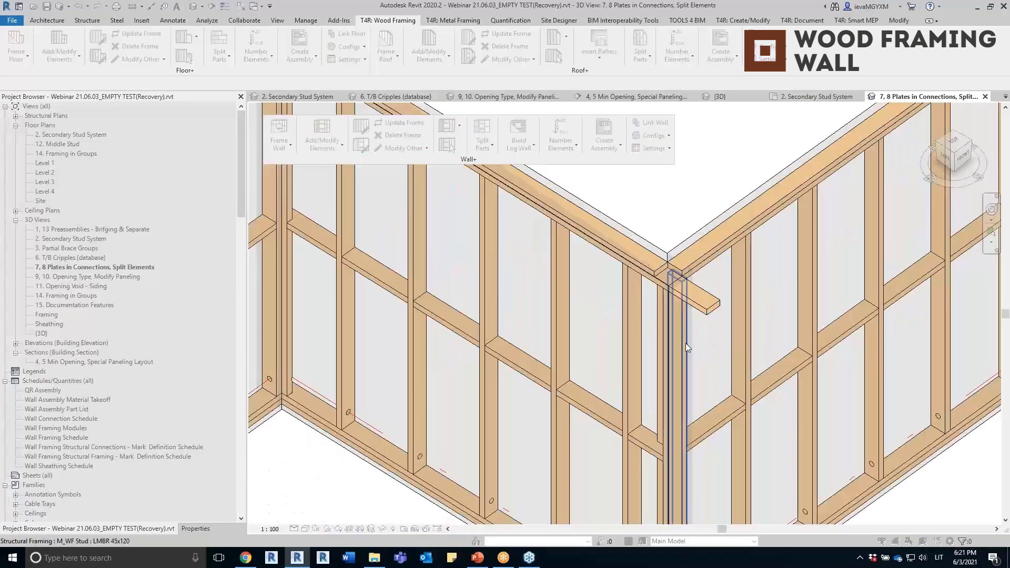
click(685, 343)
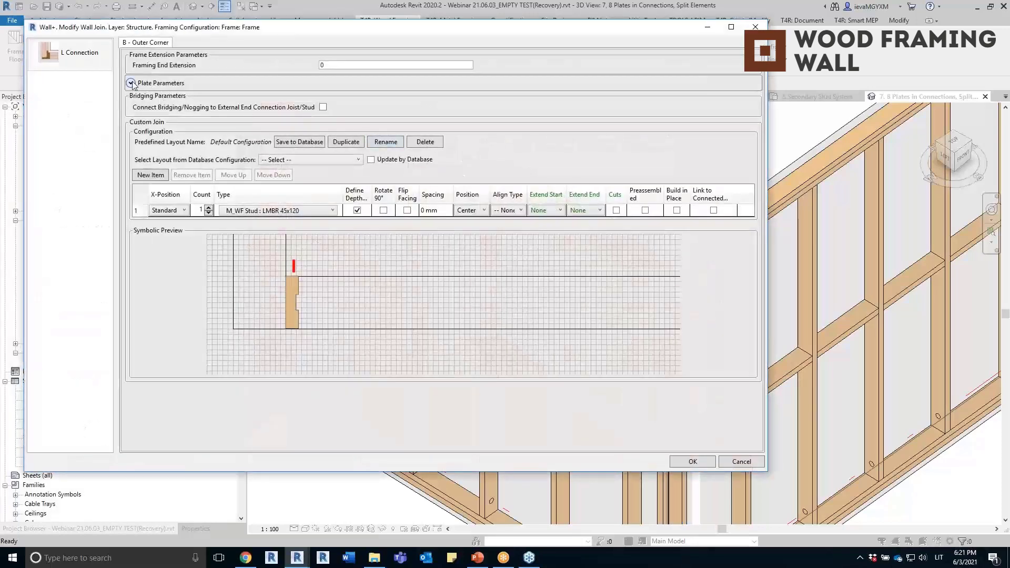
Step: Set Top Plate row 1 of the B - Outer Corner join to Lengthen and apply it
click(131, 83)
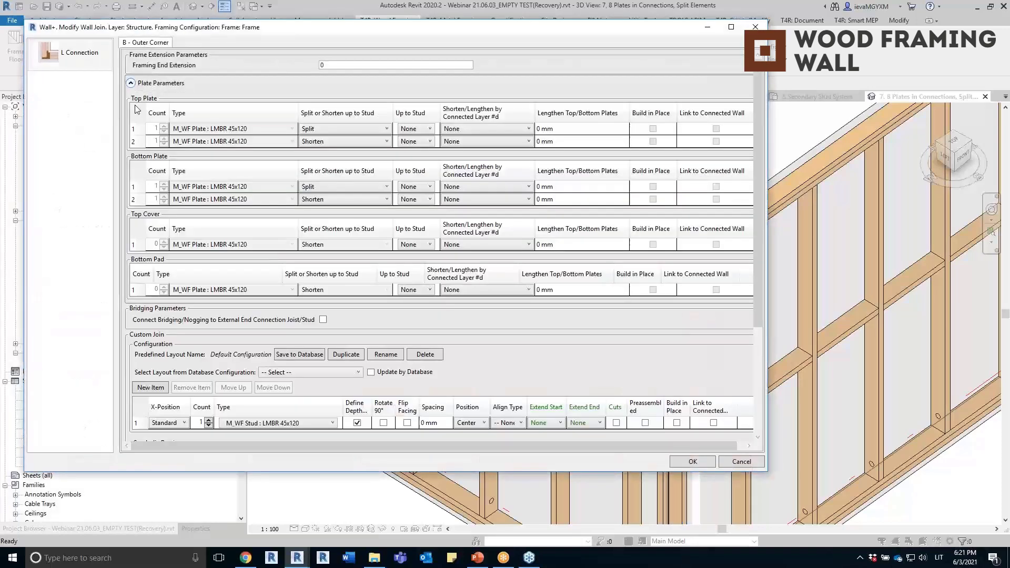
click(462, 129)
click(456, 158)
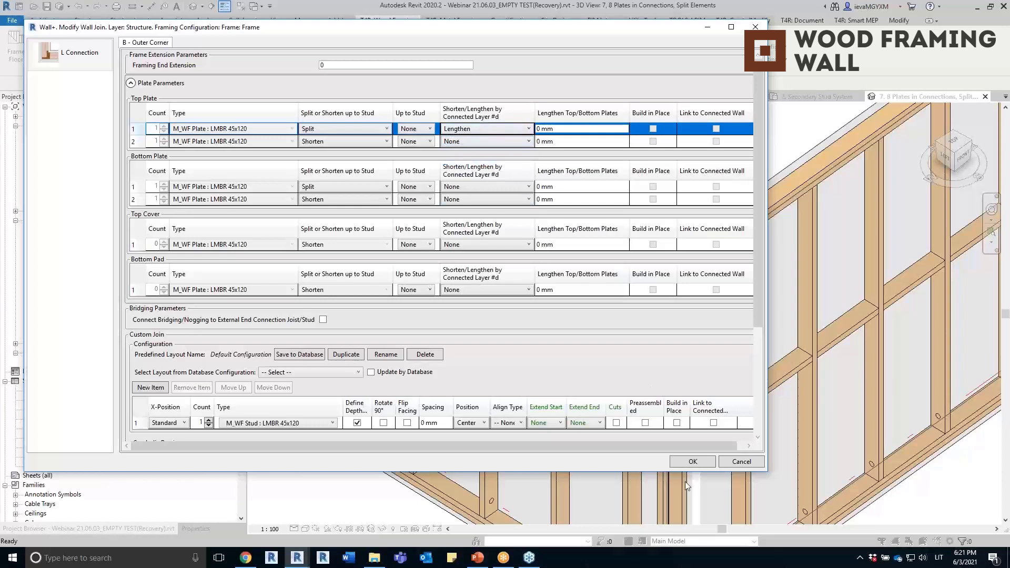
click(693, 462)
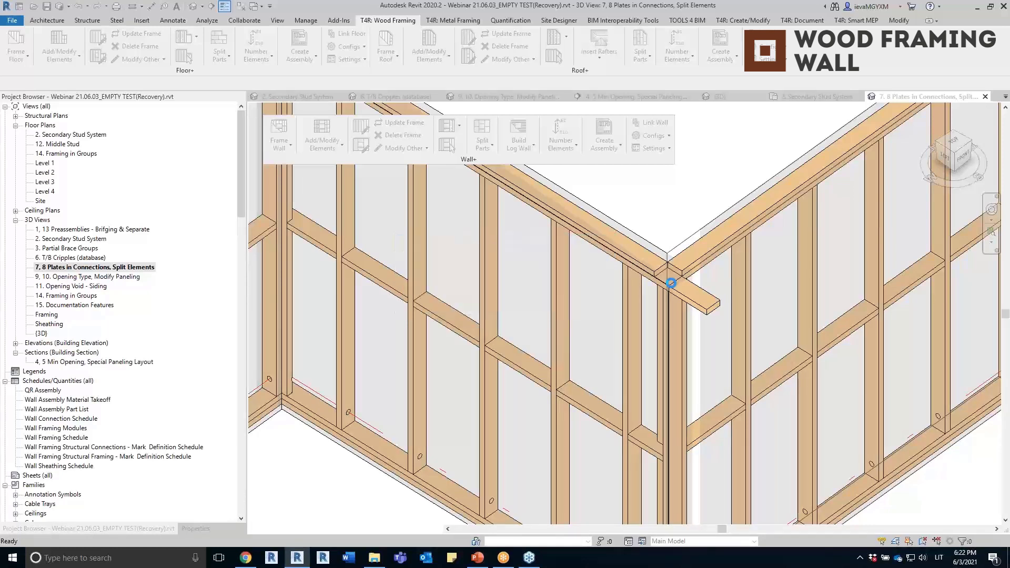
Step: Dismiss the save reminder and open Wall+ Split Elements beside the siding-clad wall with the window opening
shift+middle_drag(747, 311, 548, 284)
scroll(519, 320, up, 5)
scroll(542, 291, up, 2)
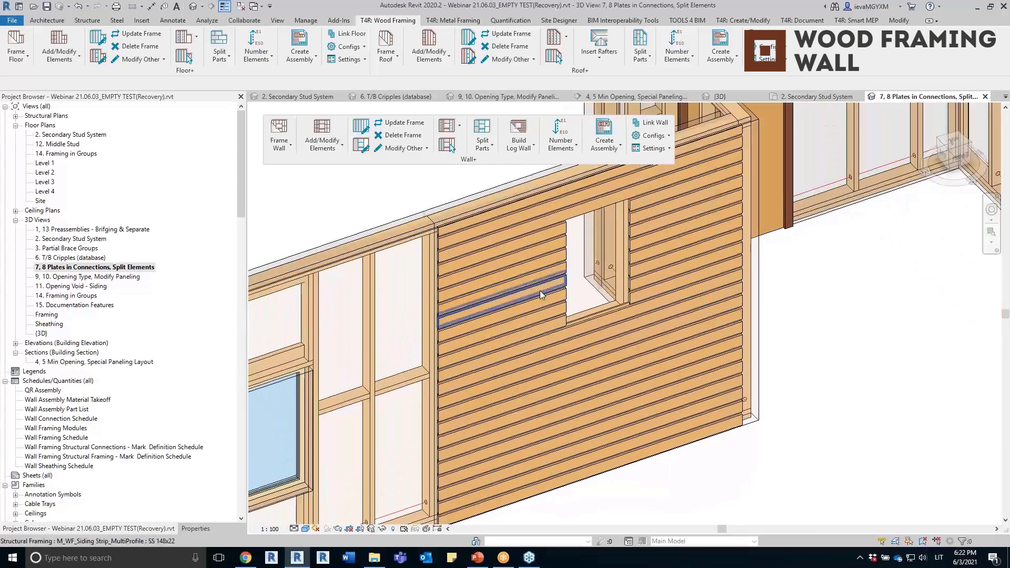
click(525, 296)
shift+middle_drag(525, 296, 408, 346)
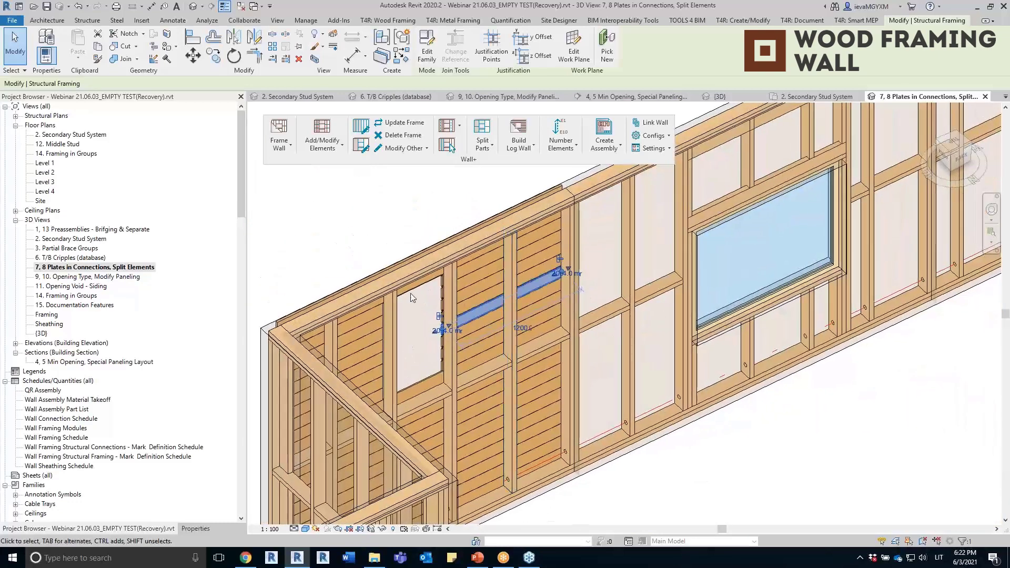
scroll(529, 317, down, 3)
shift+middle_drag(529, 317, 474, 398)
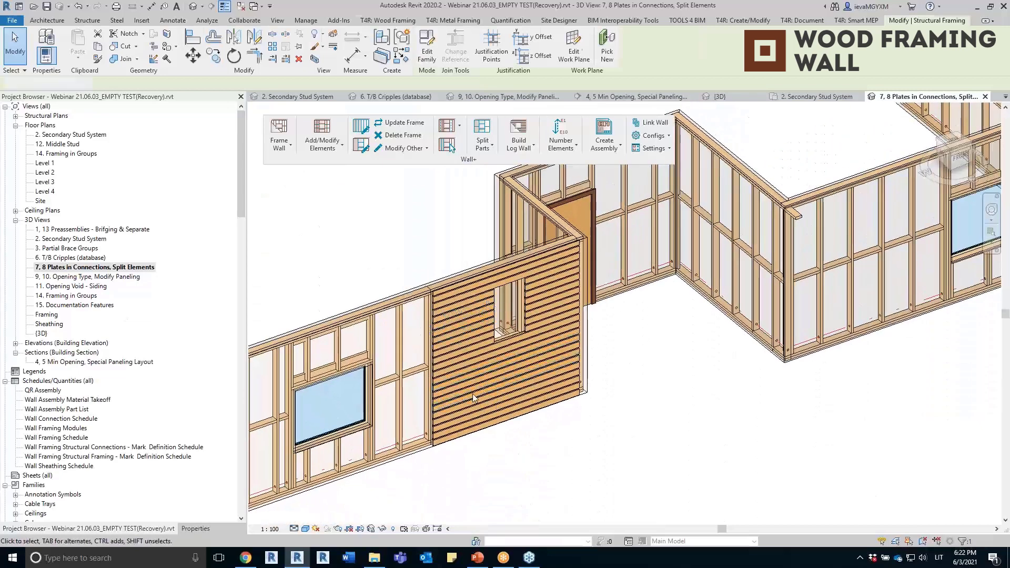
scroll(473, 398, up, 2)
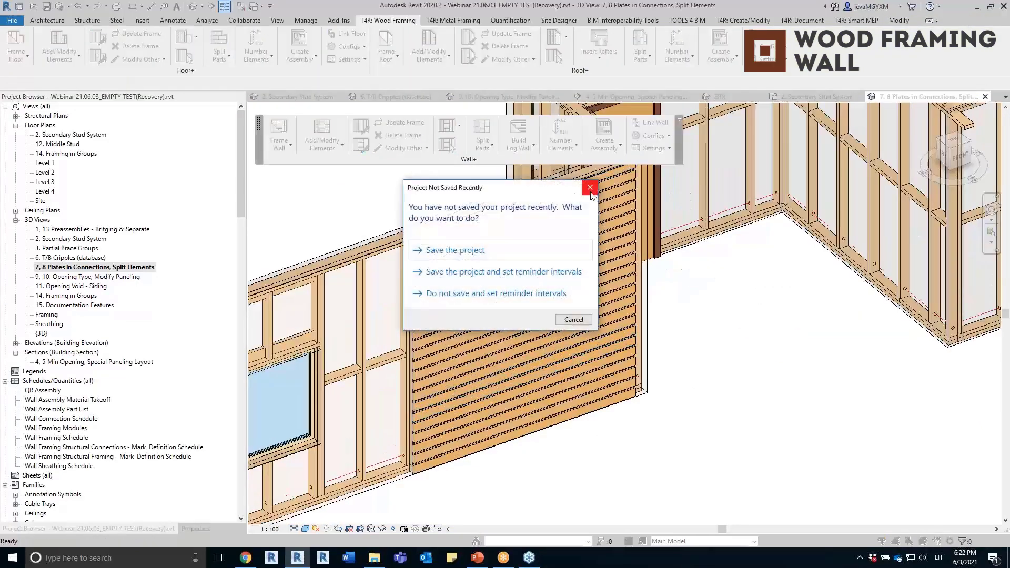
click(590, 188)
click(459, 126)
click(490, 231)
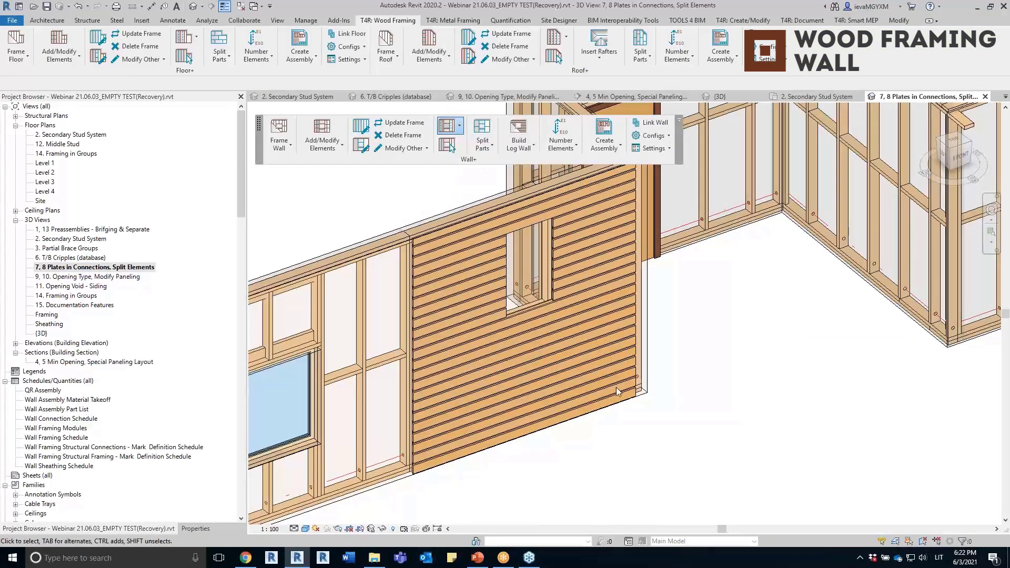
drag(474, 204, 281, 176)
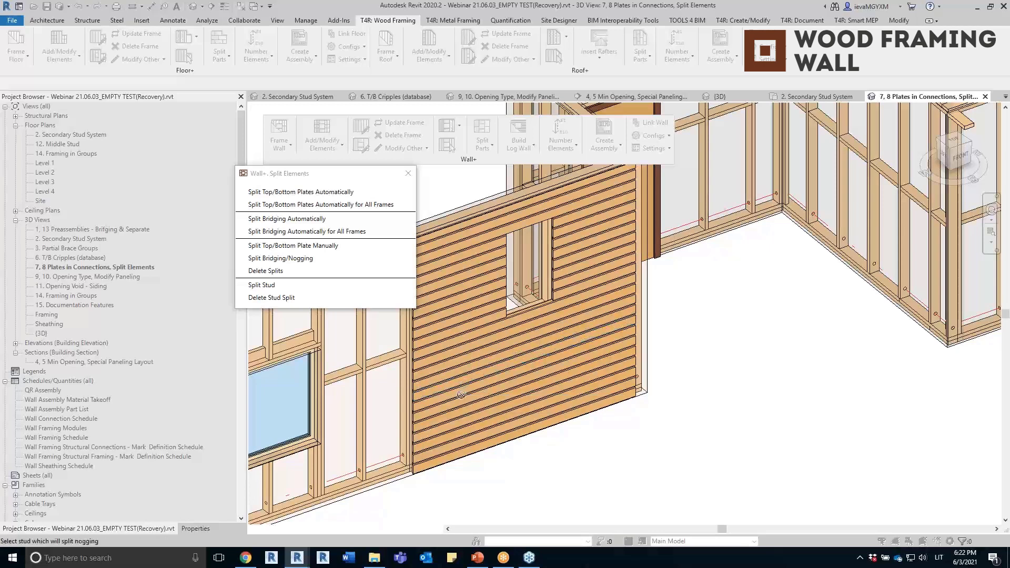
Step: Split the siding strips with Split Bridging/Nogging at two studs behind the siding
click(449, 419)
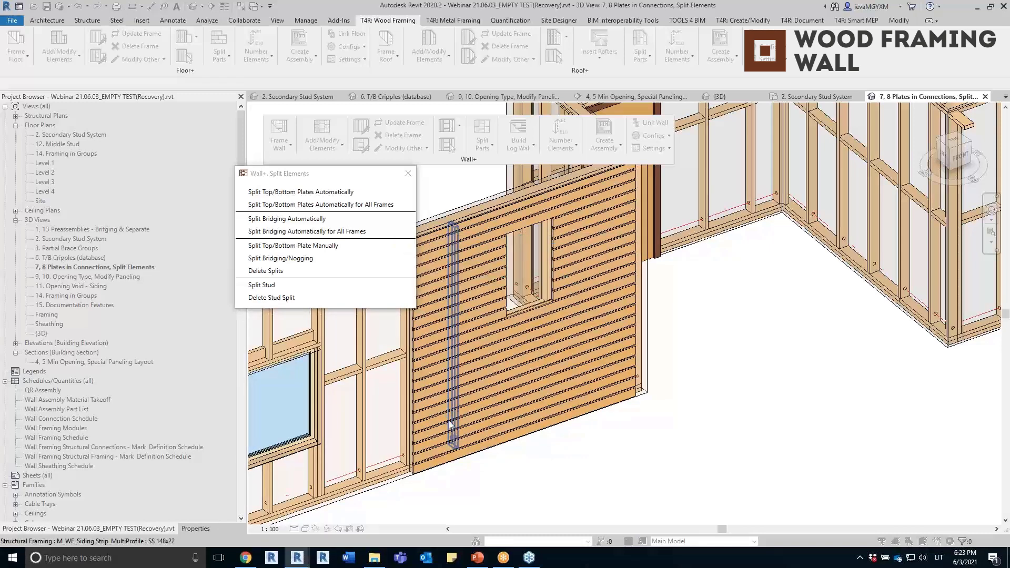
click(280, 259)
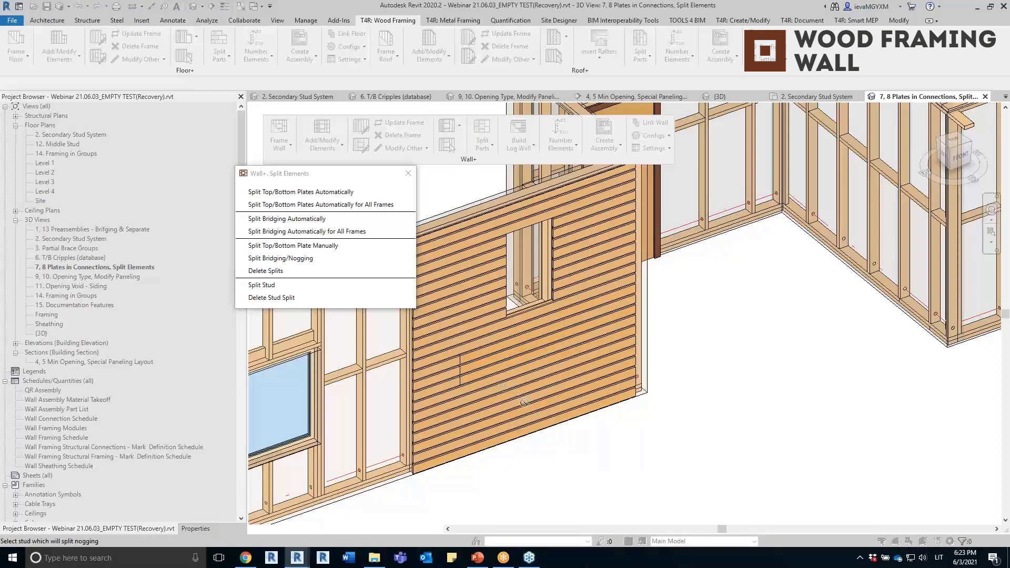
click(506, 423)
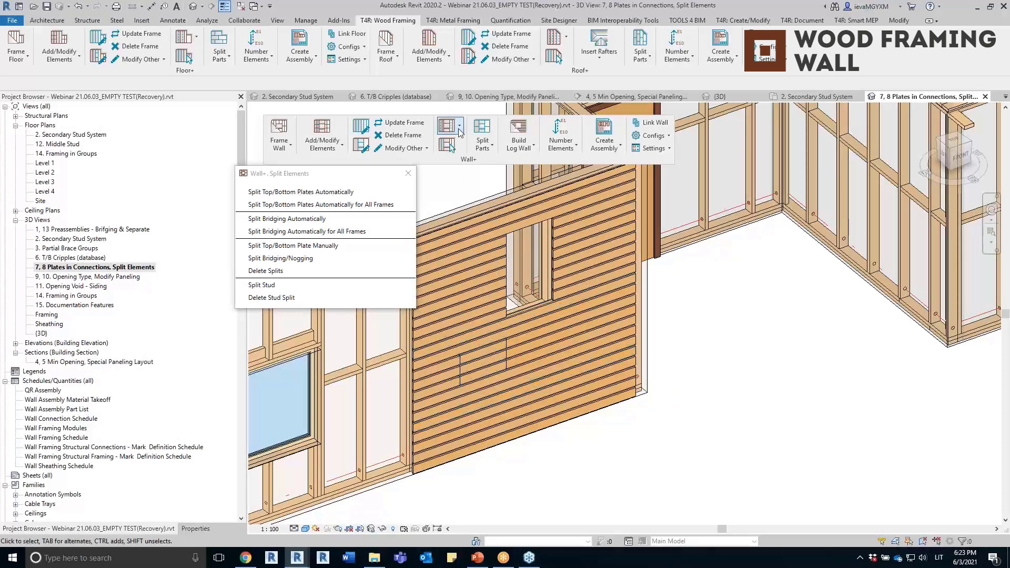
click(461, 128)
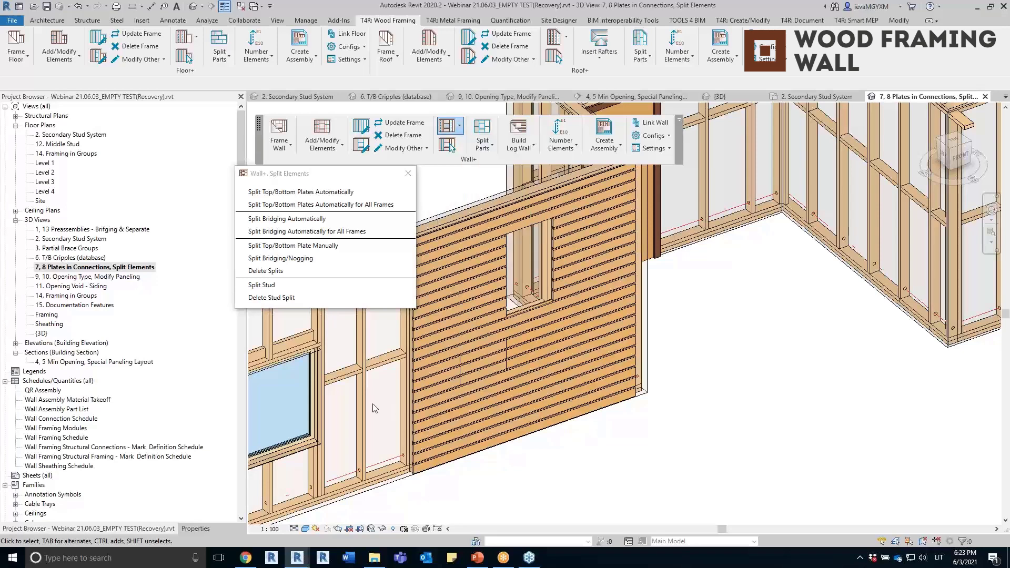
Step: Delete the three cut siding strip pieces inside the void, leaving a rectangular cladding opening
scroll(520, 351, up, 2)
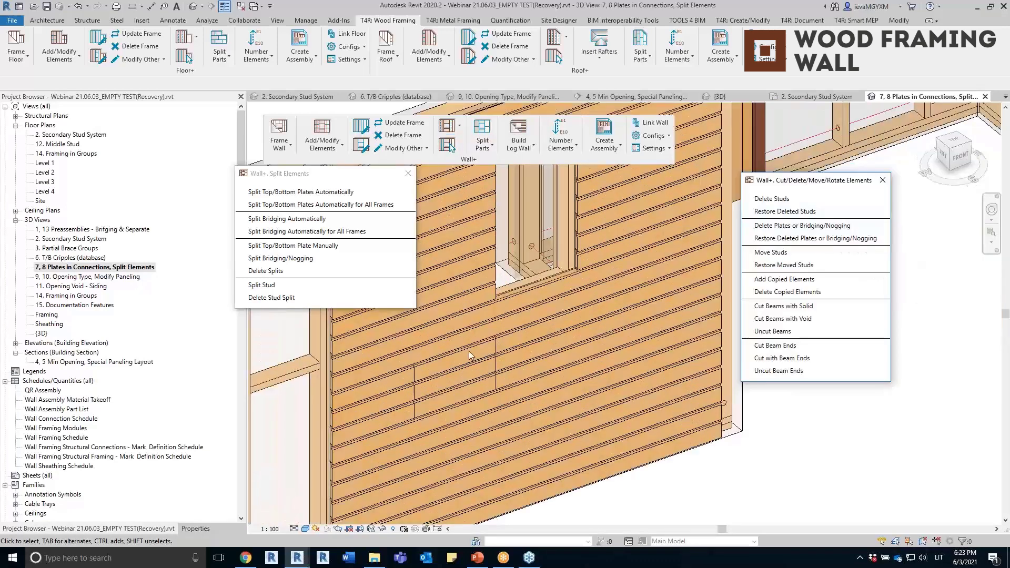
click(435, 387)
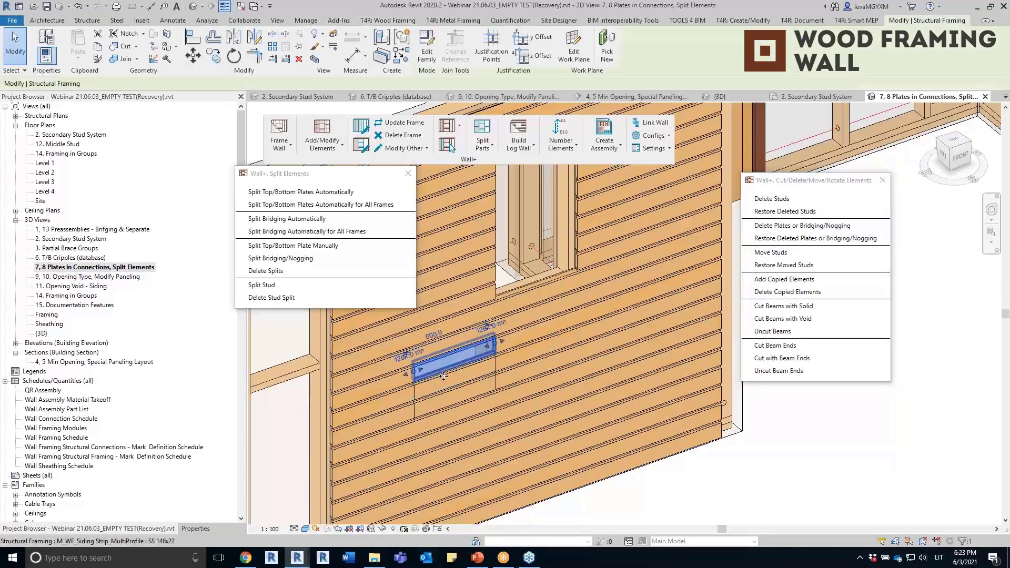
ctrl+click(444, 405)
ctrl+click(446, 411)
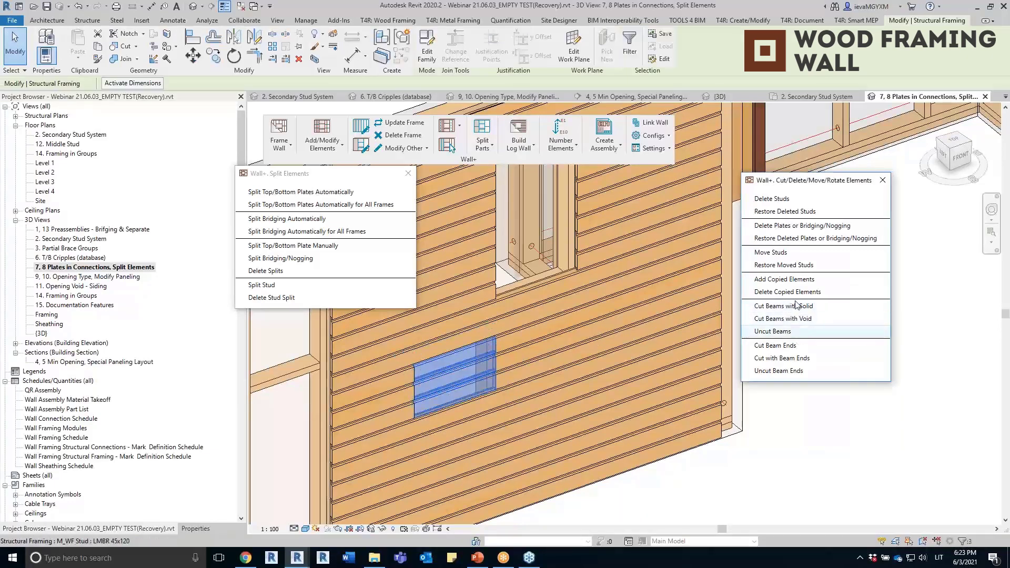
click(791, 230)
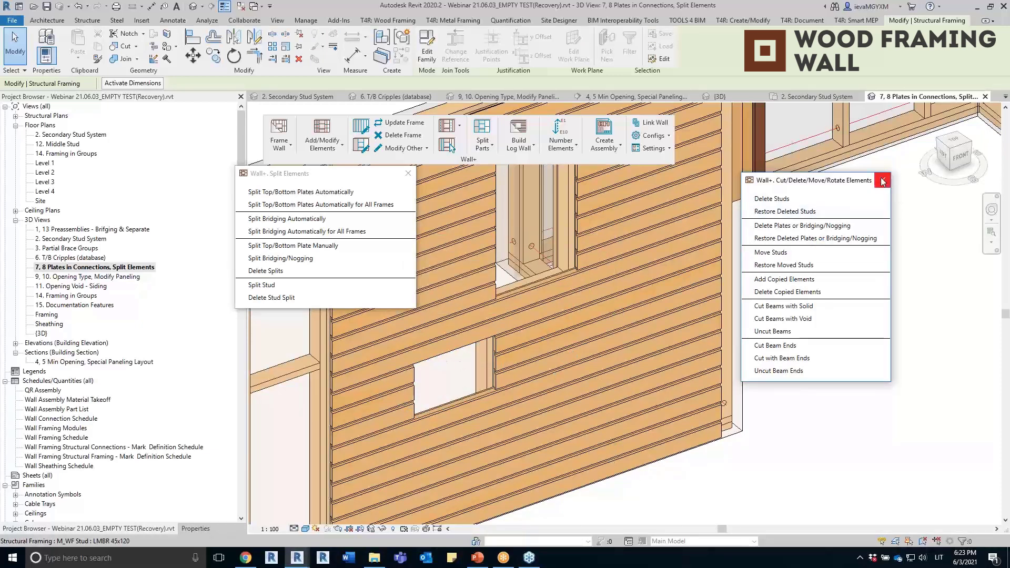
scroll(459, 410, down, 4)
shift+middle_drag(500, 414, 547, 426)
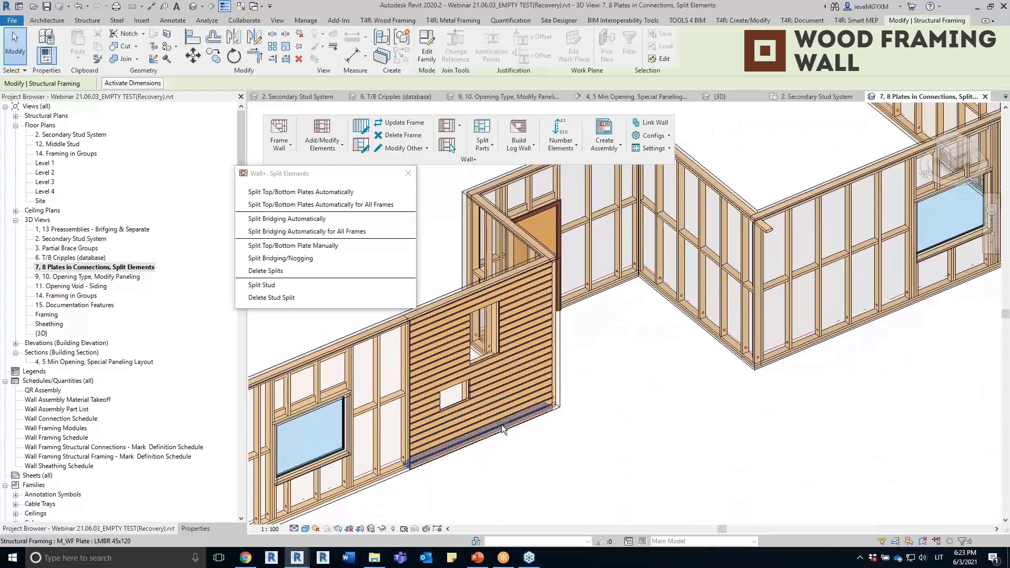
Step: Open the 9, 10. Opening Type, Modify Paneling view and close the split tools
double_click(84, 277)
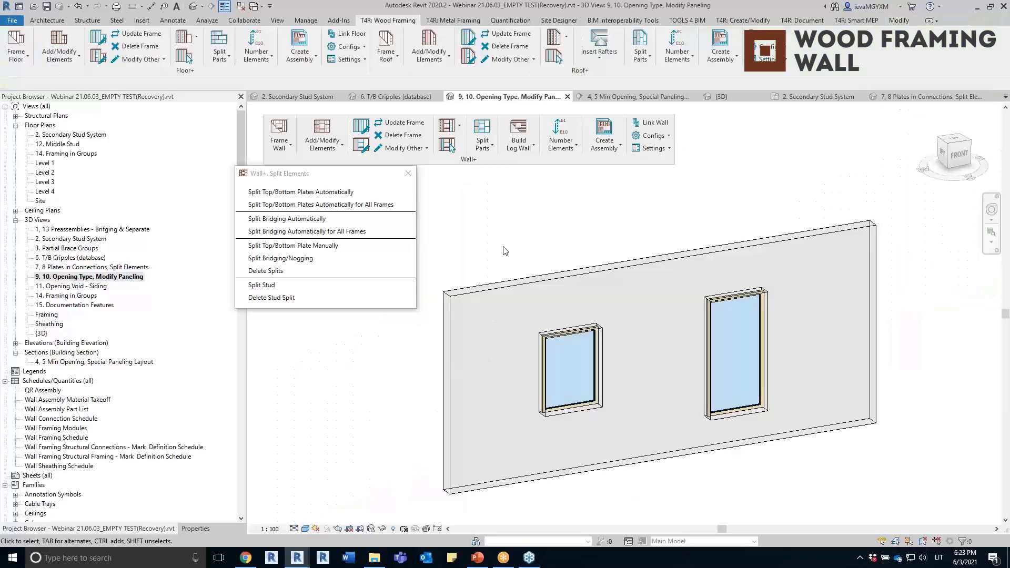
shift+middle_drag(555, 263, 684, 319)
click(409, 173)
scroll(703, 318, up, 2)
middle_drag(675, 322, 703, 337)
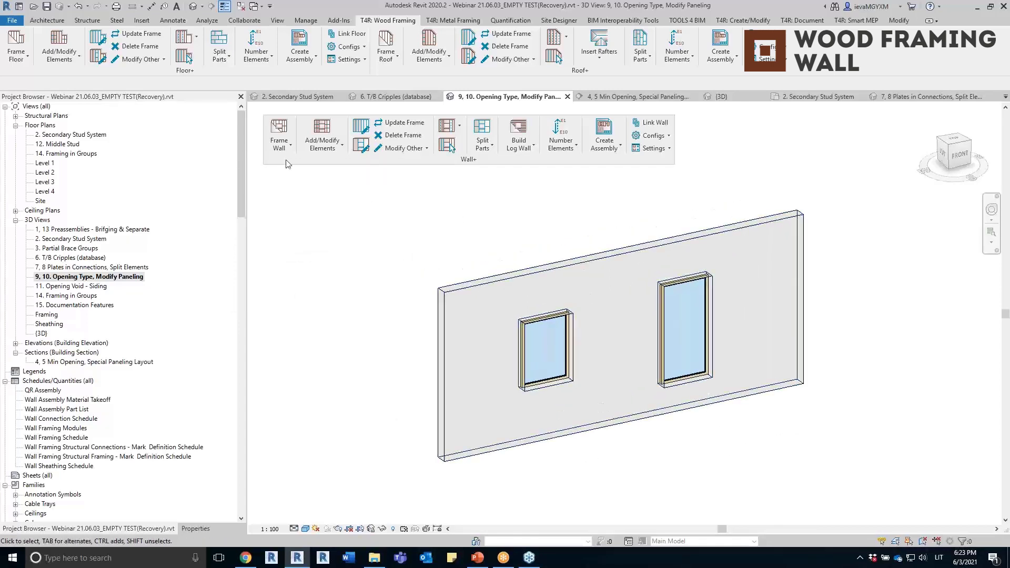
Step: Show Wall+ default Window Framing settings and select the 0–1000 bearing-wall window row
click(275, 143)
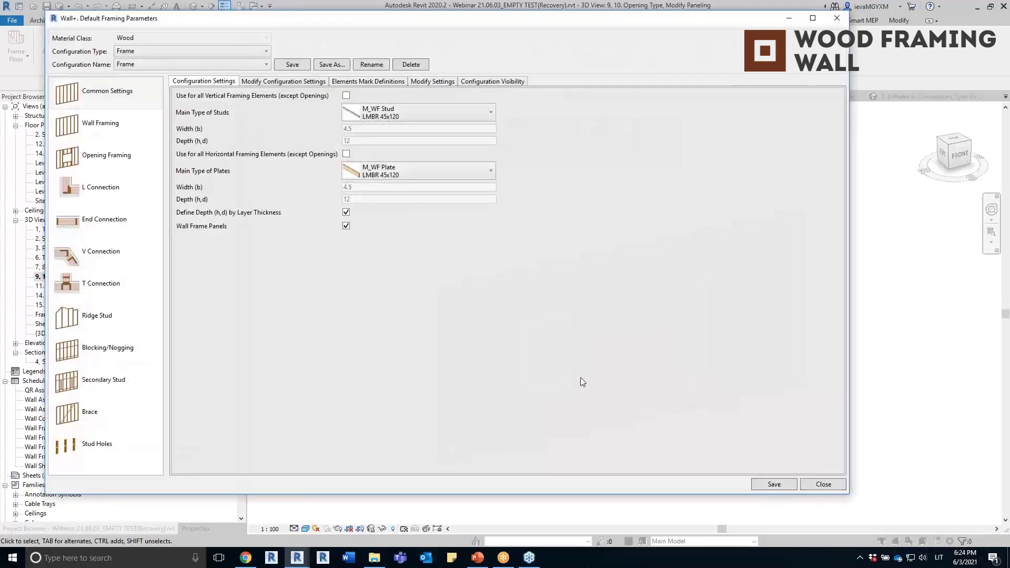
click(118, 166)
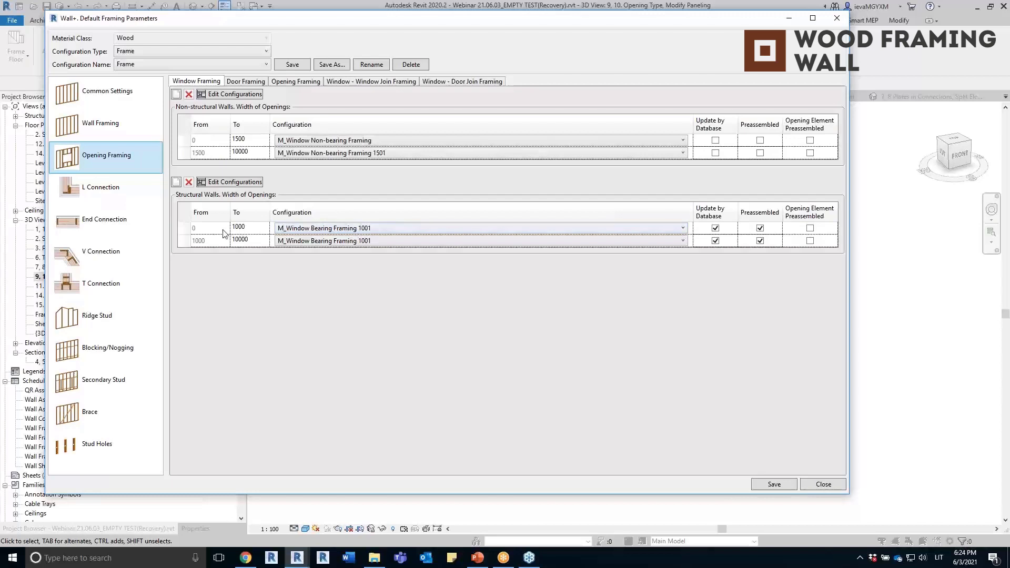
drag(457, 19, 557, 442)
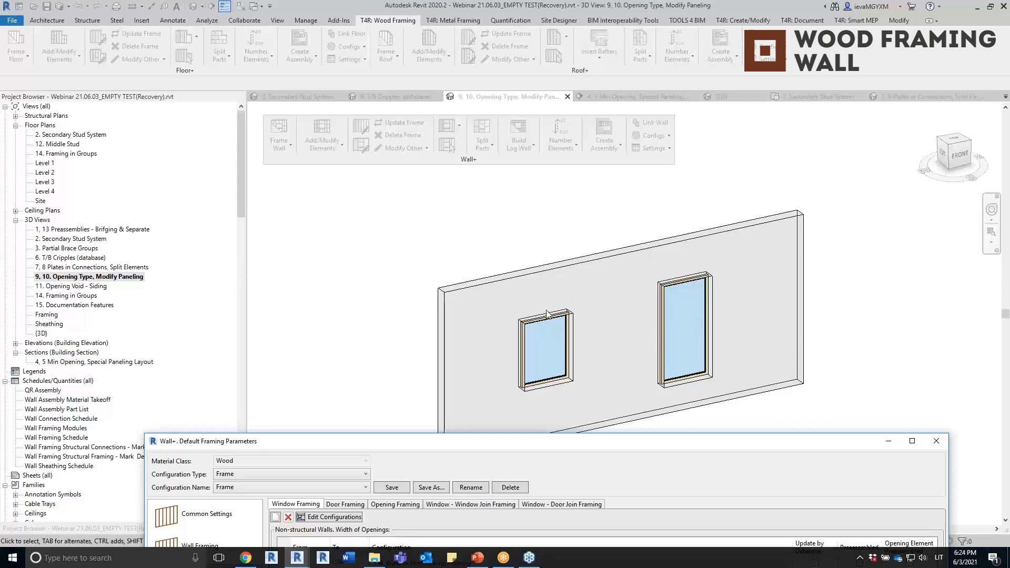
drag(574, 444, 509, 51)
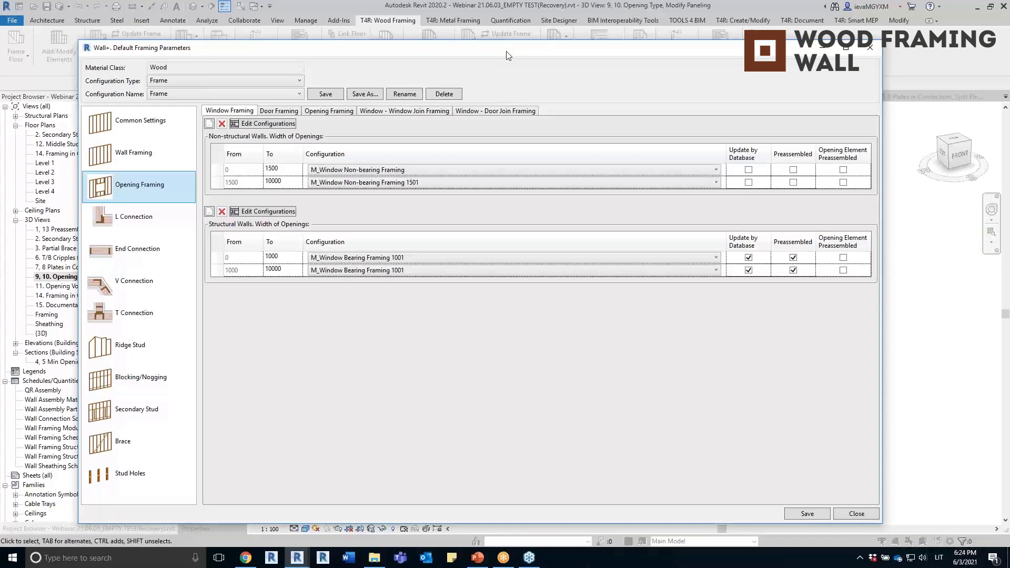
click(217, 257)
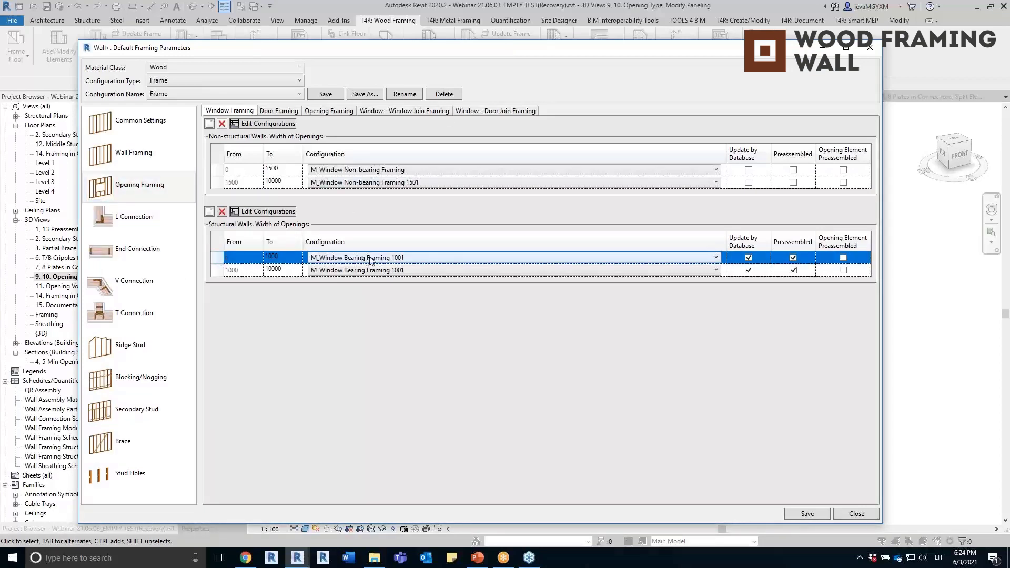
Step: Copy the name 'M_Window Bearing Framing NEW' from the bearing-wall configurations without renaming it
click(284, 212)
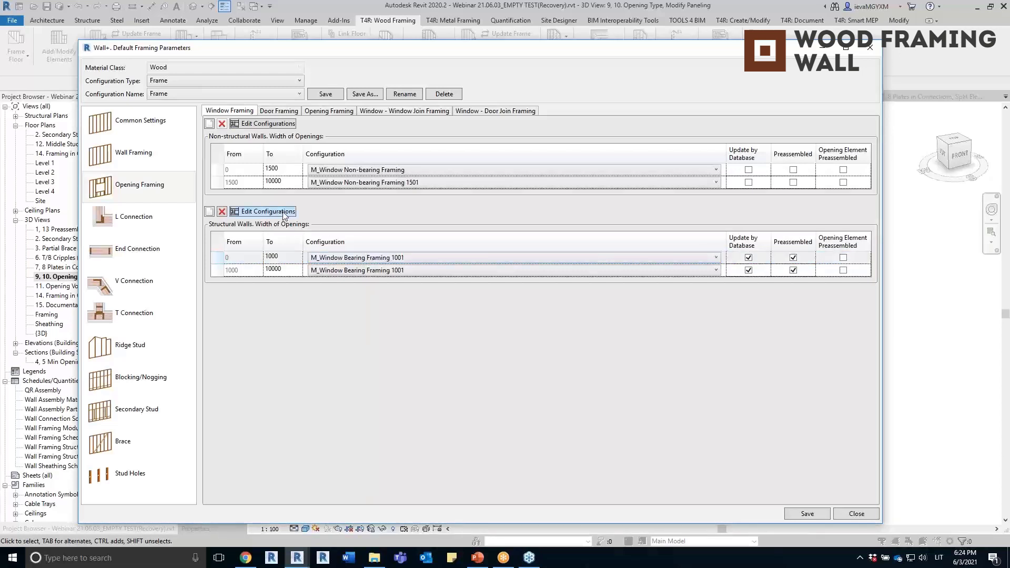
click(338, 79)
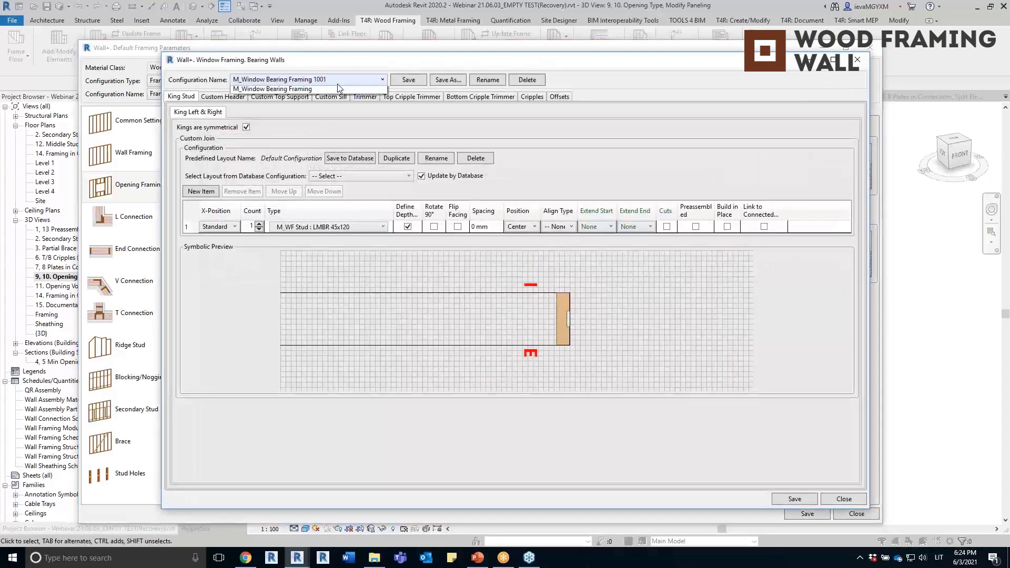
click(323, 102)
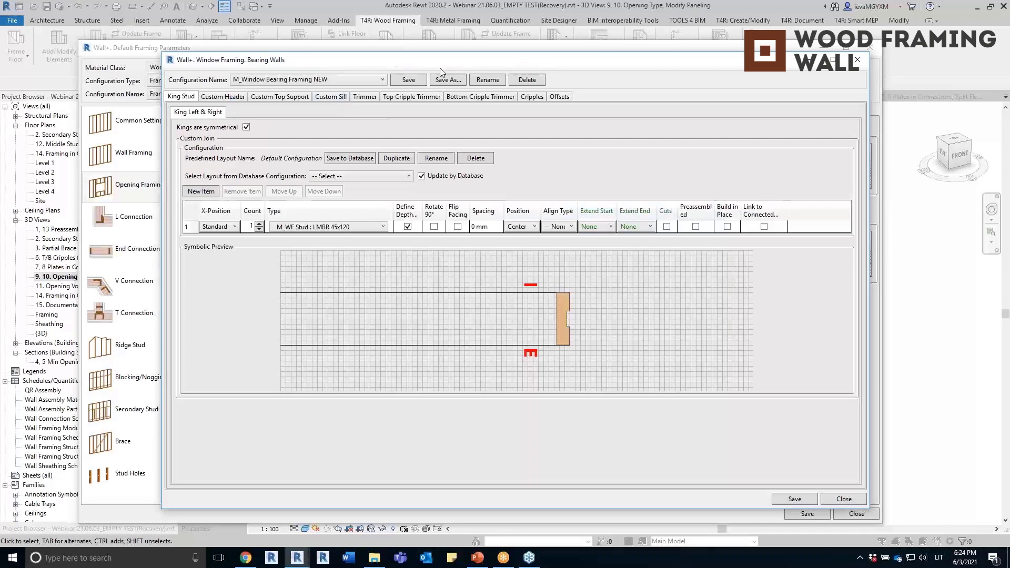
click(480, 80)
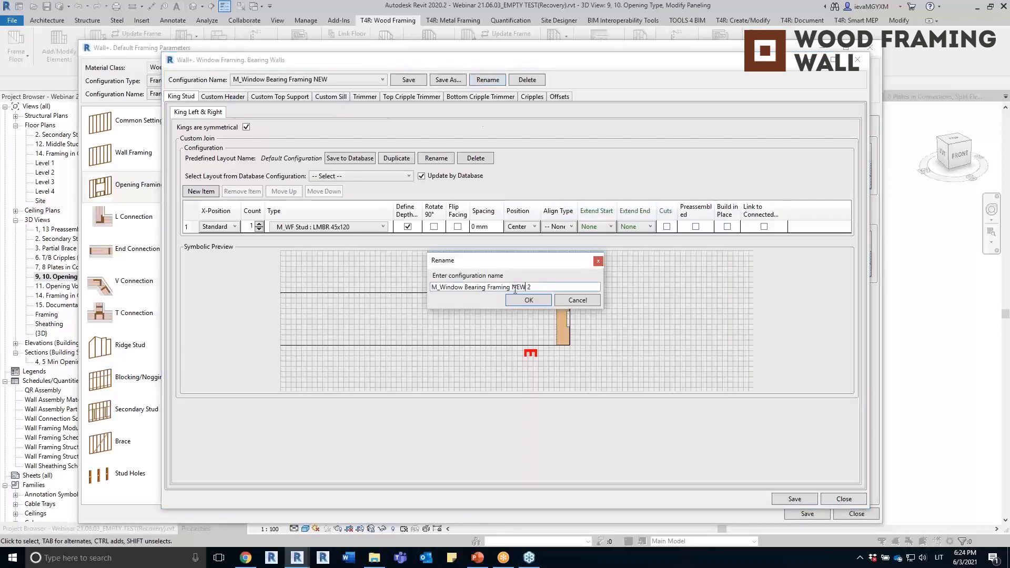
drag(524, 288, 444, 291)
right_click(439, 288)
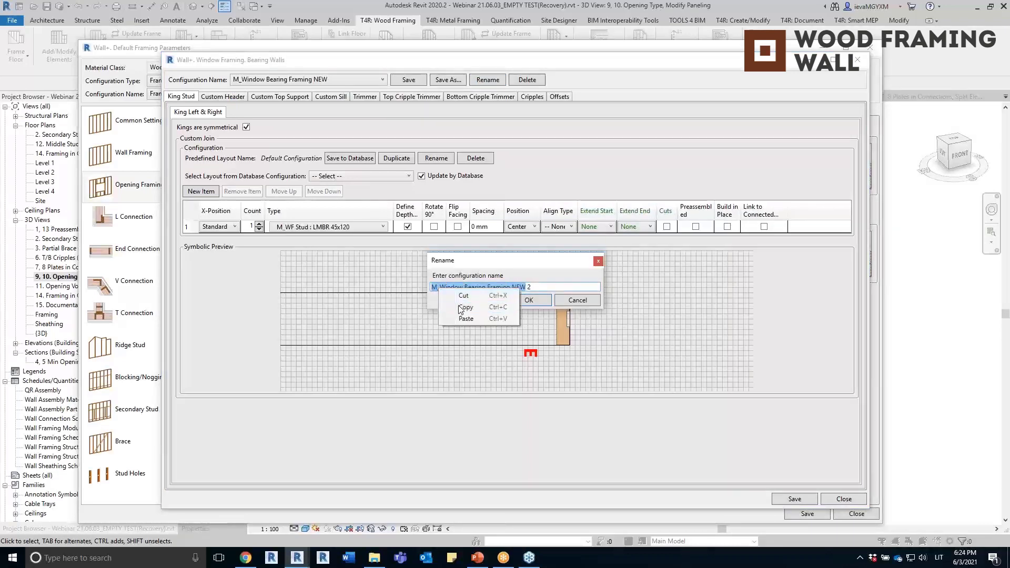
click(471, 308)
click(581, 301)
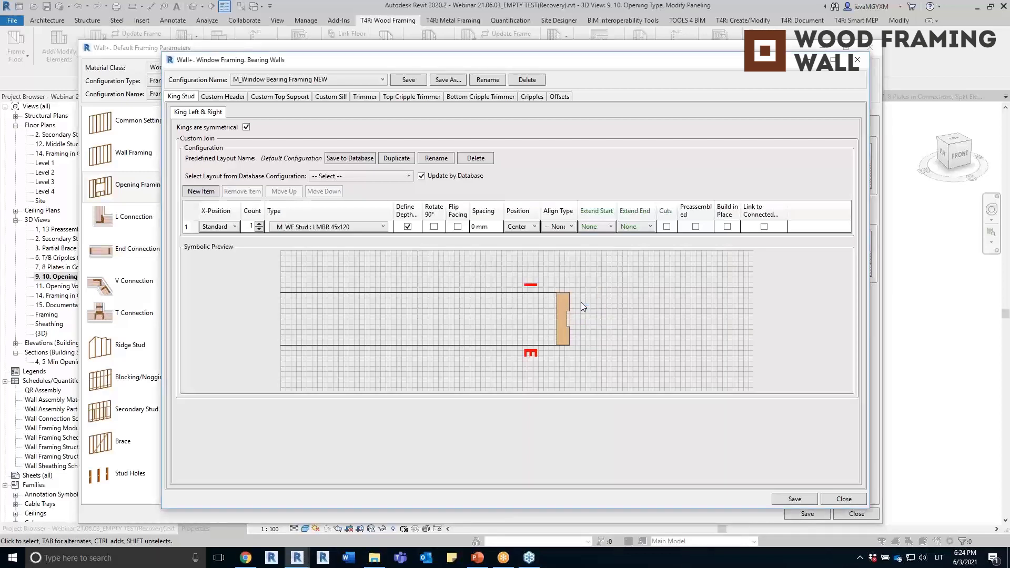
click(858, 60)
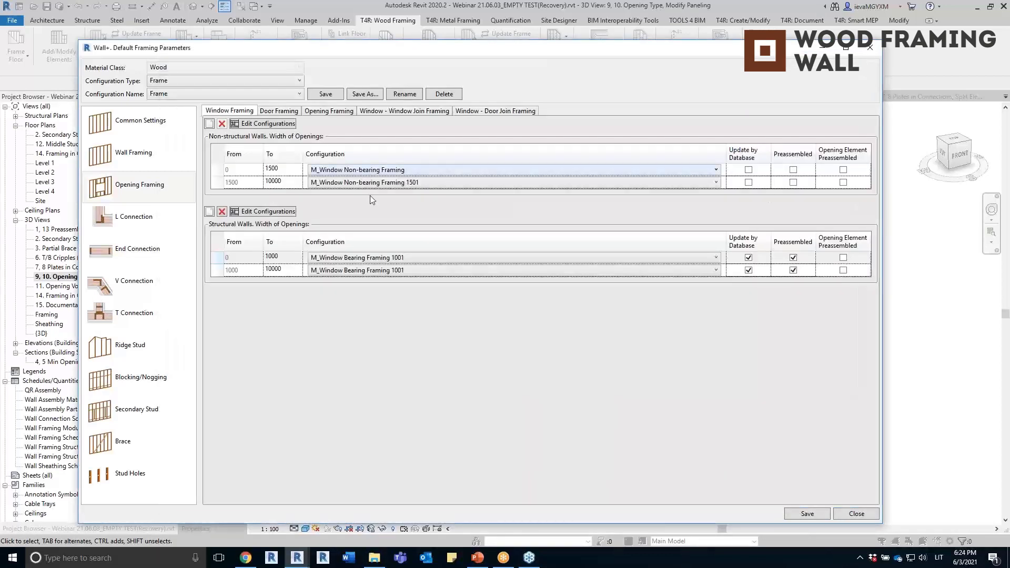
Step: Set the 900 x 1800 window type's Framing Configuration to M_Window Bearing Framing NEW
click(869, 47)
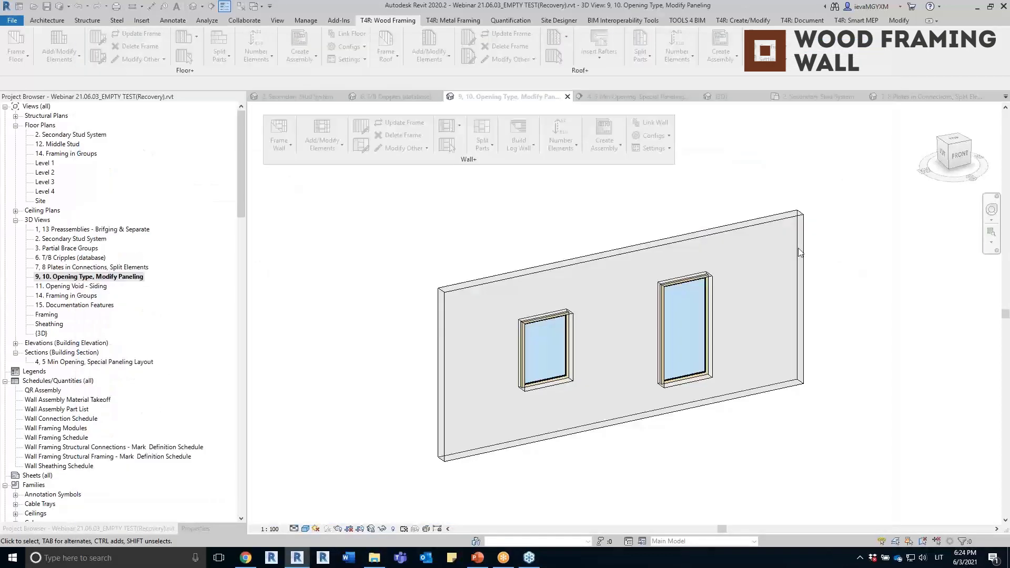
click(685, 383)
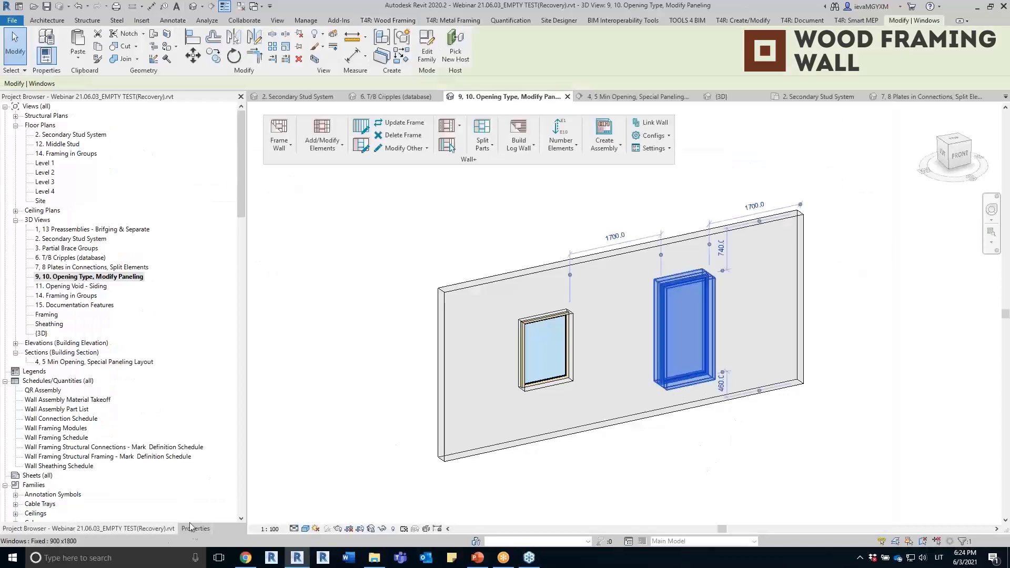
click(226, 145)
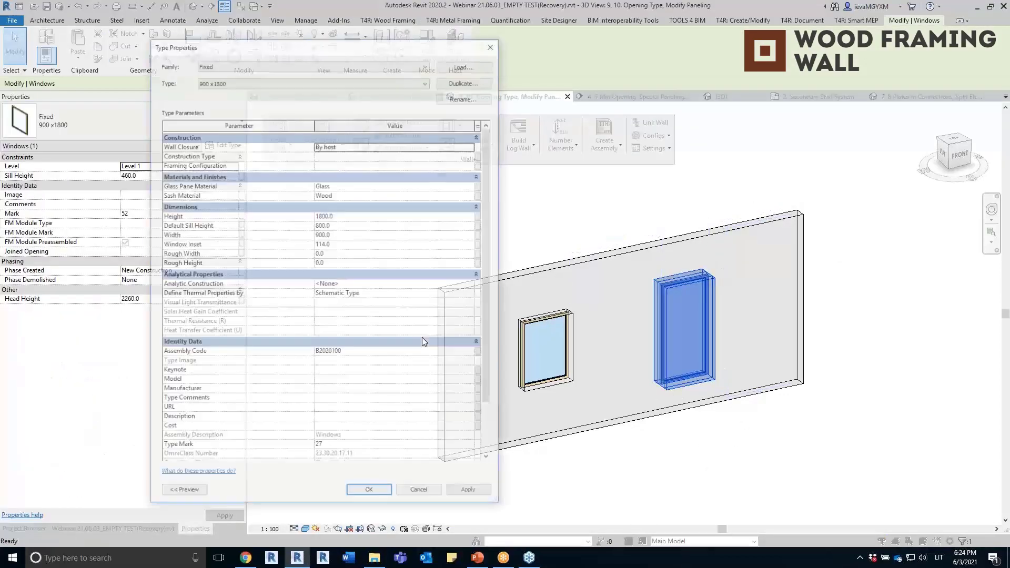
click(337, 164)
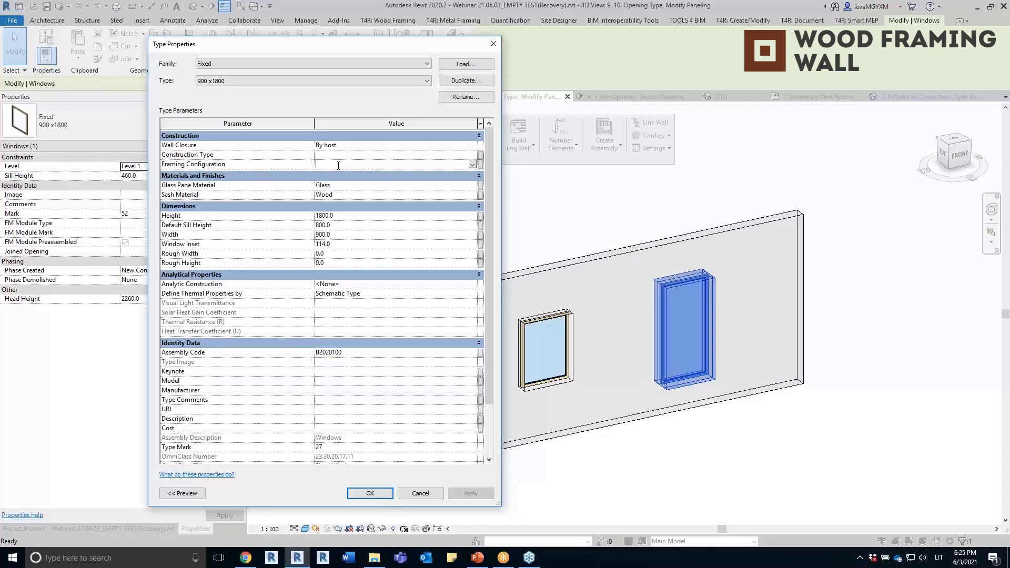
click(339, 165)
click(425, 164)
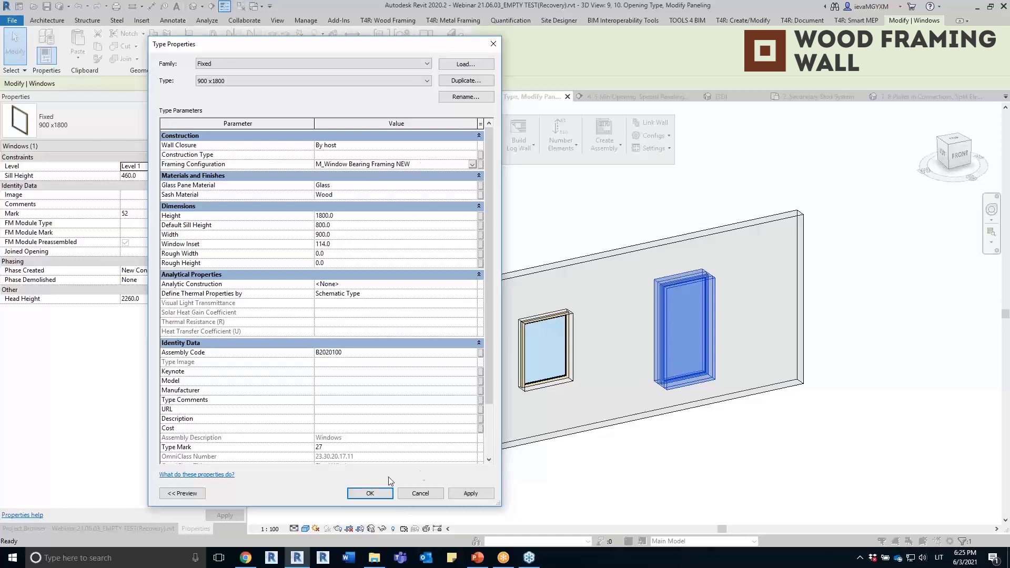
click(470, 494)
click(370, 493)
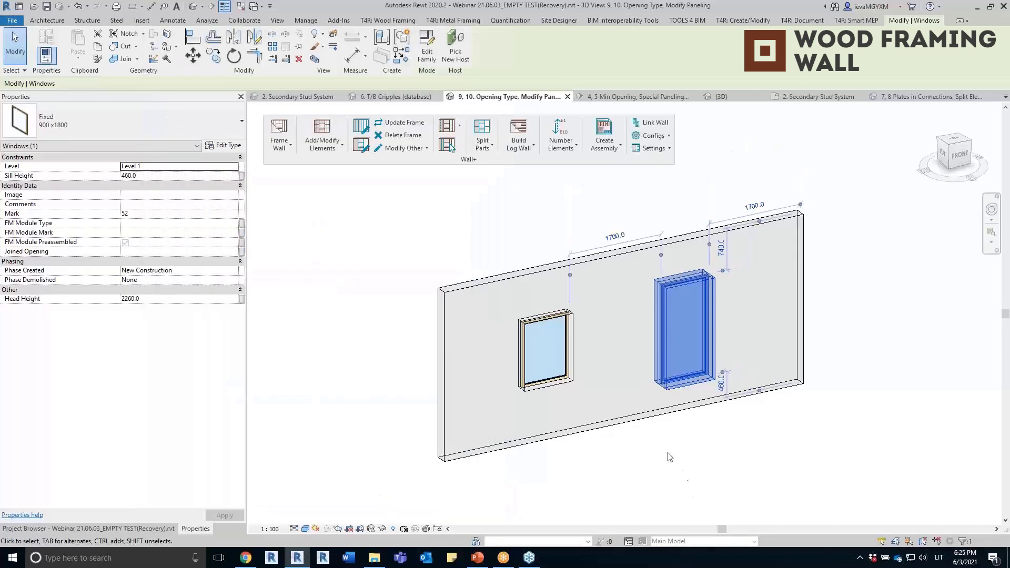
key(Escape)
click(585, 265)
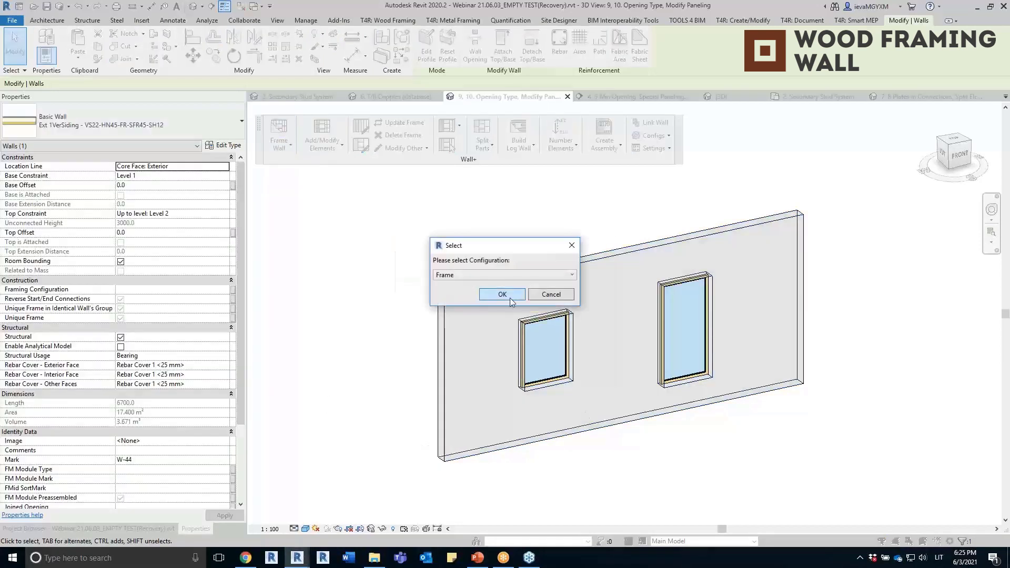
Step: Confirm the Frame configuration to start framing the two-window wall
click(510, 298)
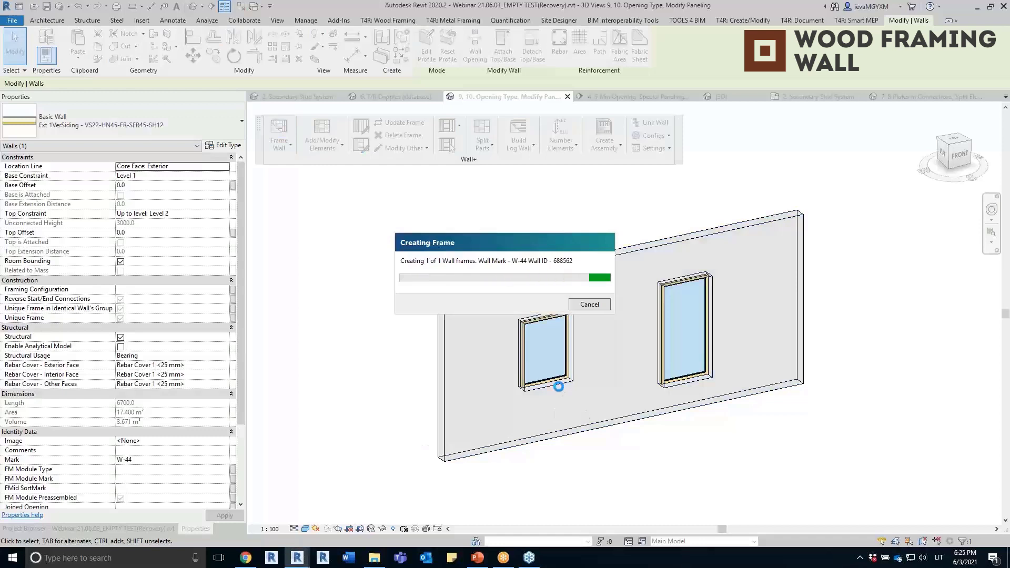
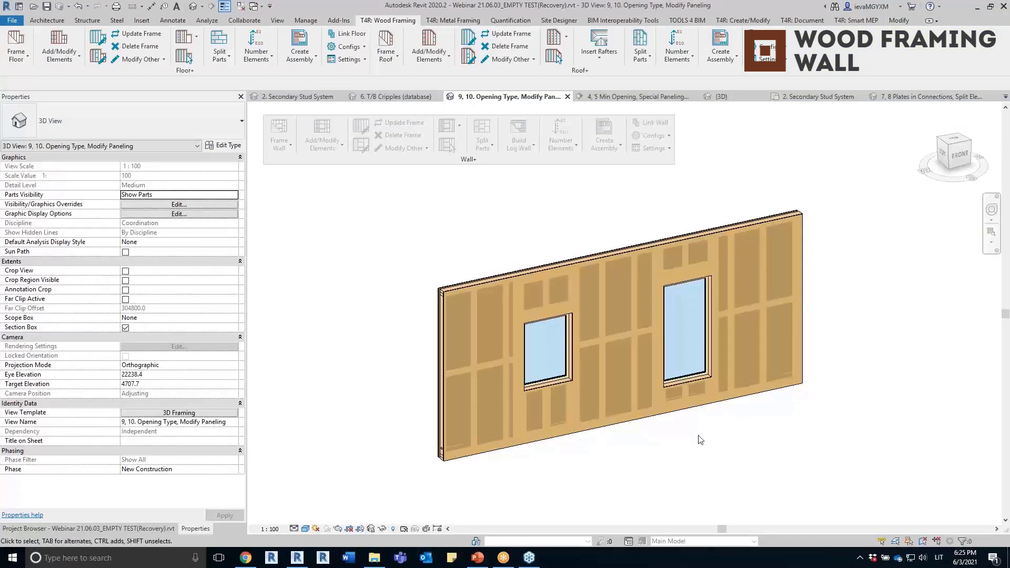
Step: Switch Parts Visibility to Show Original to reveal the wall's bare stud framing
click(235, 195)
click(158, 214)
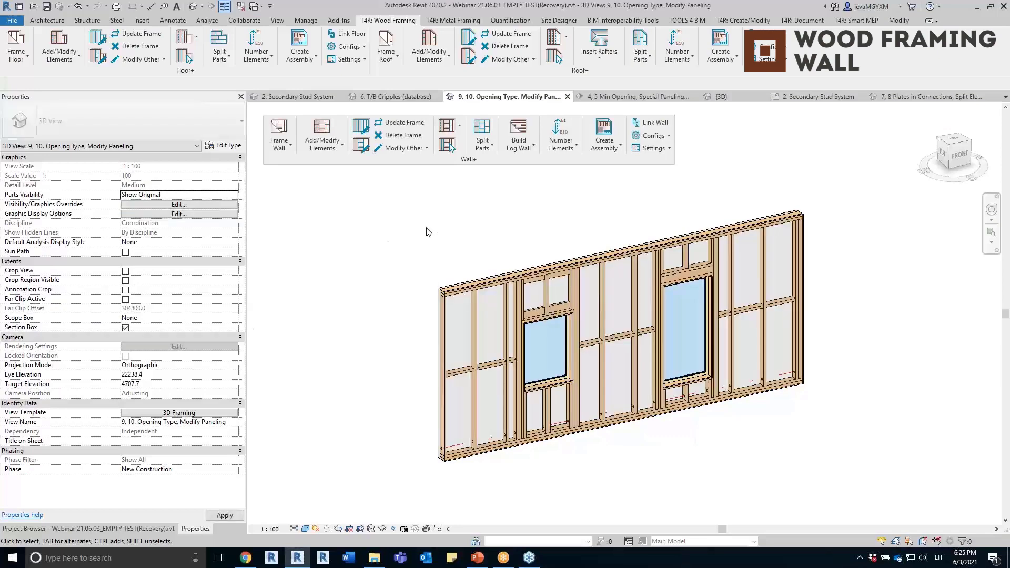
scroll(729, 342, up, 2)
shift+middle_drag(728, 342, 775, 454)
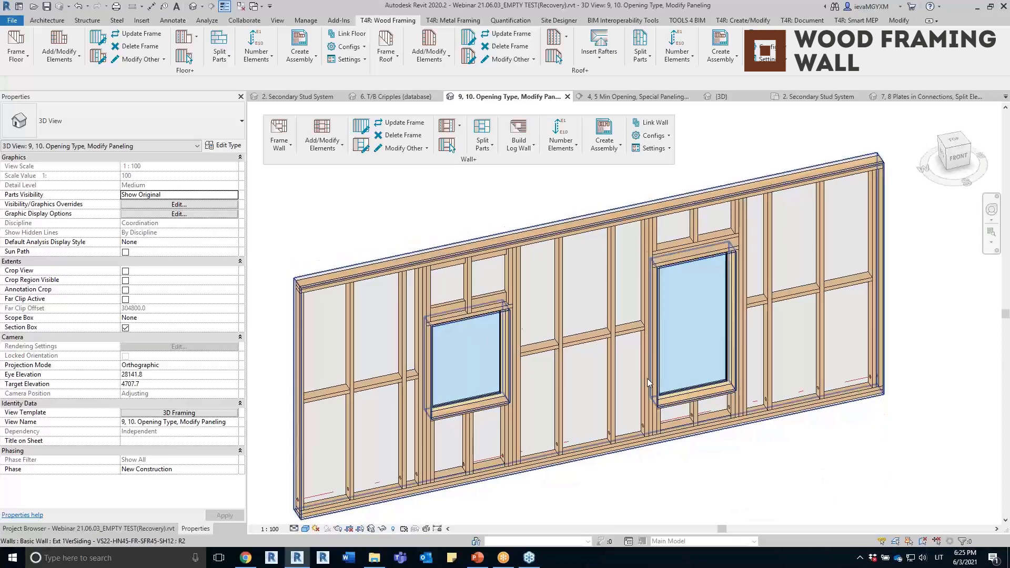
Step: Inspect the plate and header above the left window, then select the wall for Wall+ Split Parts
click(461, 304)
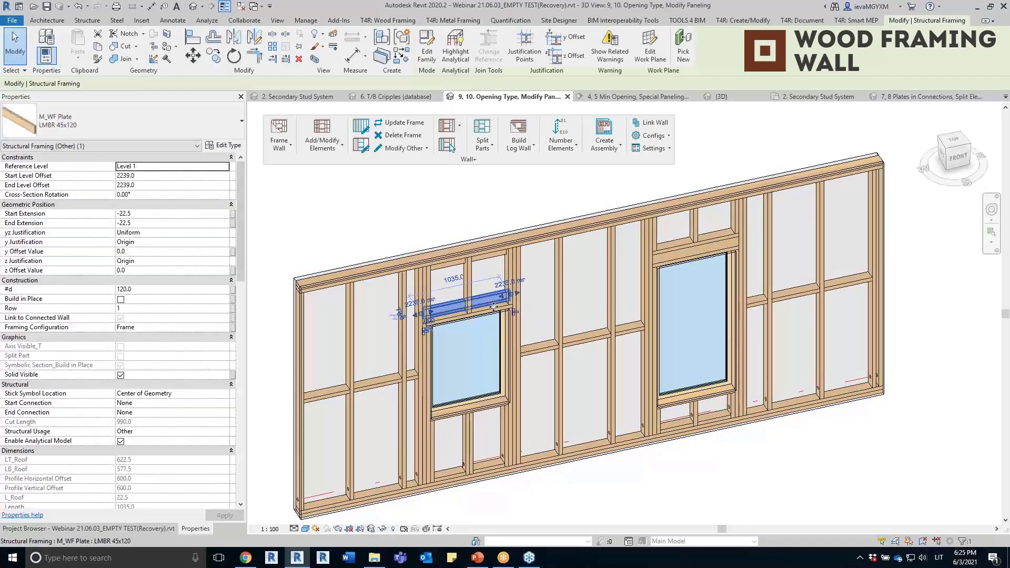
click(493, 313)
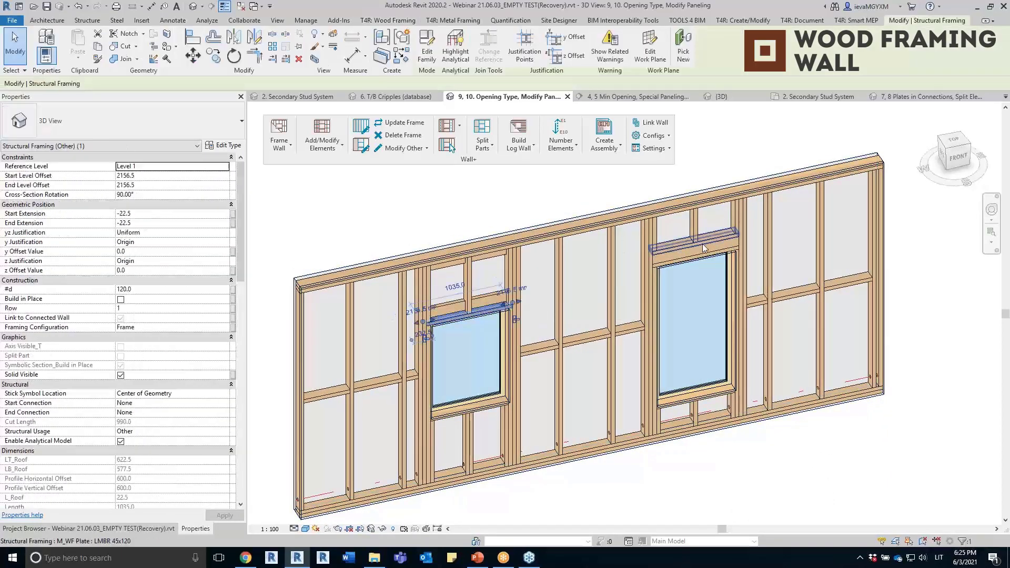
key(Escape)
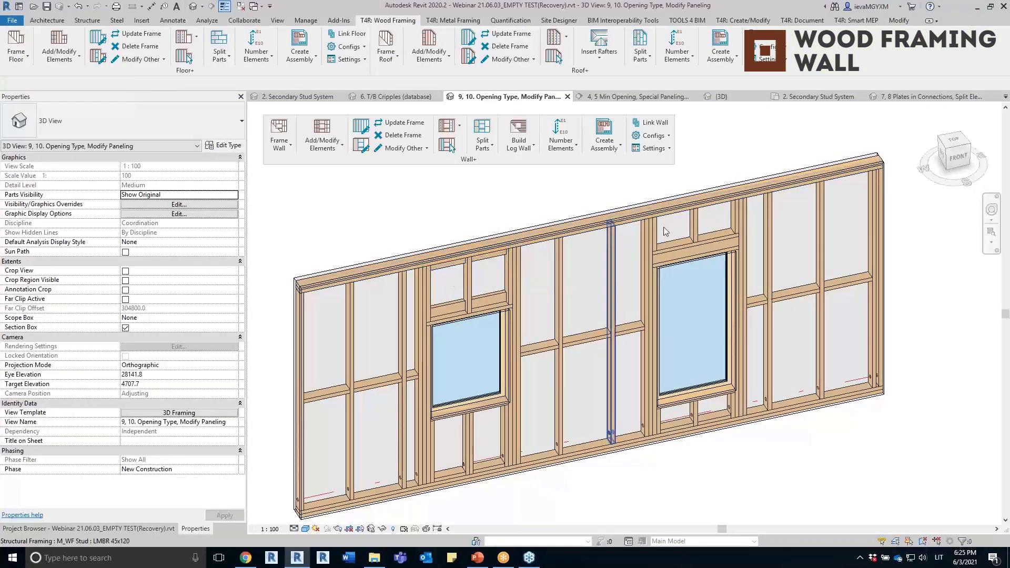
shift+middle_drag(775, 316, 778, 270)
scroll(825, 466, down, 3)
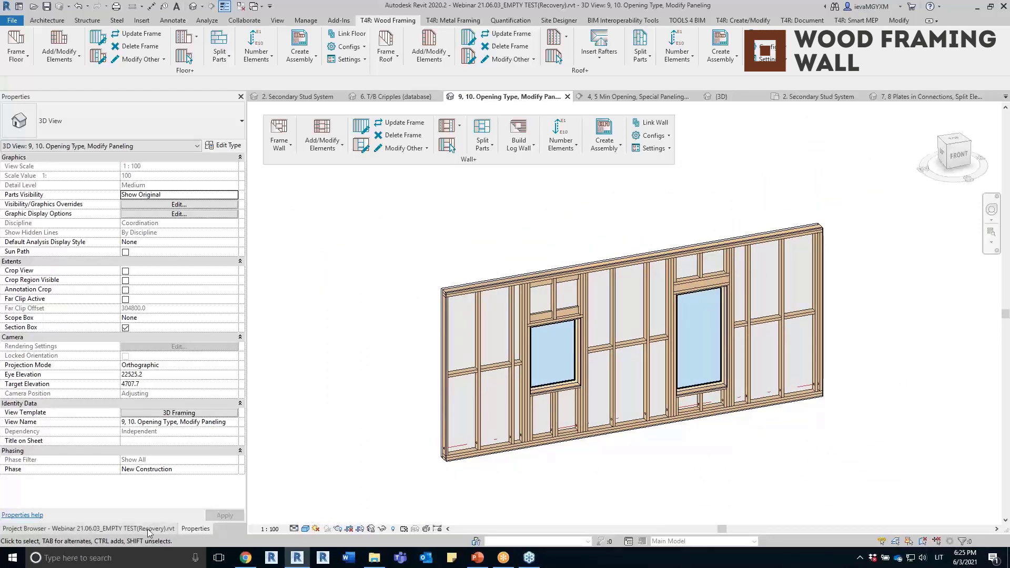
click(131, 528)
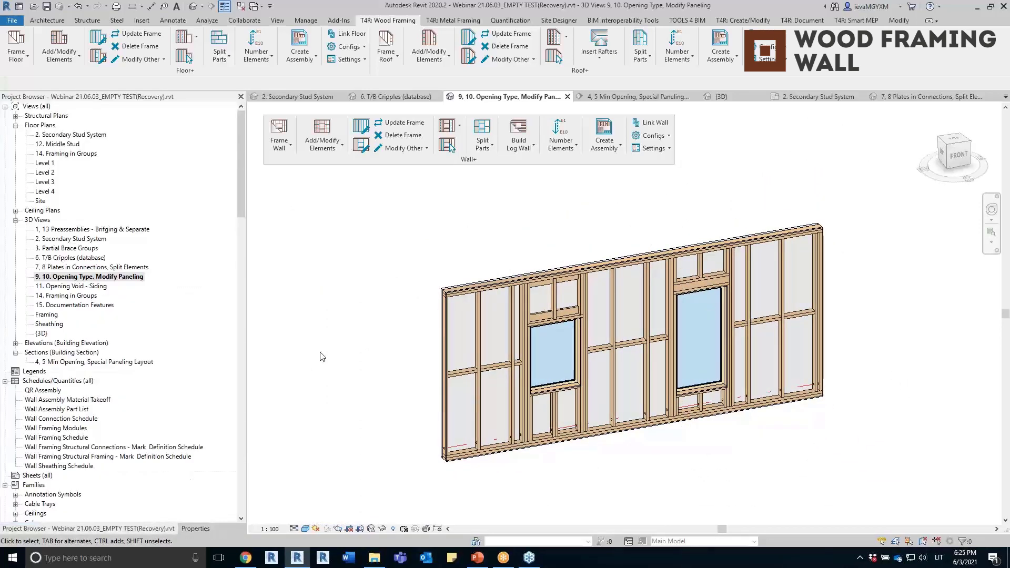
click(613, 323)
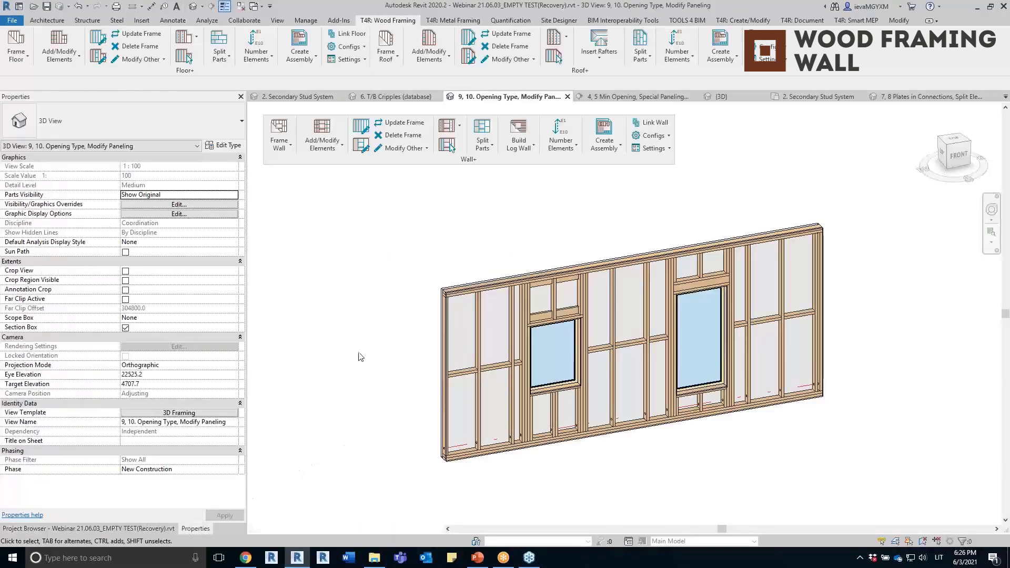
Step: Switch Parts Visibility back to Show Parts and check a sheathing part on the wall
click(179, 195)
click(158, 204)
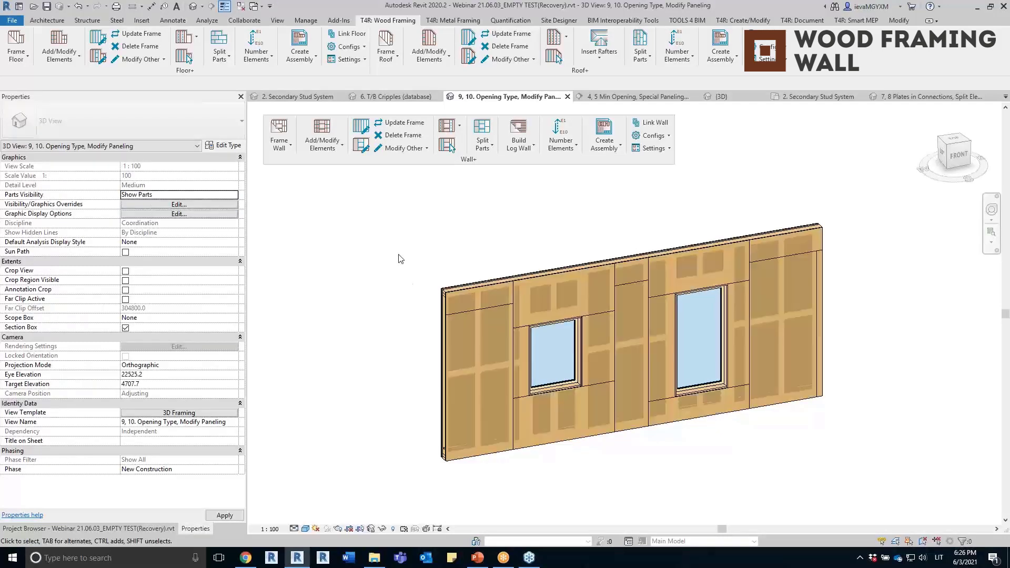
shift+middle_drag(411, 281, 607, 368)
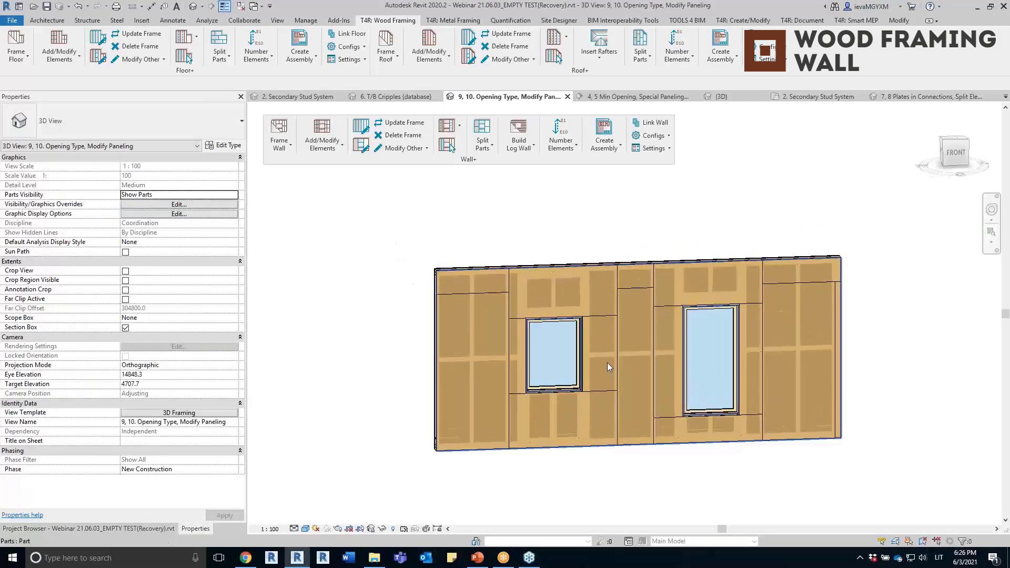
click(627, 336)
scroll(627, 336, up, 2)
key(Escape)
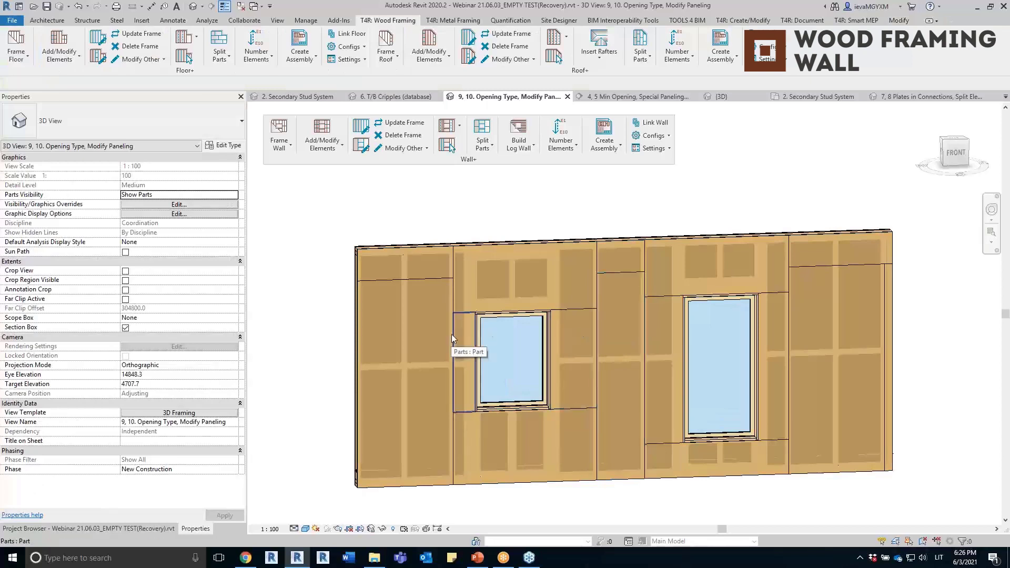
Step: Re-panel the wall's sheathing with the Frame - 1 Ex & 1 In Layers configuration
click(483, 147)
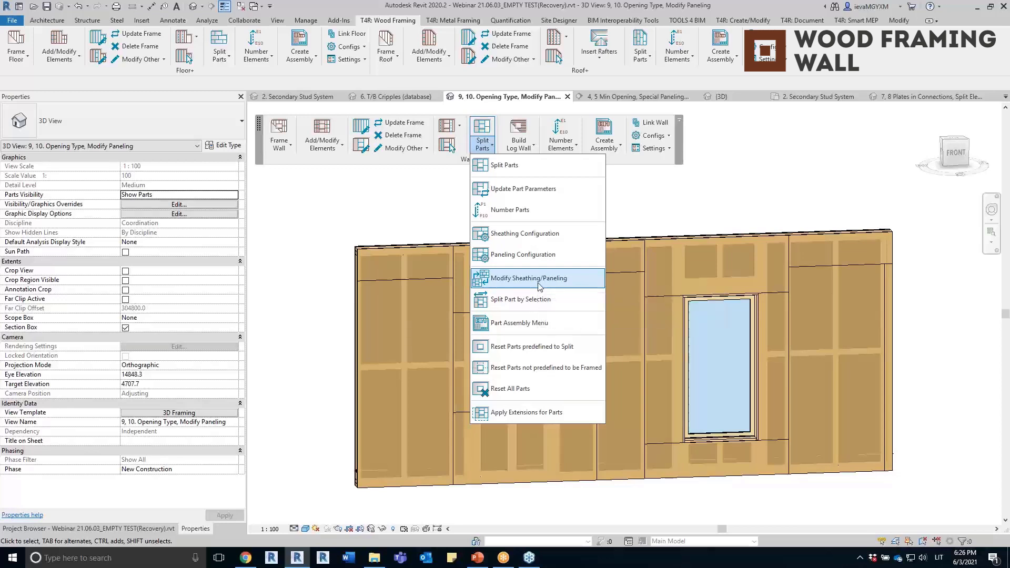
click(537, 279)
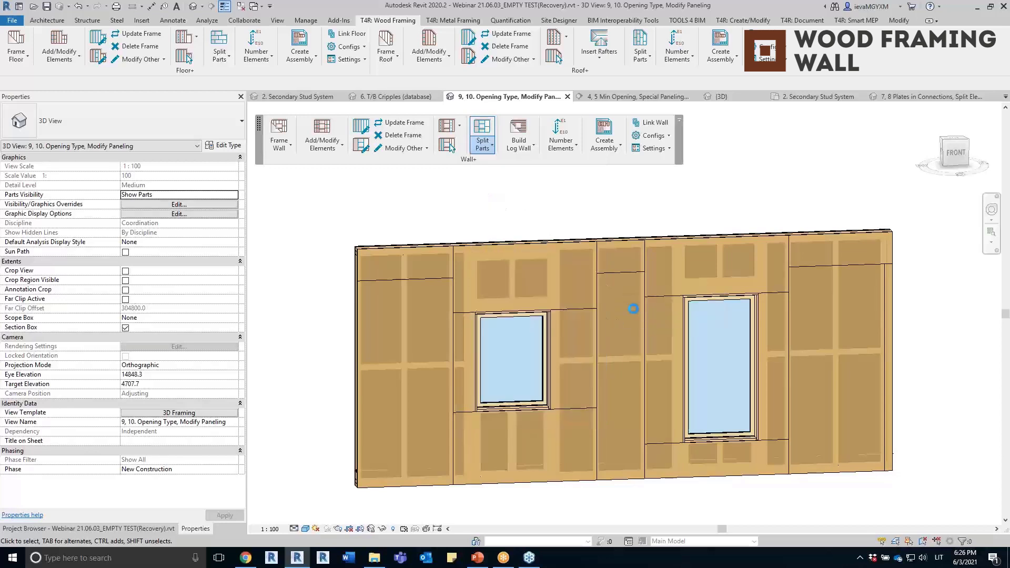
click(634, 308)
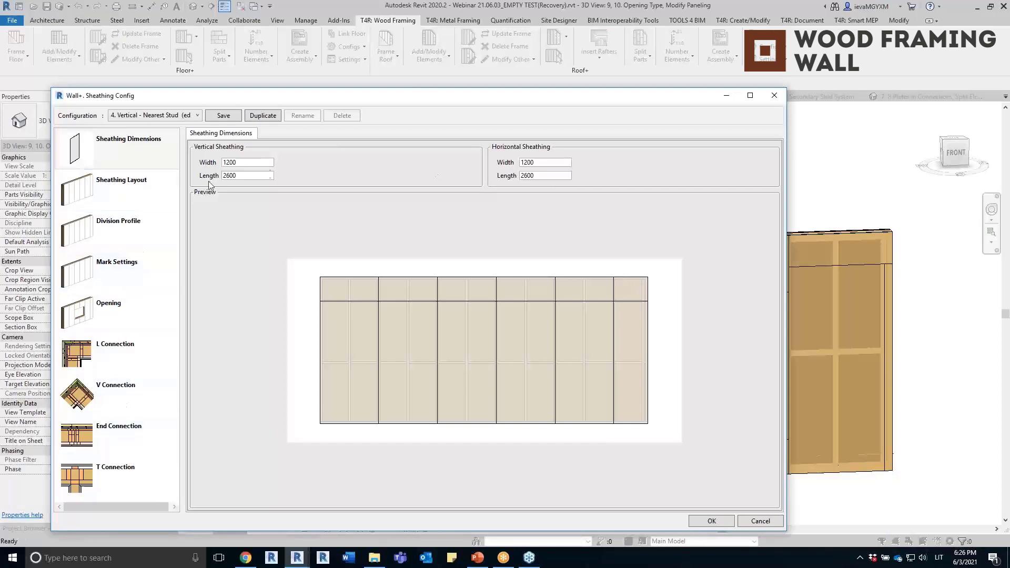
click(144, 204)
click(142, 150)
click(168, 116)
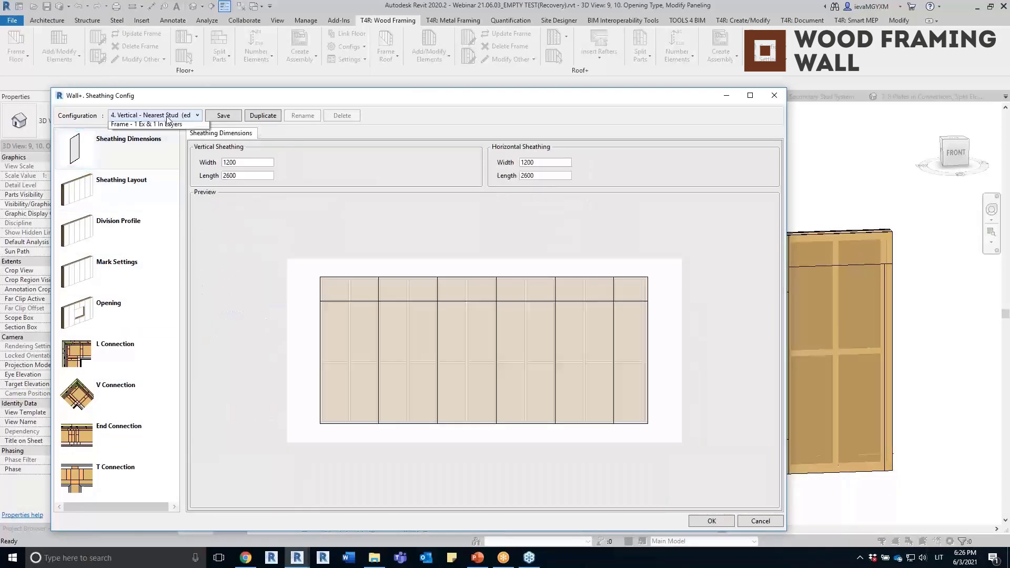
click(158, 157)
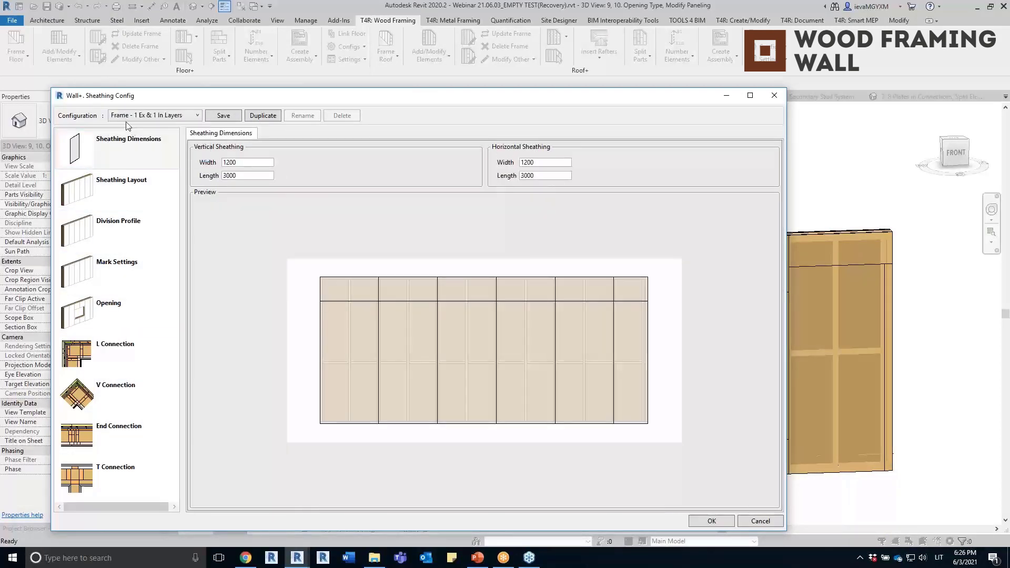
click(711, 522)
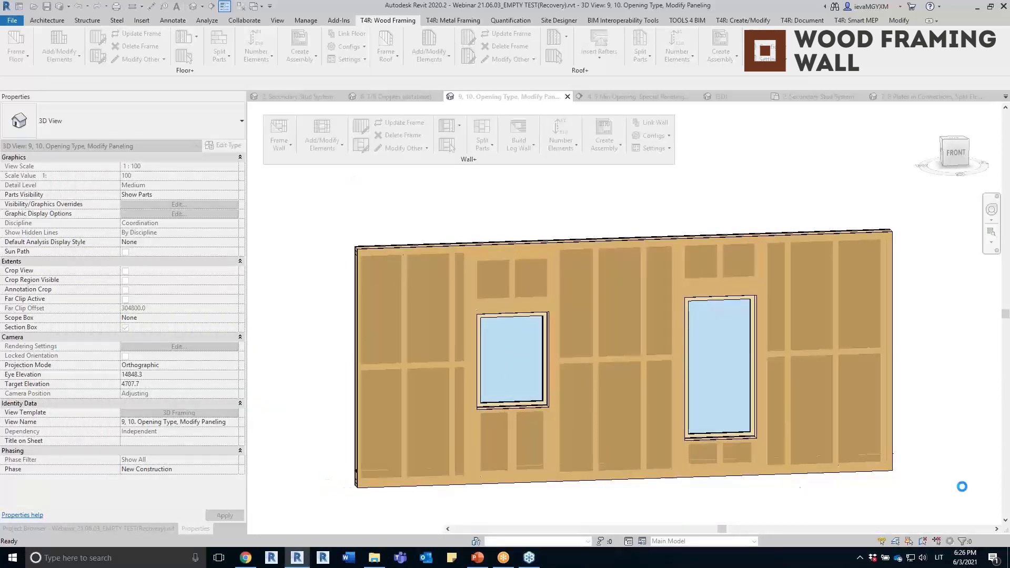
click(647, 274)
shift+middle_drag(647, 274, 653, 374)
key(Escape)
Step: Open the 11. Opening Void - Siding view and orbit to see the whole siding wall
click(136, 529)
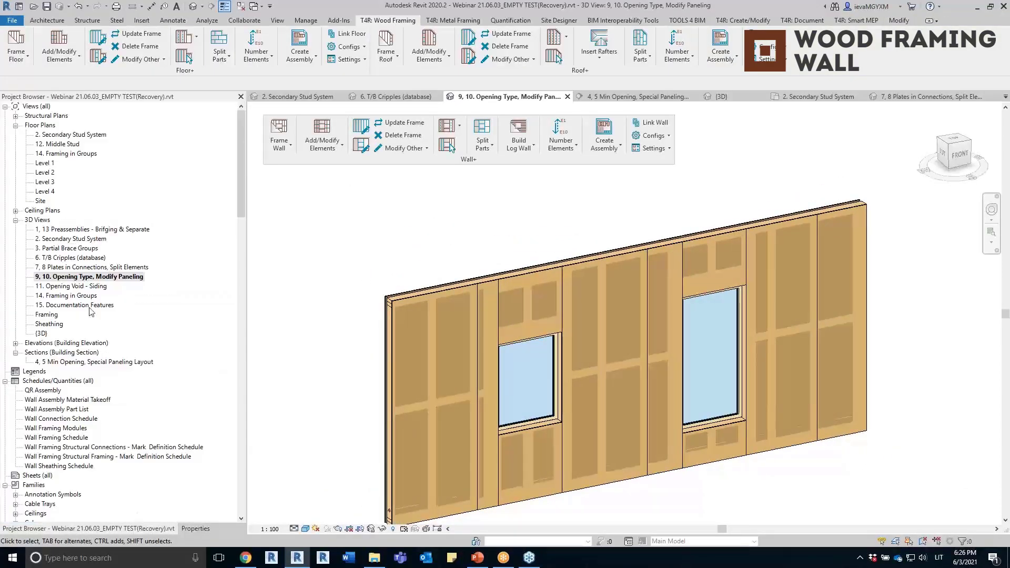
double_click(59, 287)
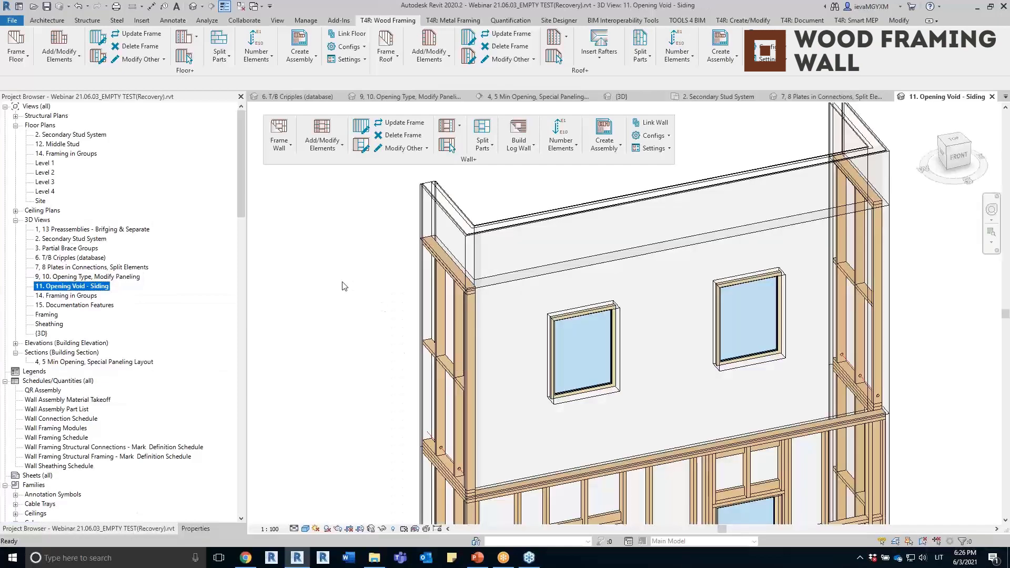
scroll(344, 286, down, 4)
shift+middle_drag(542, 300, 672, 317)
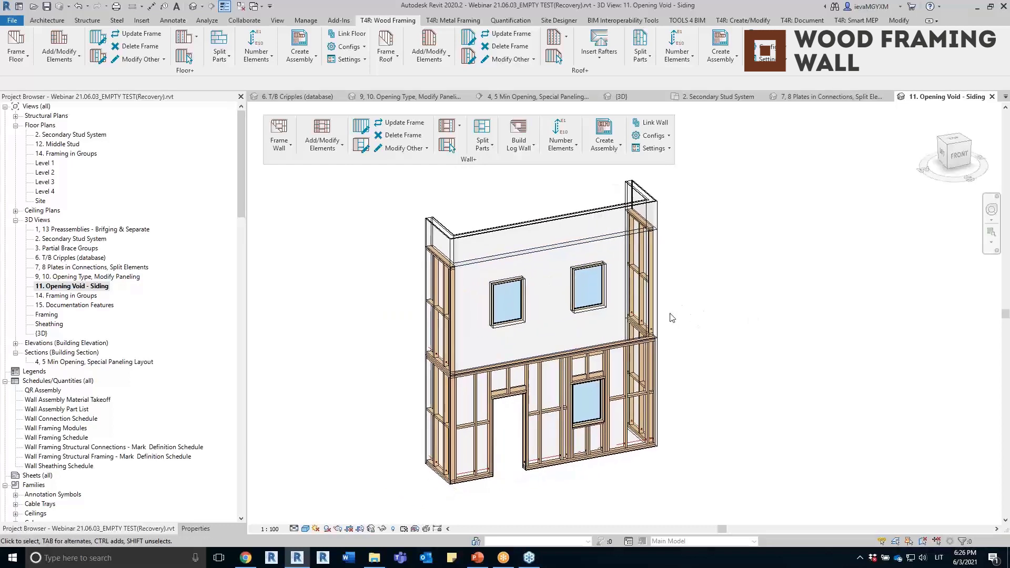
scroll(543, 323, up, 2)
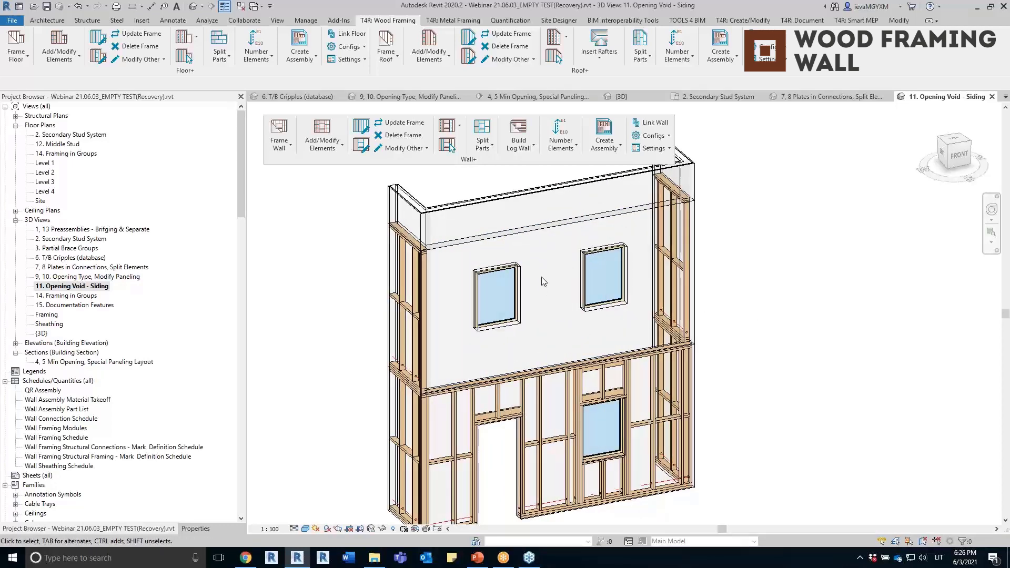
Step: Frame the upper siding wall using the Frame configuration
click(309, 186)
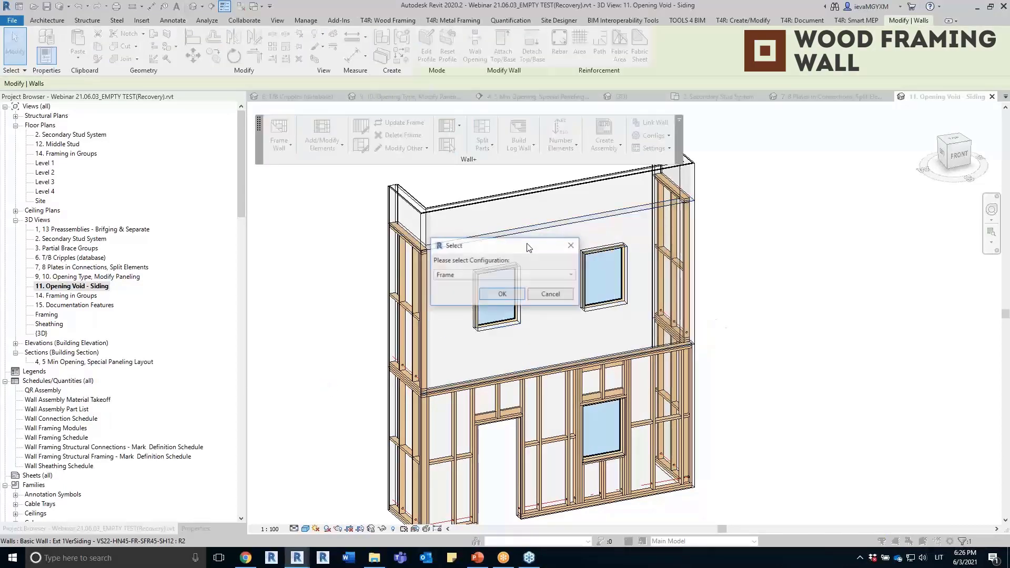
click(503, 295)
drag(579, 245, 300, 239)
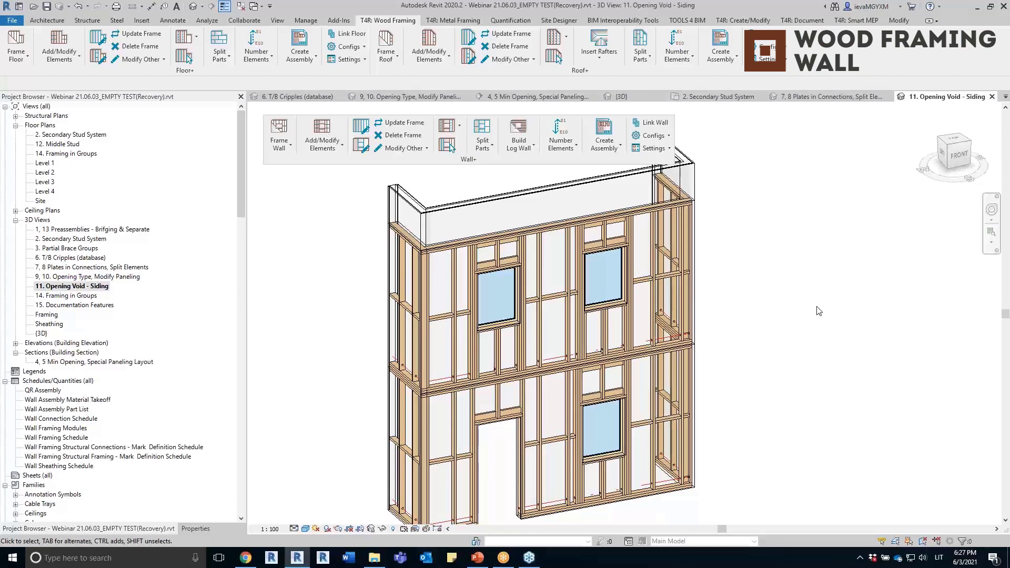
Step: Inspect the framing around the upper-left Fixed_Void 900 x 1200 window from the front
click(513, 284)
scroll(492, 274, up, 2)
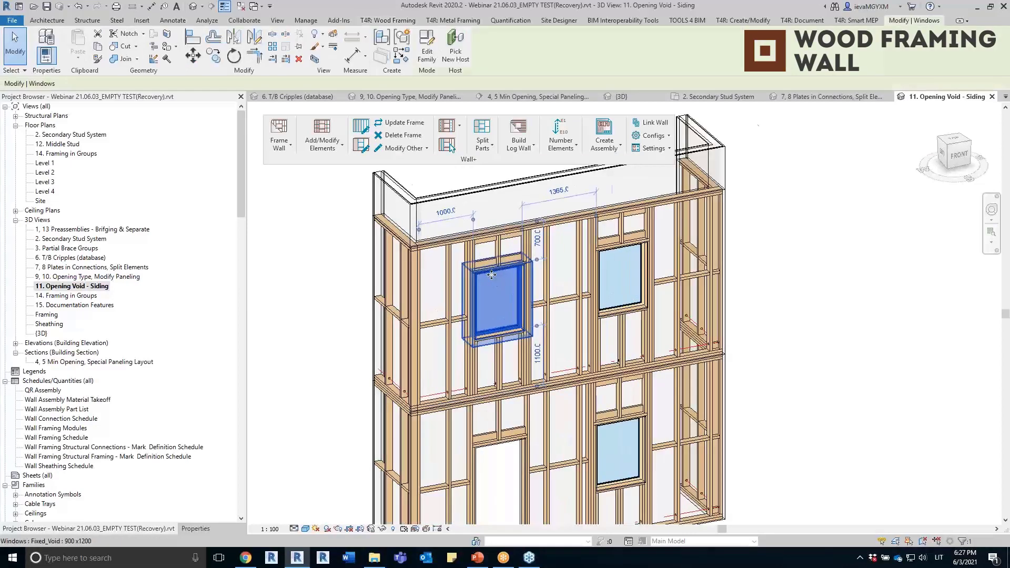
scroll(491, 275, up, 3)
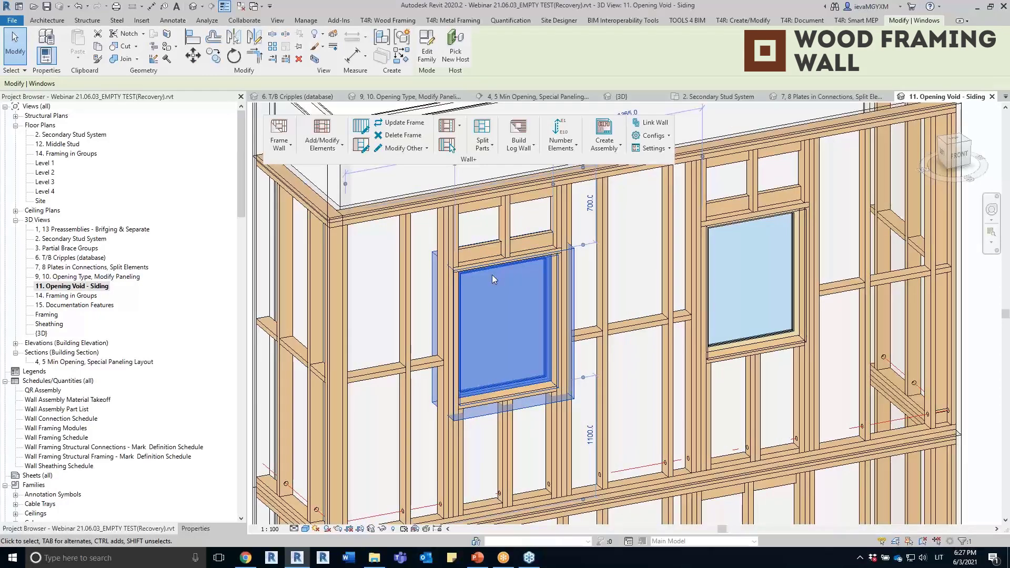
shift+middle_drag(507, 298, 521, 244)
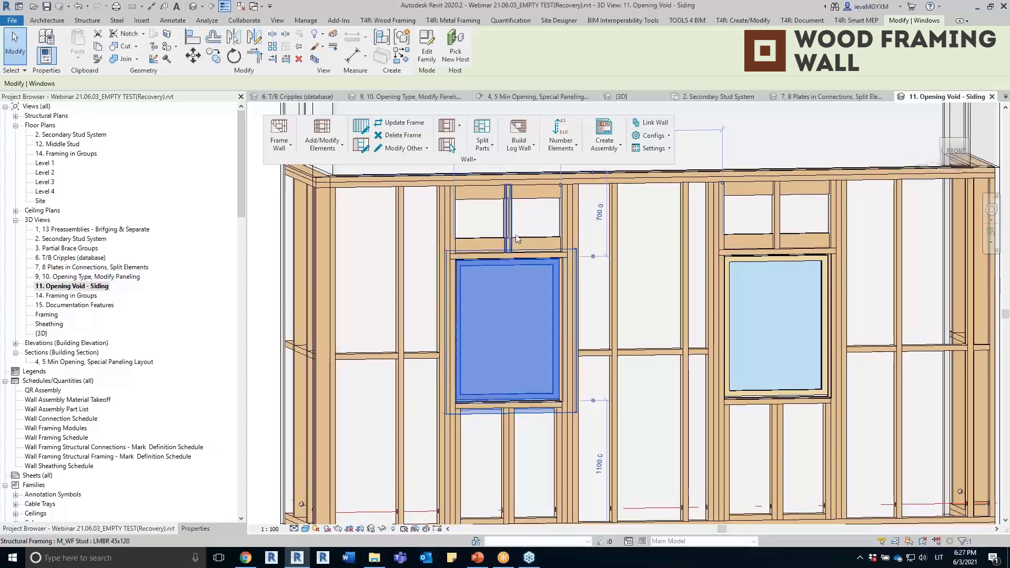
key(Escape)
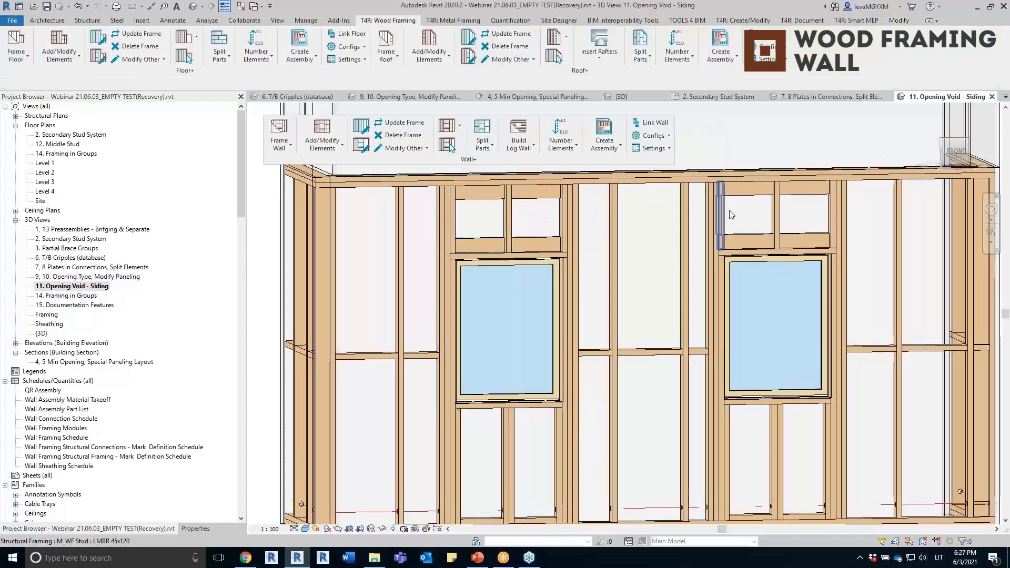
Step: Inspect the upper-right window void at an angle, then zoom back out
click(770, 257)
shift+middle_drag(794, 299, 771, 301)
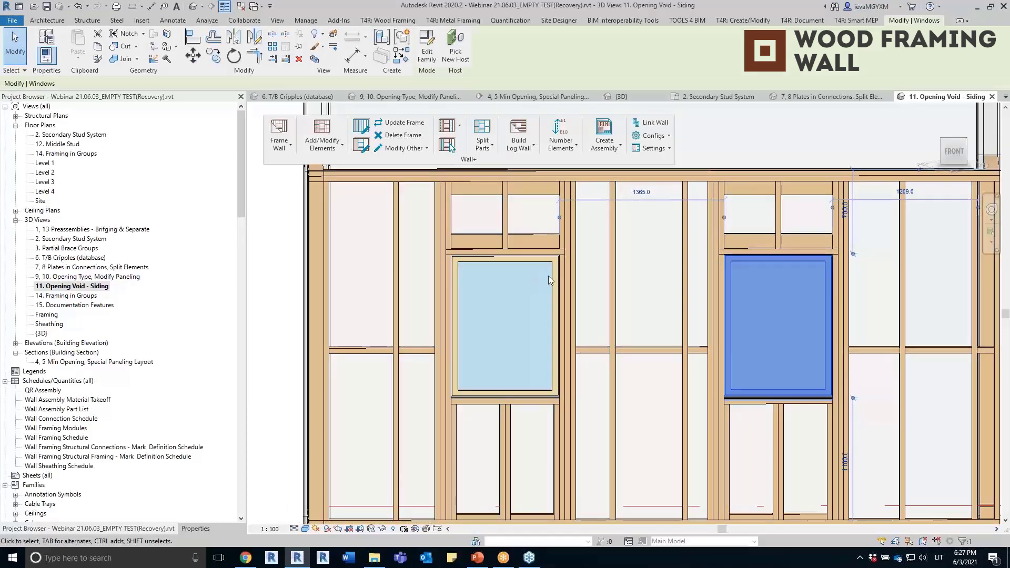
scroll(550, 274, up, 3)
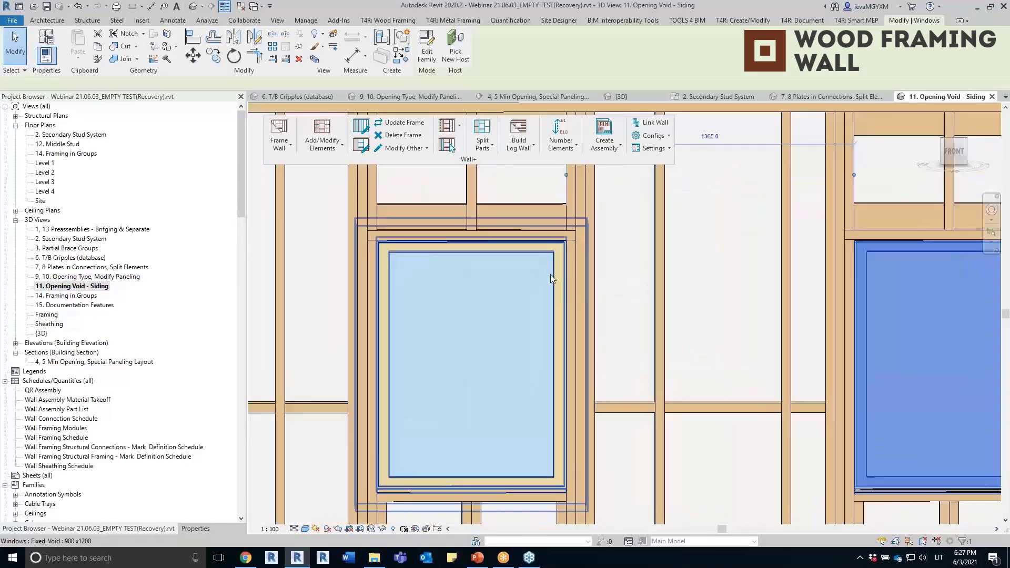
click(551, 274)
shift+middle_drag(550, 273, 538, 514)
key(Escape)
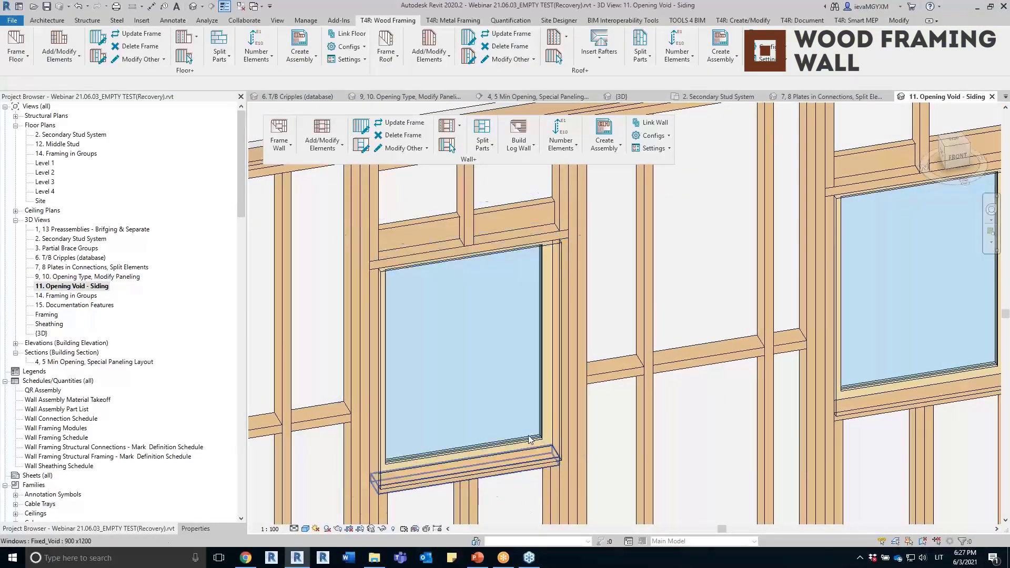
scroll(537, 332, down, 4)
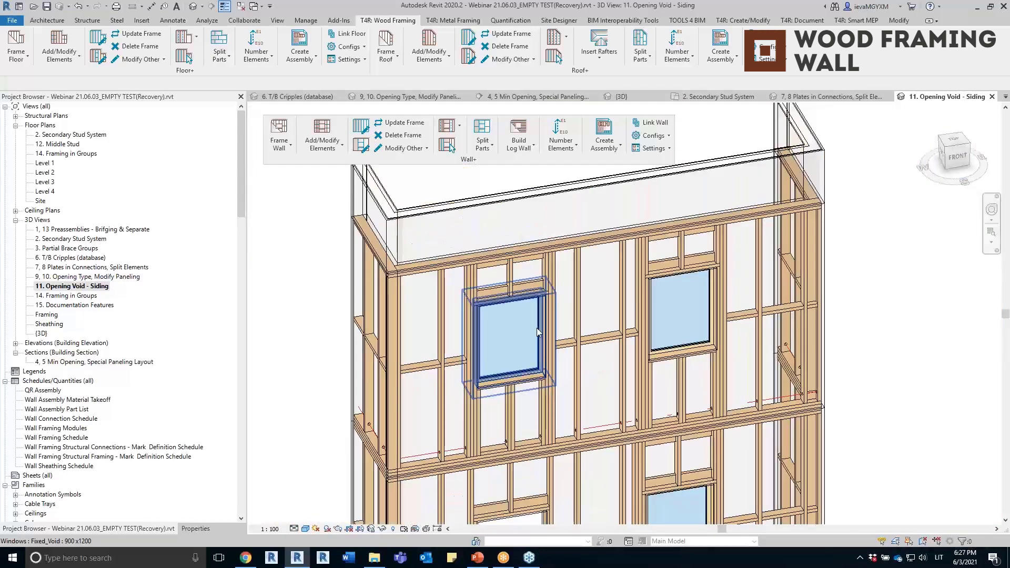
scroll(537, 331, down, 3)
scroll(617, 307, up, 4)
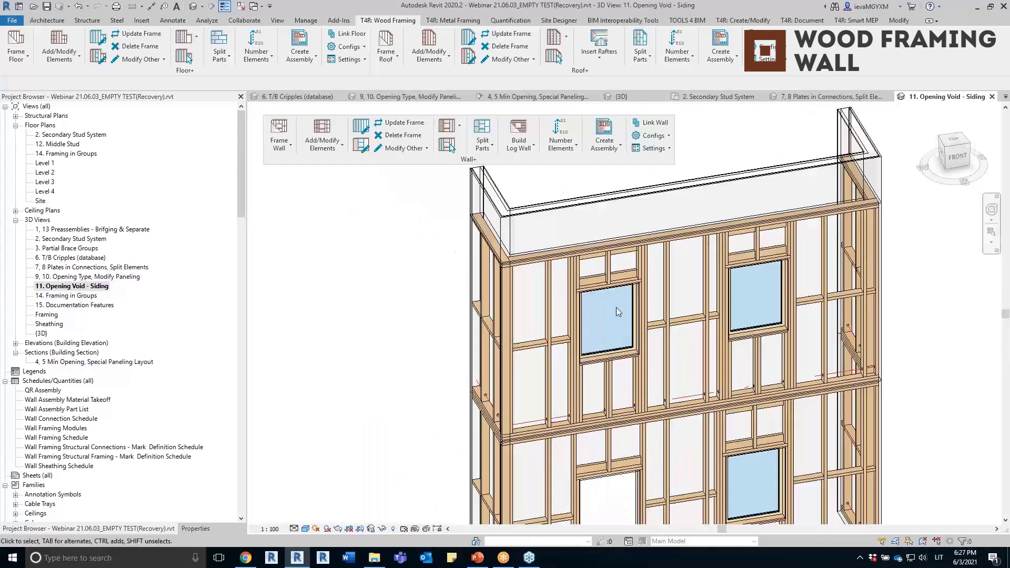
click(284, 145)
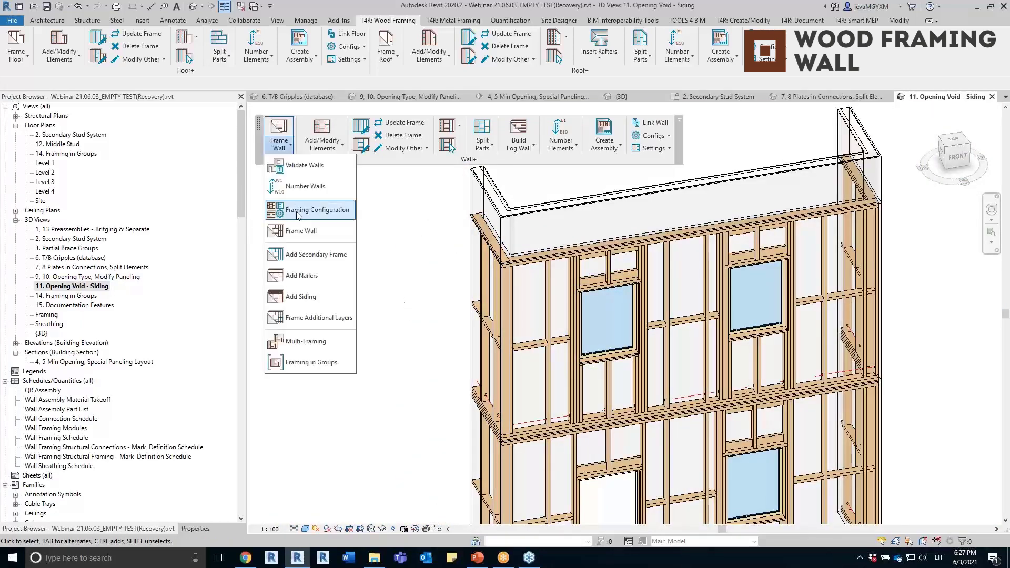
click(265, 323)
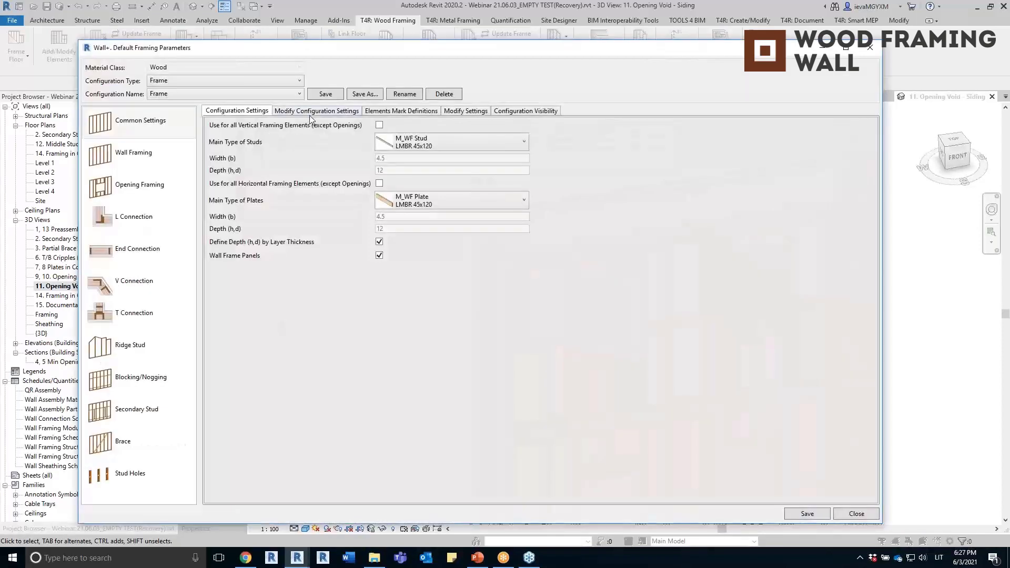
click(315, 111)
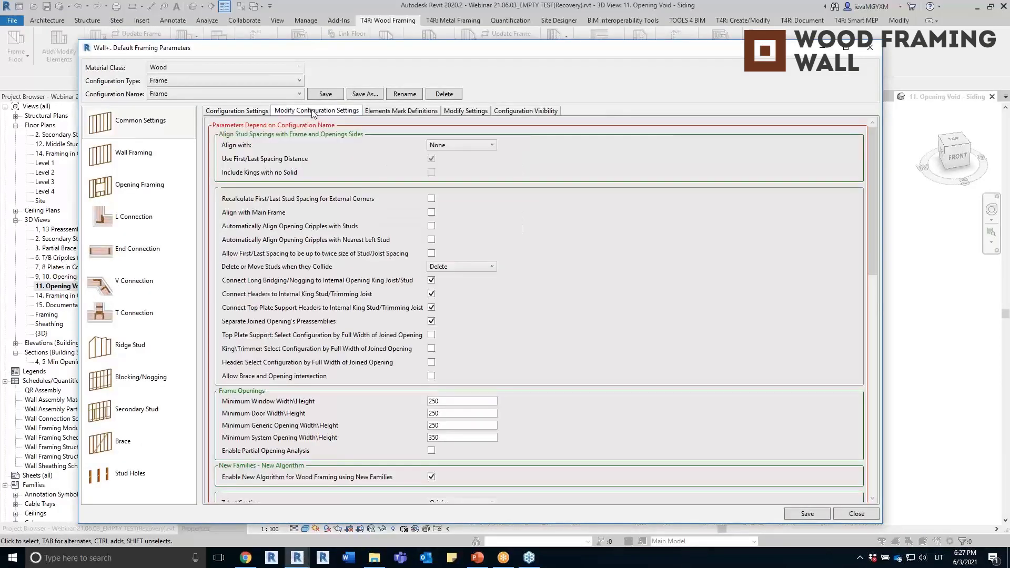
drag(876, 246, 875, 468)
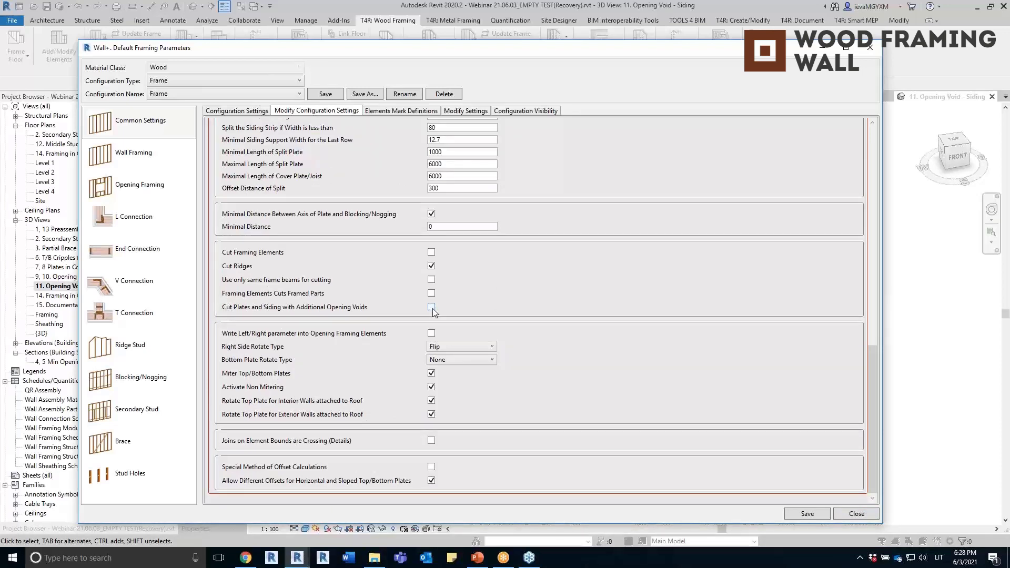
click(223, 85)
key(Return)
click(200, 96)
click(181, 137)
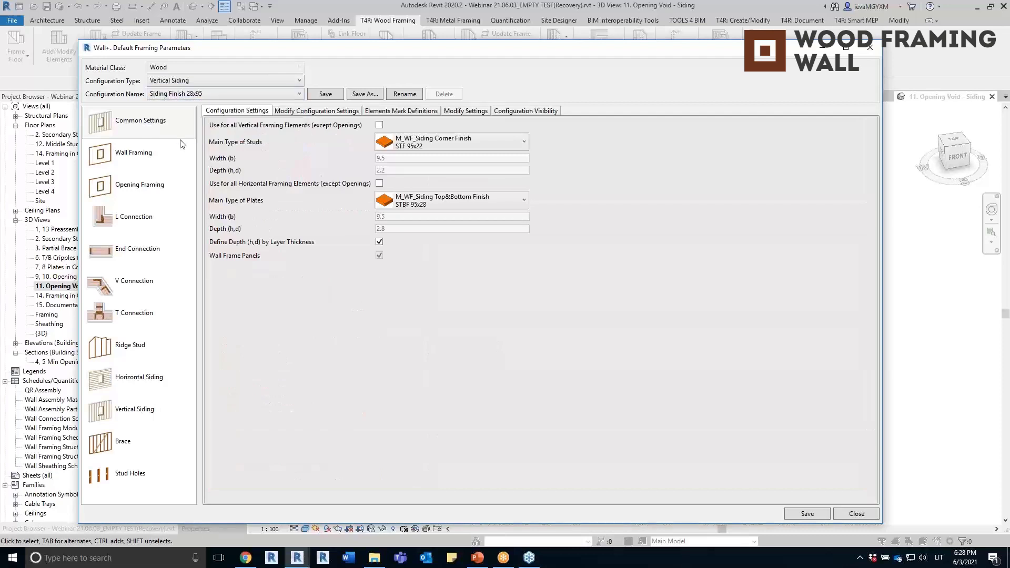
key(ctrl+Tab)
scroll(462, 414, down, 10)
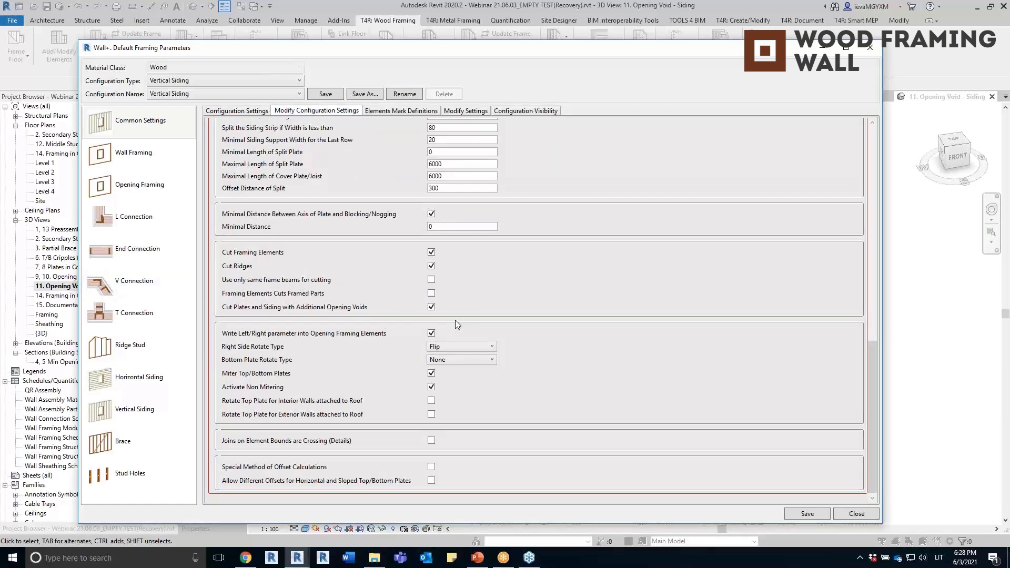
click(235, 95)
click(235, 95)
click(237, 81)
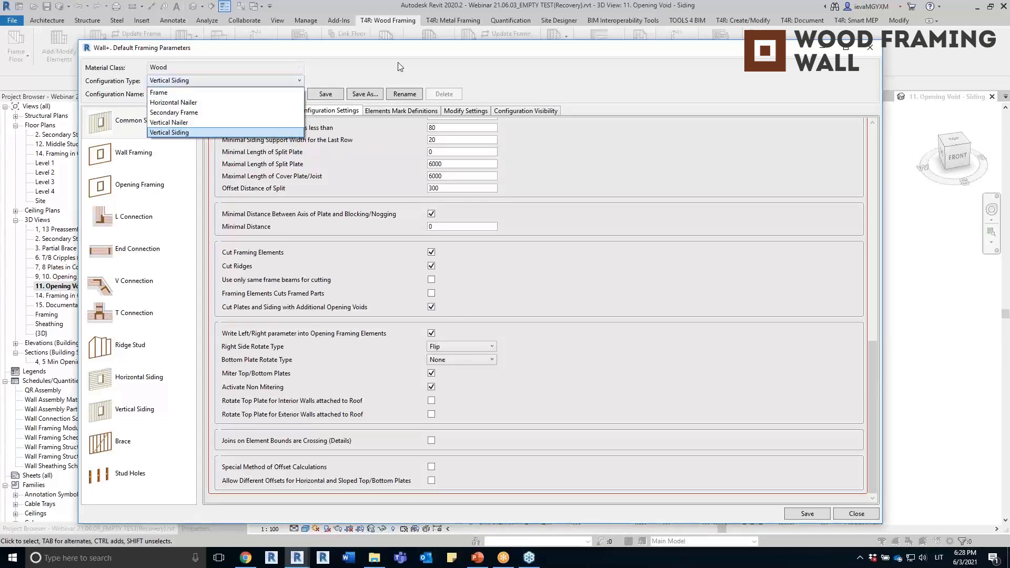
click(873, 50)
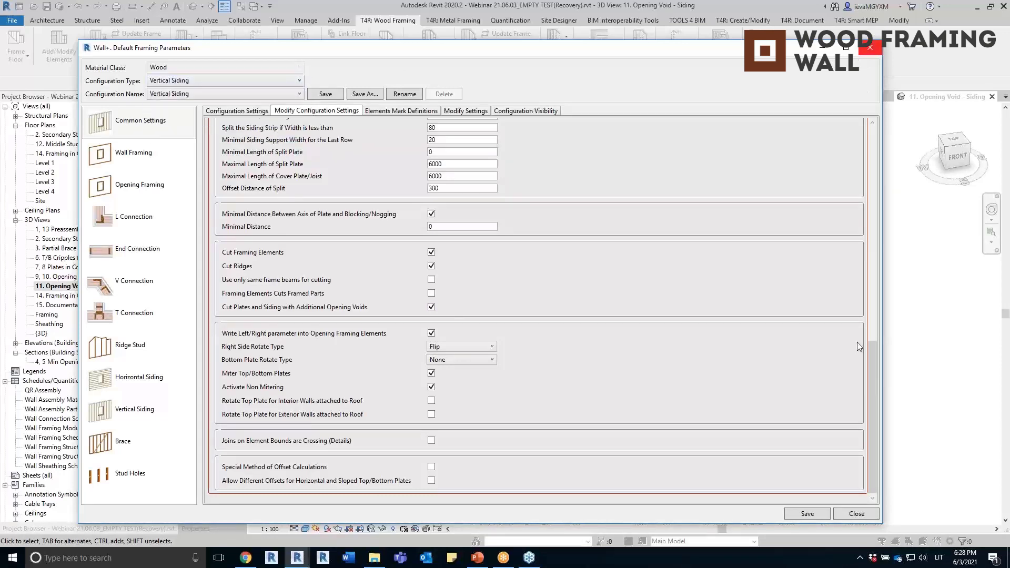
click(871, 45)
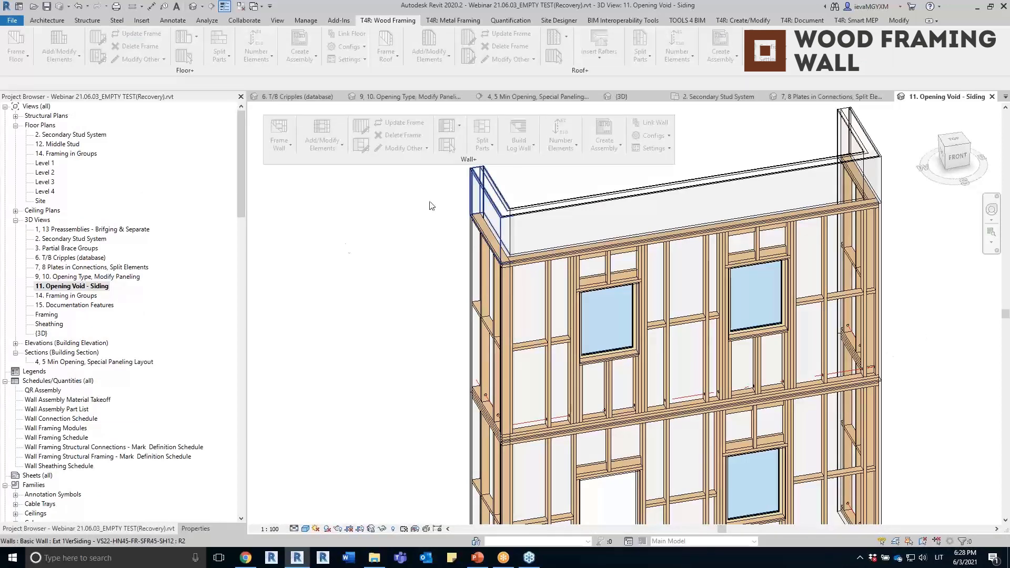
Step: Crossing-select all the wall framing and run Frame Additional Layers to generate the siding
click(280, 142)
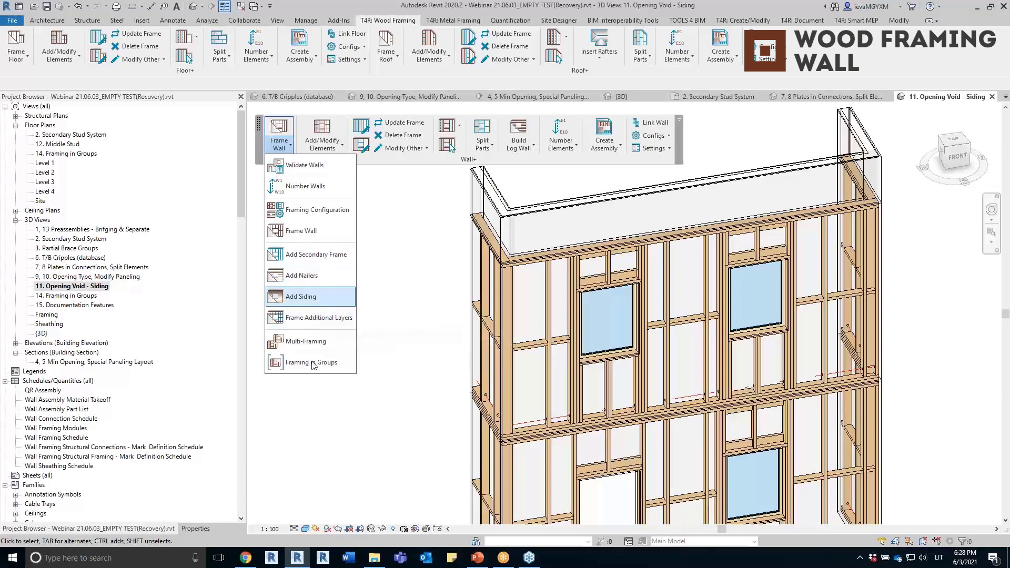
click(343, 439)
scroll(390, 344, down, 3)
drag(568, 486, 495, 342)
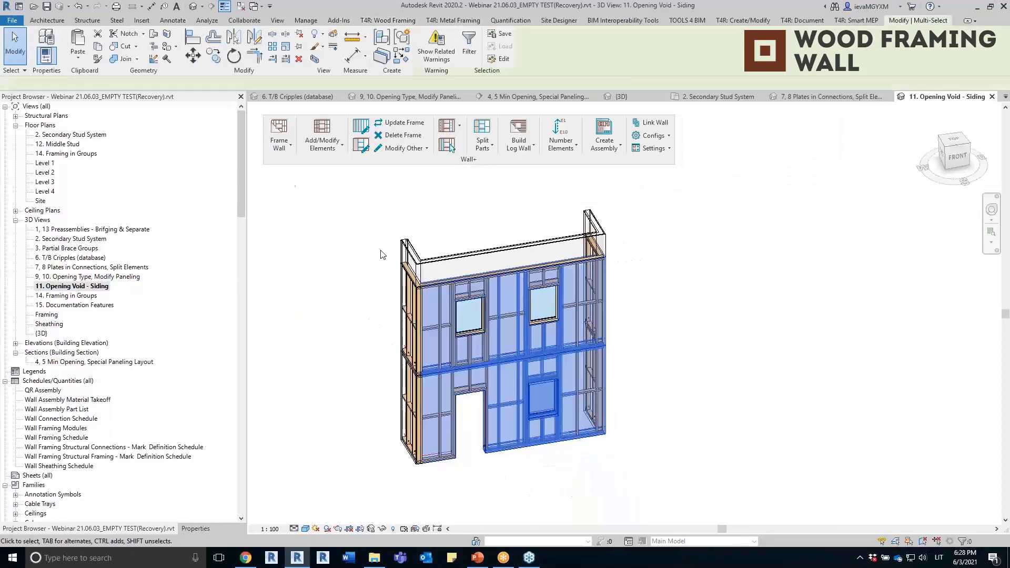
click(279, 142)
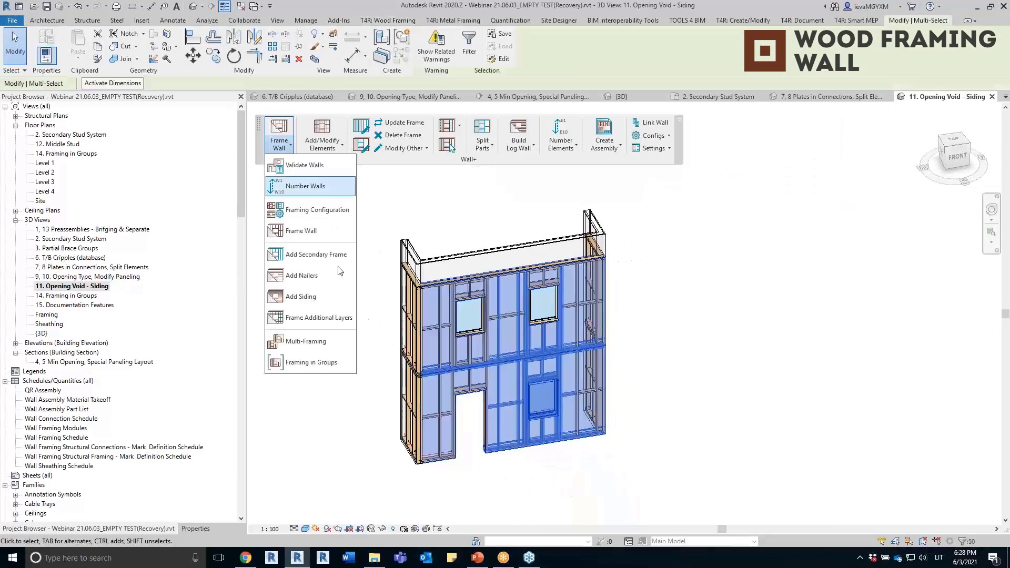
click(324, 320)
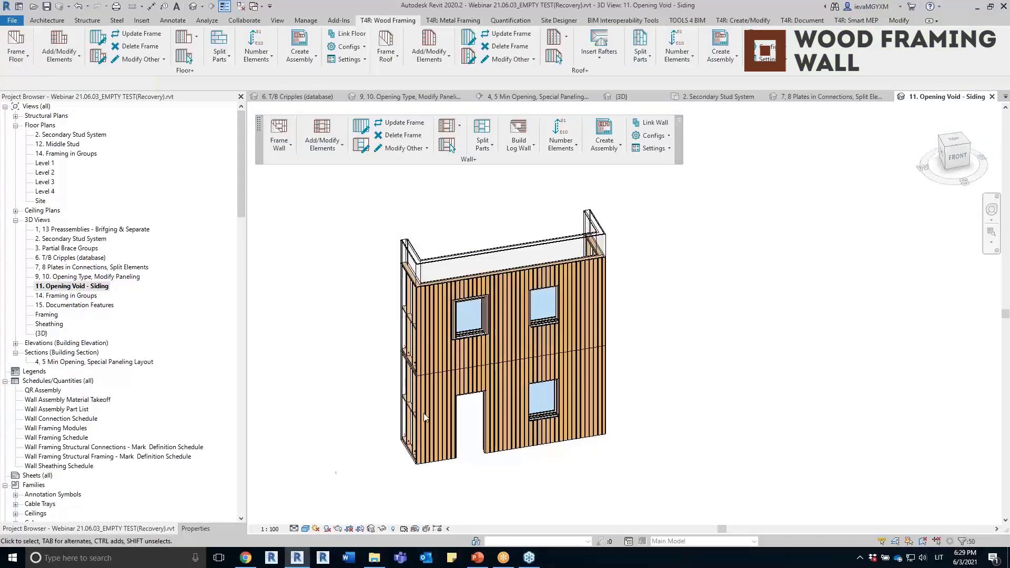
Step: Orbit to the back of the wall and check a stud above the door opening
shift+middle_drag(708, 380, 421, 410)
scroll(365, 368, up, 5)
shift+middle_drag(366, 367, 840, 315)
scroll(530, 507, up, 4)
click(530, 506)
key(Escape)
scroll(538, 408, down, 5)
scroll(530, 273, up, 5)
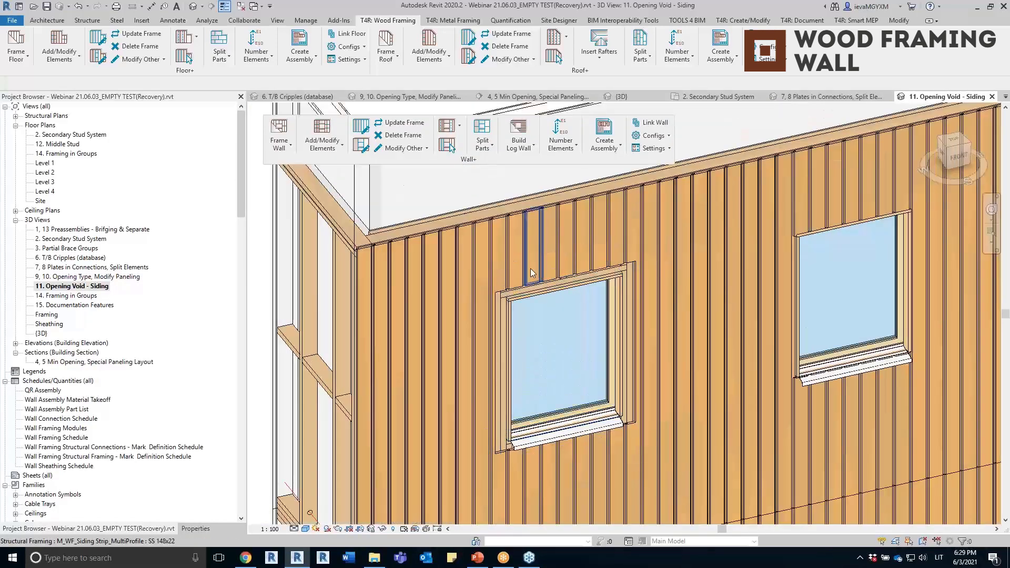
click(530, 273)
shift+middle_drag(548, 350, 523, 361)
ctrl+click(497, 440)
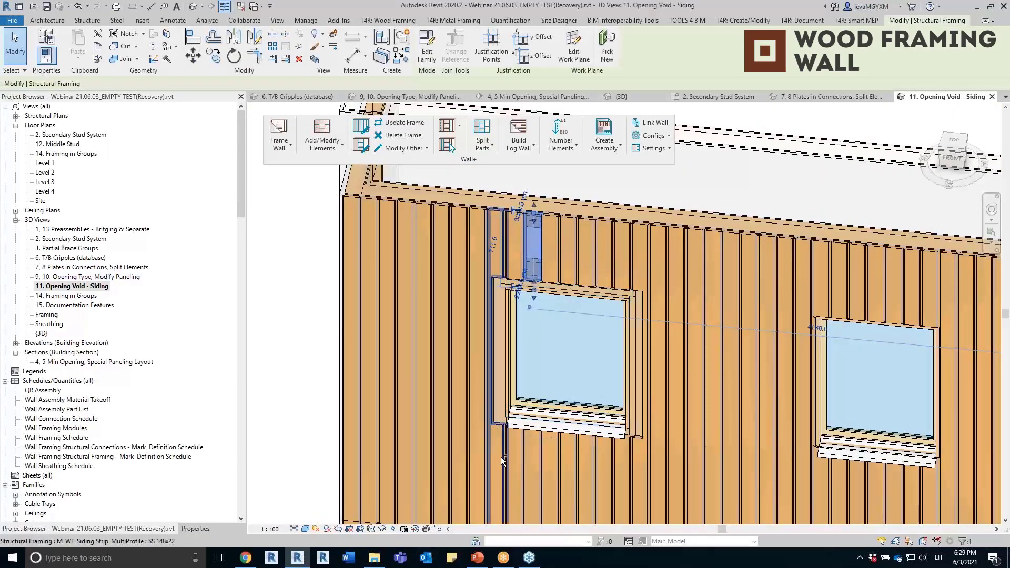
shift+middle_drag(585, 463, 639, 333)
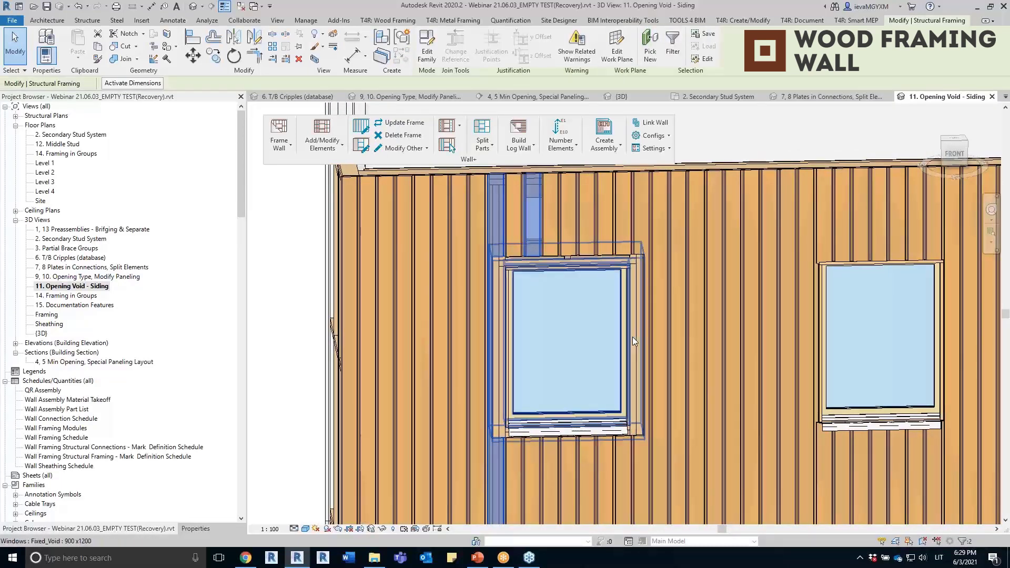
key(Escape)
click(862, 244)
click(899, 242)
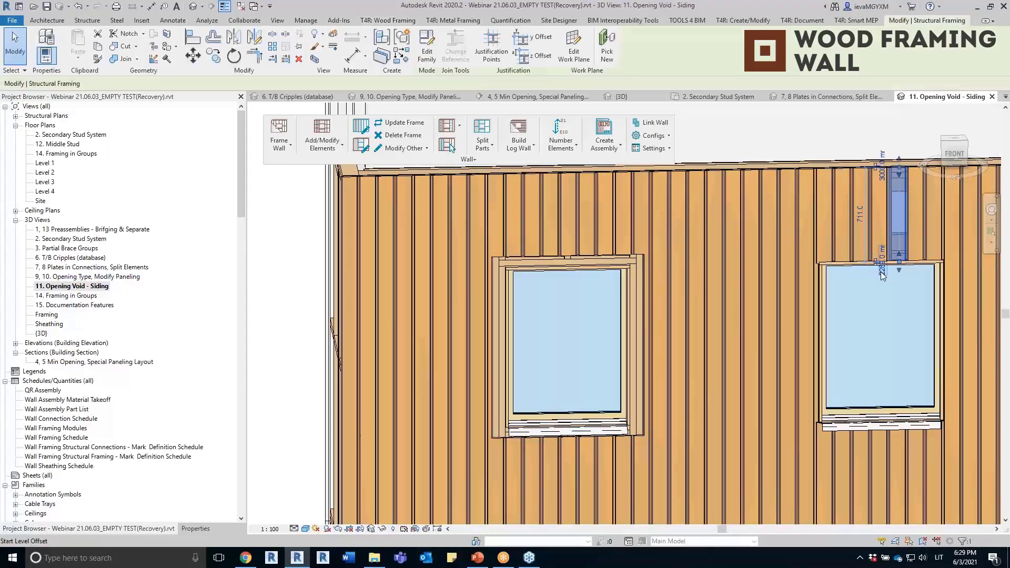
scroll(877, 314, down, 5)
shift+middle_drag(849, 332, 542, 312)
key(Escape)
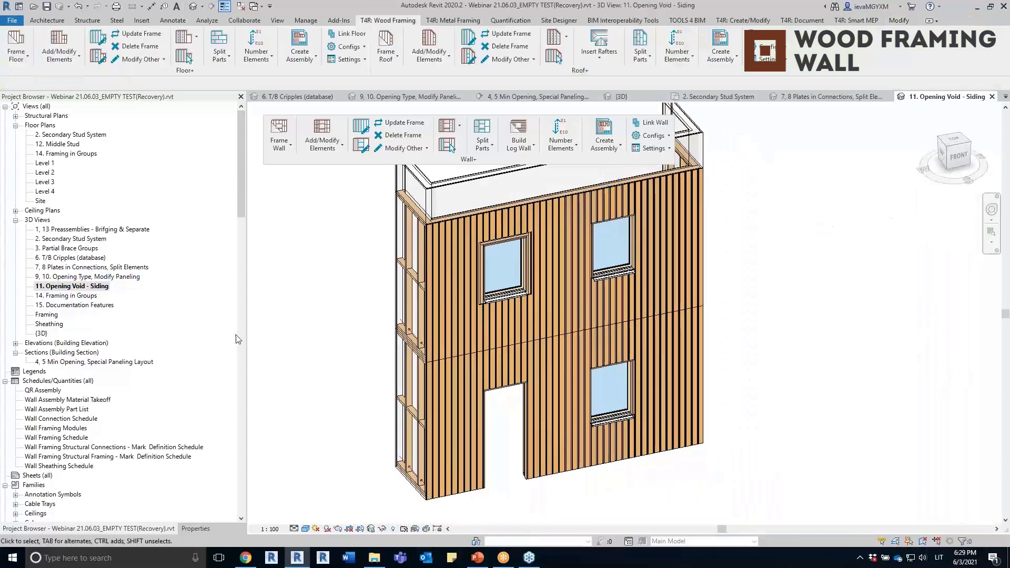
Step: Open the 12. Middle Stud floor plan and check the detail line beside the right wall
double_click(62, 144)
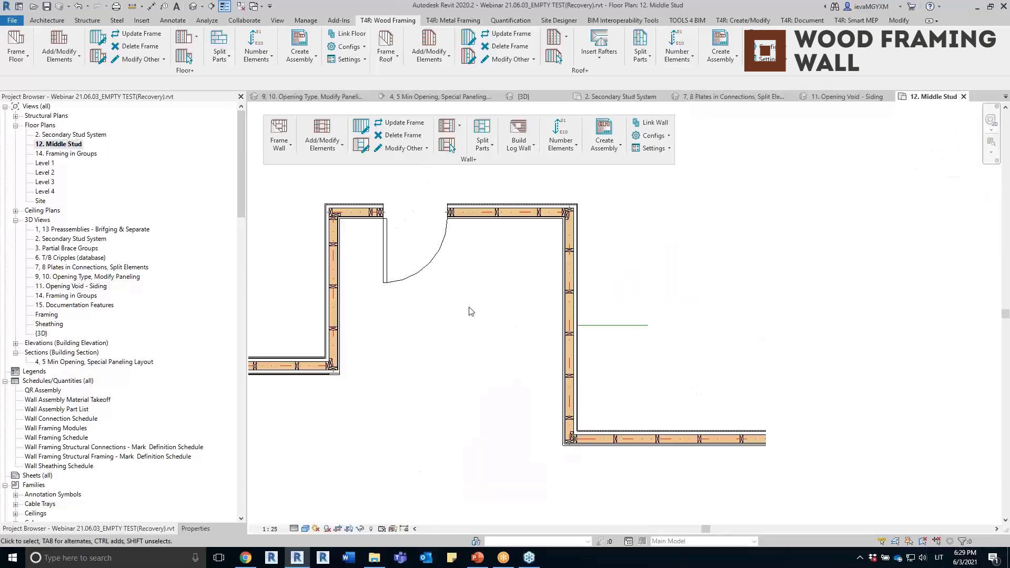
scroll(779, 322, up, 4)
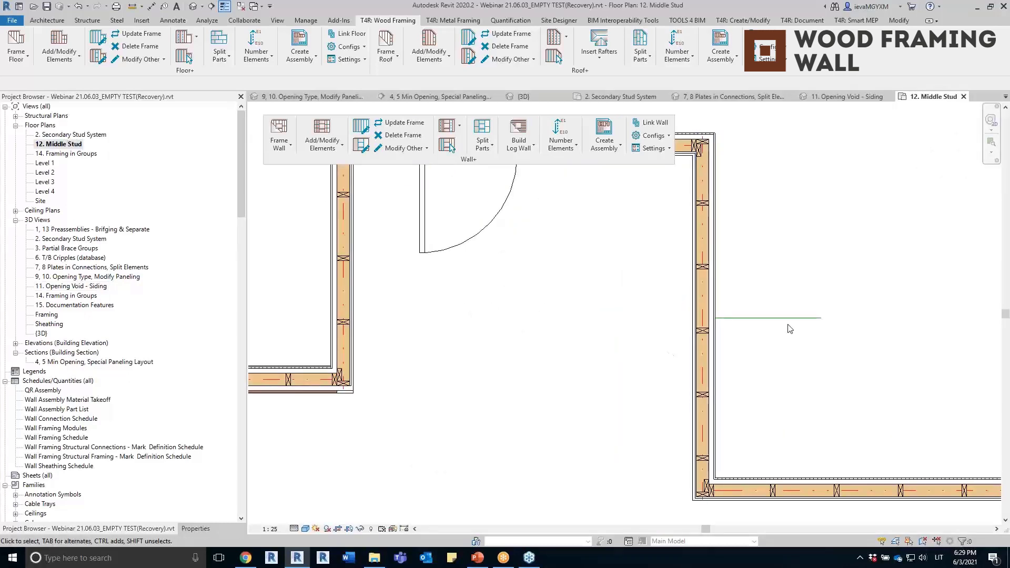
click(778, 319)
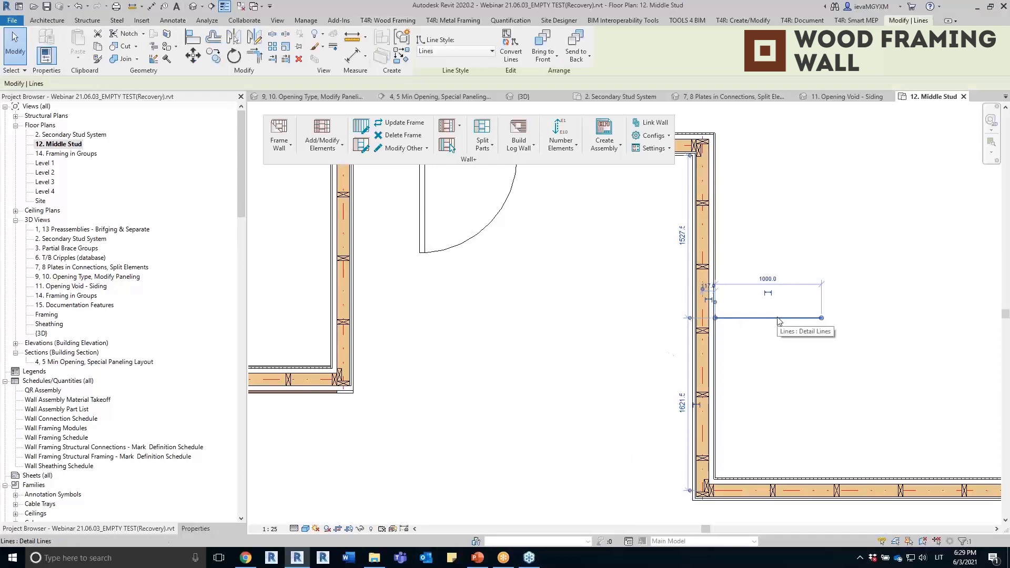
click(785, 361)
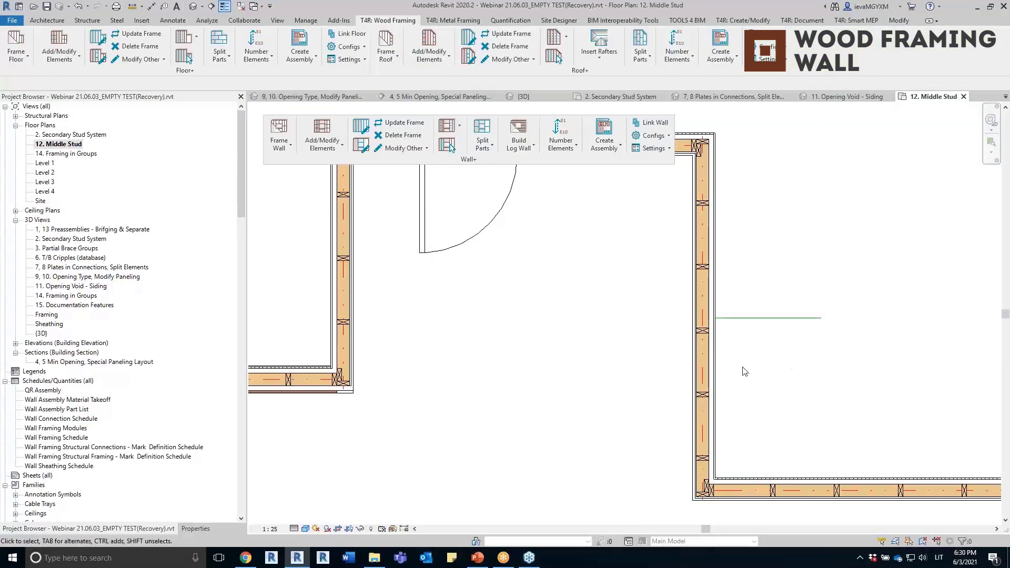
Step: Run Frame Wall on the right wall
middle_drag(744, 372, 845, 364)
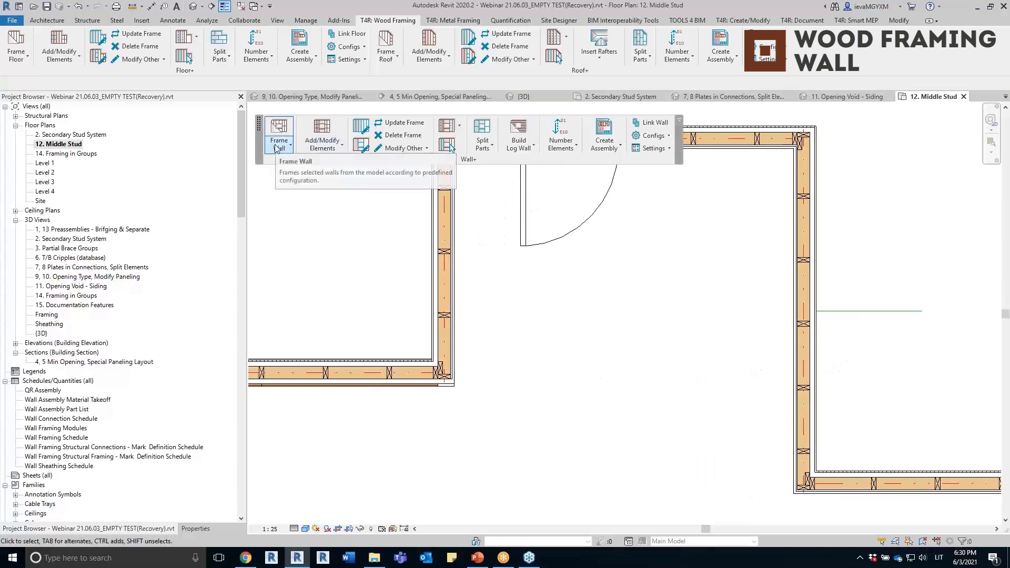
click(361, 127)
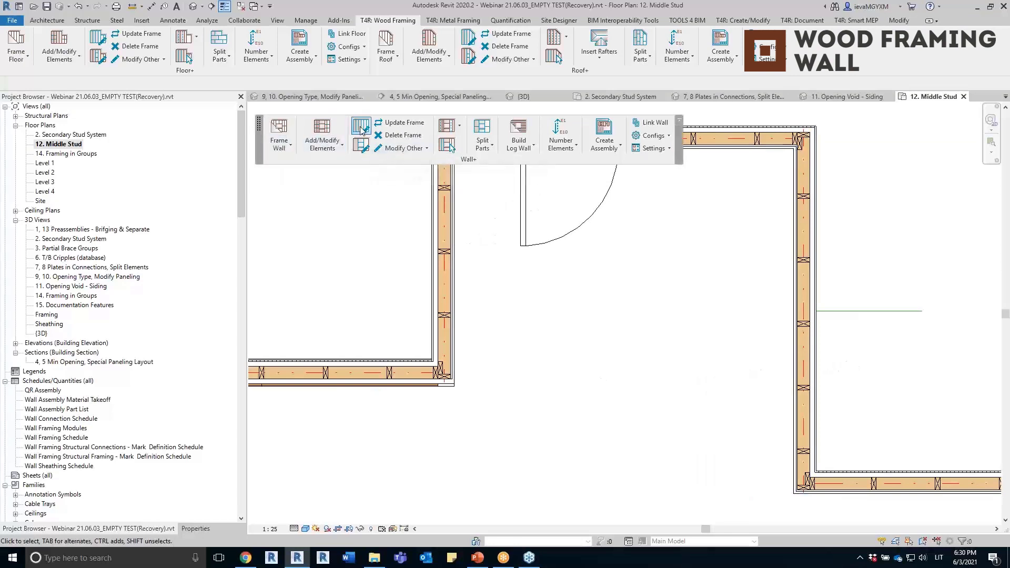
click(806, 323)
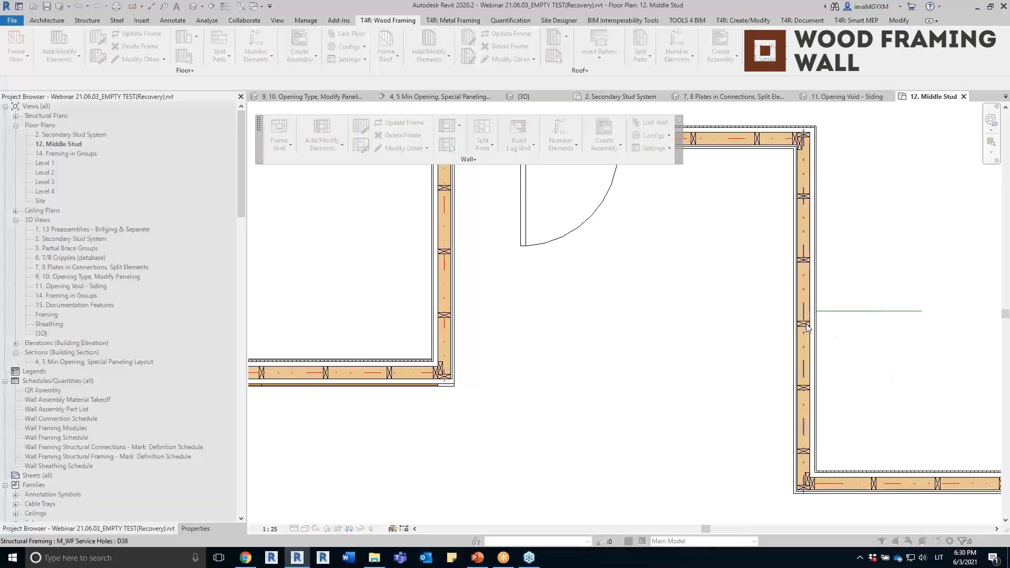
Step: Set the Middle Stud count to 2 with type LMBR 34x120 and regenerate the framing
scroll(809, 327, up, 3)
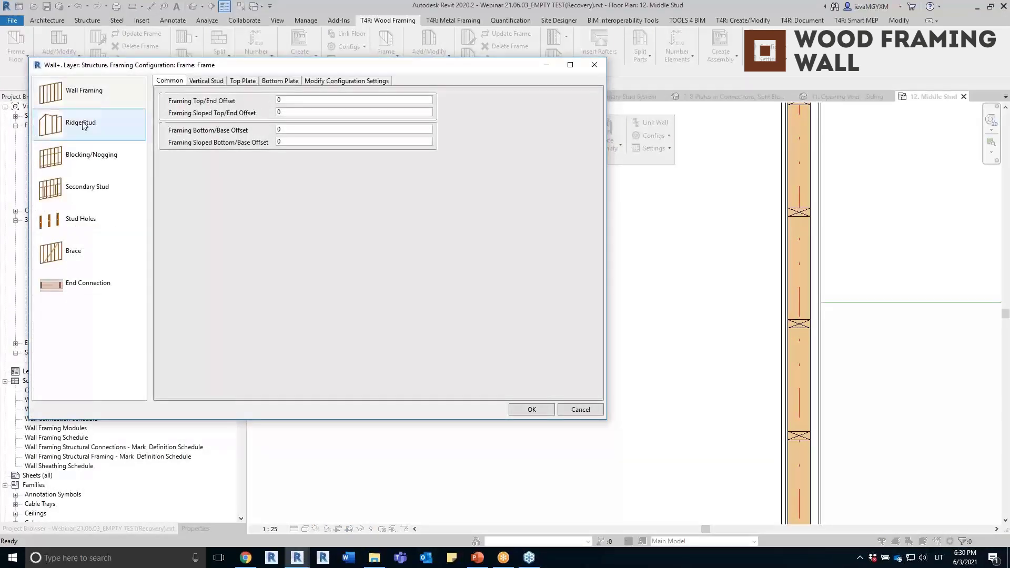
click(95, 123)
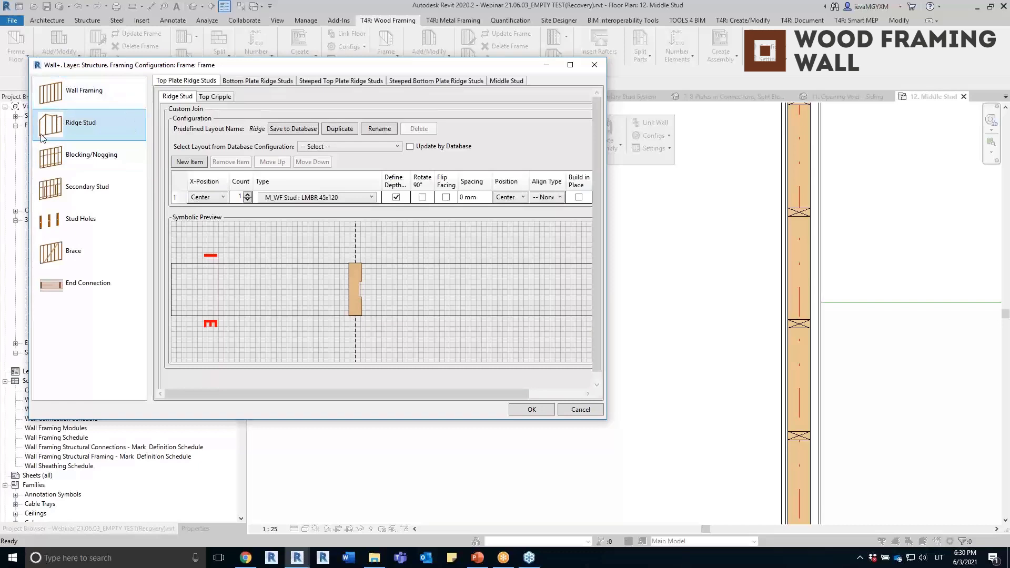
click(506, 81)
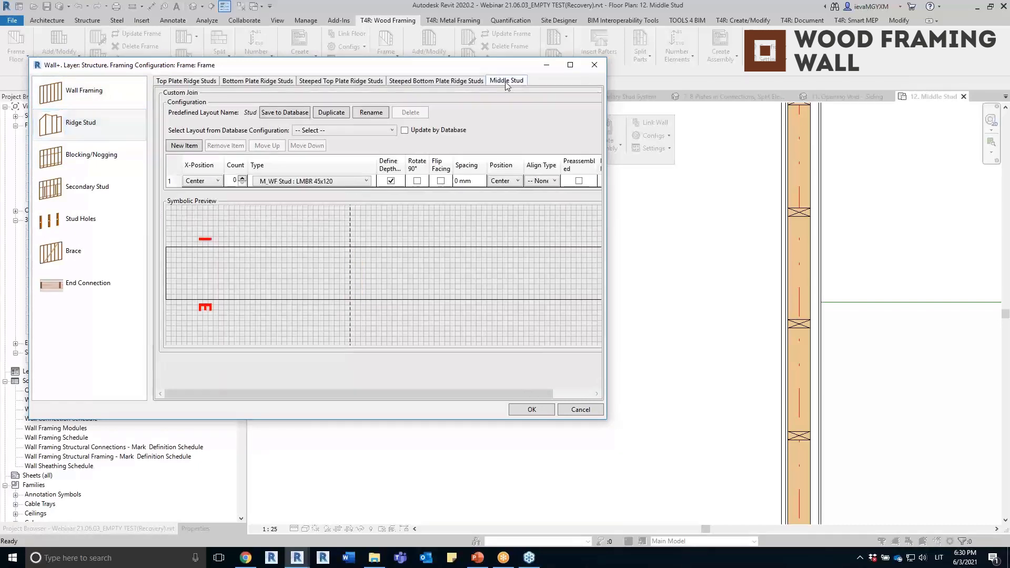
drag(606, 211, 731, 211)
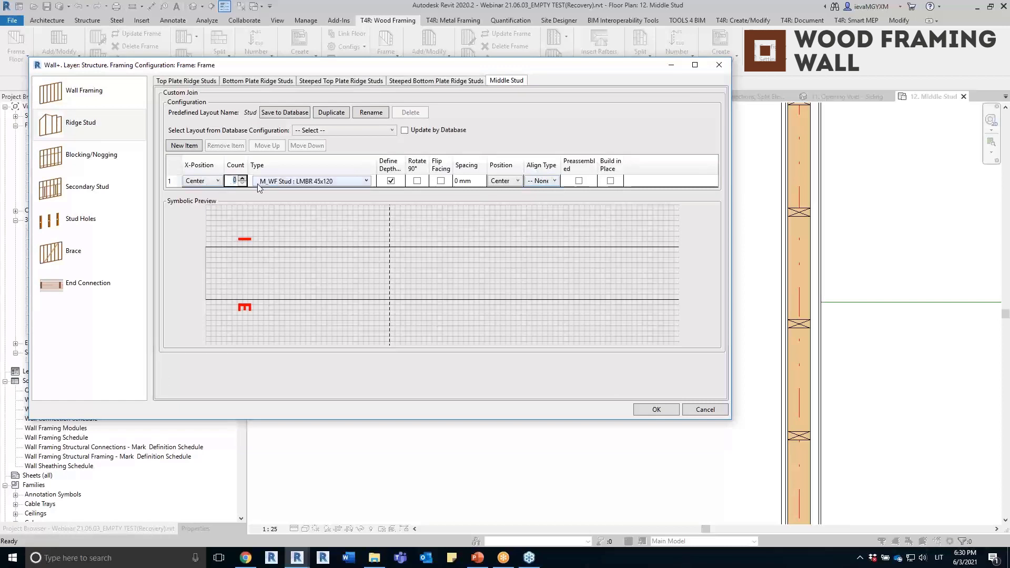
text(2)
click(309, 182)
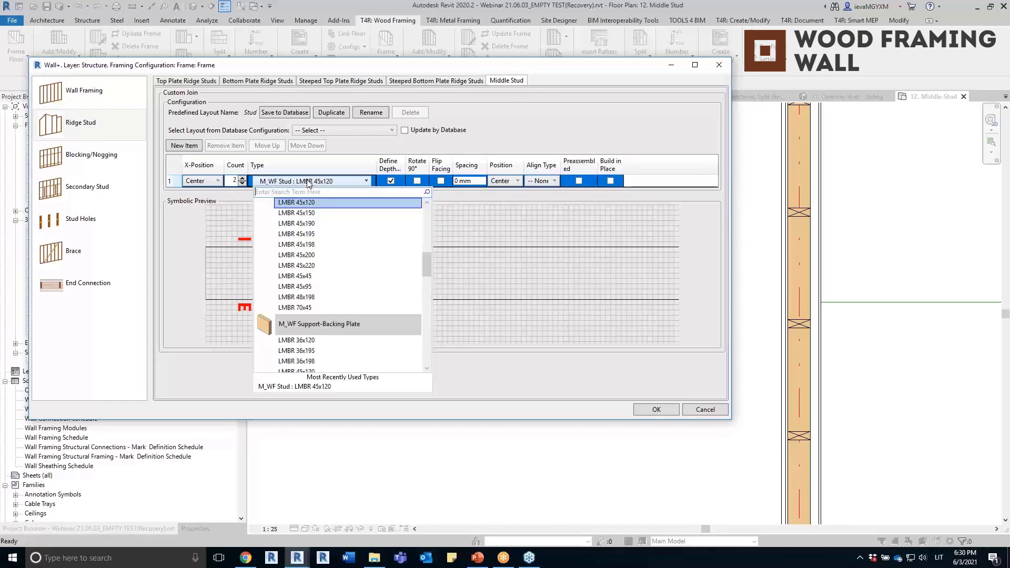
scroll(358, 234, down, 3)
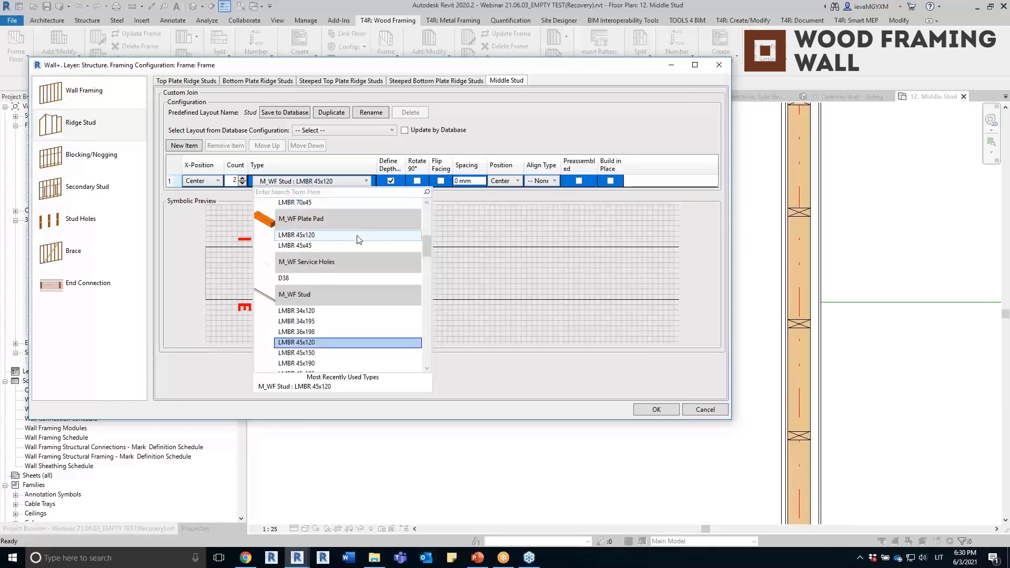
click(314, 314)
click(655, 410)
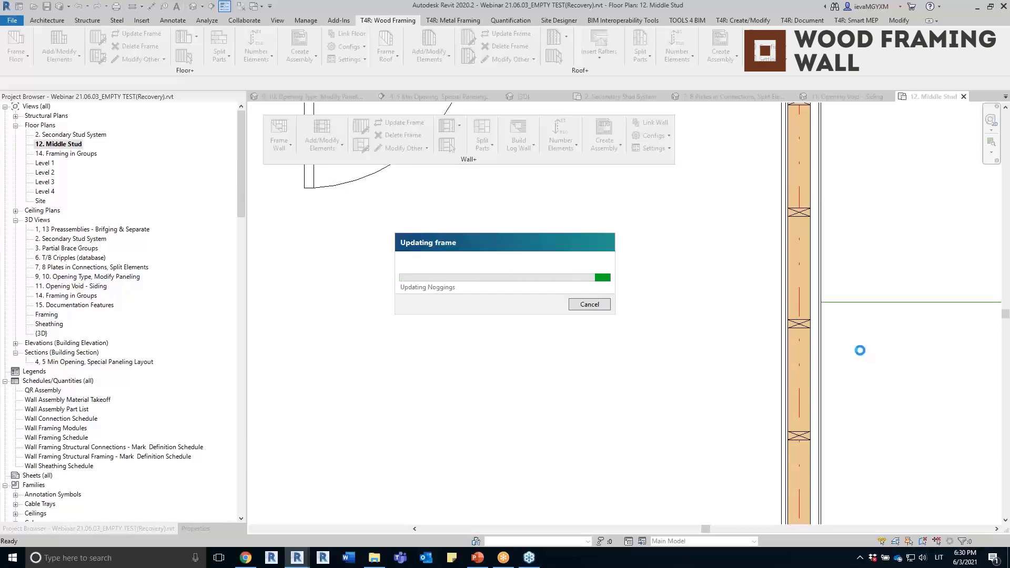
Step: Inspect a blocking piece in the reframed right wall
scroll(817, 300, up, 3)
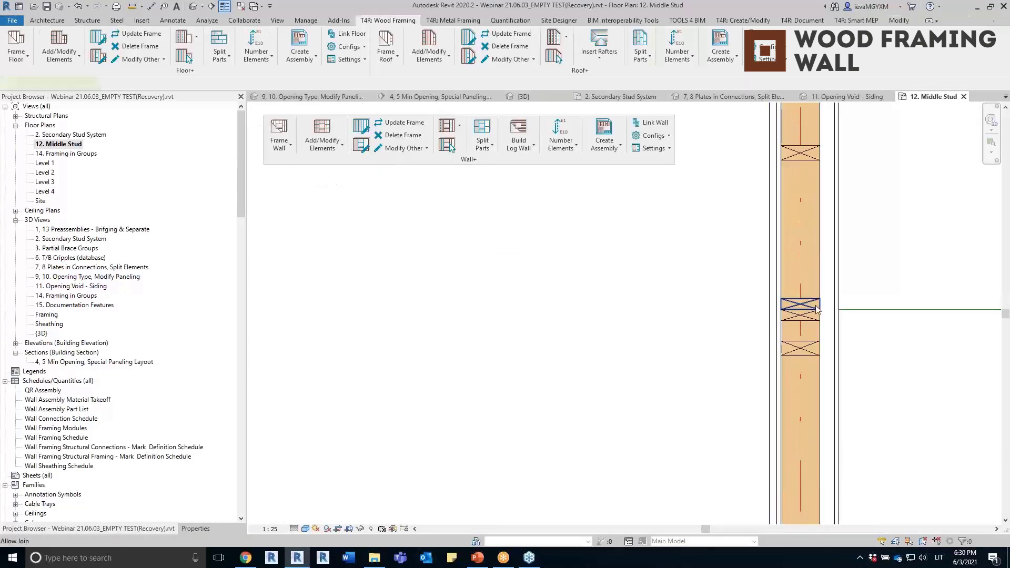
click(811, 306)
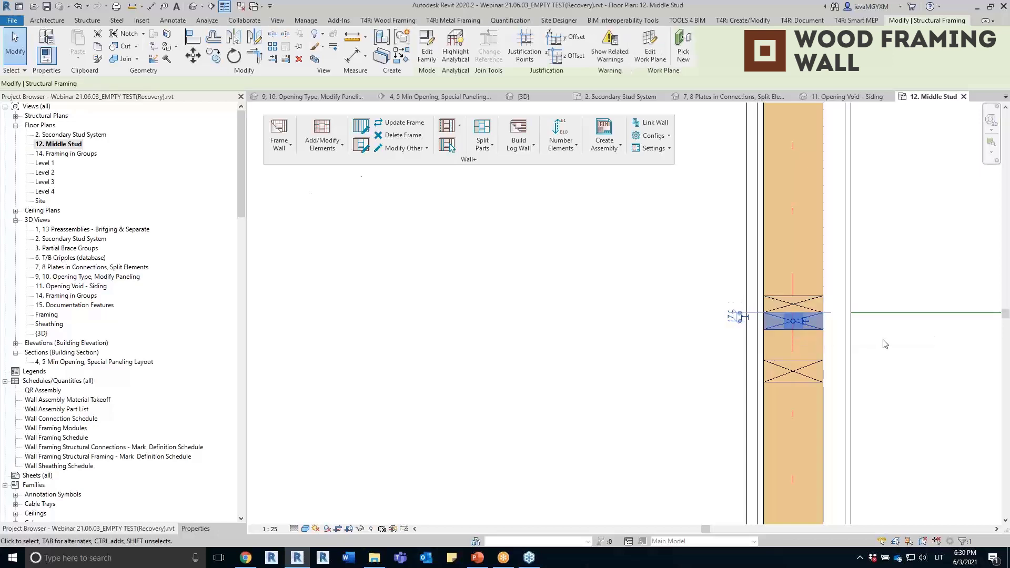
scroll(884, 347, down, 3)
scroll(890, 381, down, 3)
click(836, 388)
scroll(790, 381, up, 1)
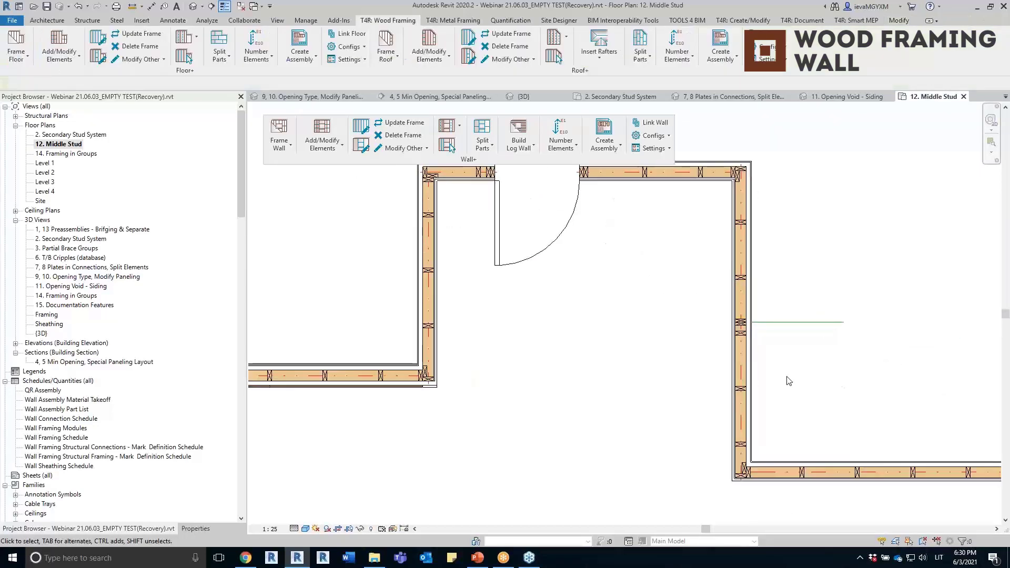
Step: Open the 14. Framing in Groups floor plan, then its 3D view
double_click(66, 154)
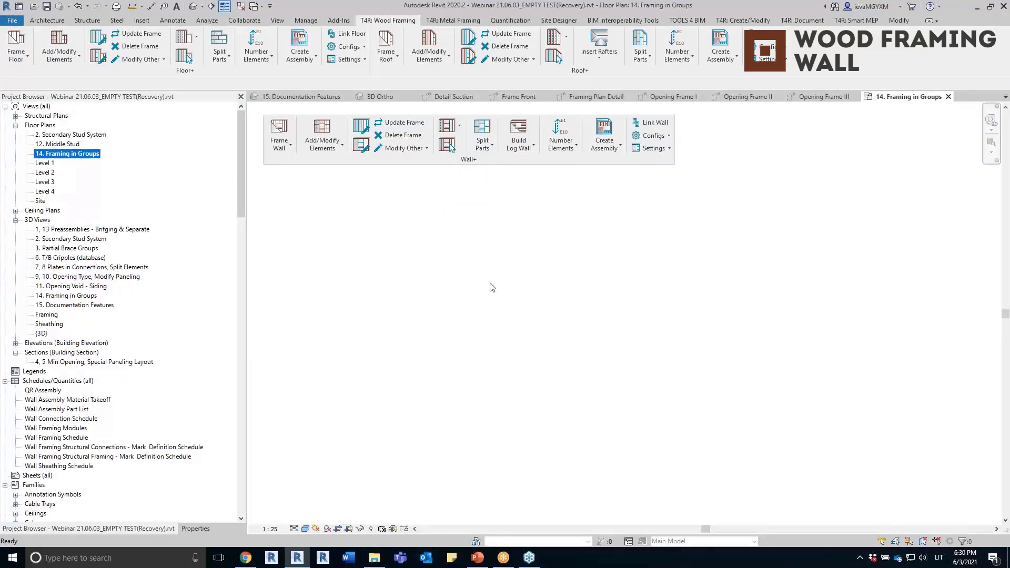
double_click(67, 296)
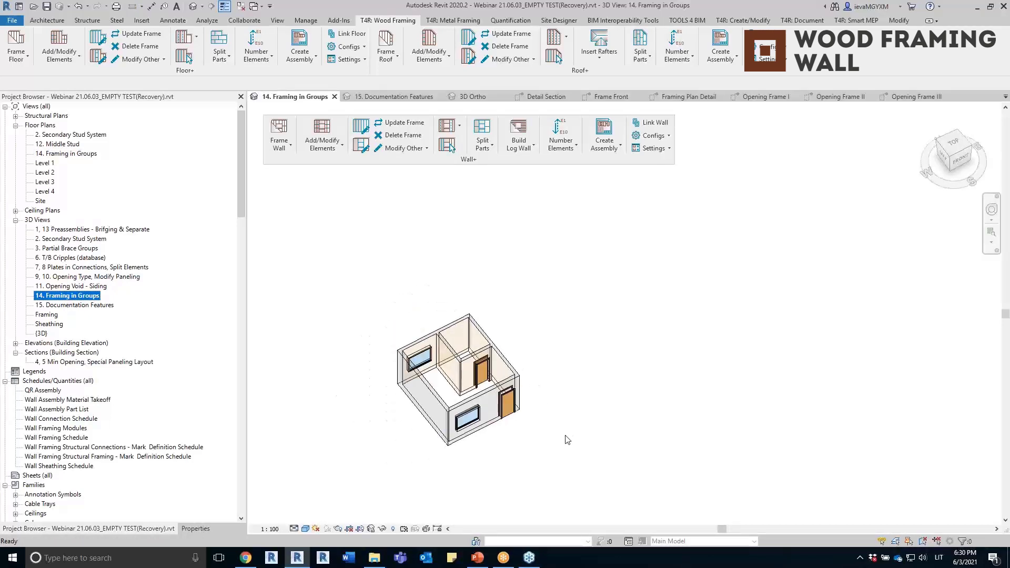
shift+middle_drag(535, 382, 459, 414)
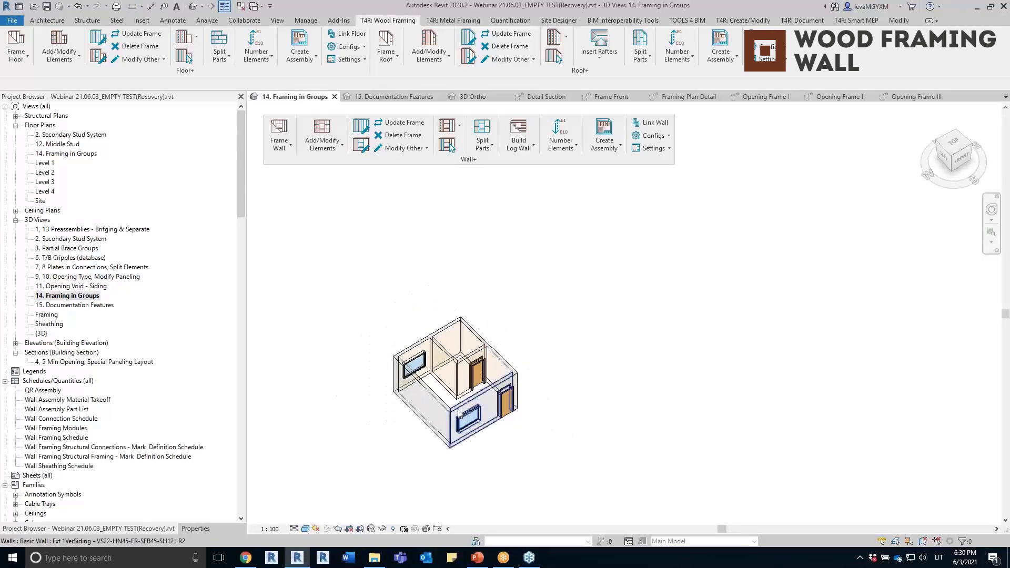
scroll(458, 414, up, 2)
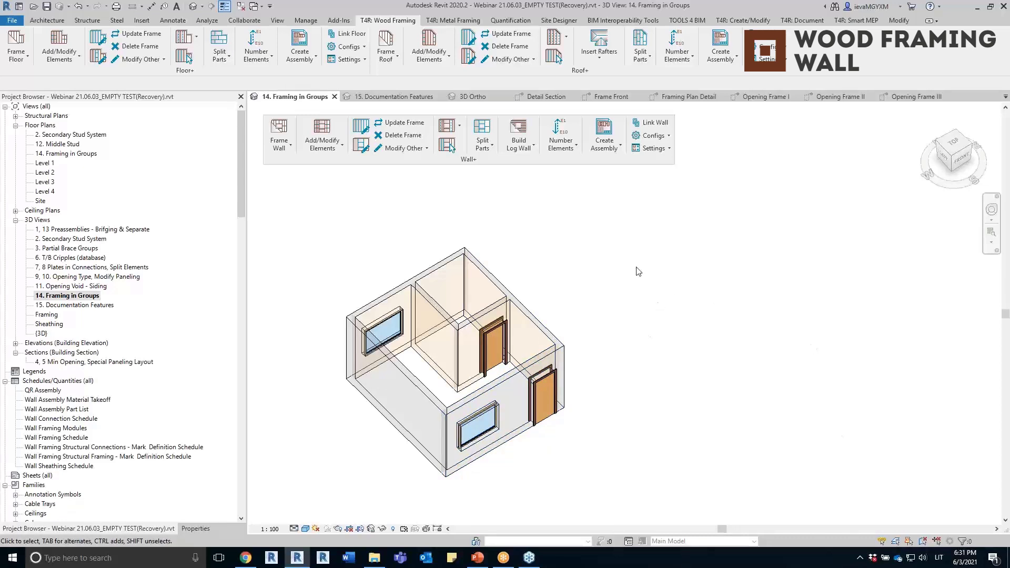
Step: Orbit the room model to a front-left angle, then return to the 14. Framing in Groups floor plan
shift+middle_drag(534, 356, 534, 308)
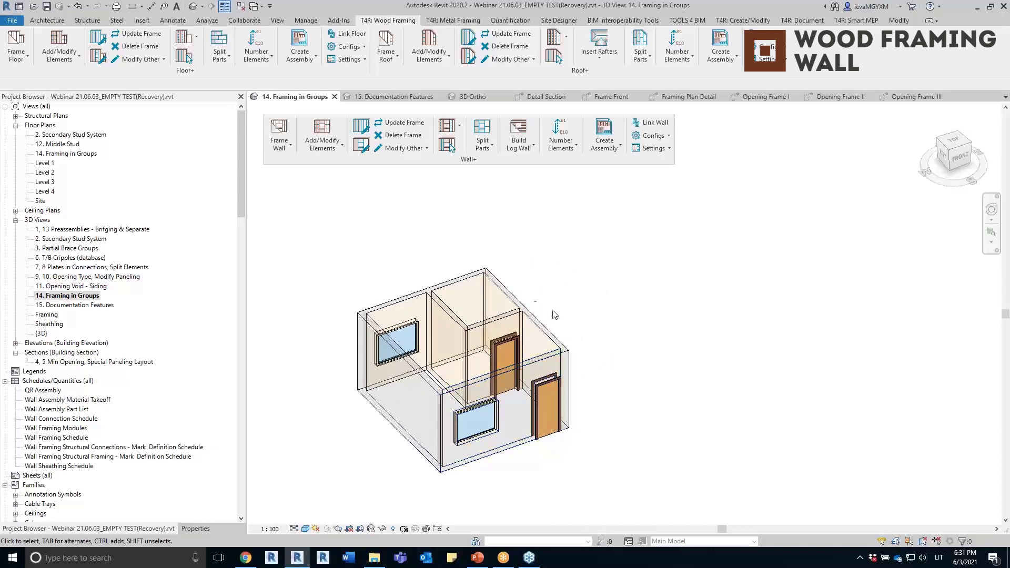
shift+middle_drag(598, 318, 510, 317)
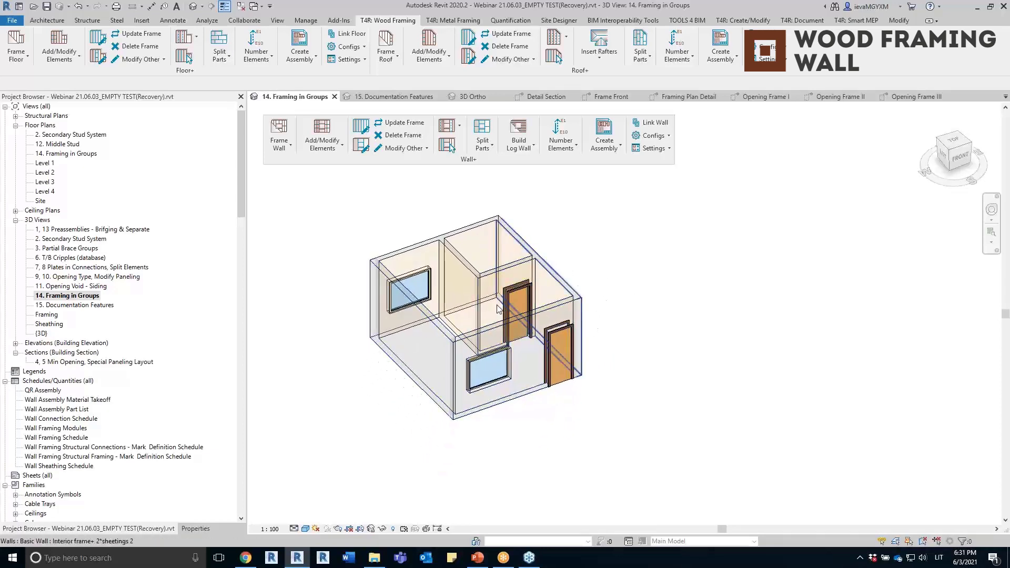
shift+middle_drag(529, 306, 557, 317)
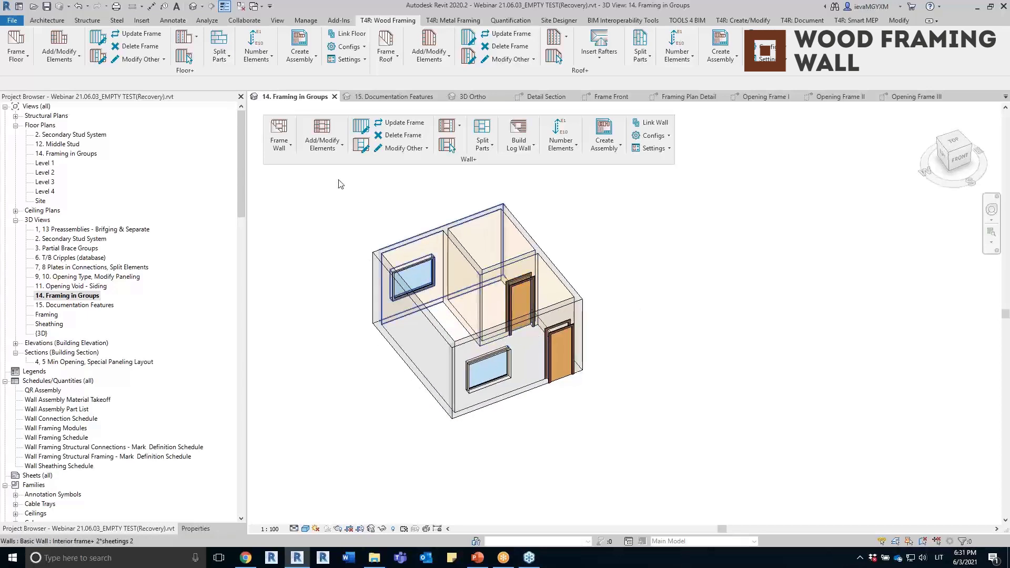
click(285, 148)
double_click(68, 153)
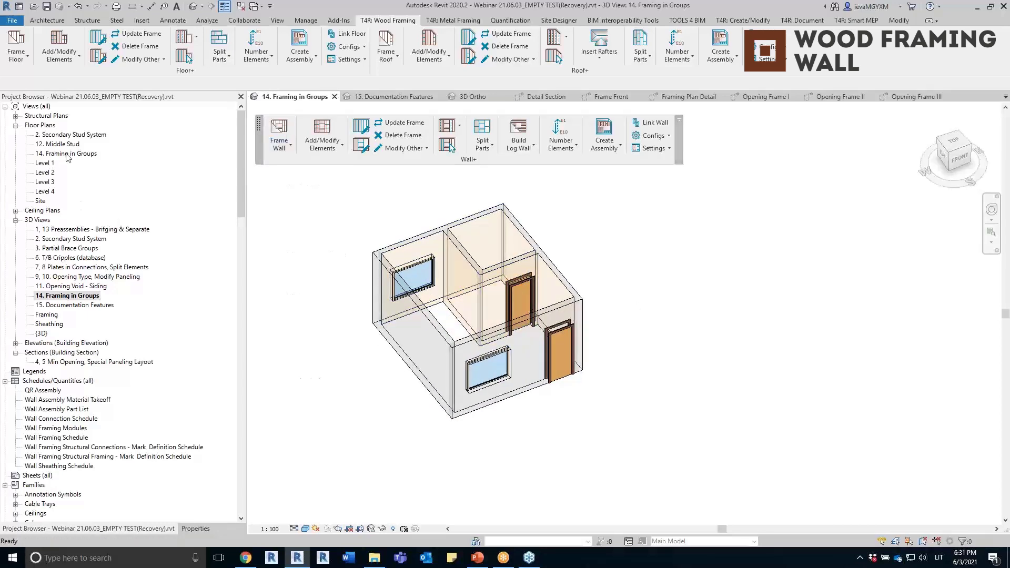
Step: Group the room's four walls with the Framing in Groups tool
click(280, 144)
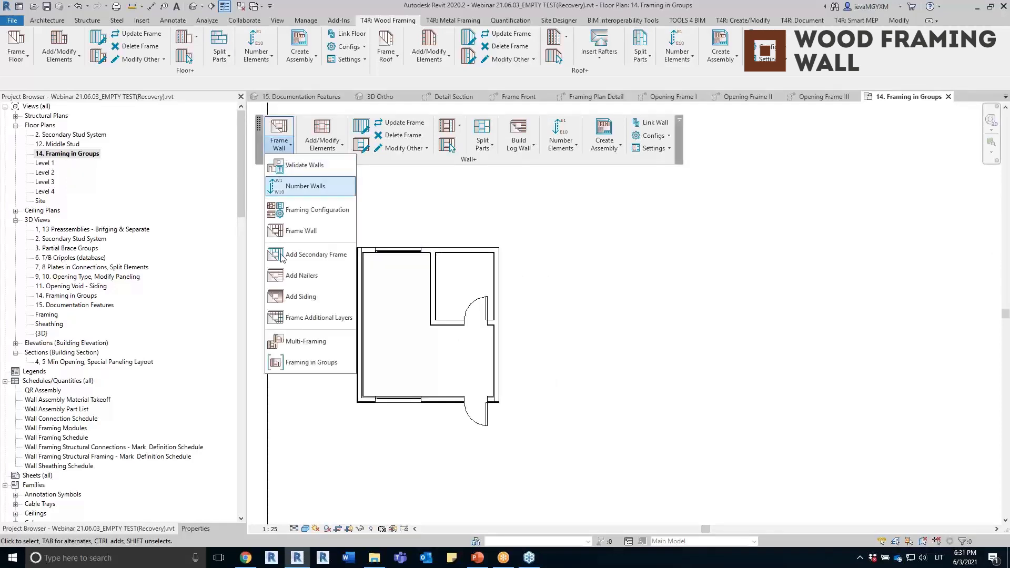
click(325, 363)
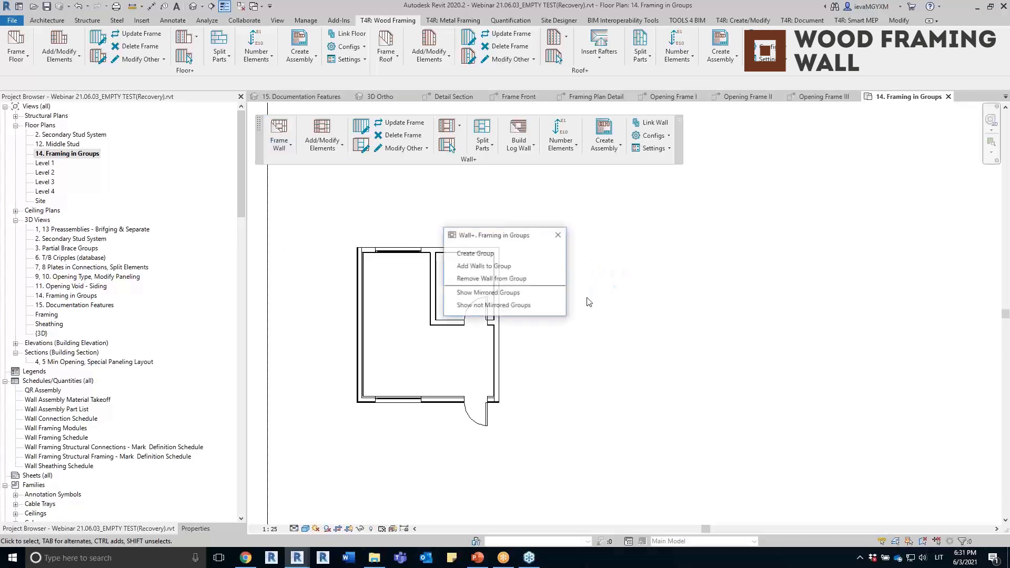
drag(443, 229, 300, 198)
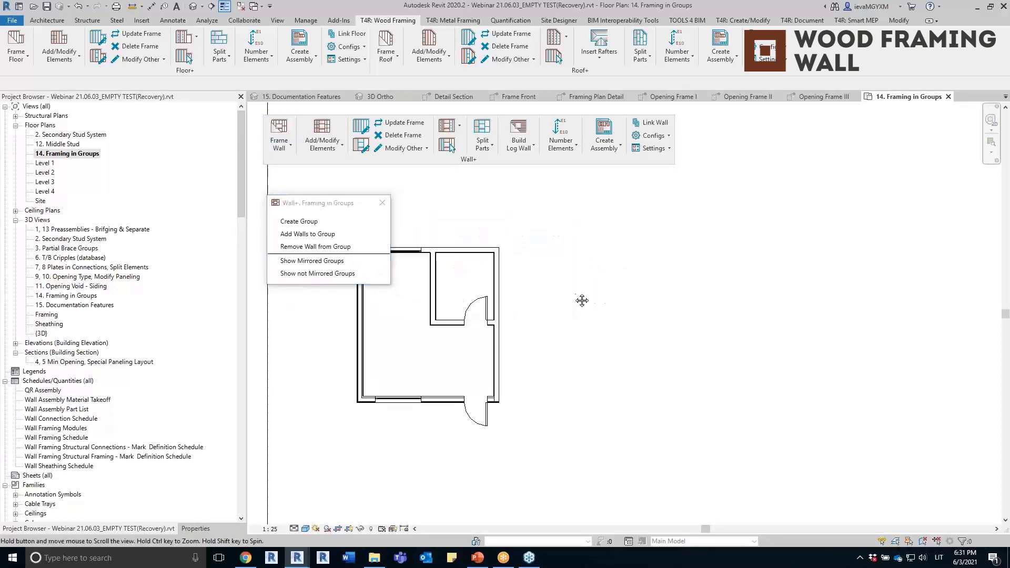
middle_drag(364, 323, 506, 324)
key(Tab)
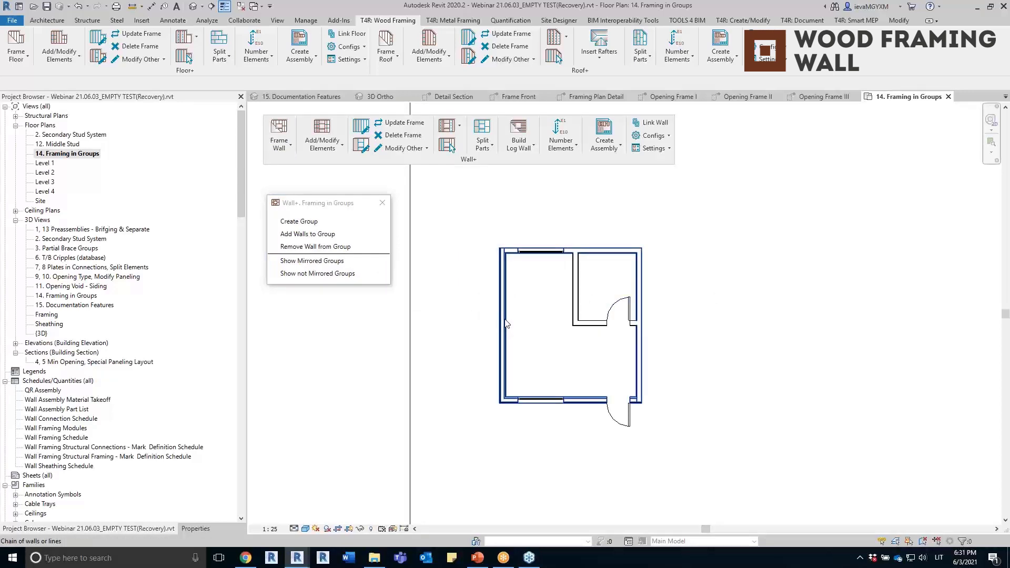
click(506, 324)
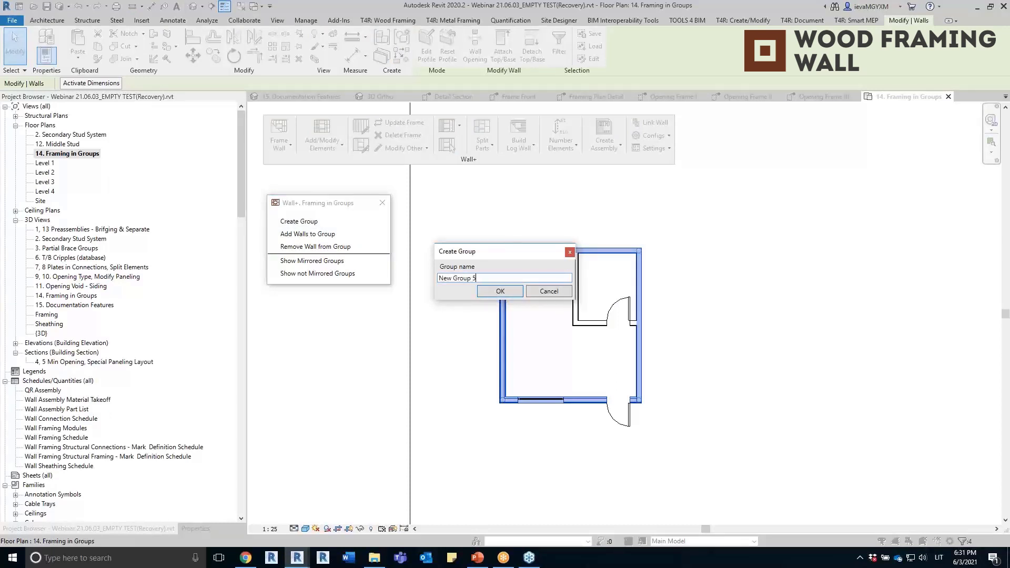
click(486, 291)
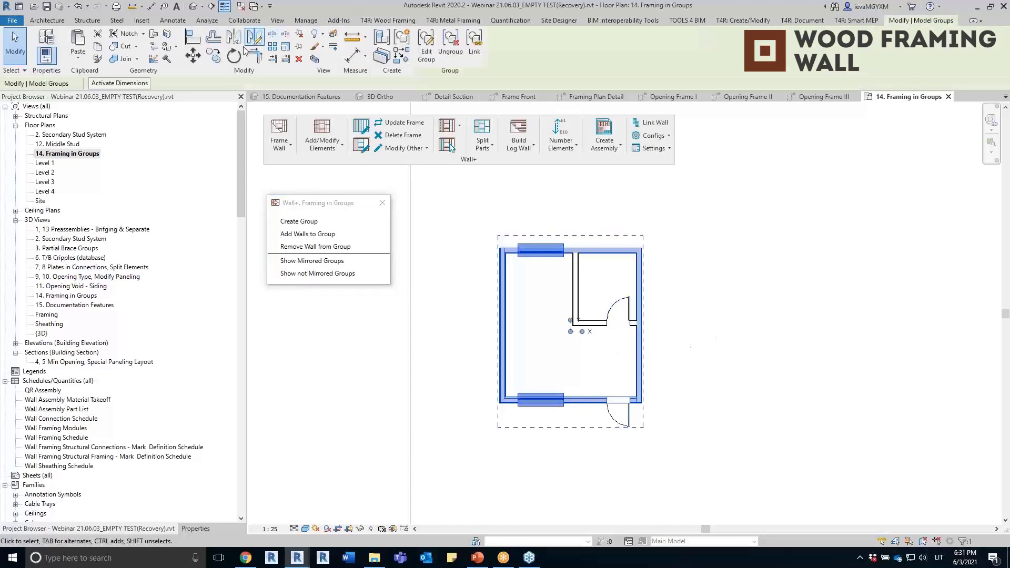
Step: Mirror the wall group to create a mirrored room copy
click(254, 37)
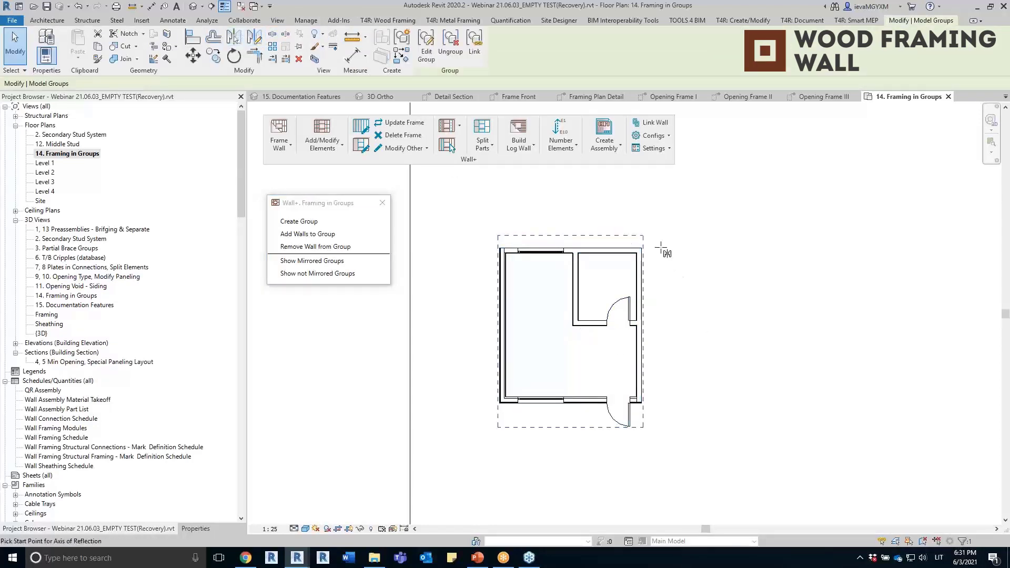
click(651, 241)
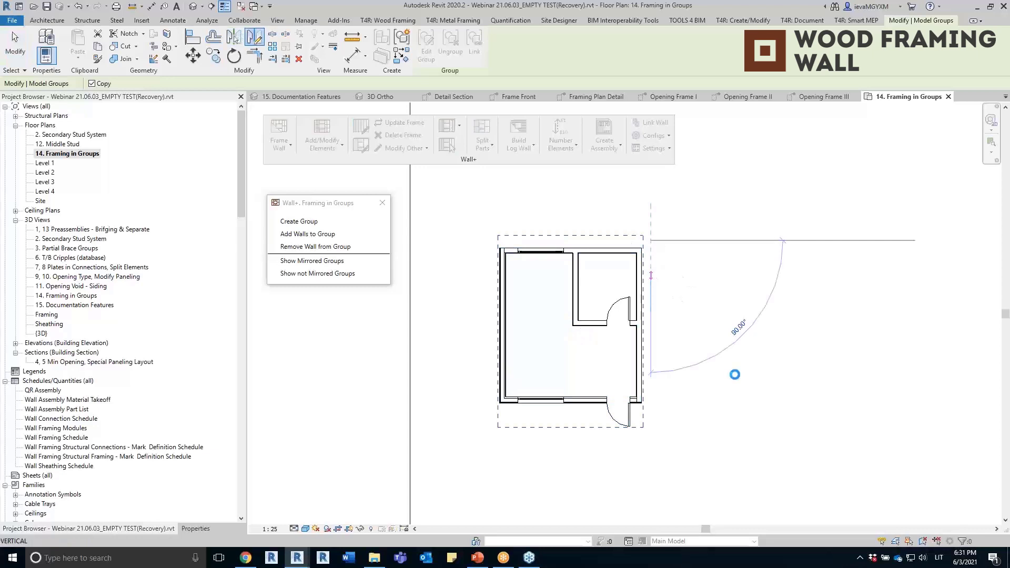
click(536, 226)
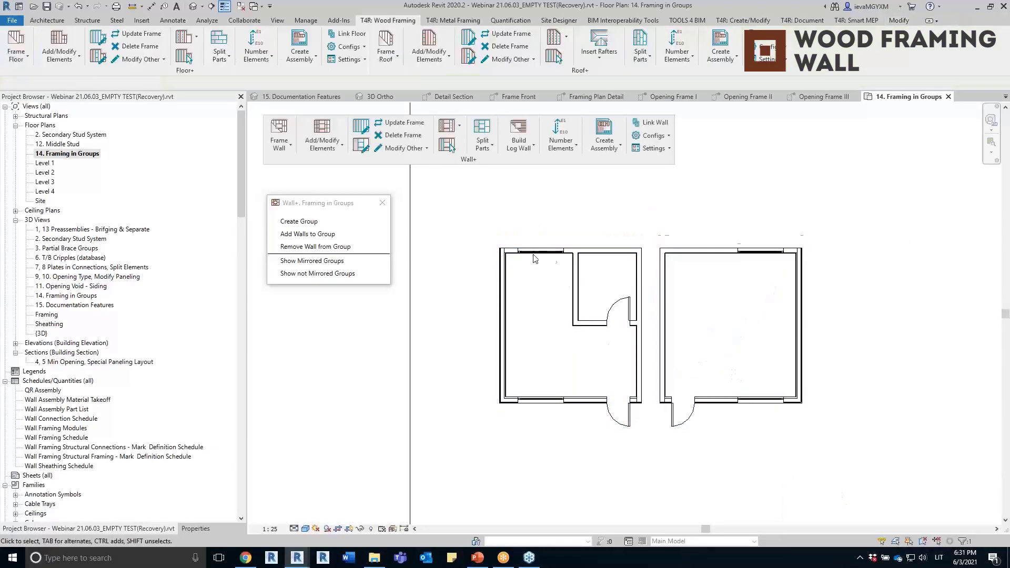
Step: Copy the room group further right with CO and open the 14. Framing in Groups 3D view
click(568, 255)
key(c)
key(o)
click(565, 320)
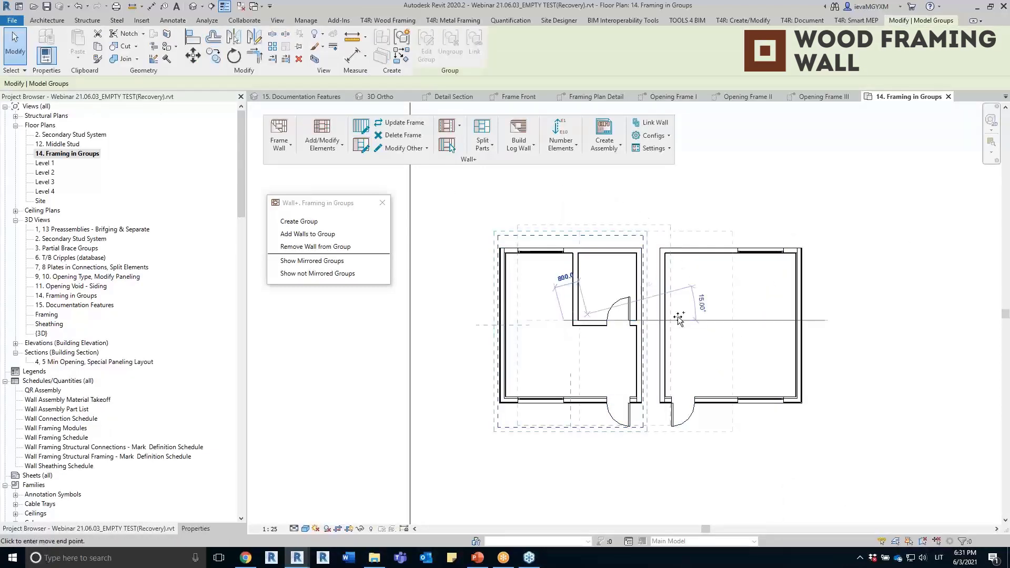
click(886, 327)
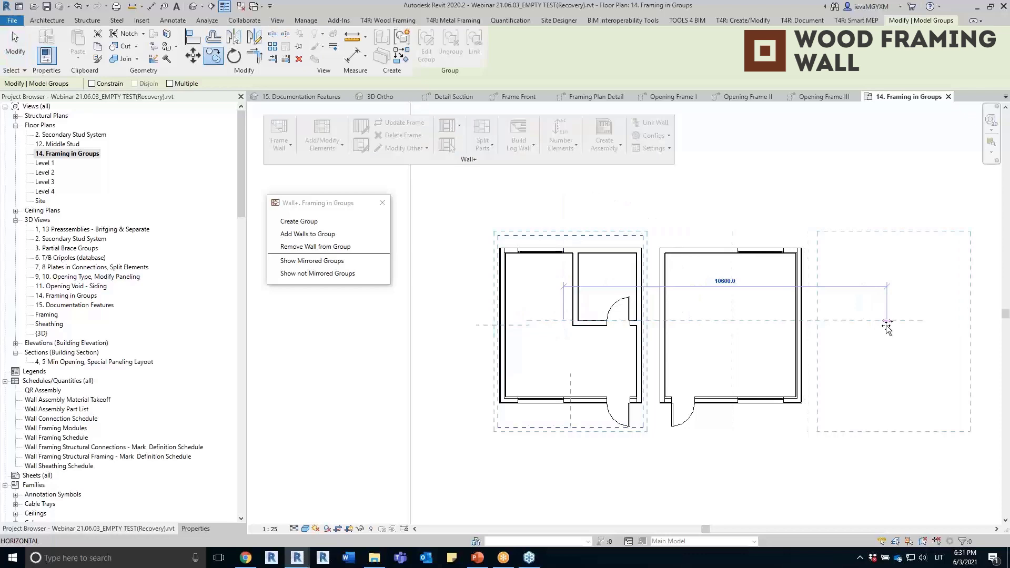
click(646, 455)
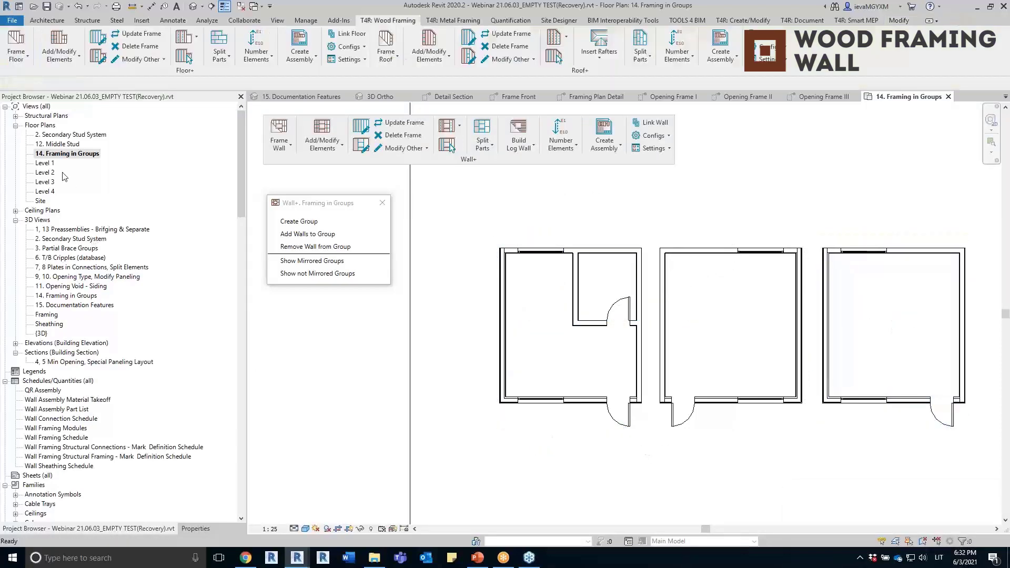
double_click(51, 296)
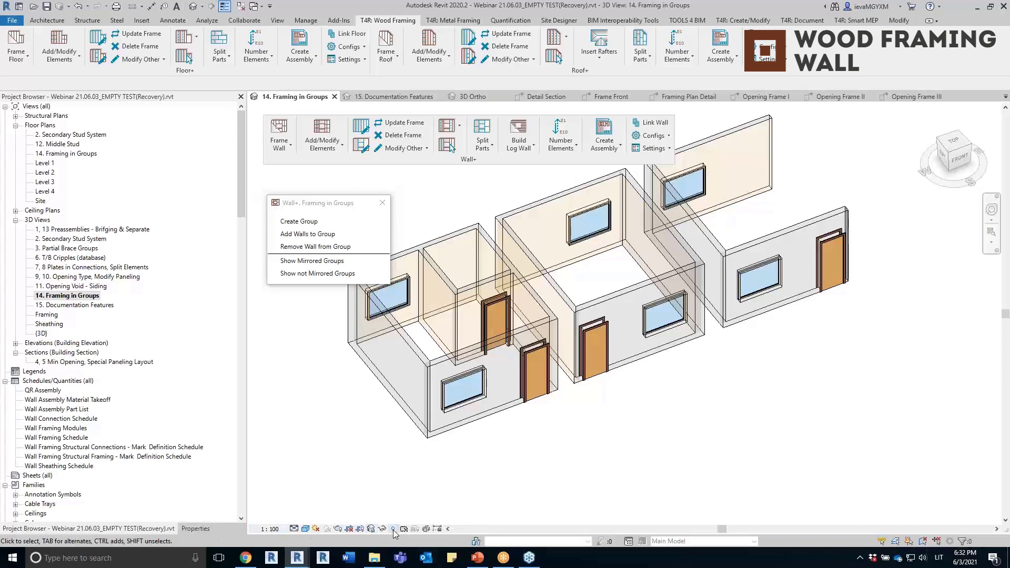
click(393, 529)
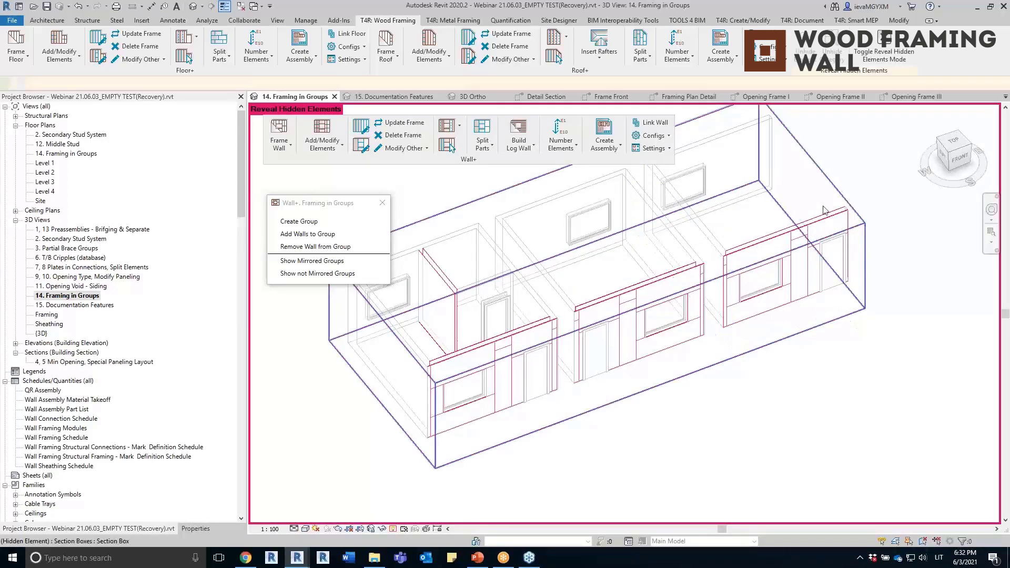
click(838, 227)
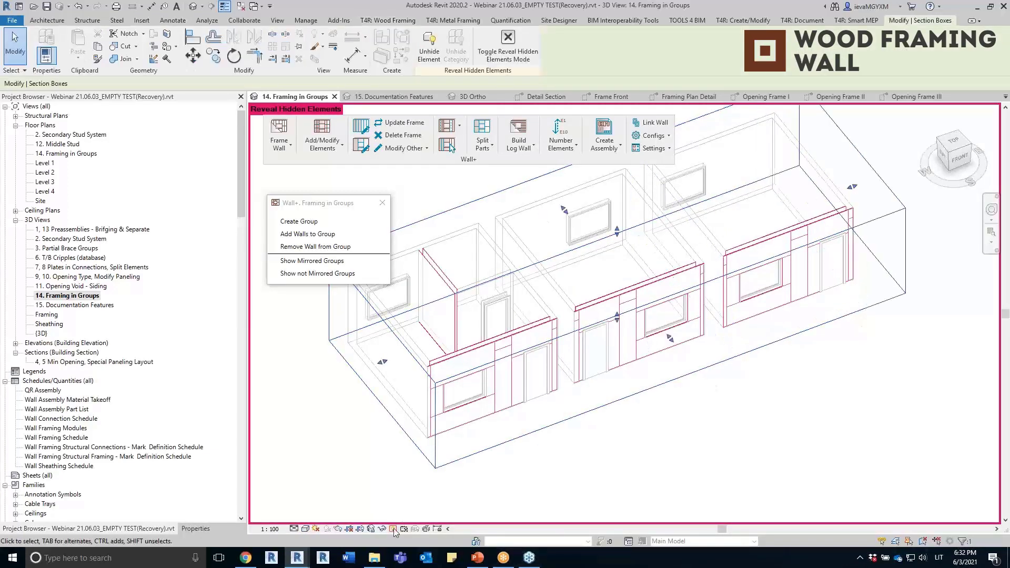
click(393, 530)
shift+middle_drag(590, 471, 820, 437)
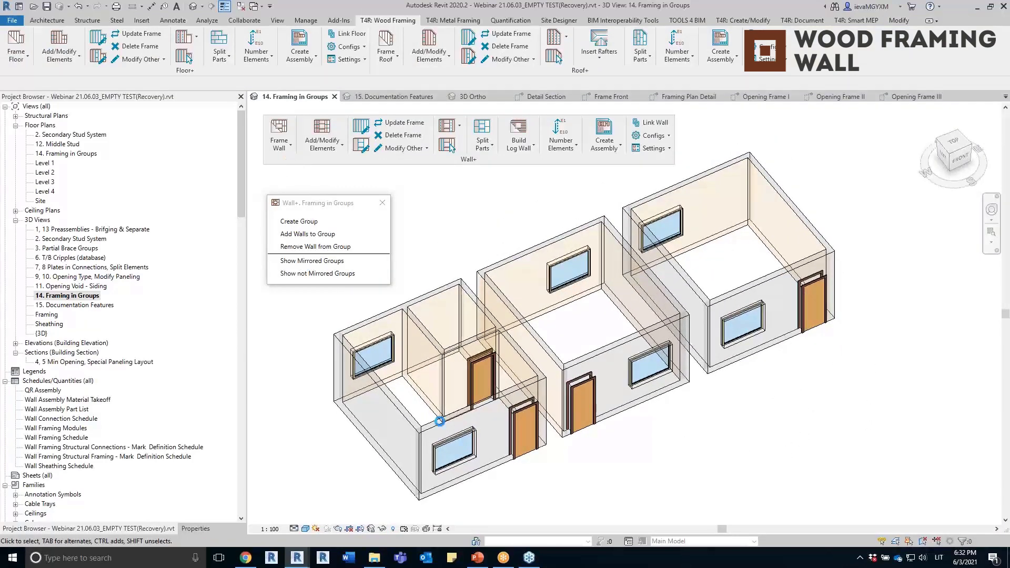
Step: Tab-select the first room's front wall inside the group and run Frame Wall on it
key(Tab)
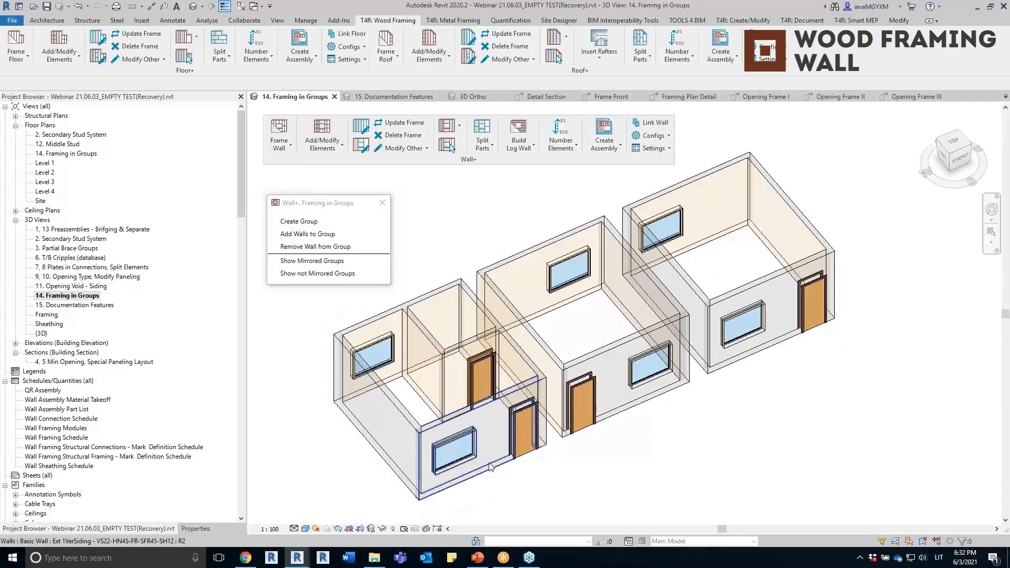
click(489, 466)
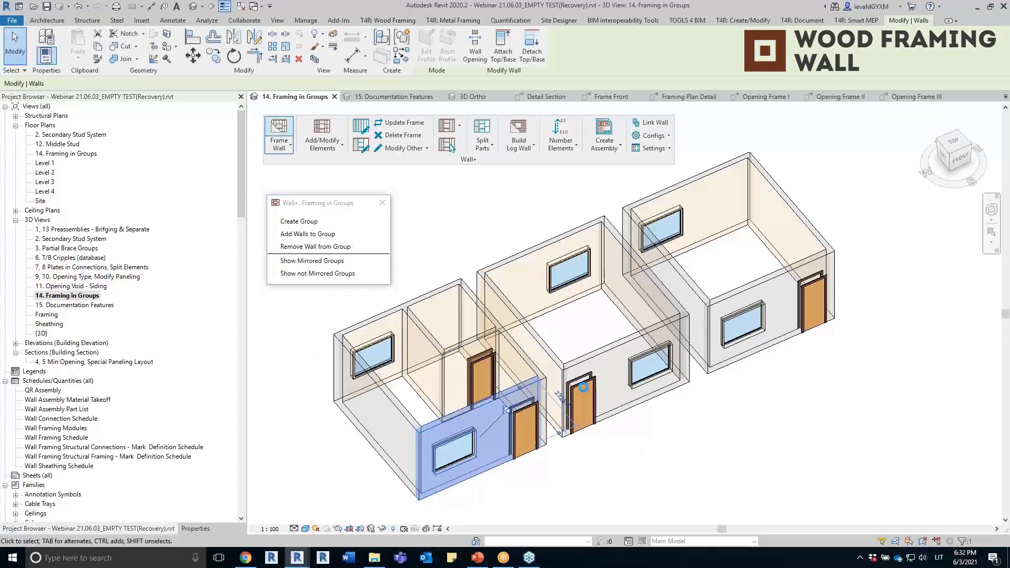
click(497, 296)
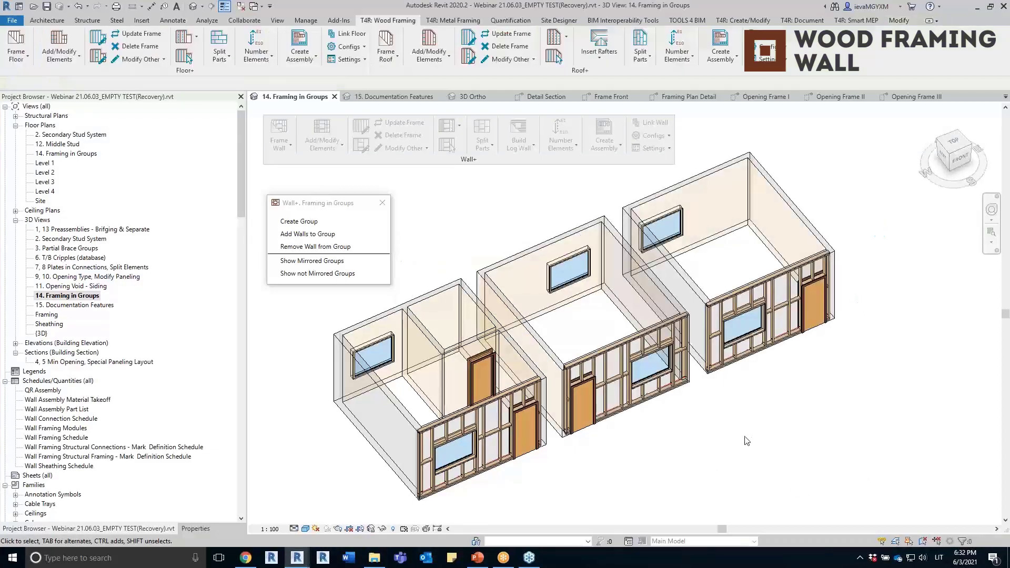
shift+middle_drag(707, 416, 768, 420)
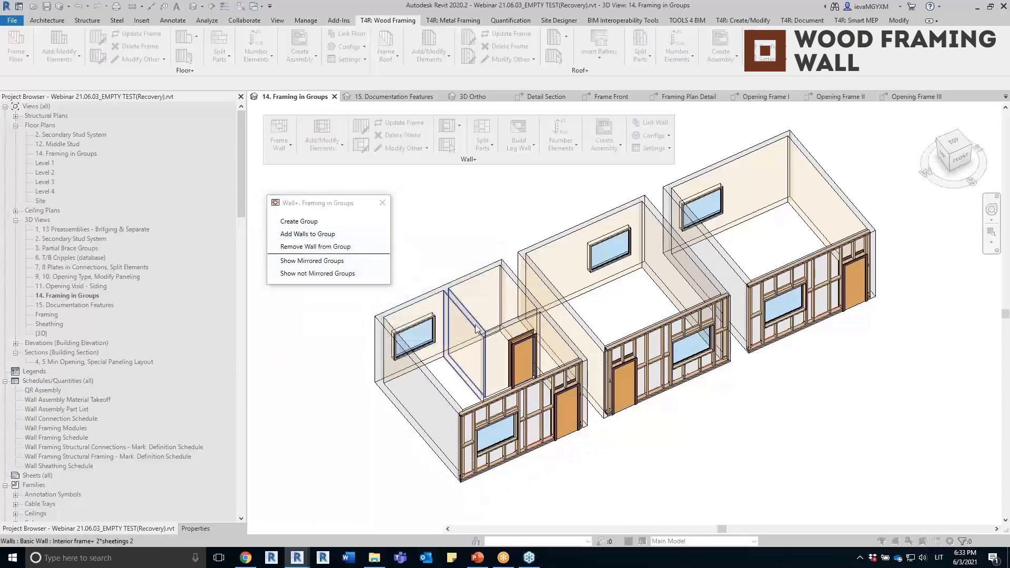
Step: Add the first room's interior partition to the wall group, then Tab-select it inside the group
click(481, 381)
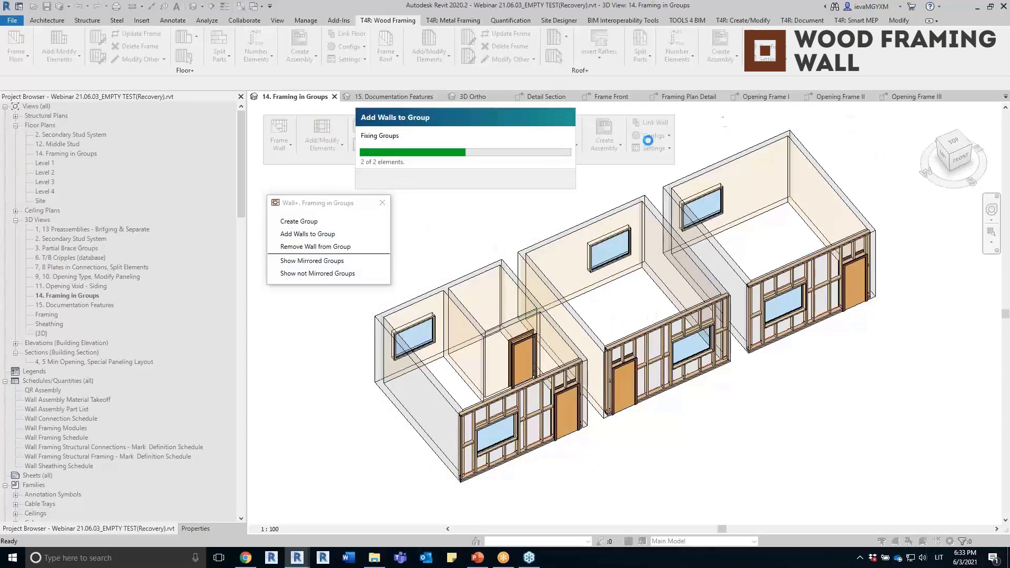
shift+middle_drag(749, 411, 763, 289)
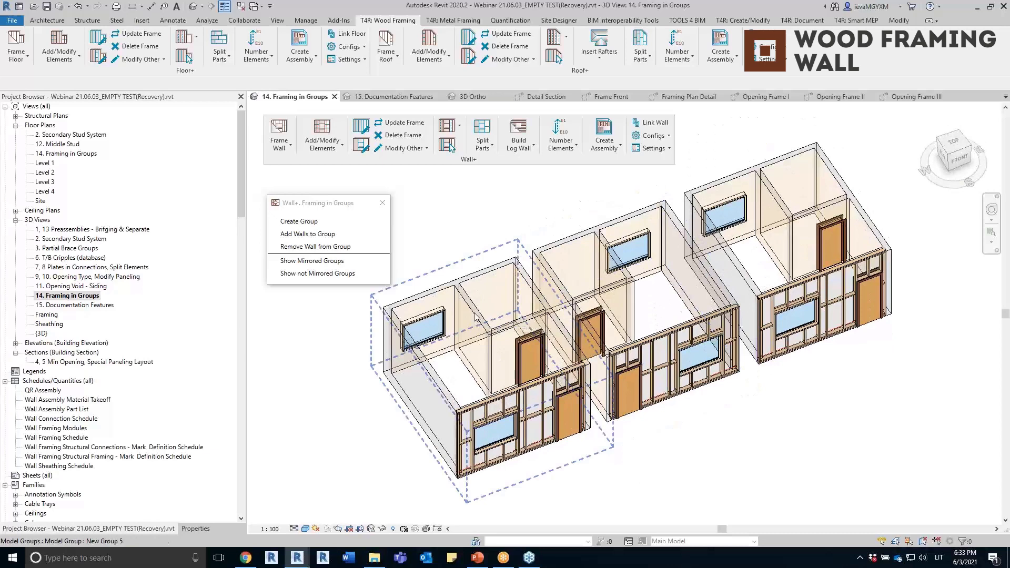
key(Tab)
click(475, 319)
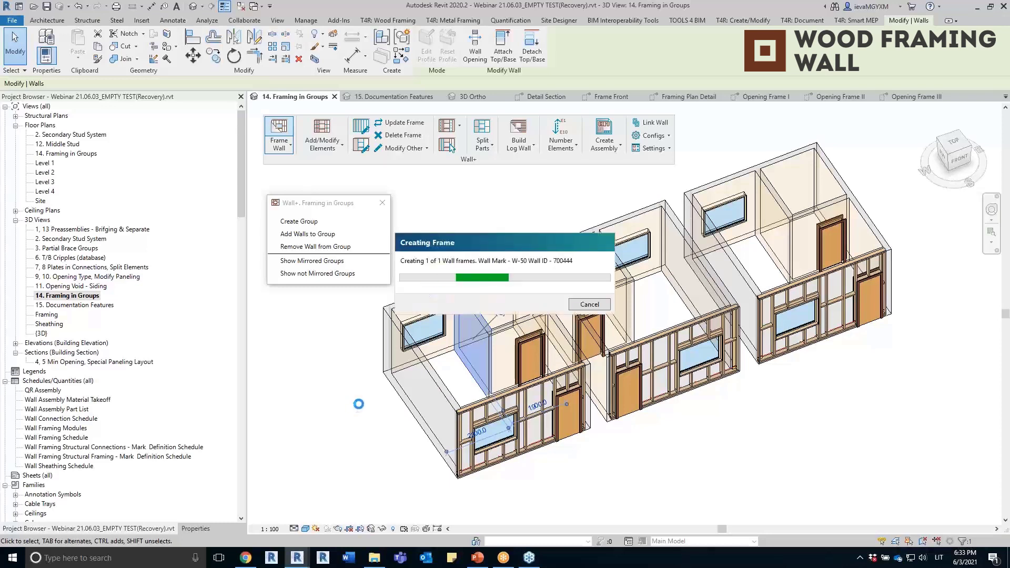
Step: Let the framing of interior wall W-50 finish, moving the progress window aside
drag(531, 244, 525, 156)
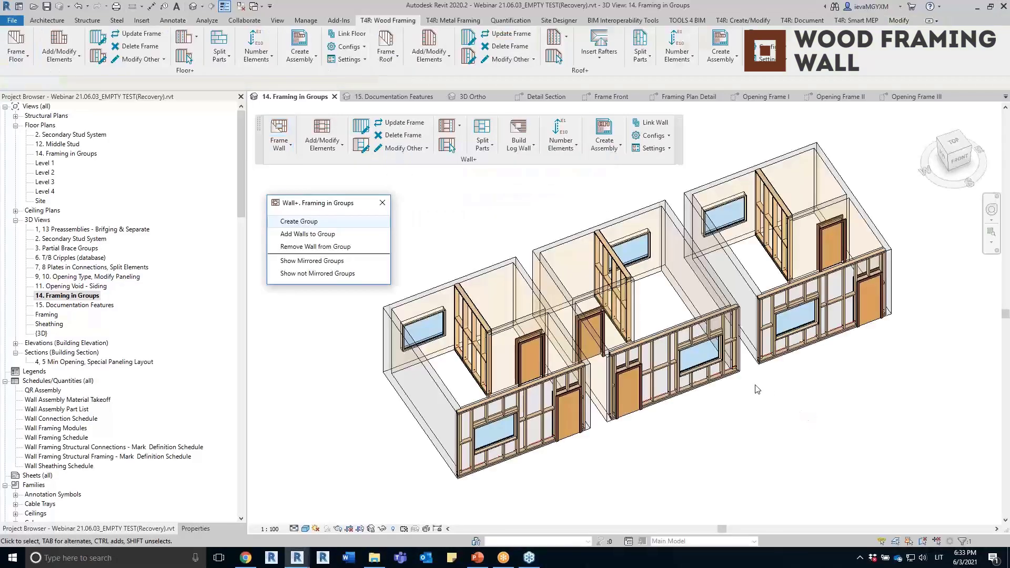
Step: Zoom in on the first room's framed interior wall and open Add/Modify Elements
mouse_move(715, 441)
shift+middle_down()
mouse_move(742, 454)
mouse_move(698, 410)
mouse_move(752, 433)
mouse_move(719, 451)
shift+middle_up()
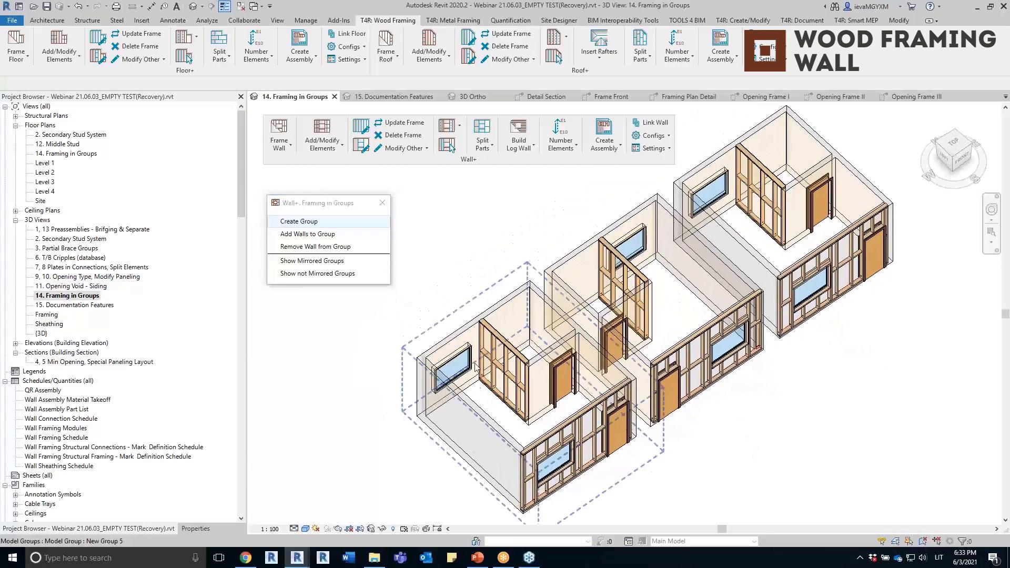
scroll(365, 373, up, 2)
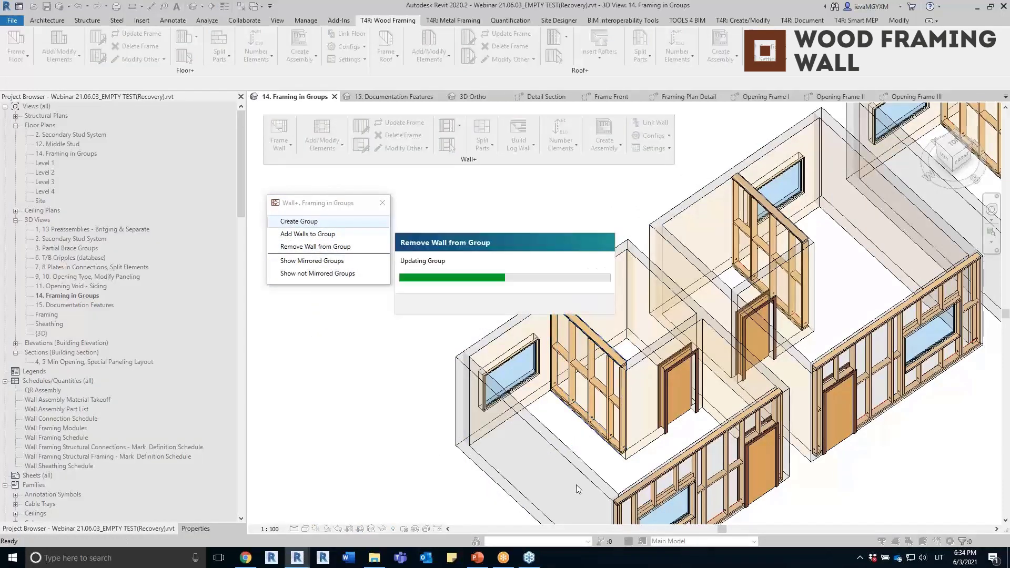
scroll(579, 463, up, 2)
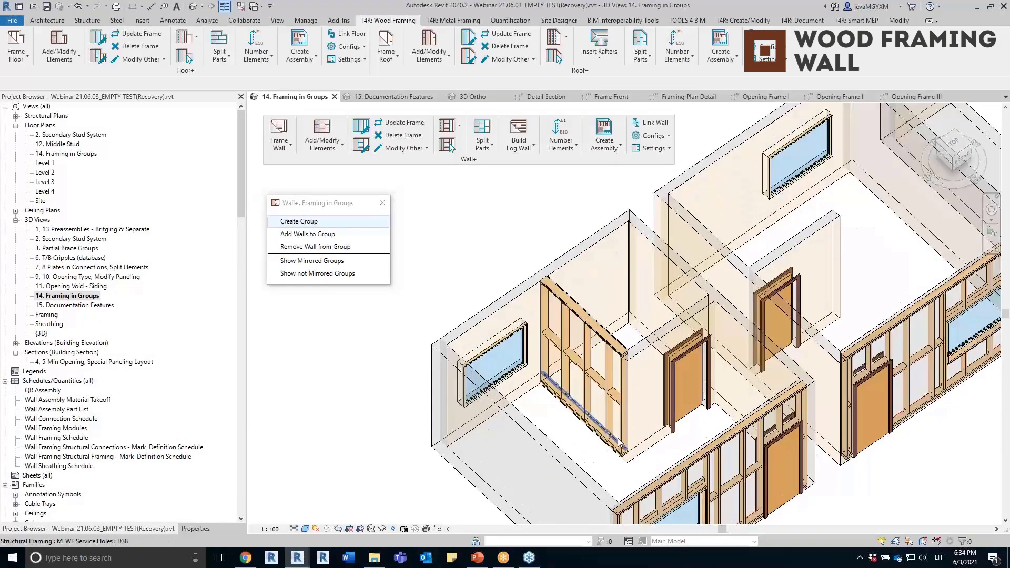
click(322, 138)
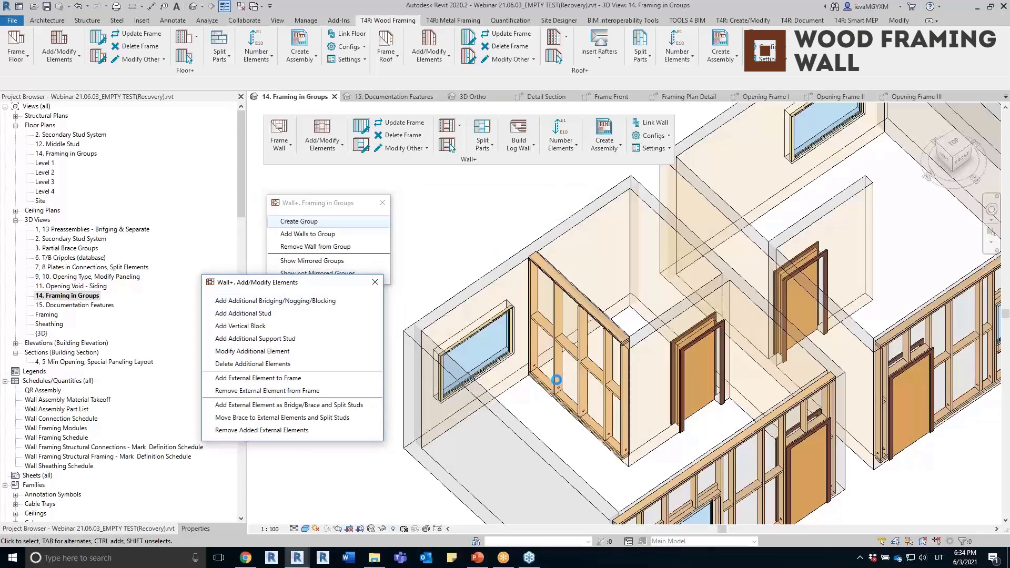
Step: Add two Internal noggings to the chosen stud, entering 250 for the offset
click(608, 463)
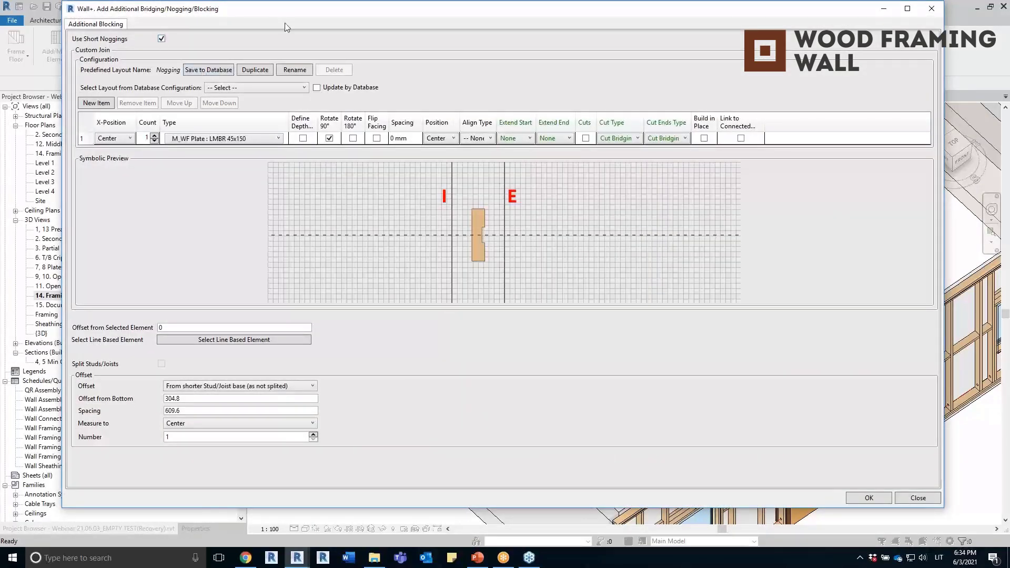
click(445, 138)
click(452, 138)
click(437, 159)
click(172, 438)
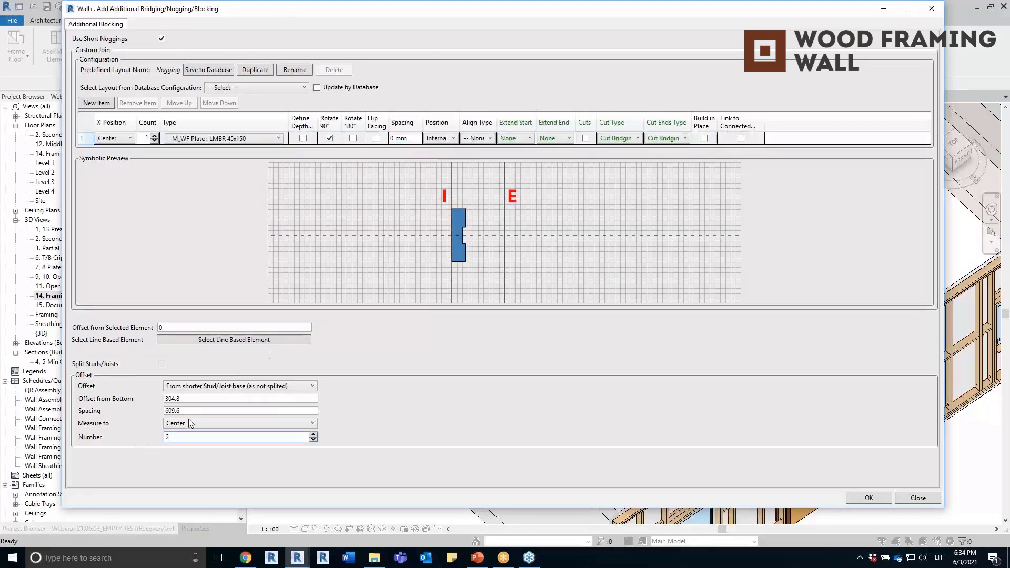
click(200, 400)
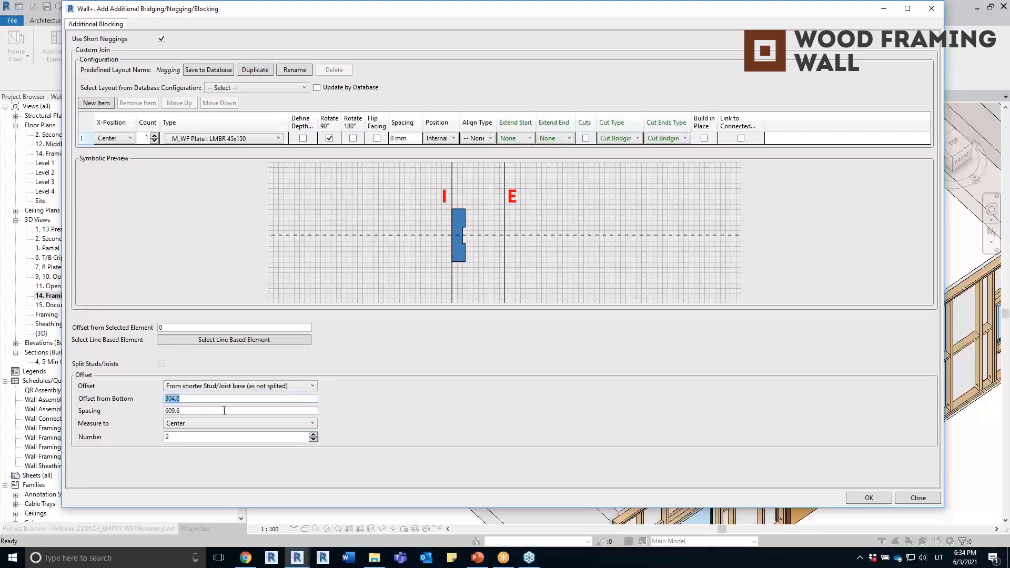
text(250)
click(858, 501)
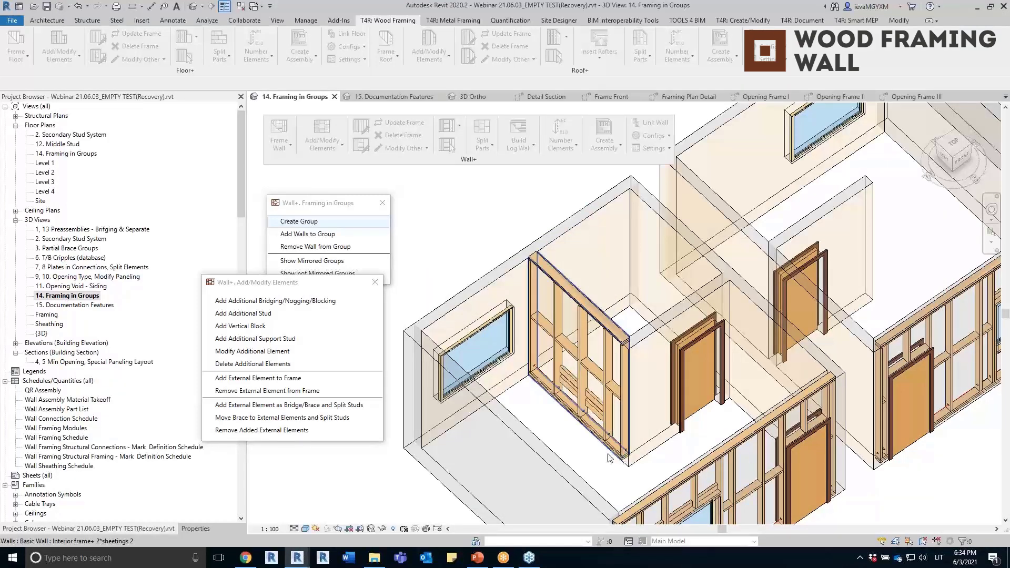
Step: Close the Add/Modify Elements and Framing in Groups windows
shift+middle_drag(623, 459, 391, 351)
click(371, 280)
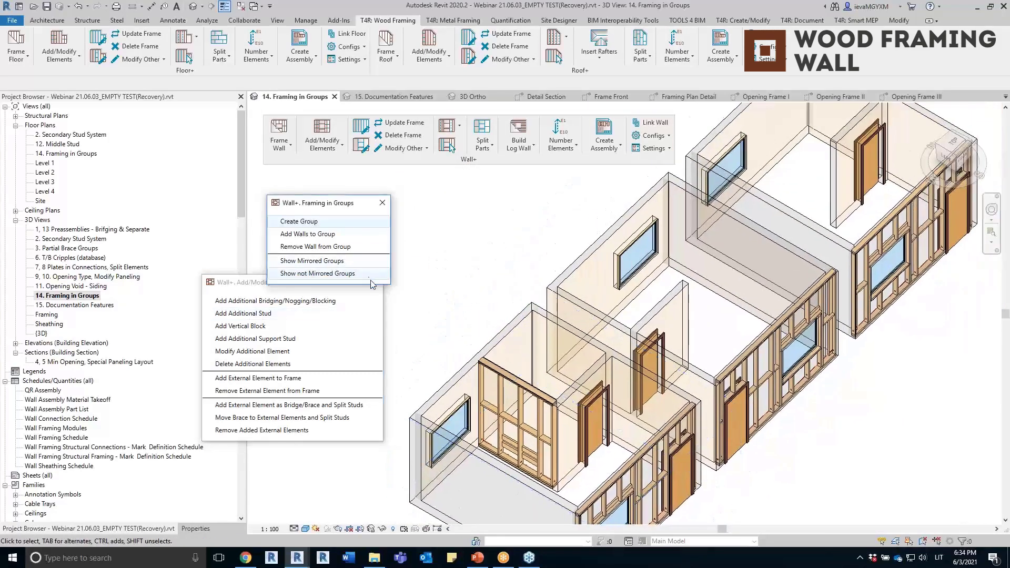
drag(252, 285, 225, 296)
click(344, 295)
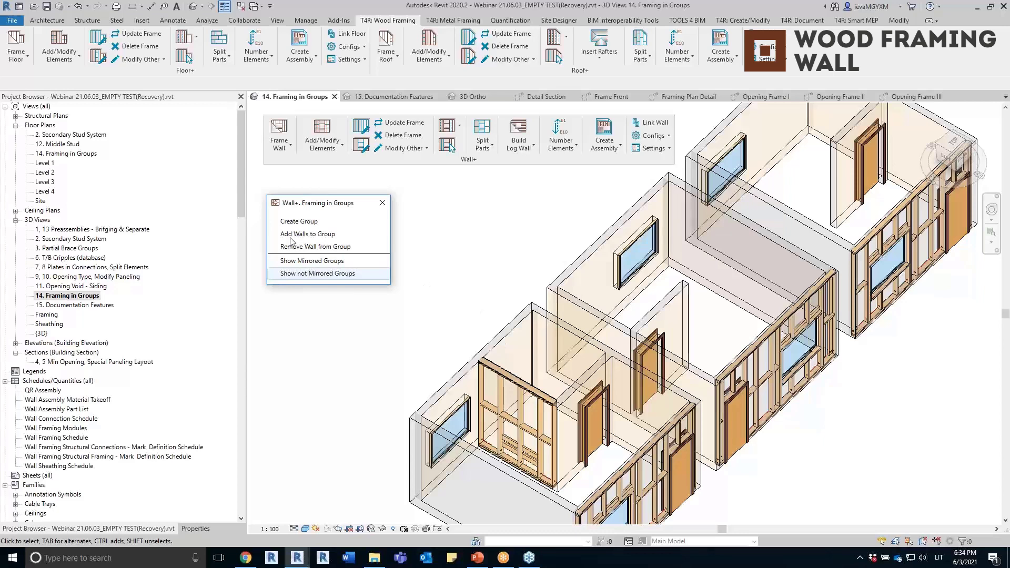
drag(346, 209, 376, 182)
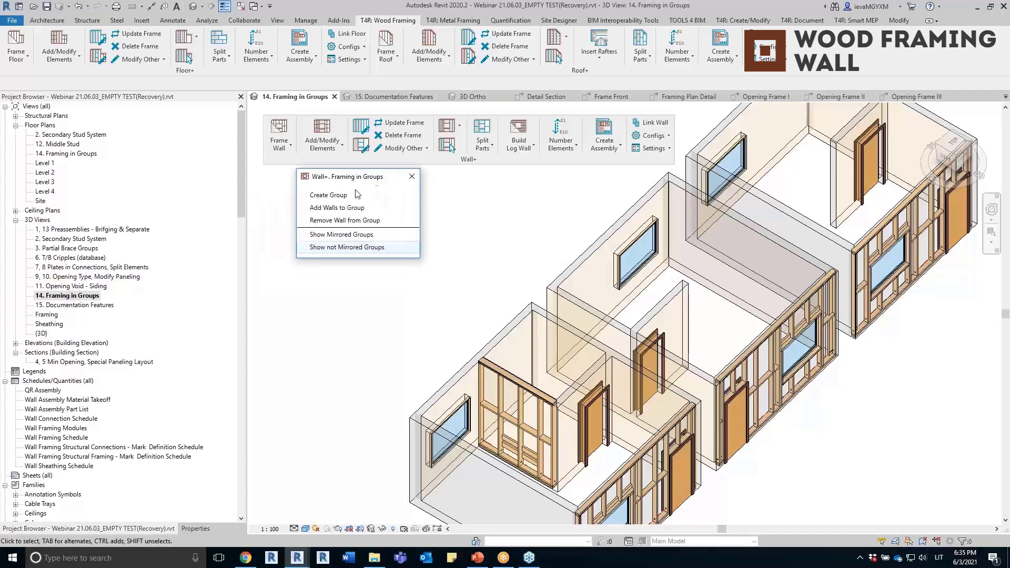
click(412, 176)
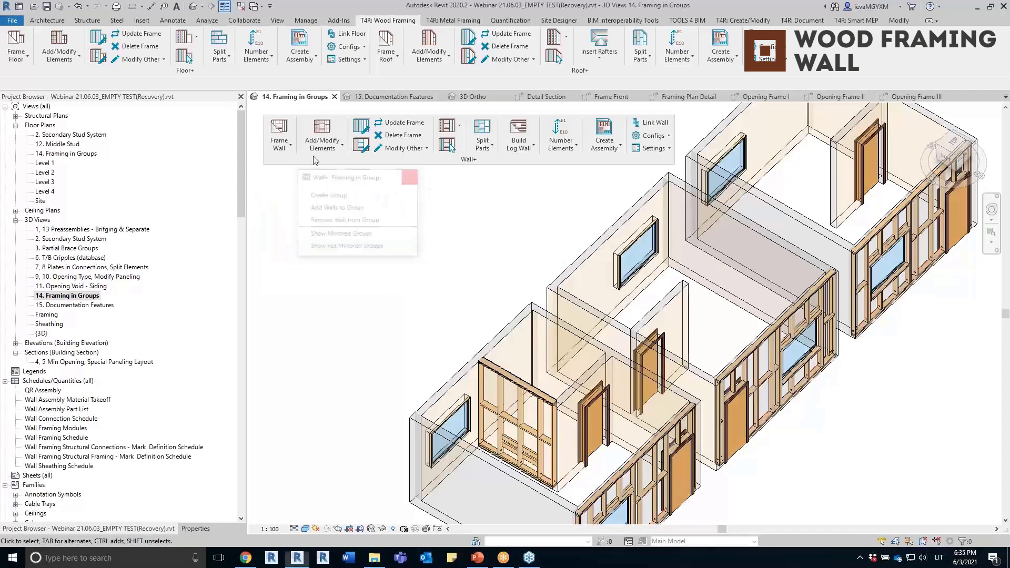
Step: Rerun Framing in Groups and add the picked walls to the group
click(283, 148)
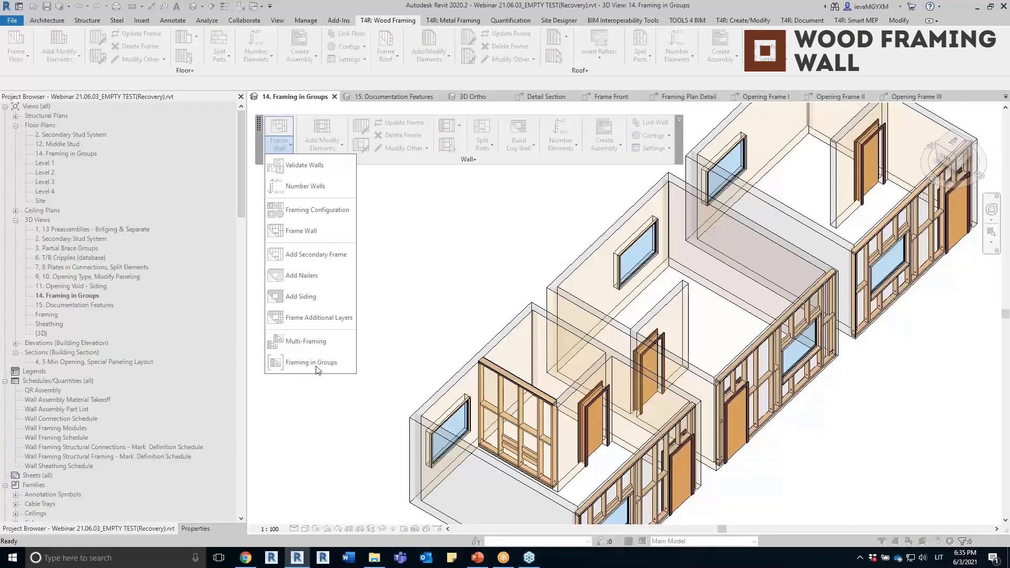
click(463, 161)
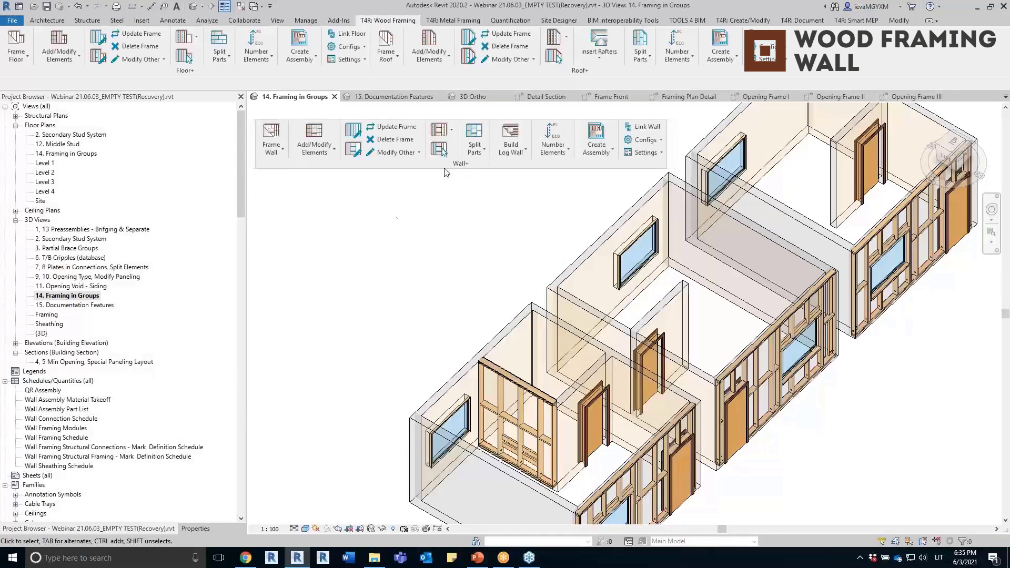
click(279, 148)
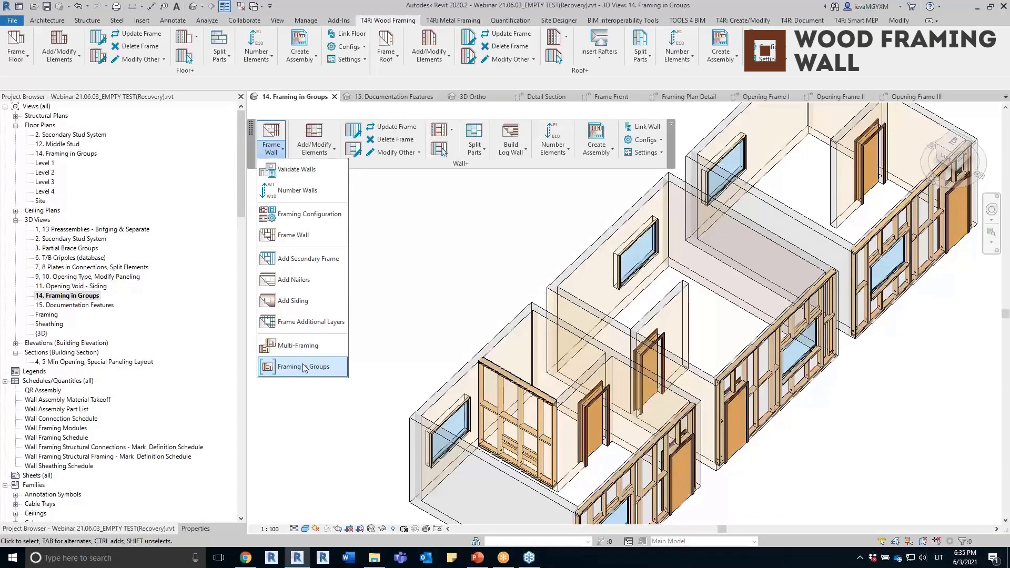
click(311, 366)
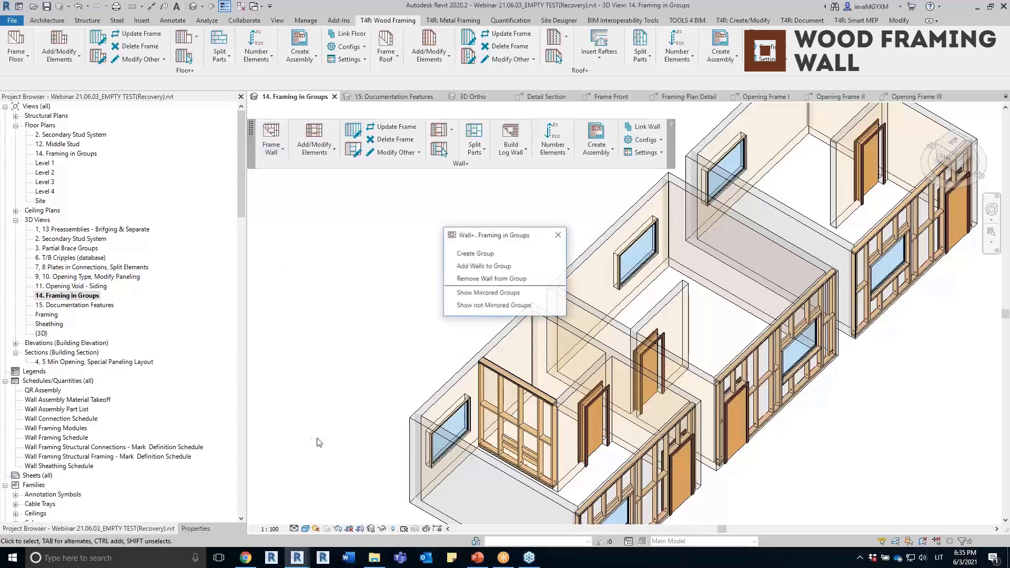
drag(504, 232, 334, 183)
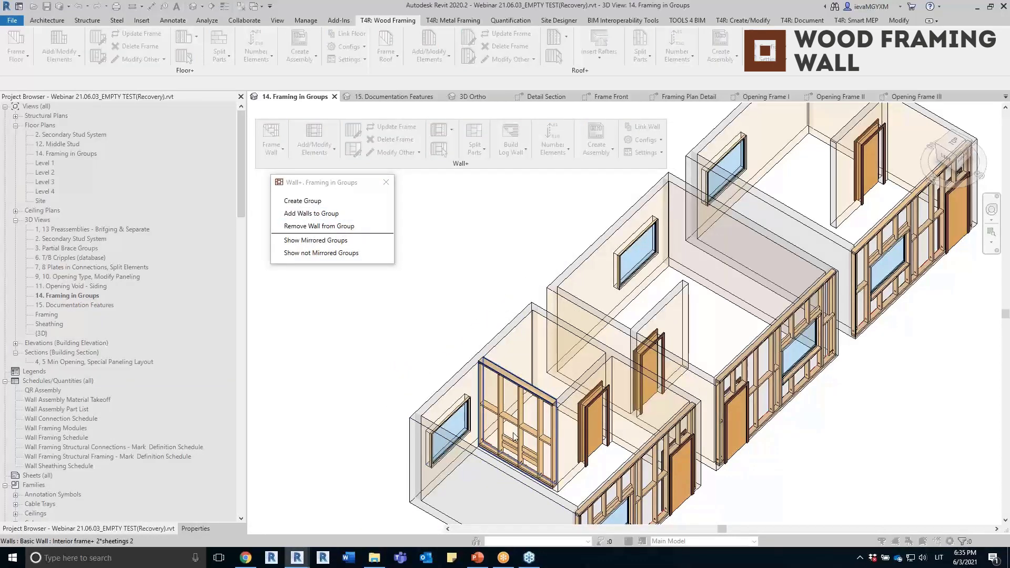
key(Escape)
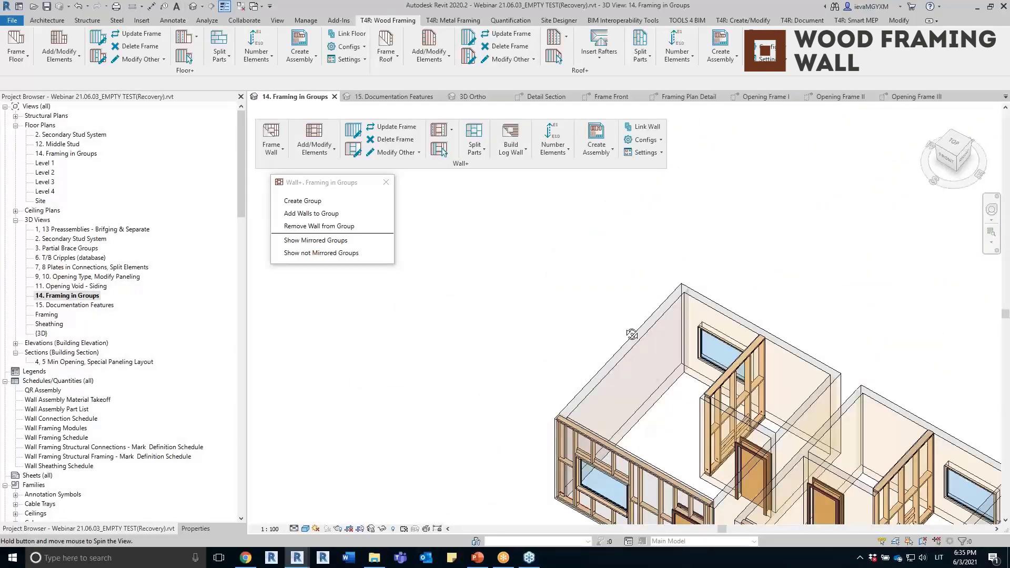
Step: Orbit and zoom to check the framed walls across the three room groups
shift+middle_drag(705, 345, 824, 416)
scroll(712, 384, down, 5)
click(737, 397)
click(259, 316)
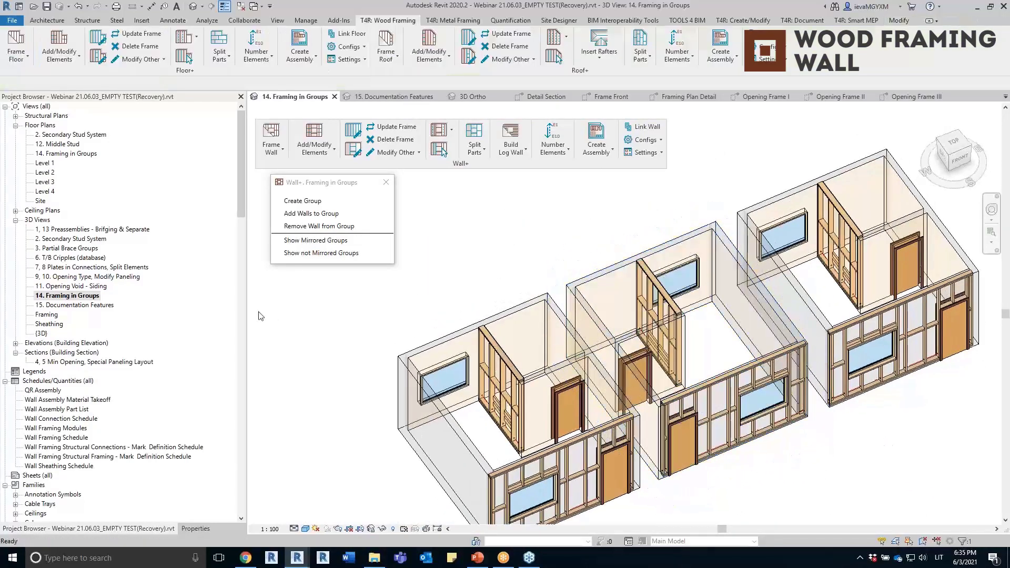
click(101, 306)
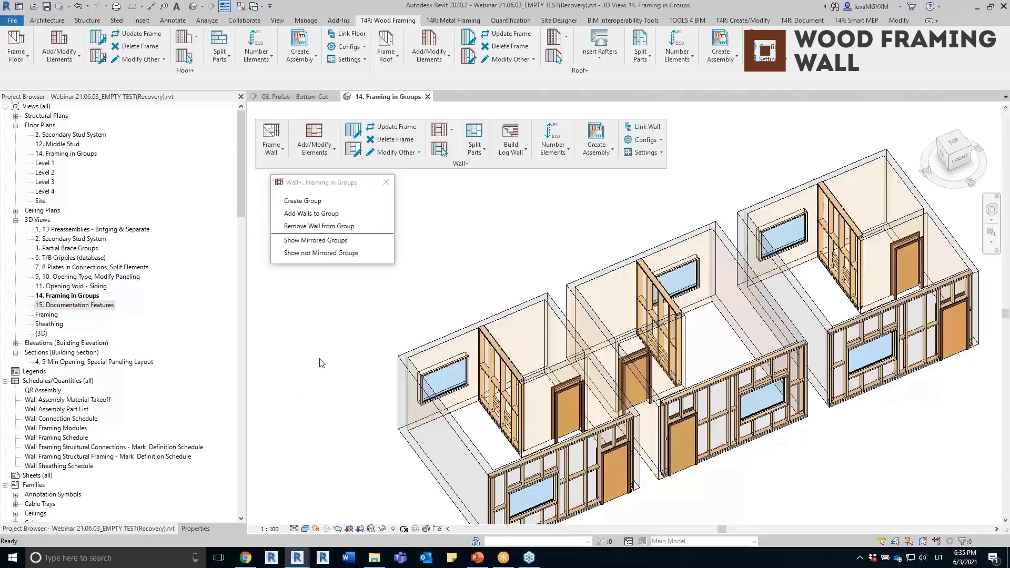
Step: Switch to the ROOF project and open 3D view 02. Prefabricated Panels - Diagonal Cut
click(301, 97)
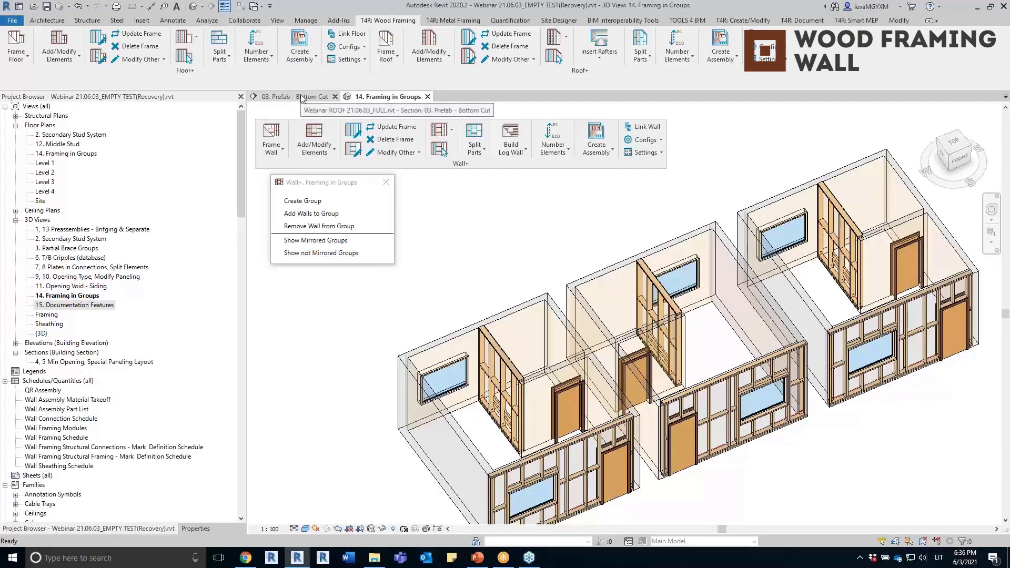
double_click(126, 210)
double_click(126, 219)
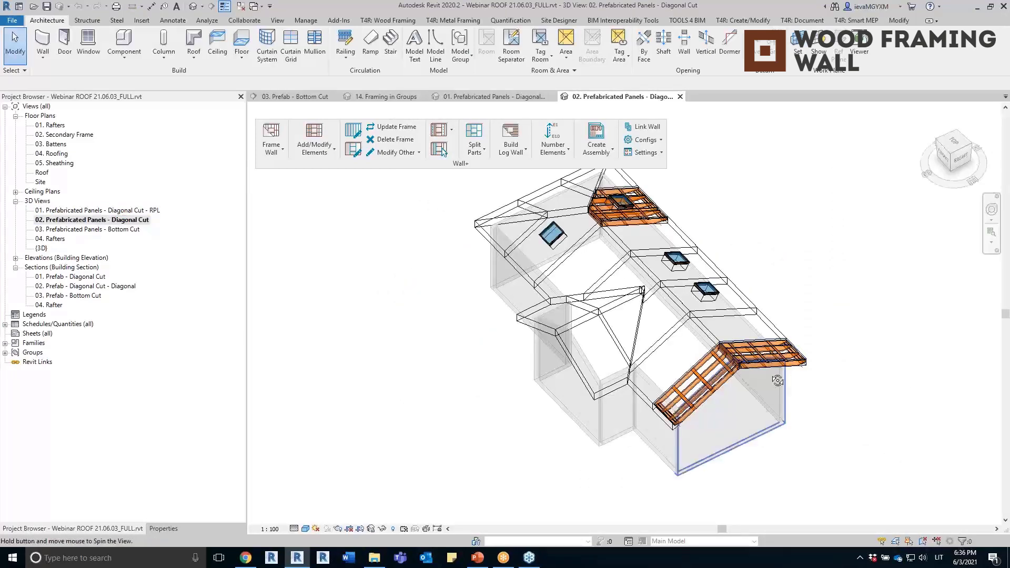
scroll(757, 375, up, 2)
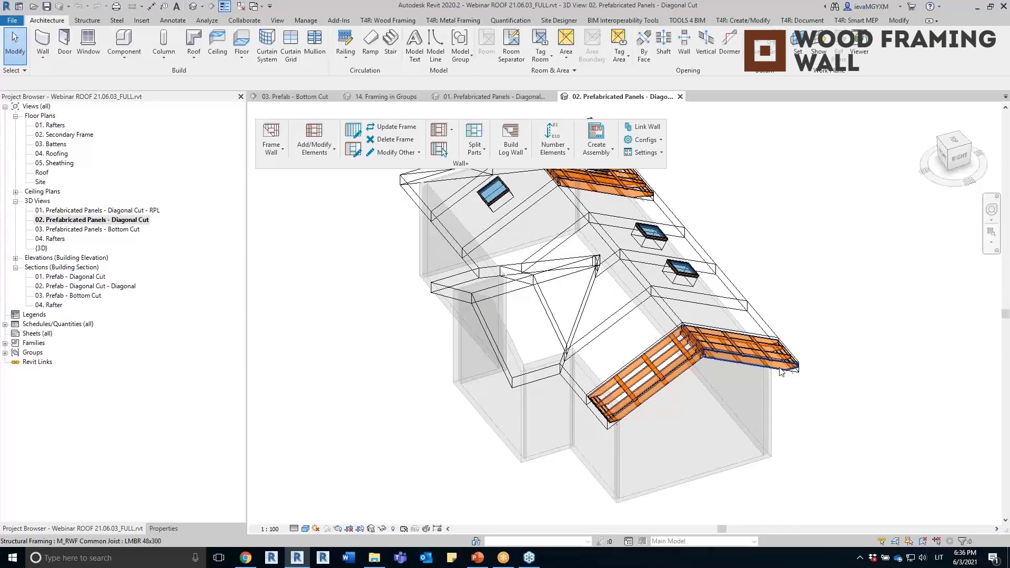
middle_drag(781, 371, 749, 321)
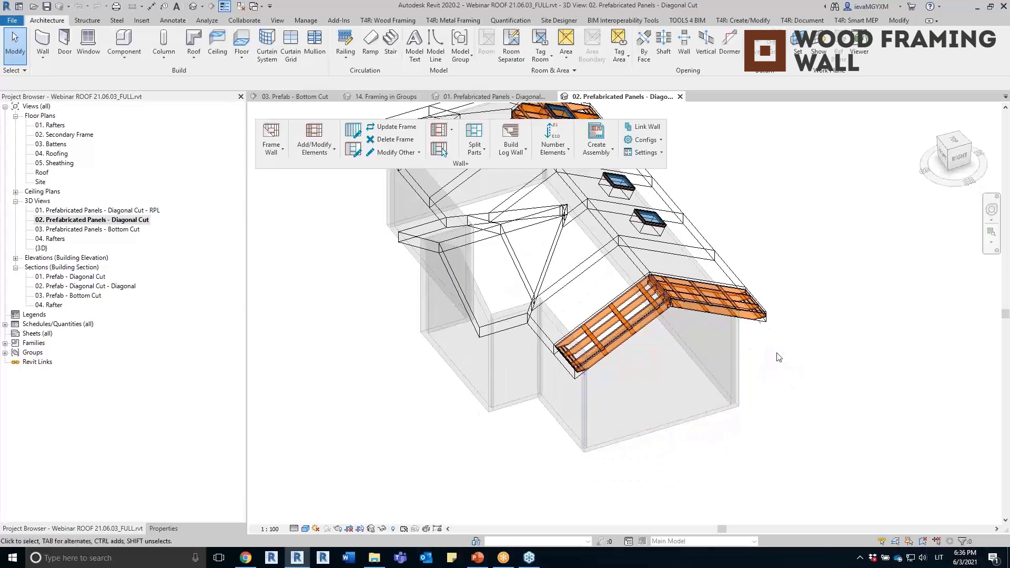
shift+middle_drag(788, 359, 731, 321)
scroll(730, 318, up, 4)
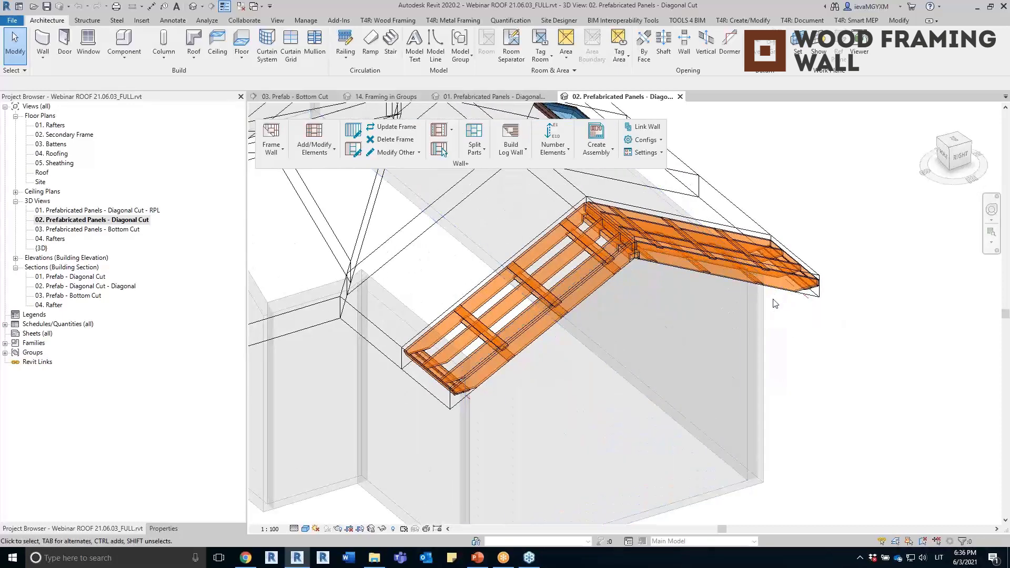
Step: Inspect the eave-end joist and the diagonal-cut framing element at the eave
click(807, 284)
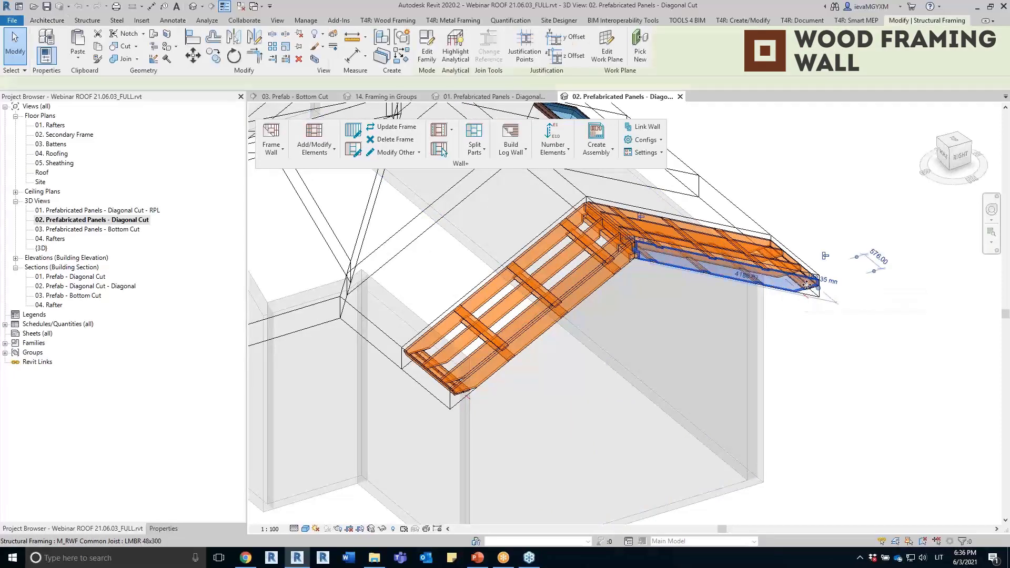
scroll(799, 288, up, 4)
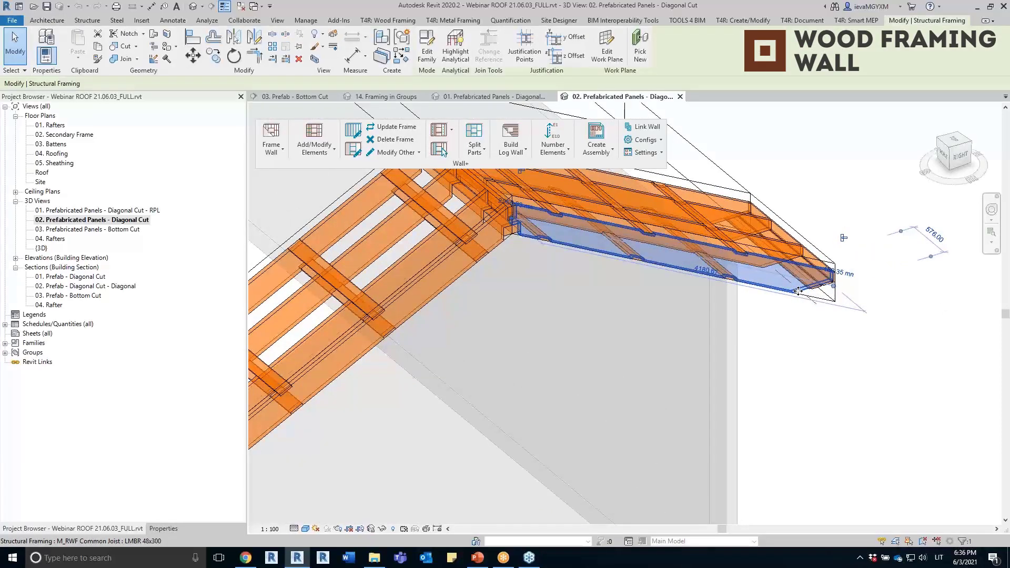
key(Escape)
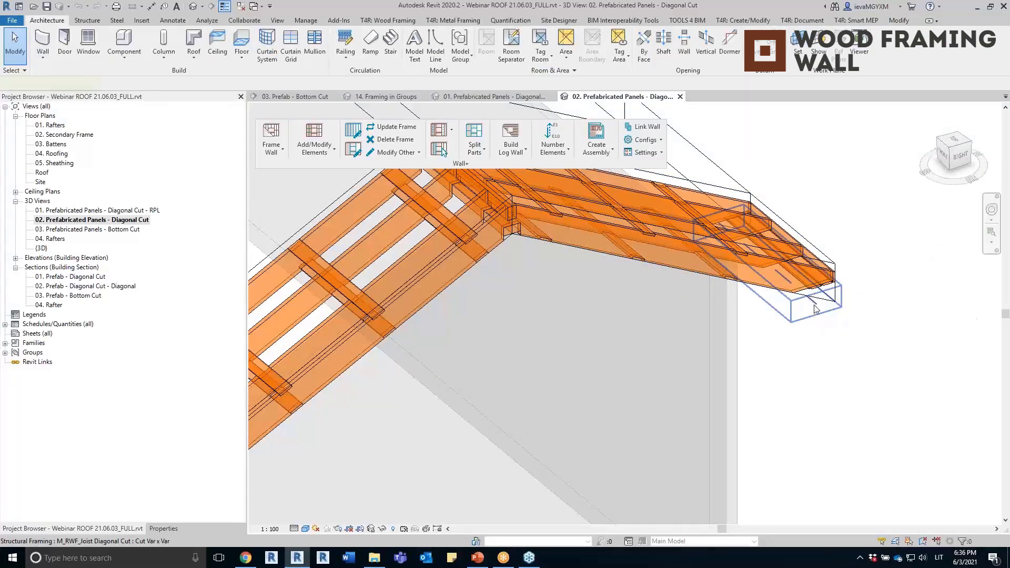
click(815, 308)
shift+middle_drag(861, 342, 868, 280)
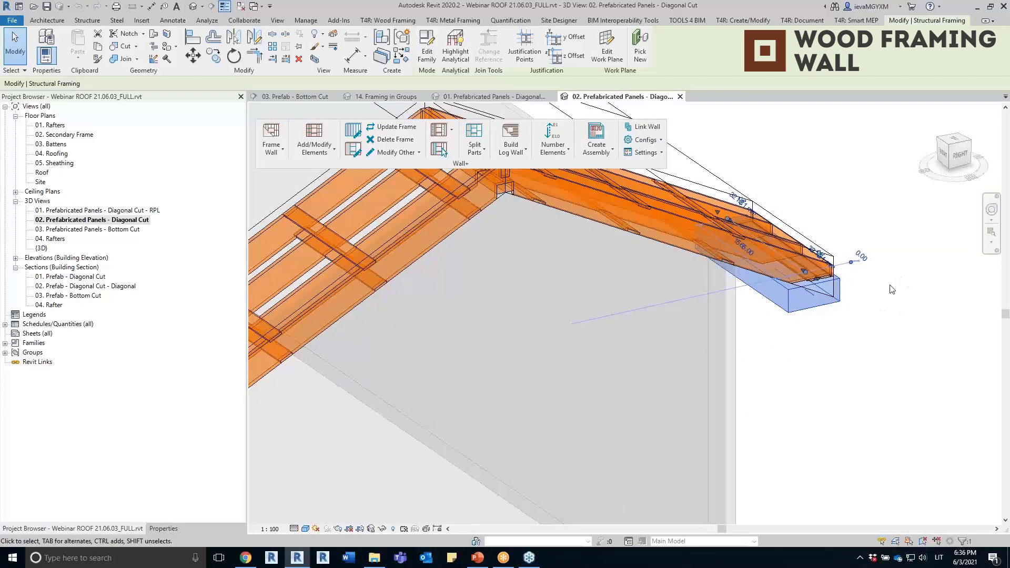
click(863, 298)
Step: Inspect the roof's edge framing, panels and framing members from a top-down view
scroll(806, 264, down, 1)
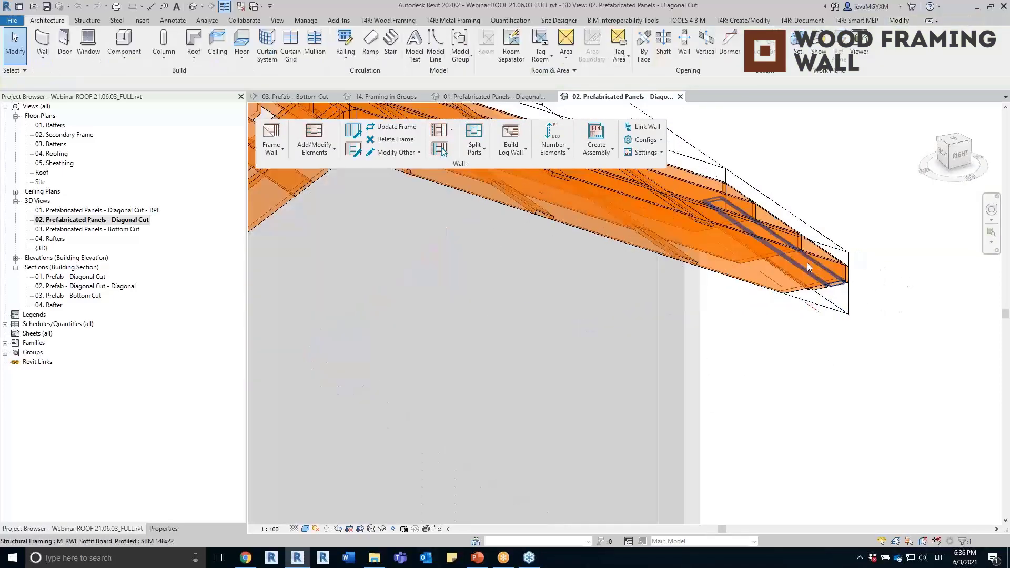
scroll(809, 265, down, 1)
scroll(809, 265, down, 1)
middle_drag(718, 282, 837, 251)
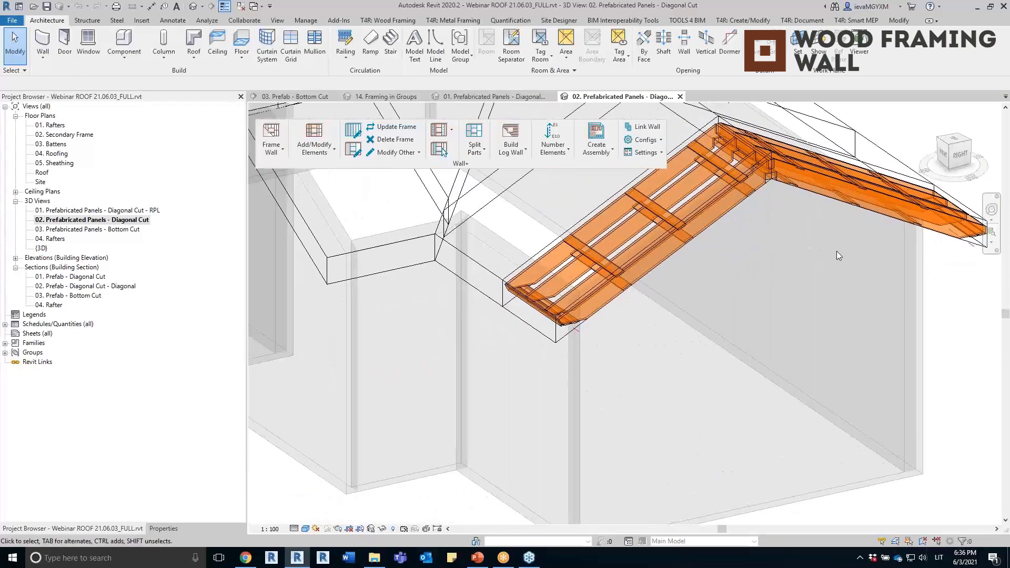
scroll(570, 318, up, 3)
click(573, 318)
scroll(573, 319, down, 5)
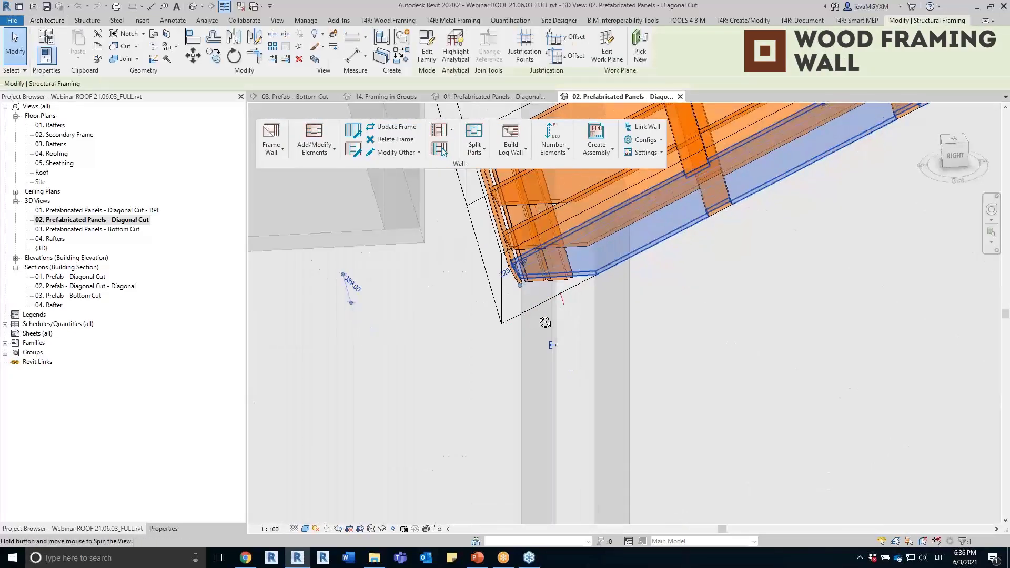
scroll(562, 299, up, 2)
scroll(562, 299, down, 1)
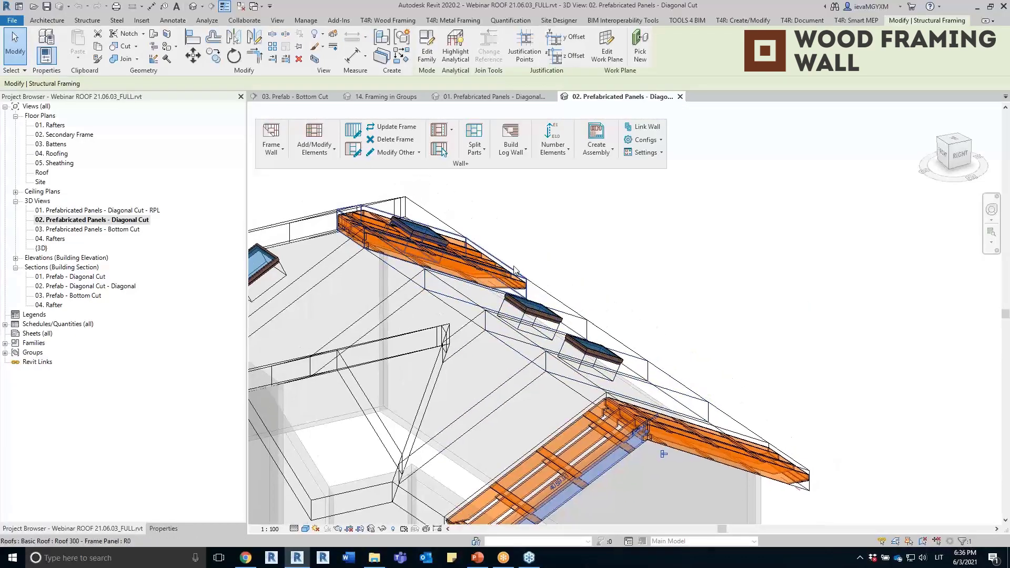
click(562, 278)
shift+middle_drag(562, 278, 519, 315)
scroll(520, 274, up, 2)
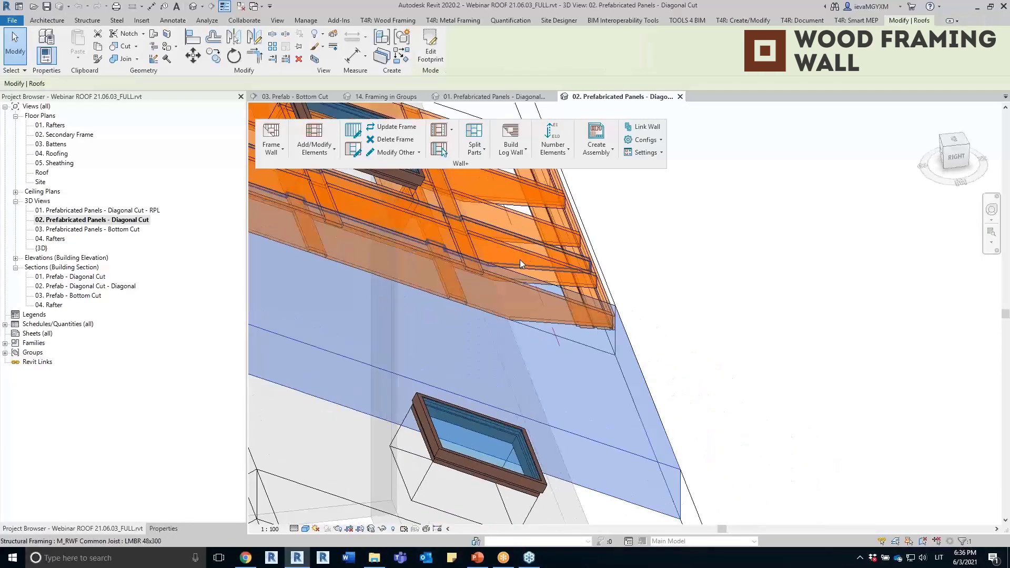
click(526, 253)
scroll(562, 284, up, 3)
shift+middle_drag(562, 287, 558, 291)
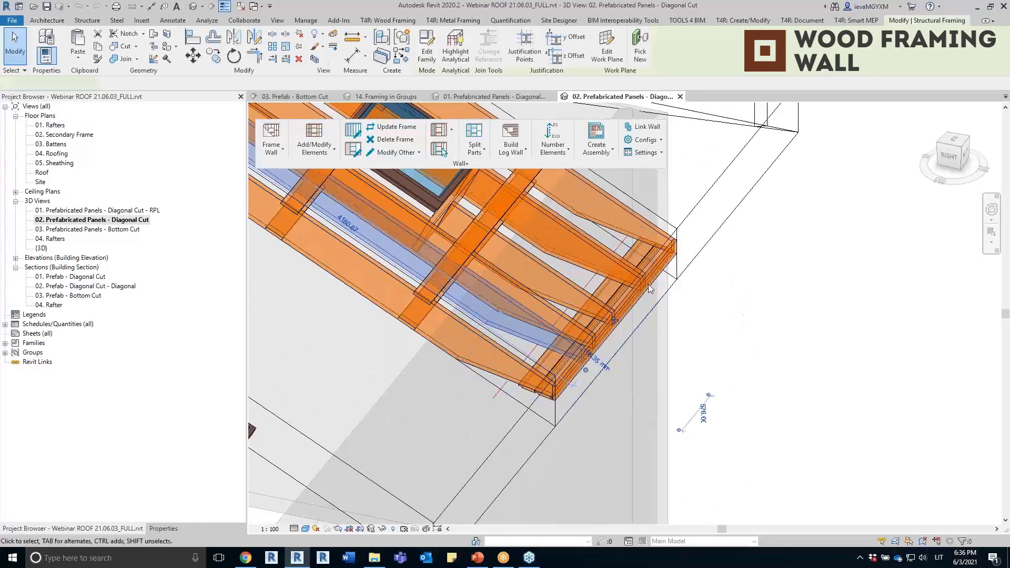
key(Escape)
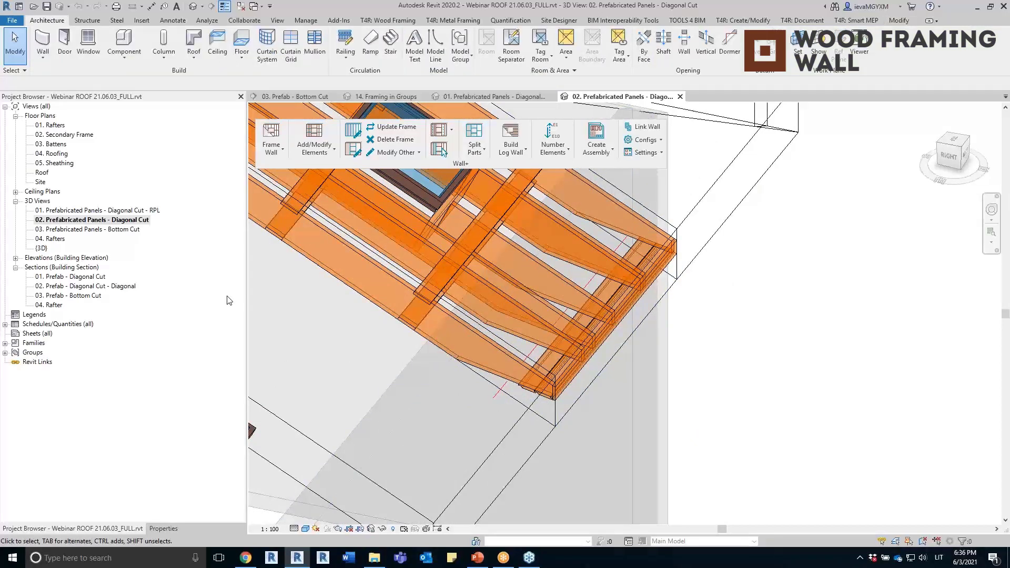
Step: Open section 01. Prefab - Diagonal Cut and inspect the cut element below the rafter
double_click(93, 279)
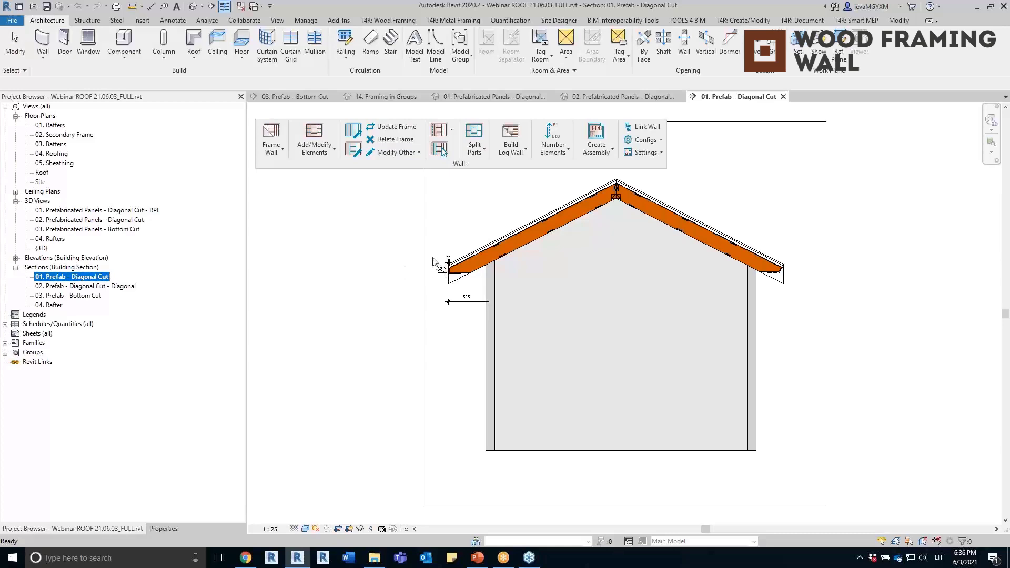
scroll(432, 261, up, 6)
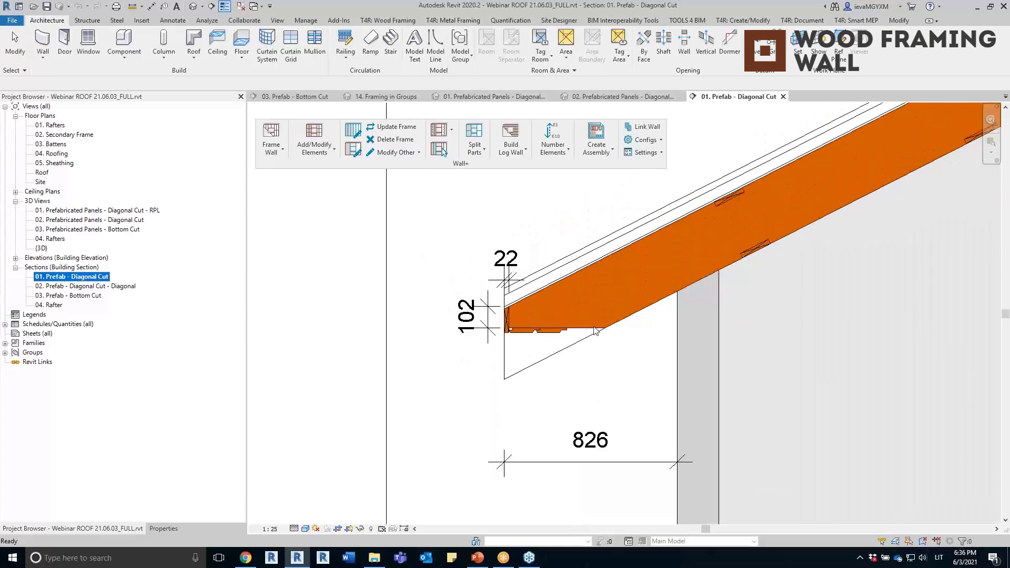
click(350, 396)
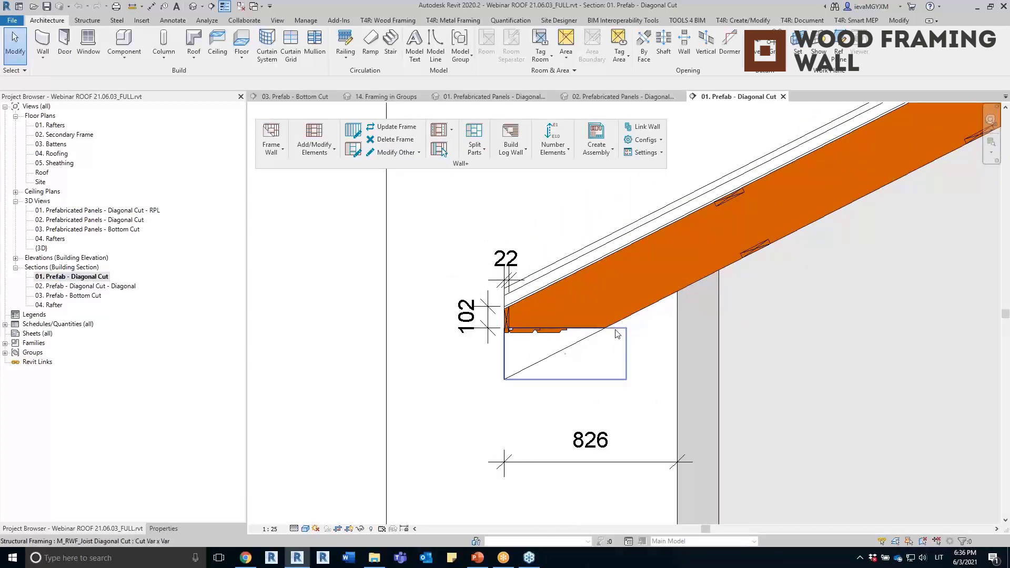
click(614, 330)
key(Escape)
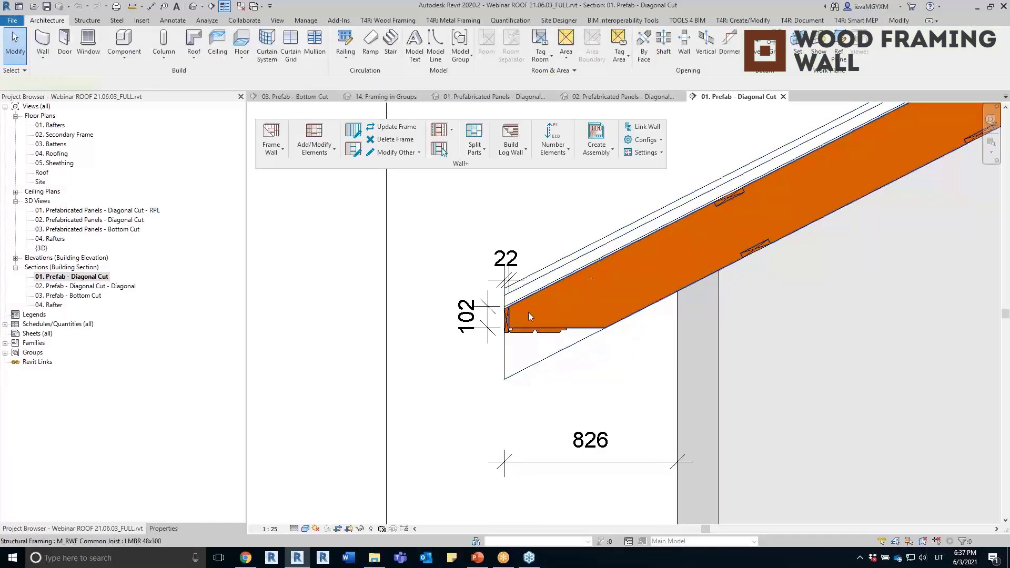
Step: Review the left eave rafter's type properties, closing without changes
click(589, 270)
click(164, 528)
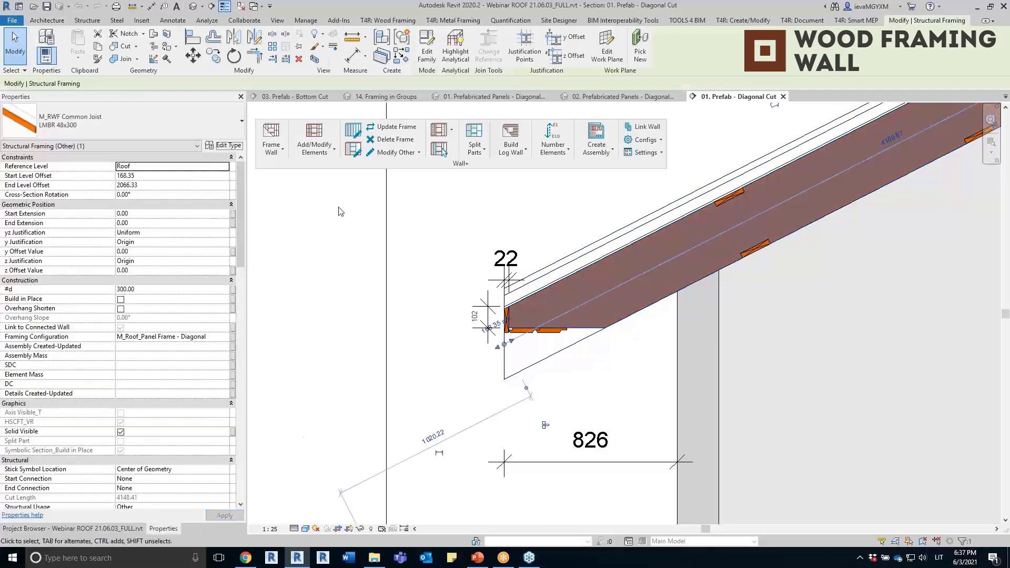
click(225, 145)
drag(364, 44, 269, 32)
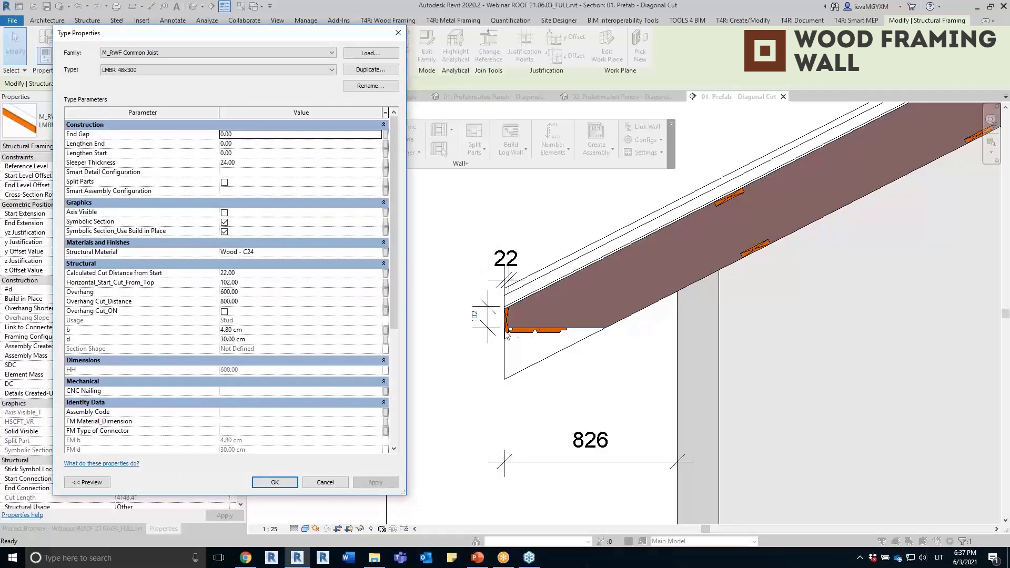
click(398, 33)
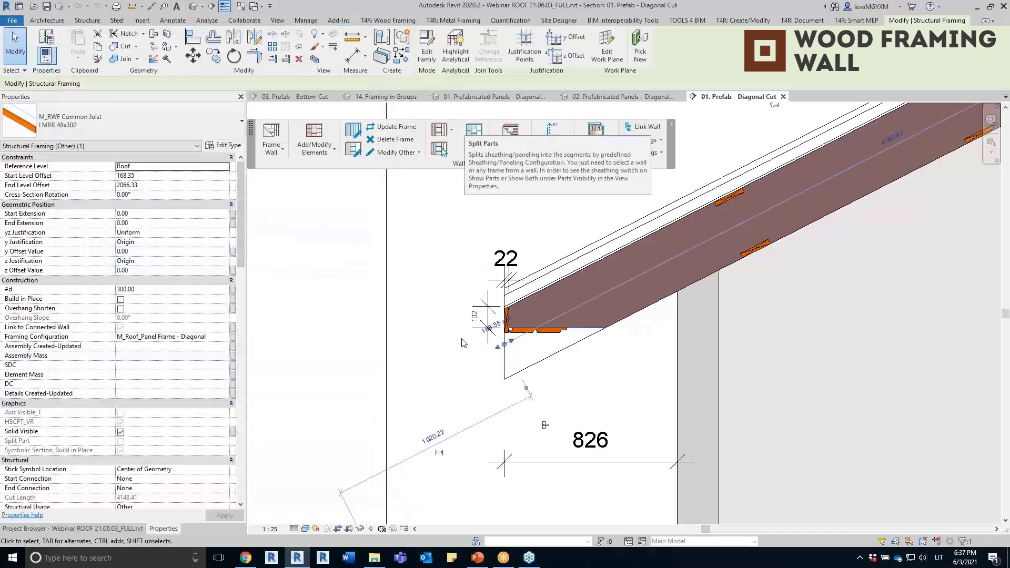
key(Escape)
Step: Look over the eave detail, then pick 02. Prefab - Diagonal Cut - Diagonal in the Project Browser
scroll(733, 316, down, 4)
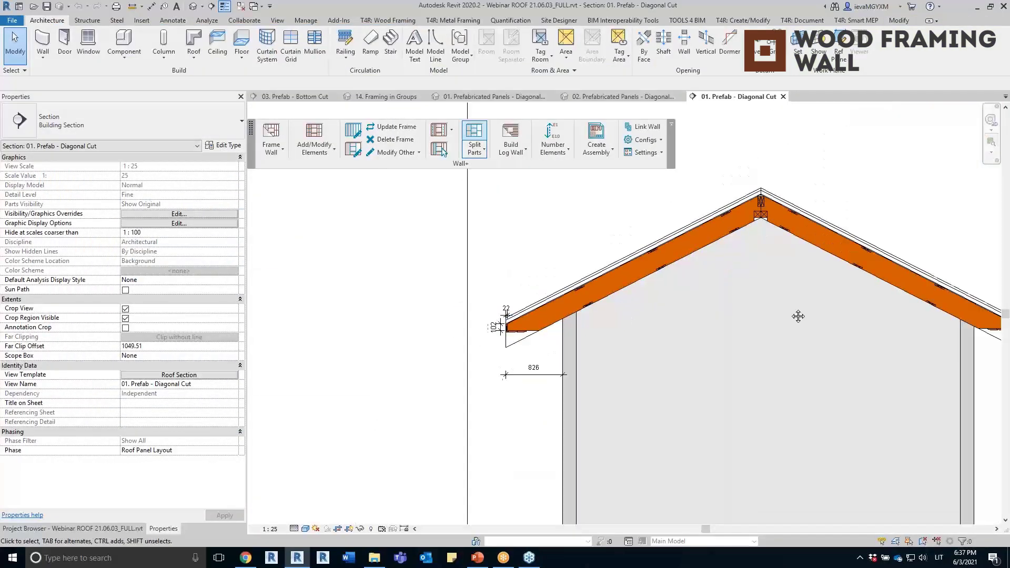
scroll(417, 271, up, 5)
scroll(632, 284, up, 5)
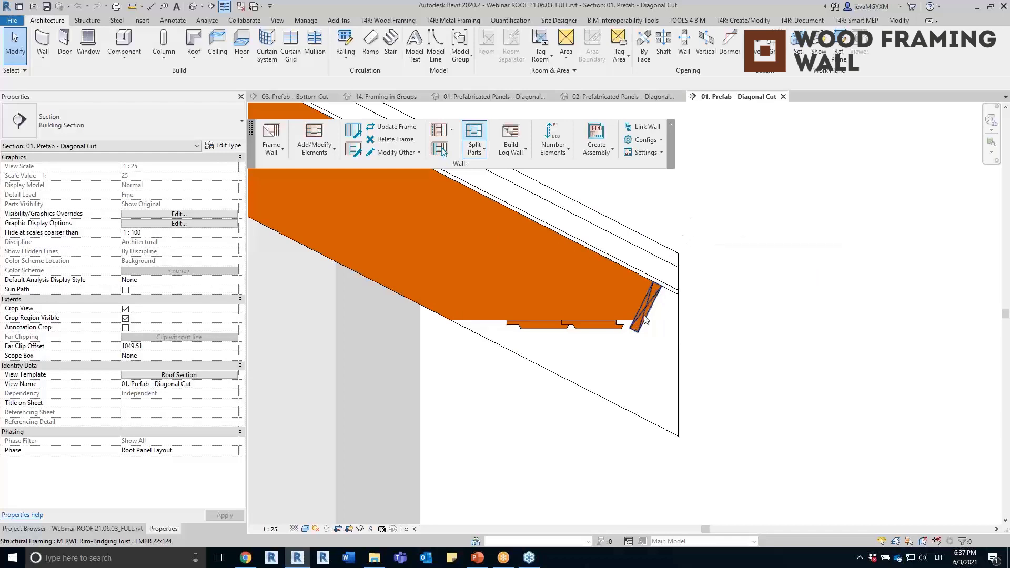
click(73, 528)
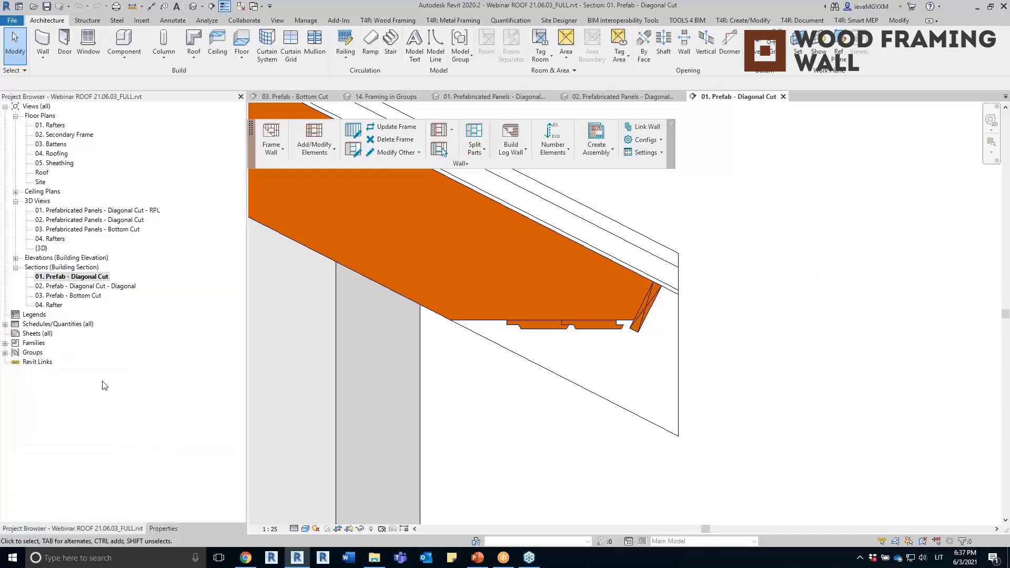
click(77, 286)
Step: Open section 02. Prefab - Diagonal Cut - Diagonal and zoom to the eave joist
double_click(77, 286)
scroll(451, 236, up, 5)
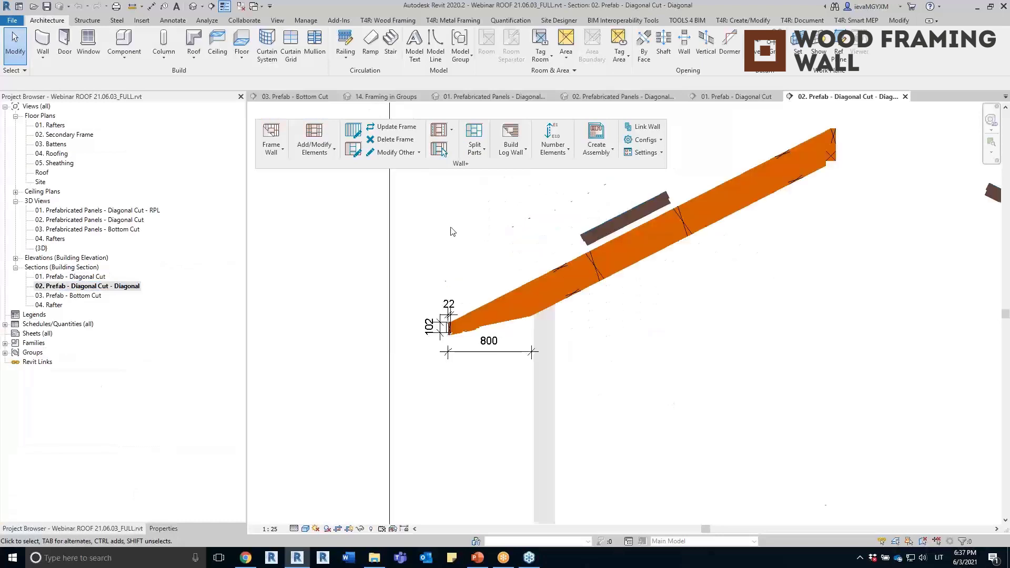
scroll(532, 322, up, 4)
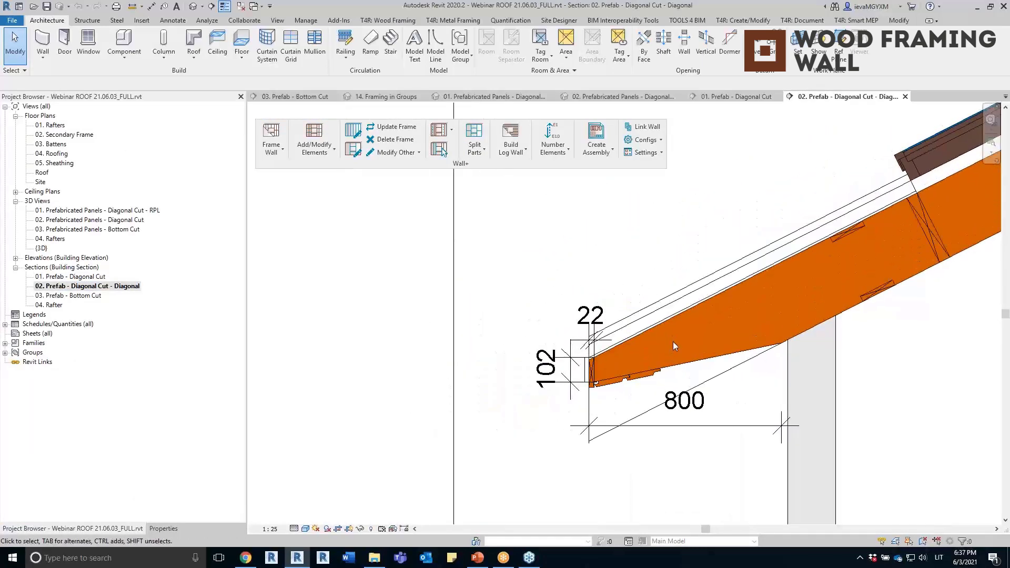
click(698, 372)
key(Escape)
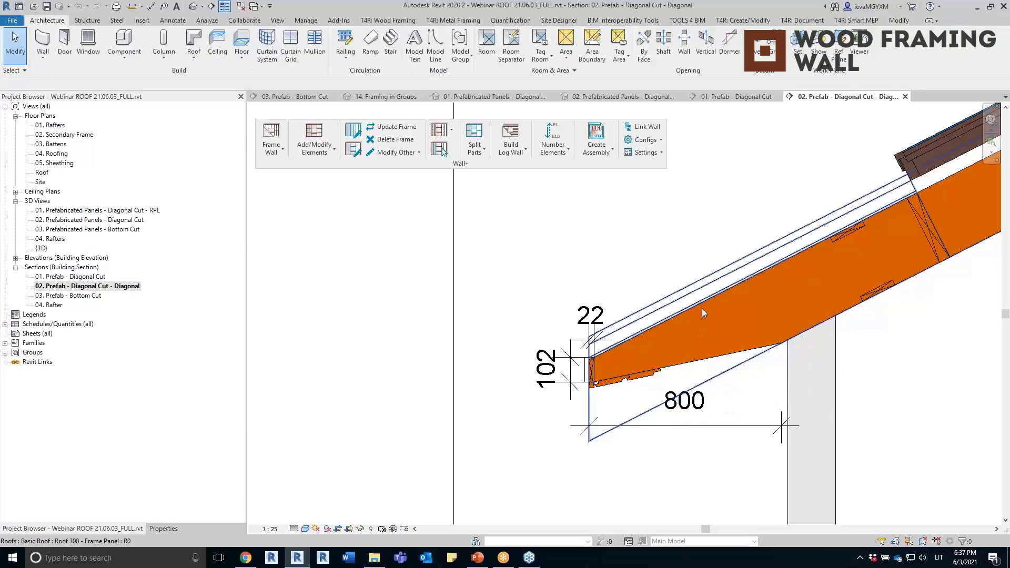
Step: Check the joist's Overhang Cut_Distance of 800 in Type Properties, closing without changes
click(703, 310)
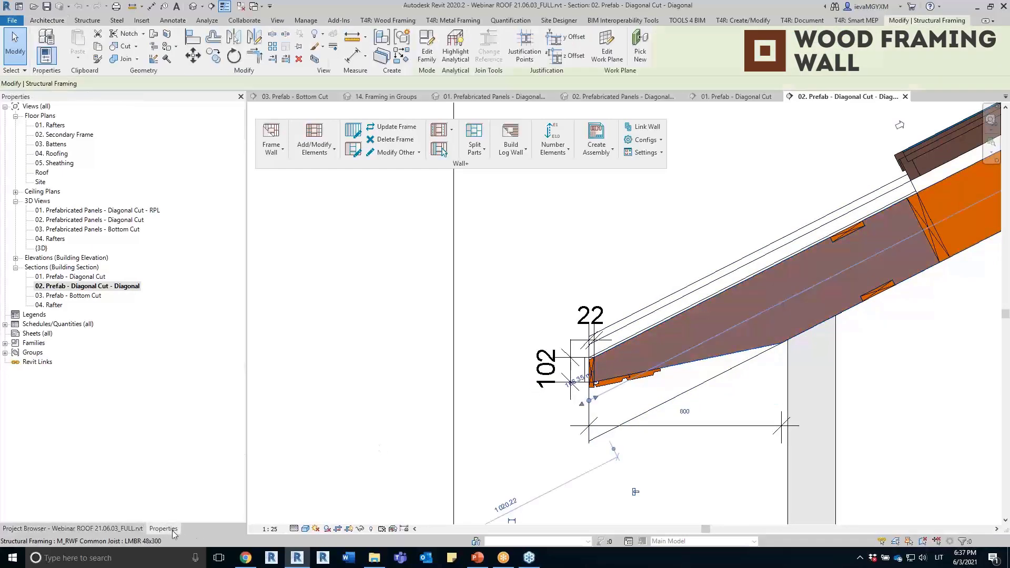
click(225, 145)
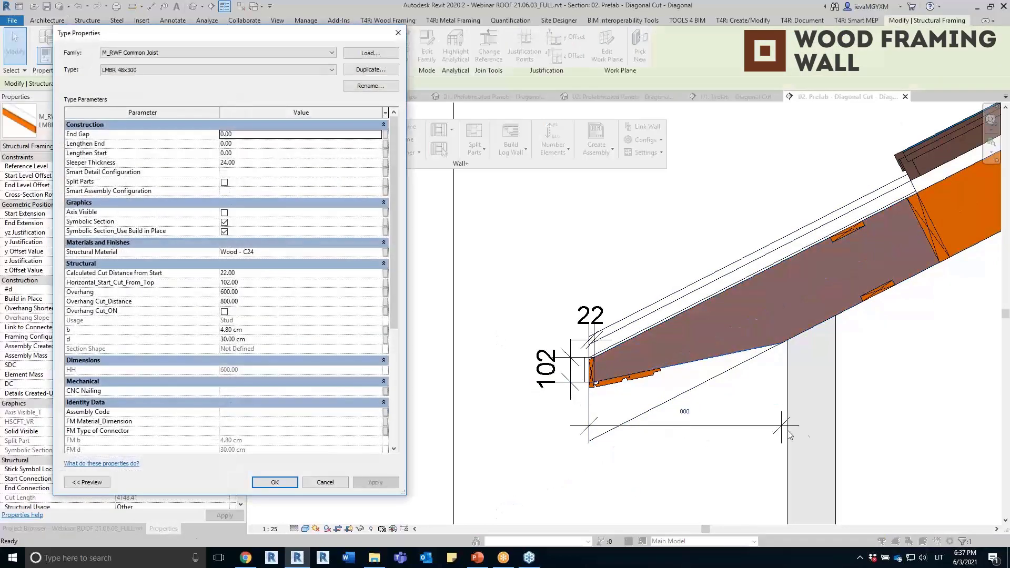
click(252, 303)
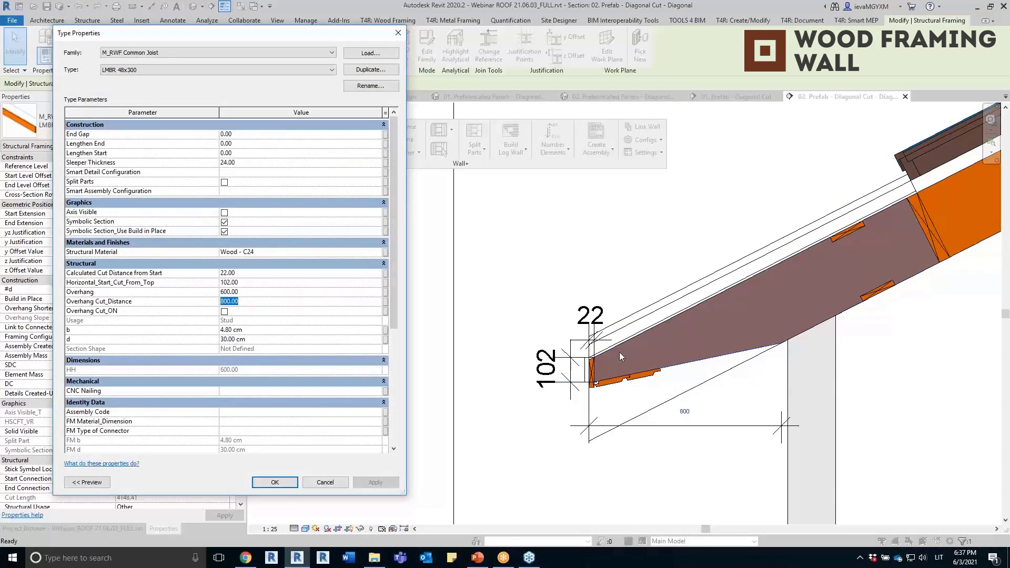
click(401, 36)
key(Escape)
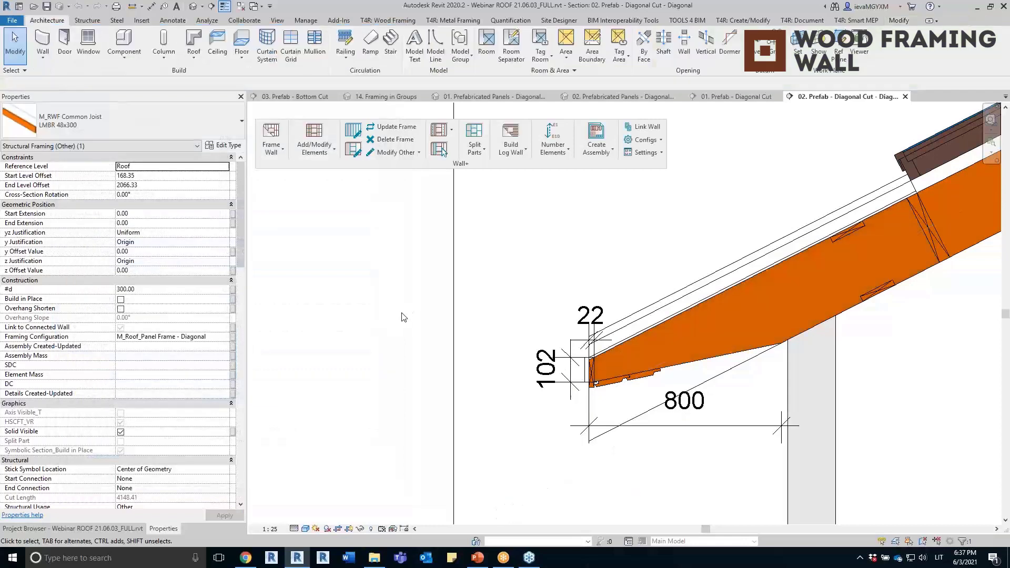
click(117, 528)
Step: Open section 03. Prefab - Bottom Cut and inspect the bottom-cut joist and soffit board
double_click(86, 296)
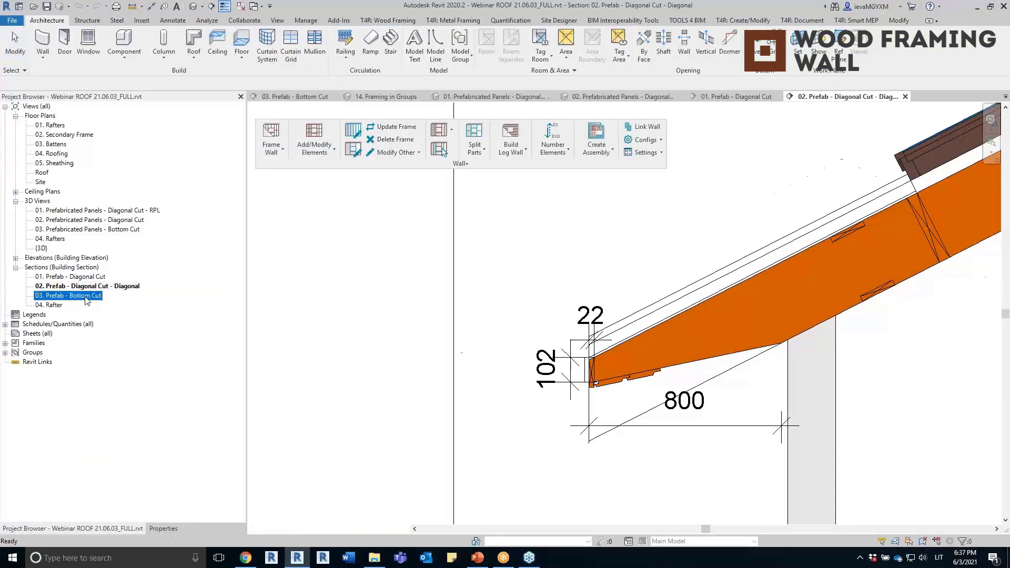
scroll(495, 360, up, 2)
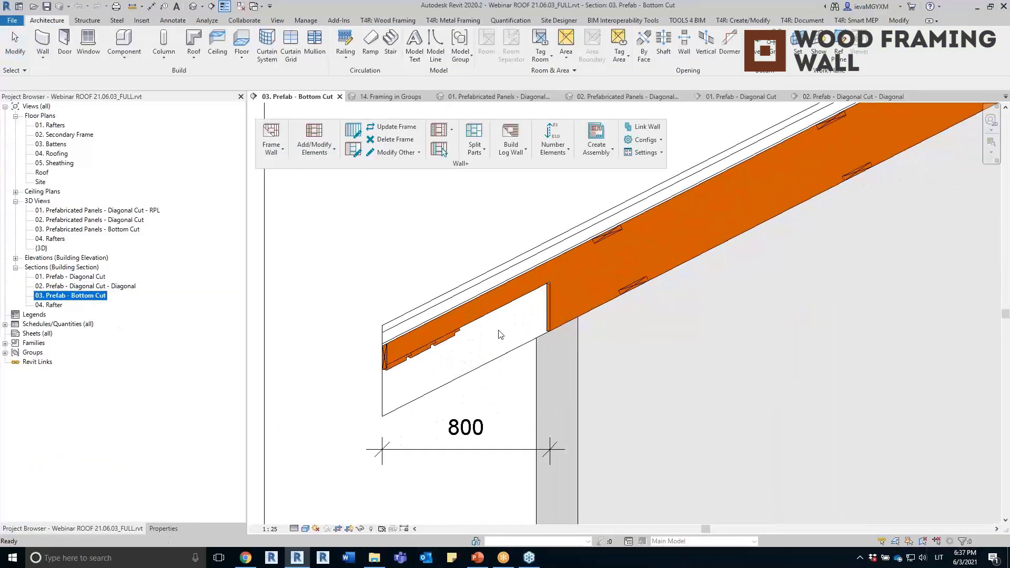
scroll(513, 310, up, 2)
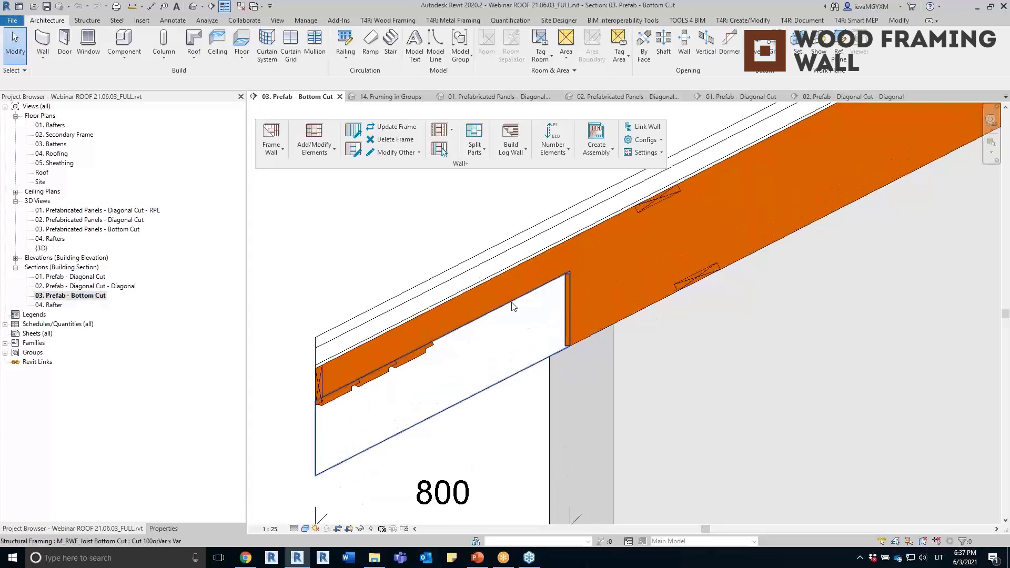
click(514, 306)
scroll(562, 293, up, 3)
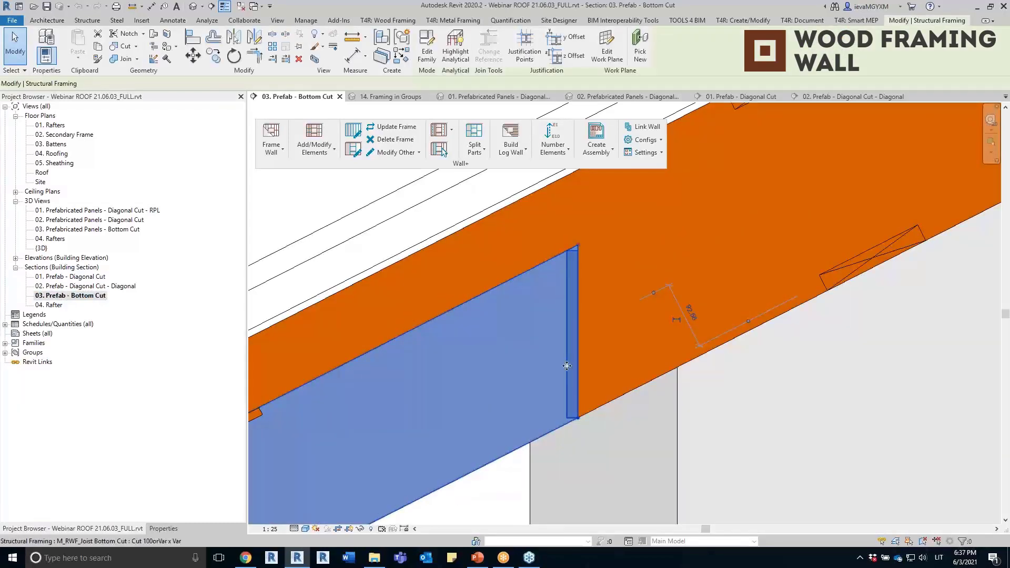
scroll(571, 420, down, 2)
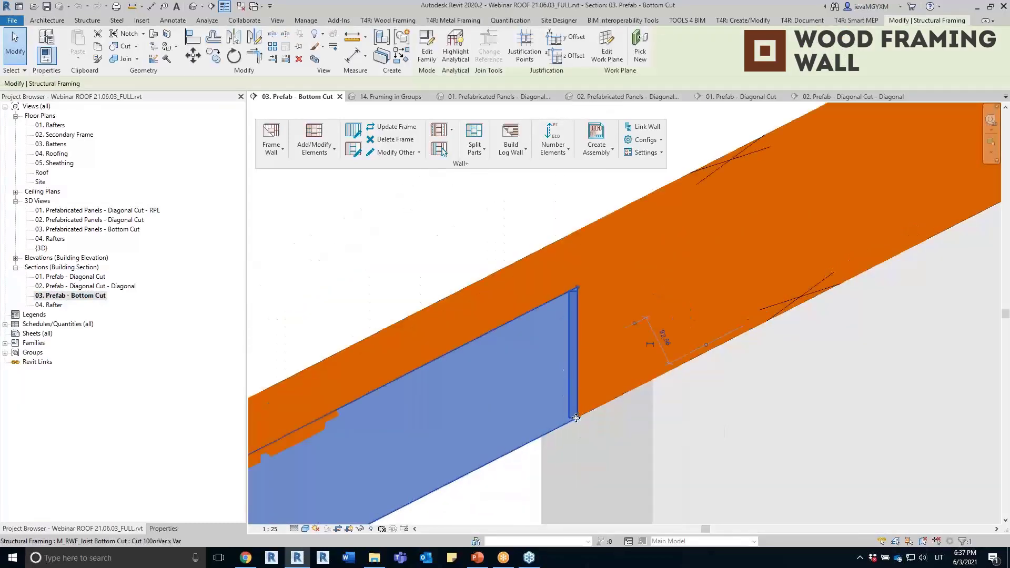
middle_drag(568, 419, 654, 326)
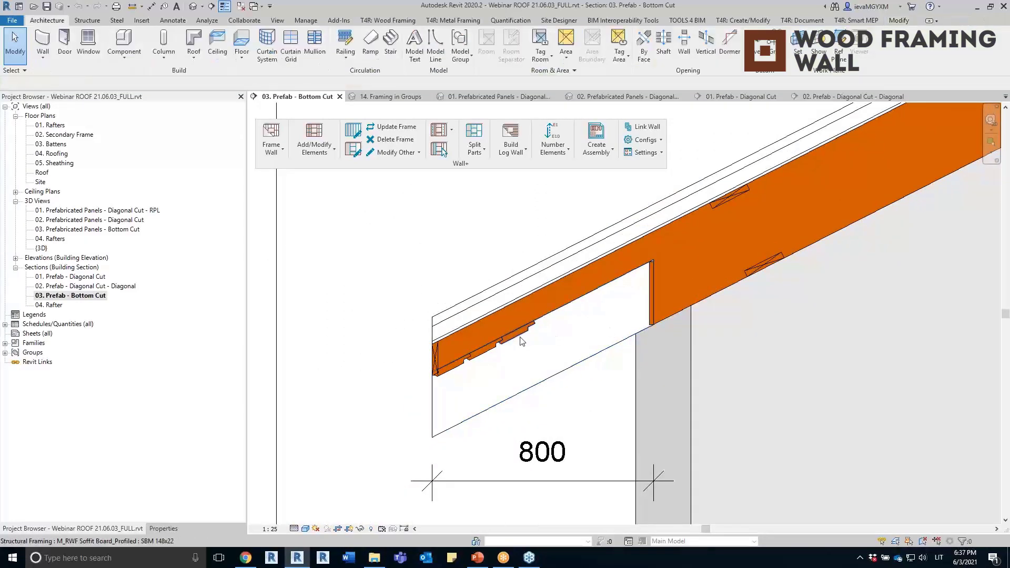
click(477, 359)
click(452, 400)
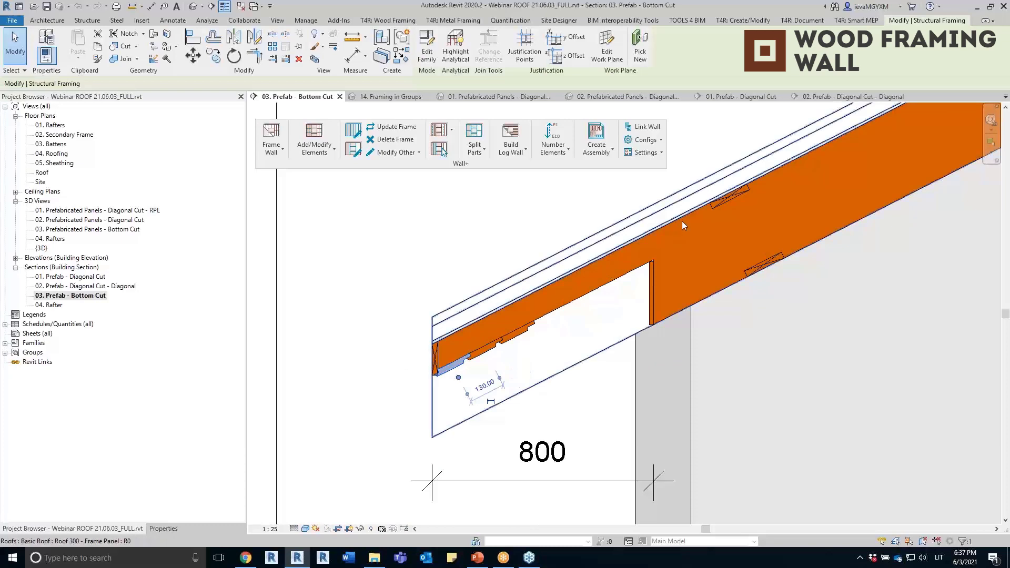
Step: Close inactive views and return to EMPTY TEST's 14. Framing in Groups view
click(387, 396)
scroll(388, 339, down, 5)
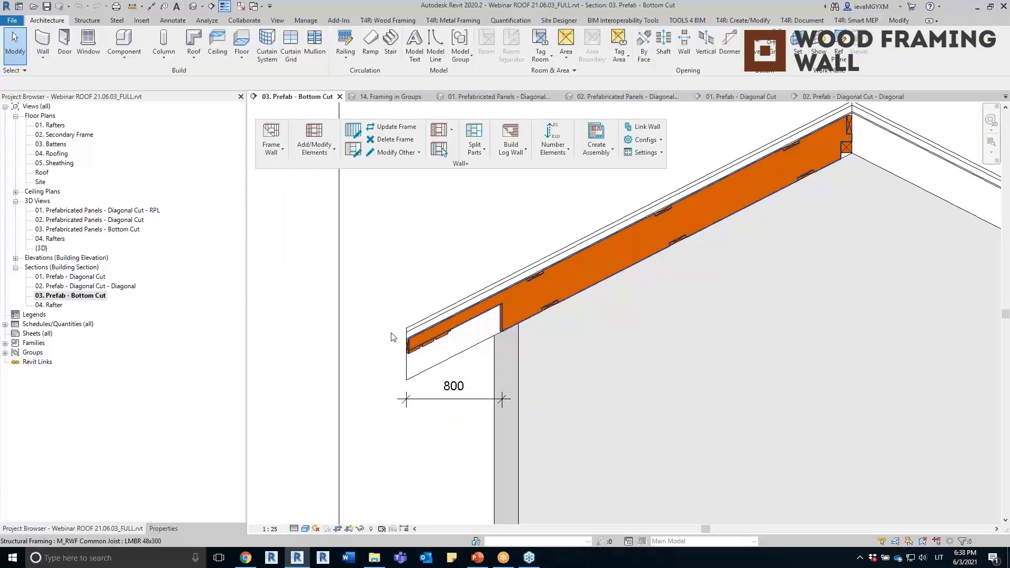
click(240, 7)
click(386, 97)
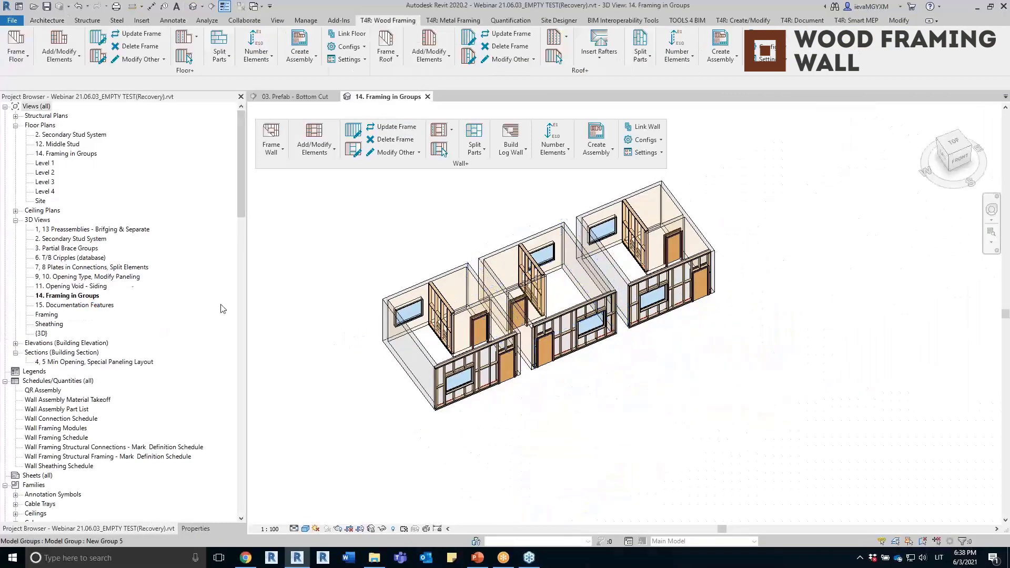
Step: Open 3D view 15. Documentation Features and select all 159 walls of the sheathed assembly
double_click(86, 305)
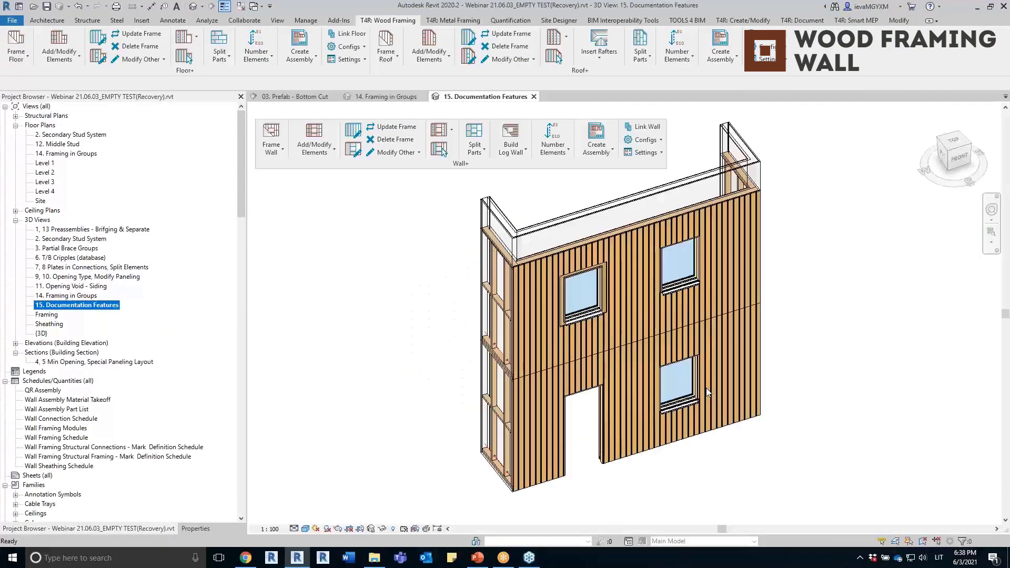
middle_drag(863, 336, 747, 338)
click(515, 322)
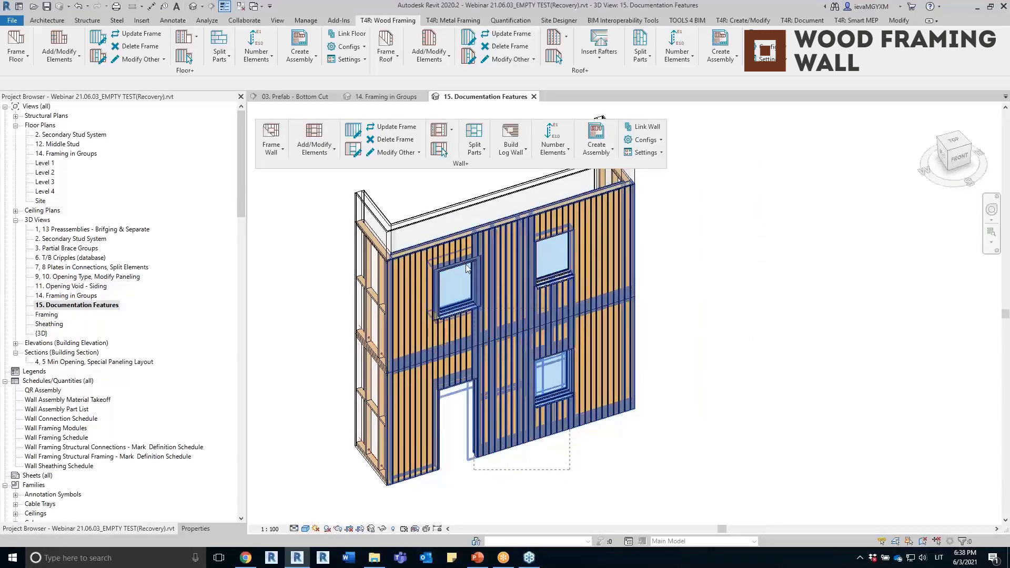
click(641, 184)
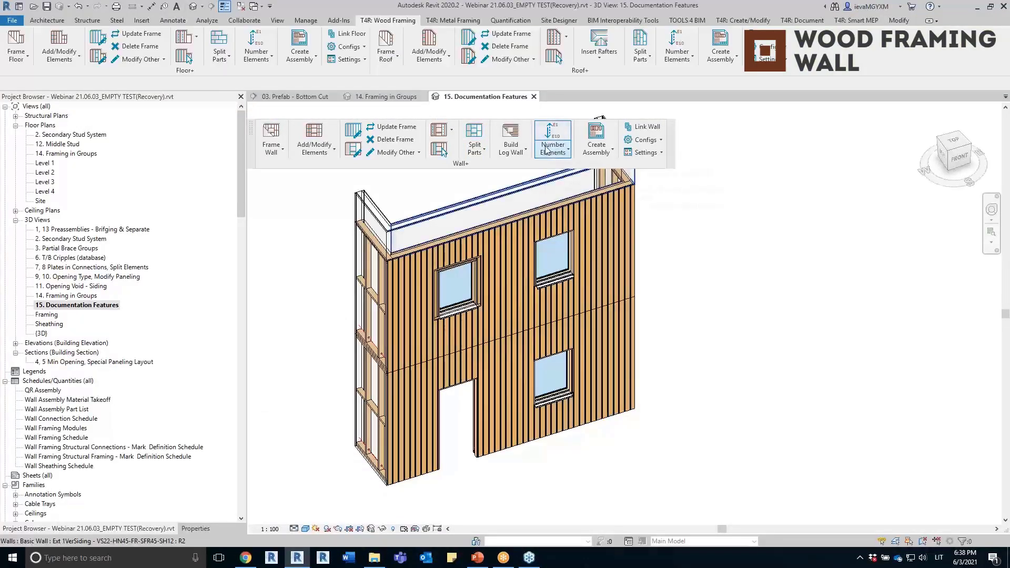
Step: Renumber all framing elements of the wall with Number Elements
click(549, 150)
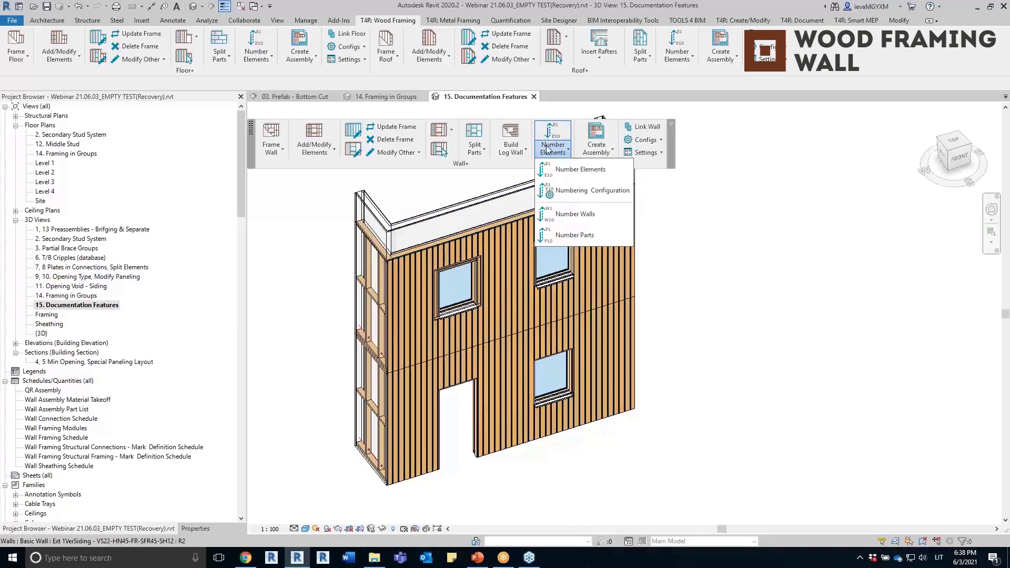
click(581, 171)
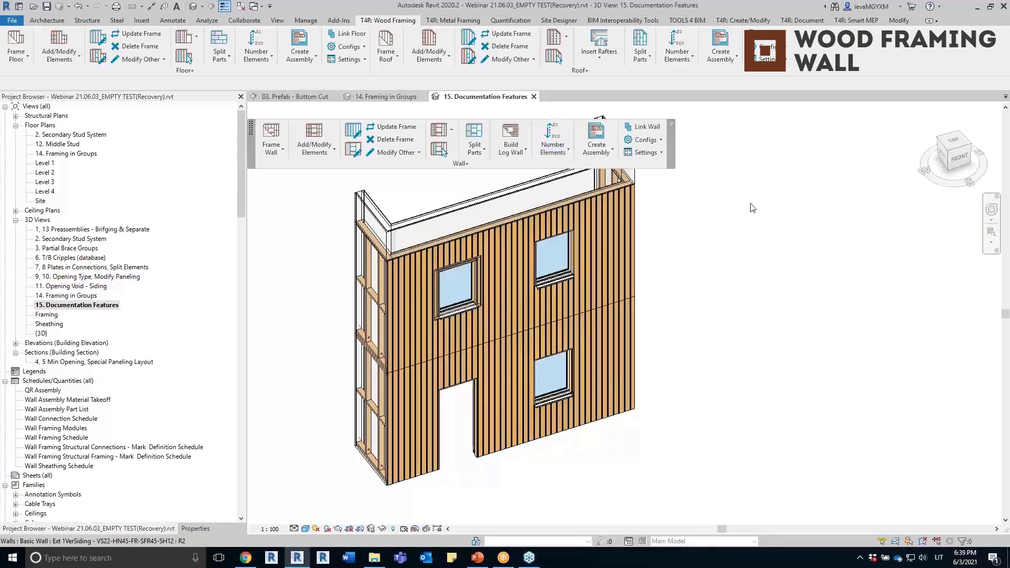
click(556, 148)
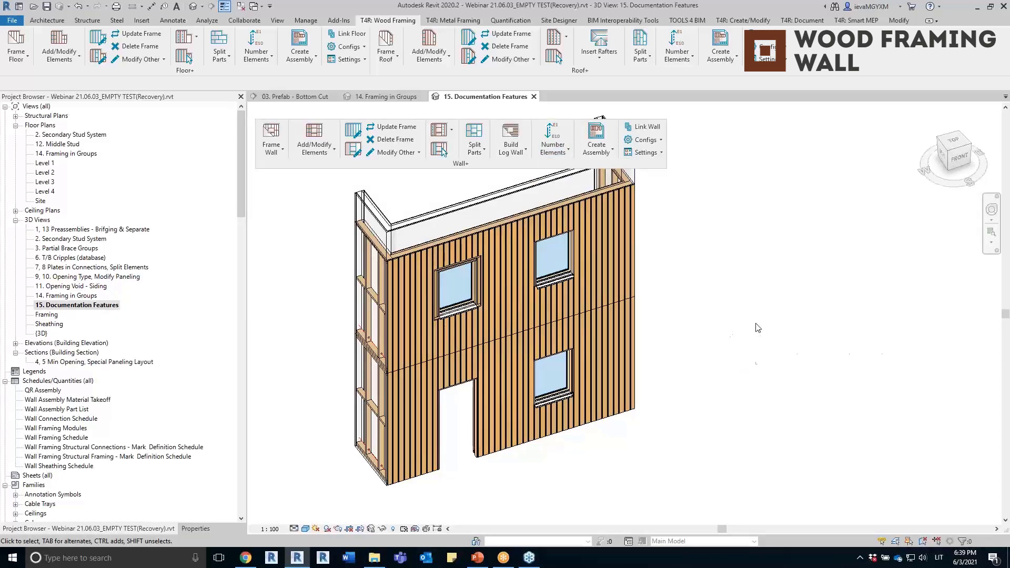
scroll(735, 273, down, 2)
middle_drag(733, 276, 889, 305)
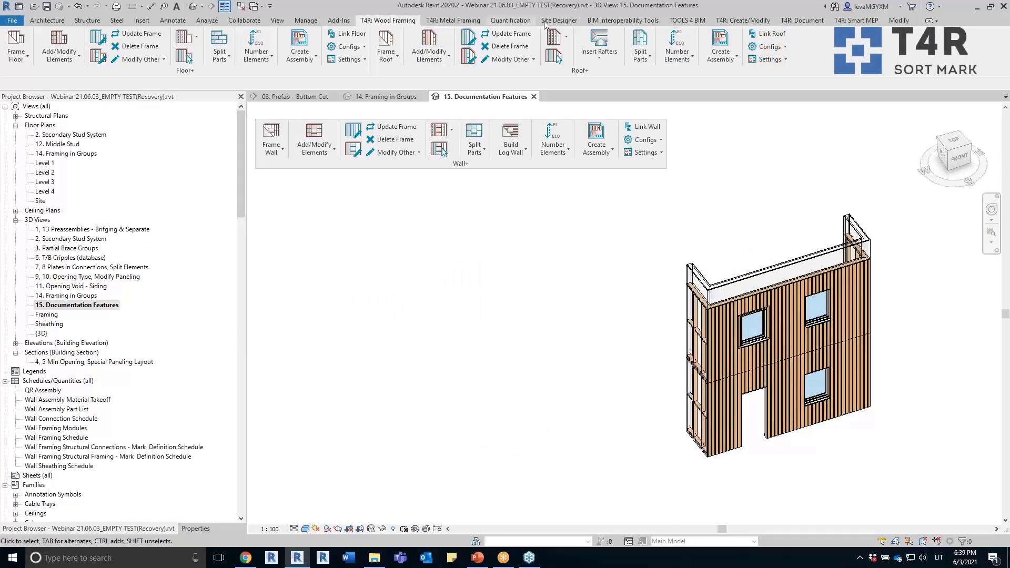
Step: Float the Sort Mark panel from the T4R: Document tab and choose QR/Barcode Generator
click(804, 24)
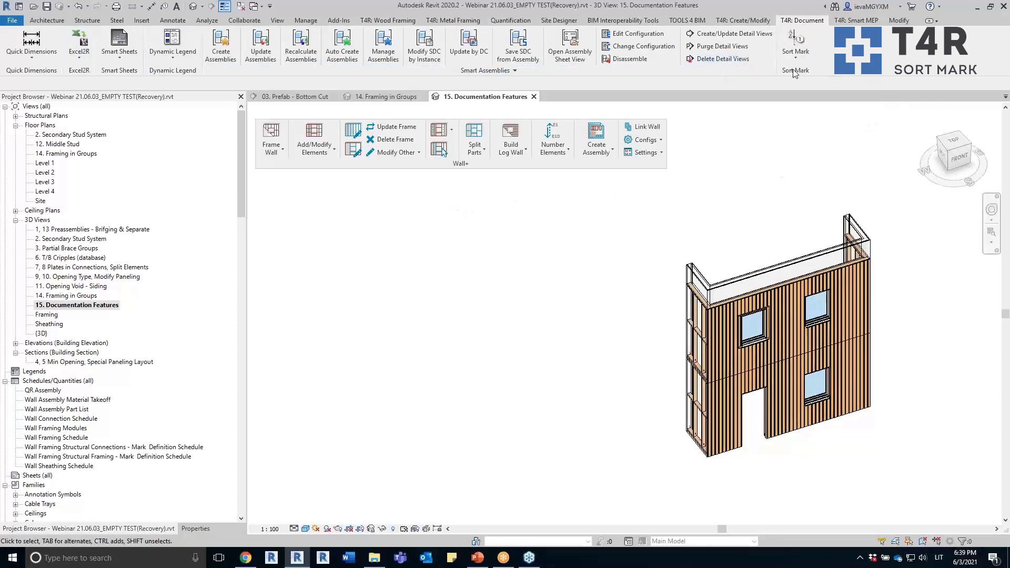
drag(796, 70, 287, 211)
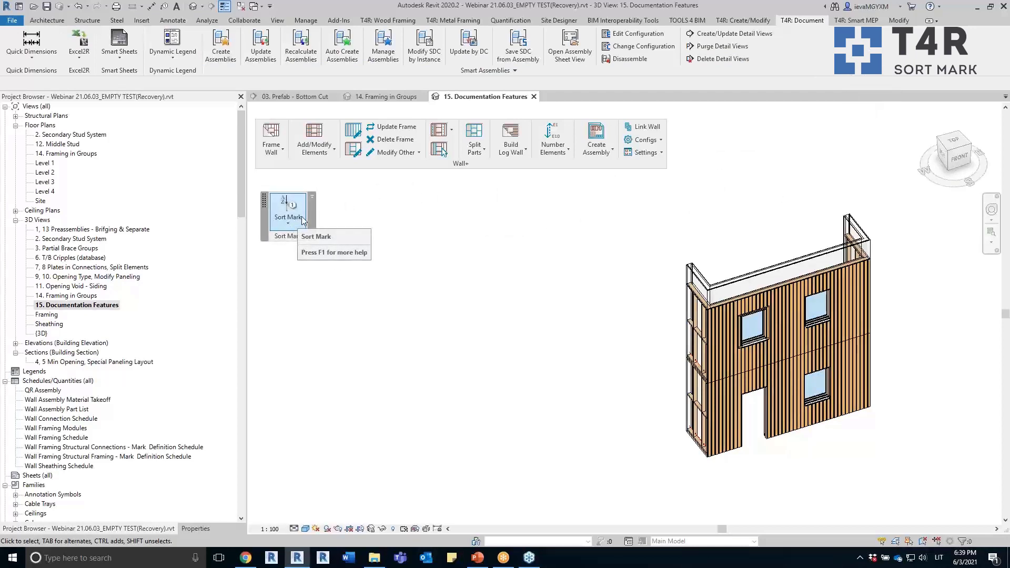
click(305, 220)
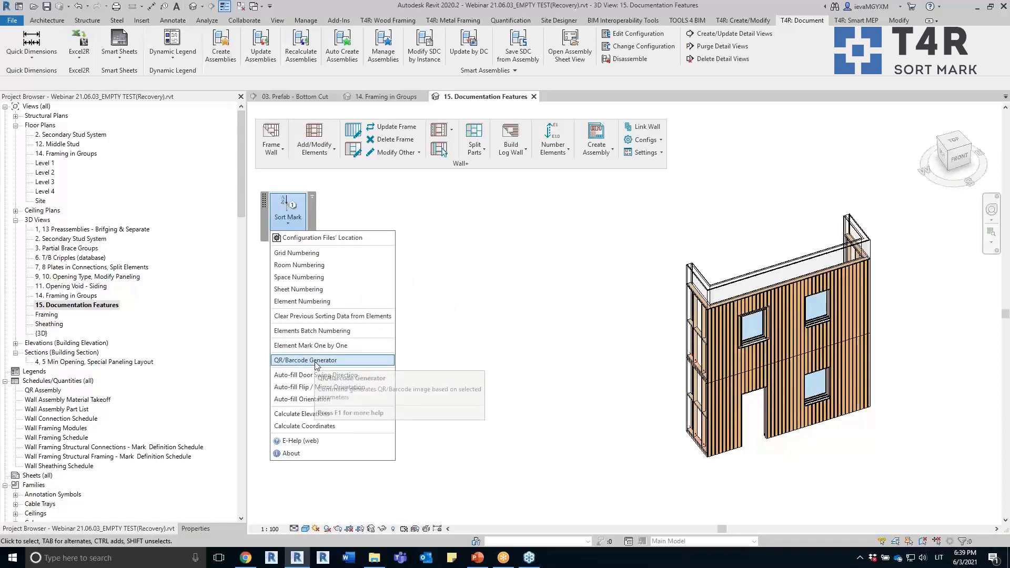
click(317, 362)
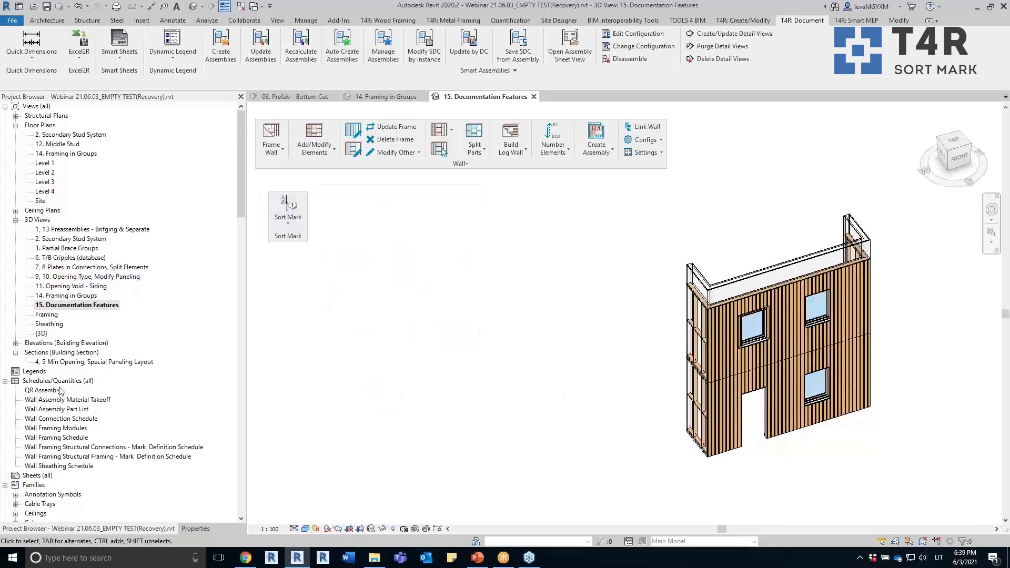
Step: Open the QR Assembly schedule and move the floating Wall+ and Sort Mark panels aside
double_click(43, 391)
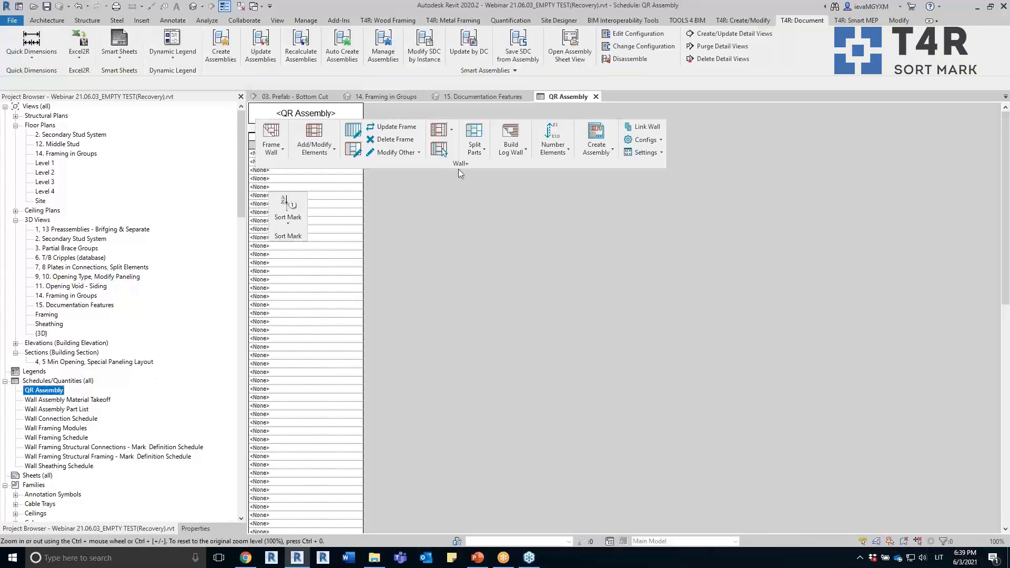
drag(459, 169, 585, 151)
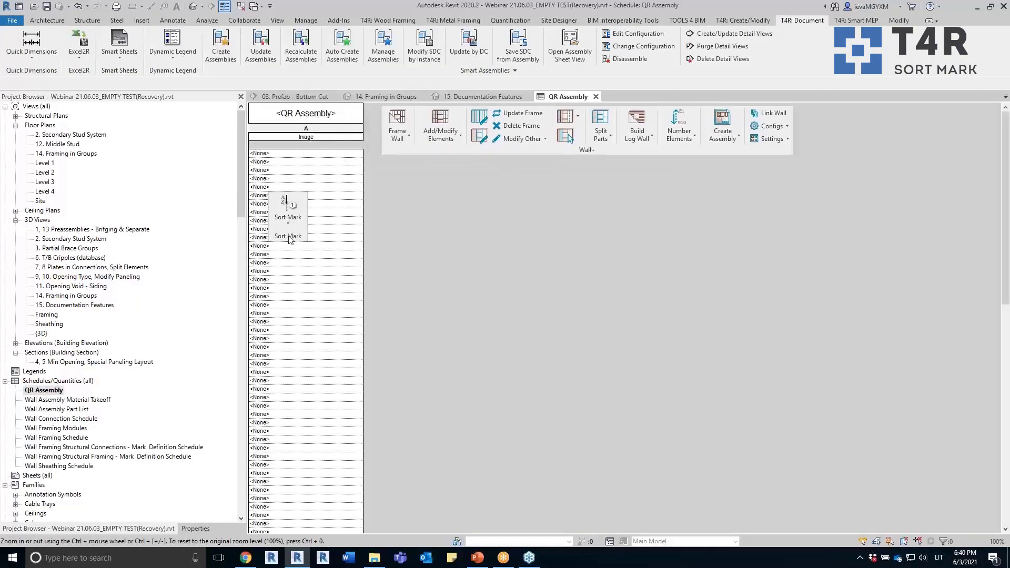
drag(289, 240, 812, 153)
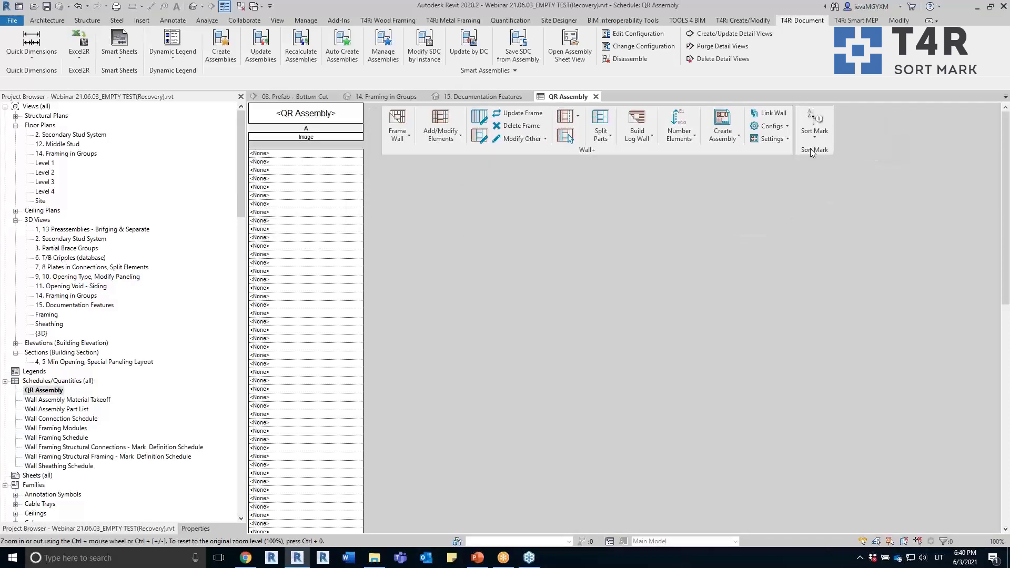
Step: Launch the QR/Barcode Generator from the Sort Mark dropdown to reach Select Category
click(700, 228)
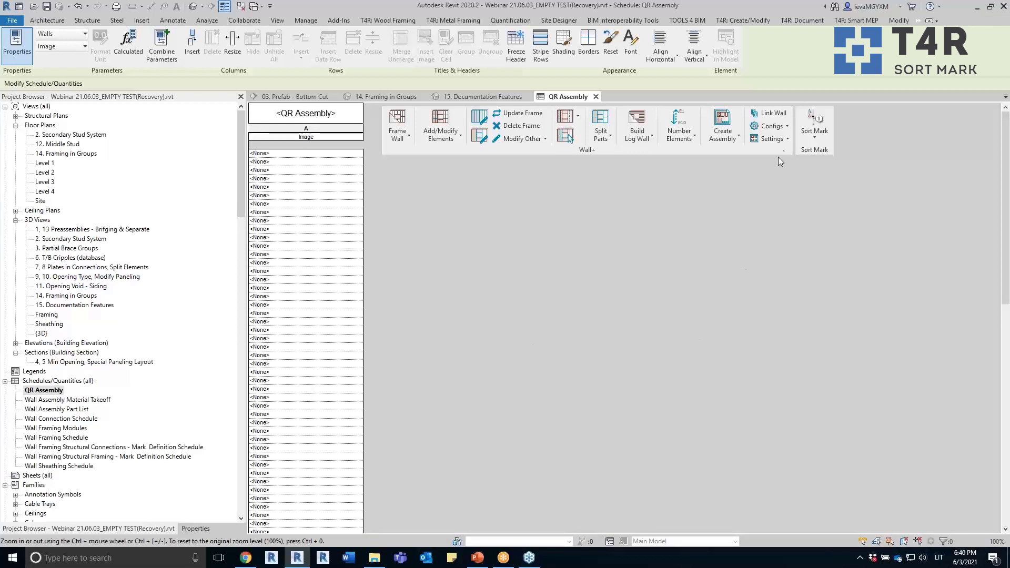
click(813, 136)
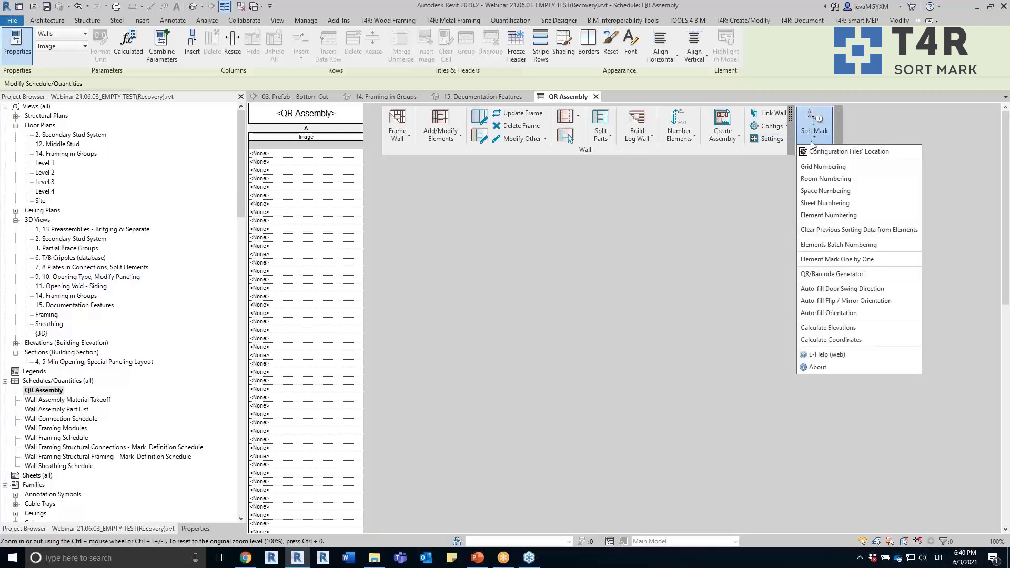
click(837, 276)
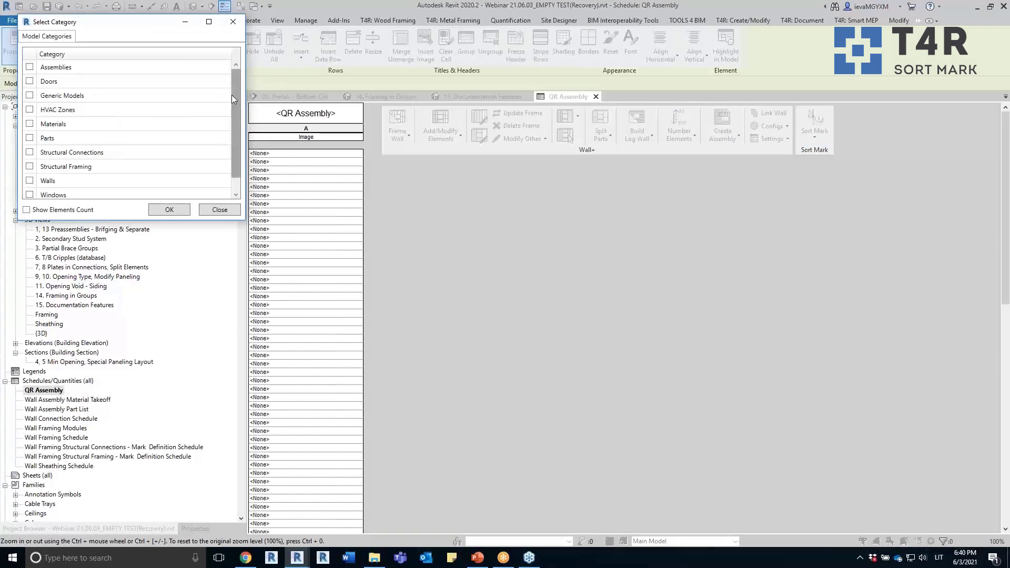
Step: Choose Walls as the category and Image : Instance as the target parameter
scroll(232, 95, down, 1)
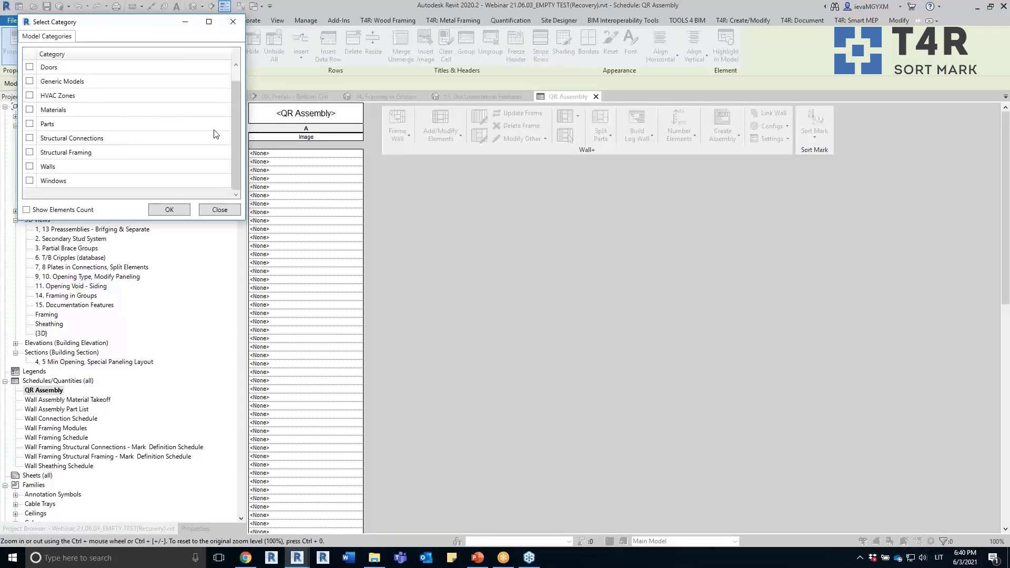
click(29, 166)
click(161, 210)
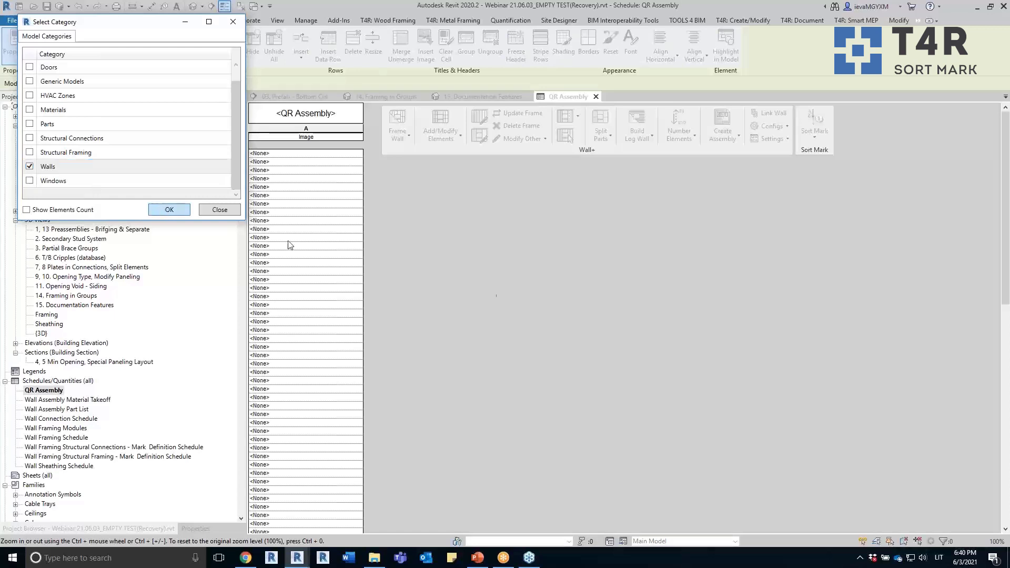
click(446, 272)
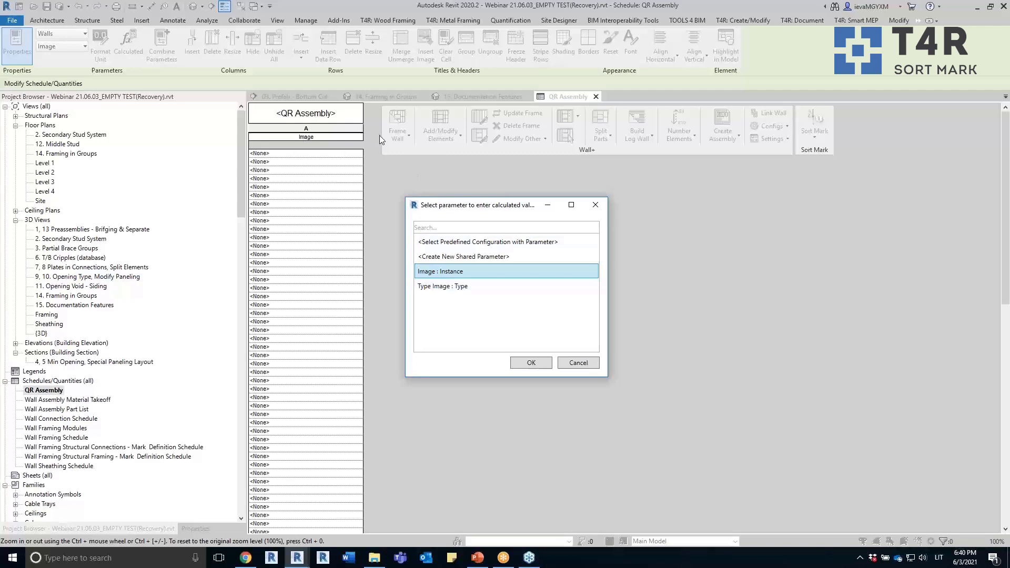
click(544, 367)
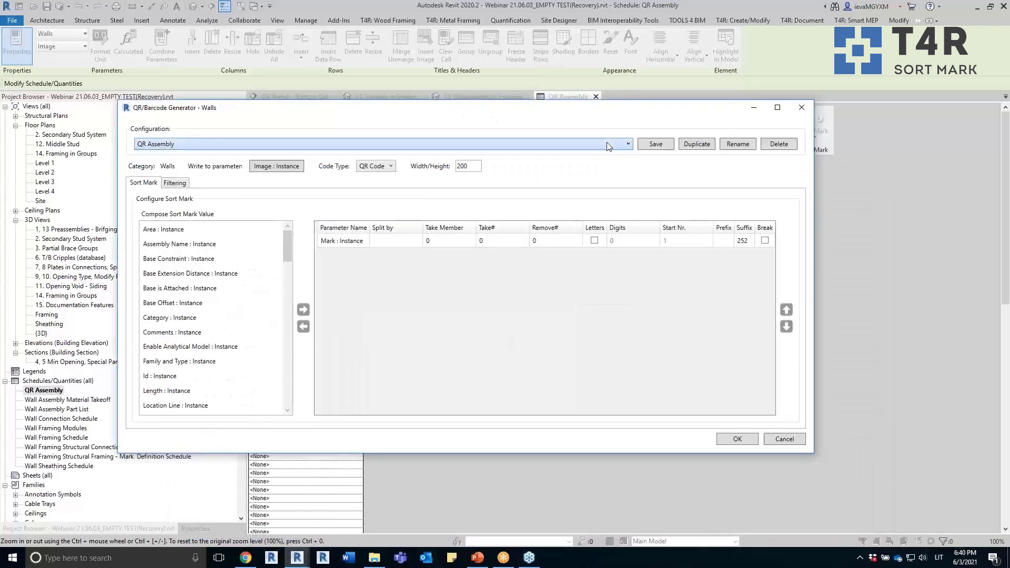
Step: Generate QR codes from wall Mark : Instance values, ungroup changed groups, and open Drawing Configuration
click(352, 242)
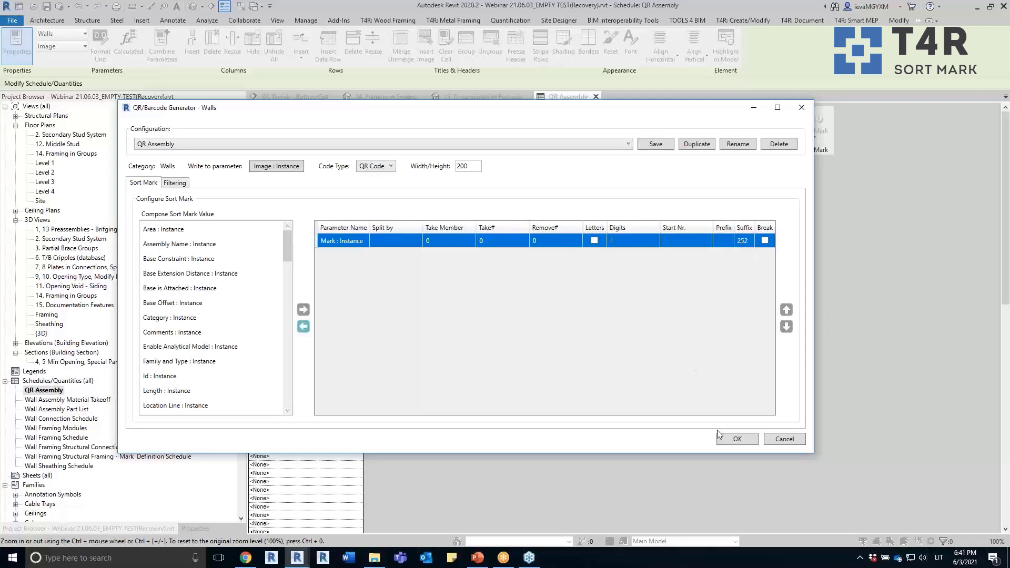
click(735, 438)
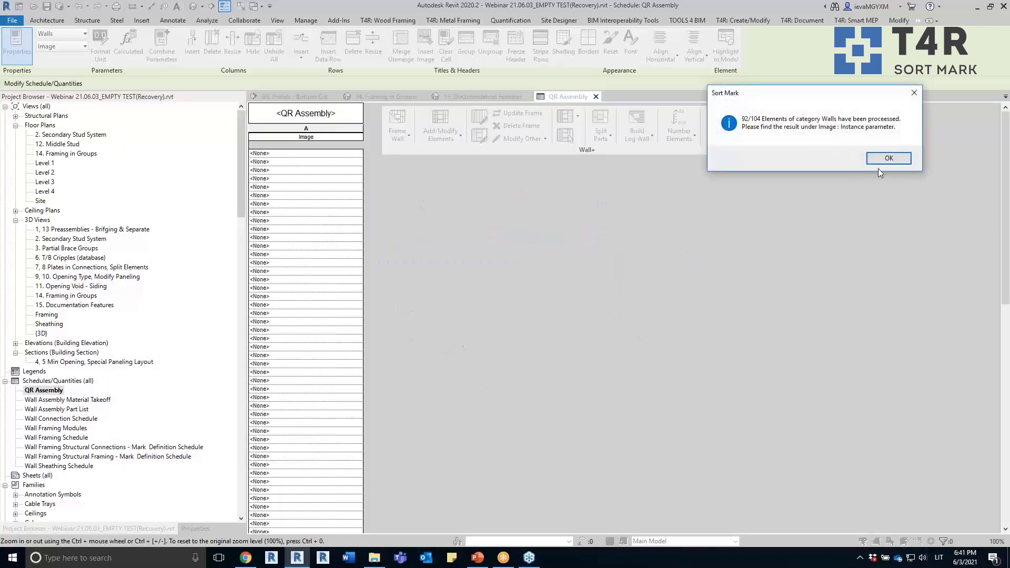
click(887, 160)
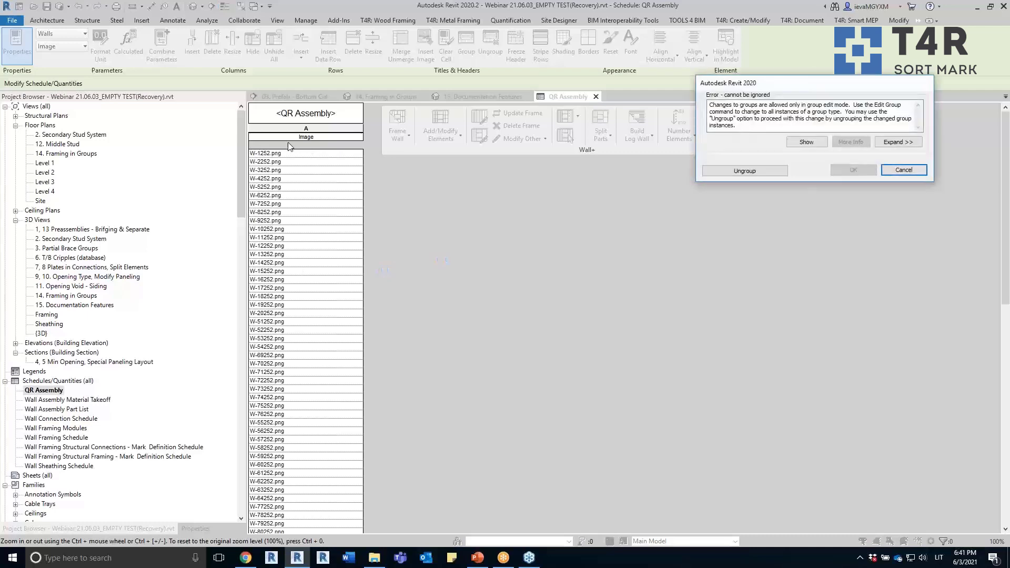
click(766, 173)
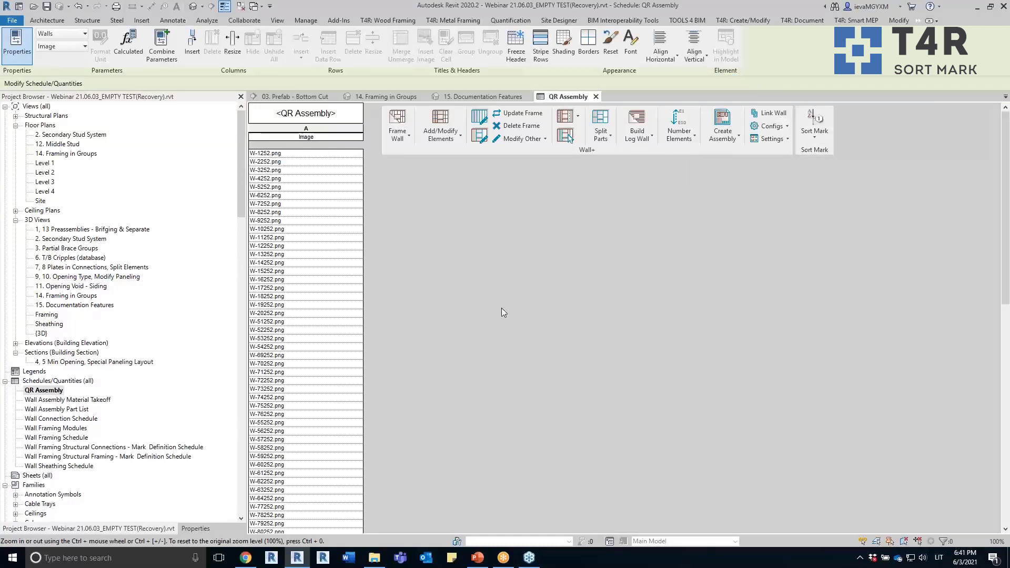
click(729, 138)
click(711, 199)
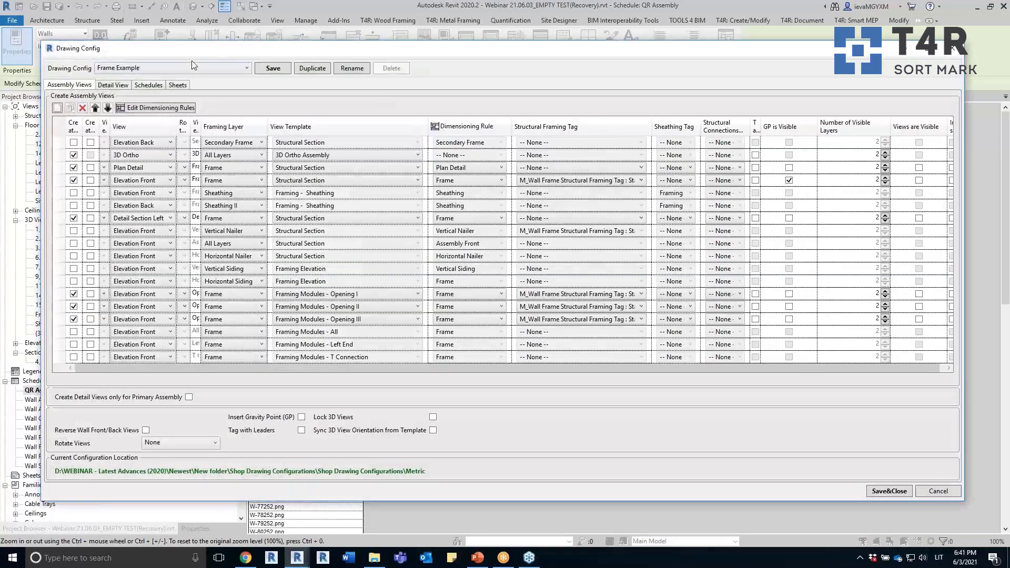
click(154, 69)
click(142, 78)
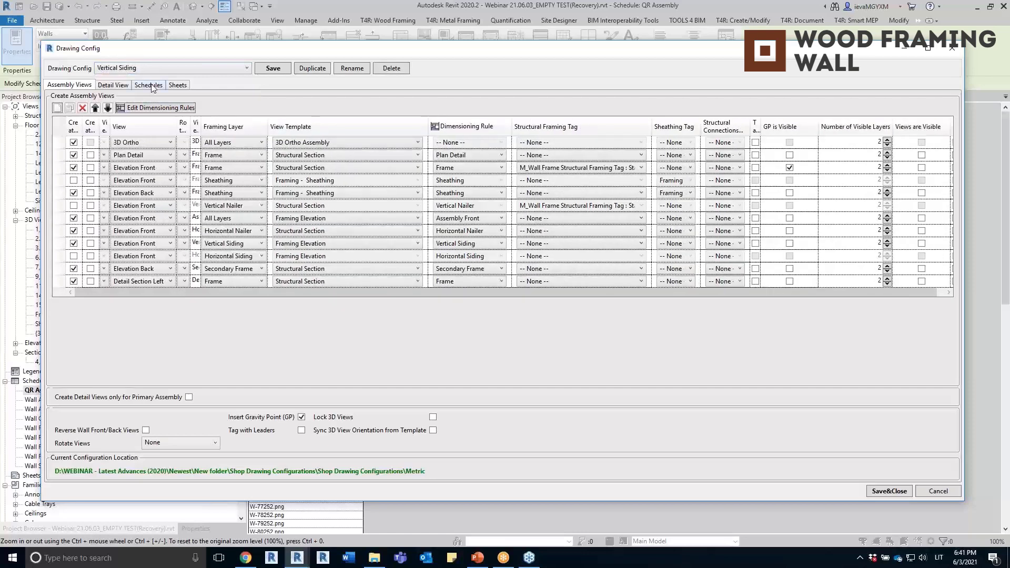
click(151, 85)
click(284, 272)
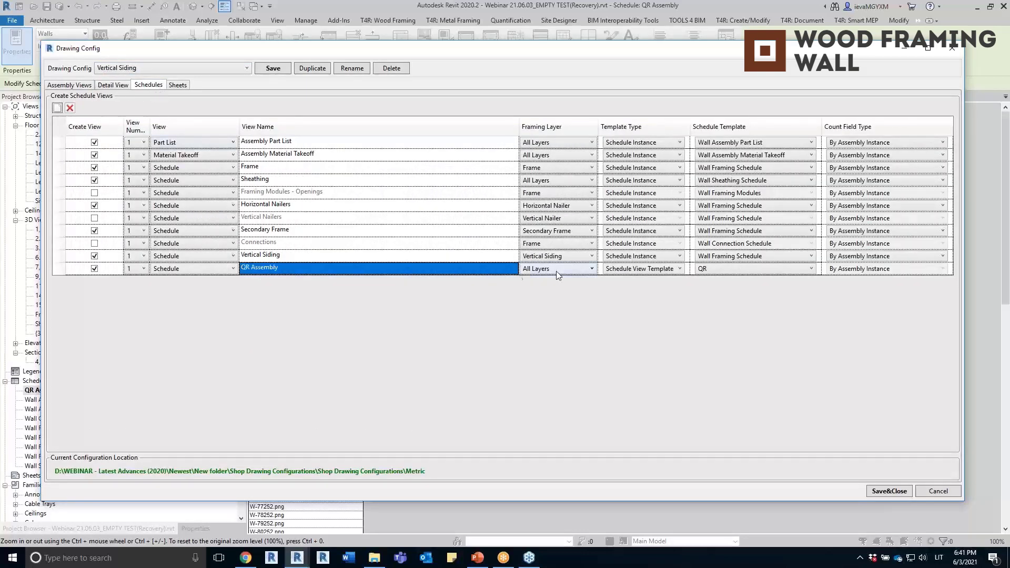
click(739, 271)
click(731, 272)
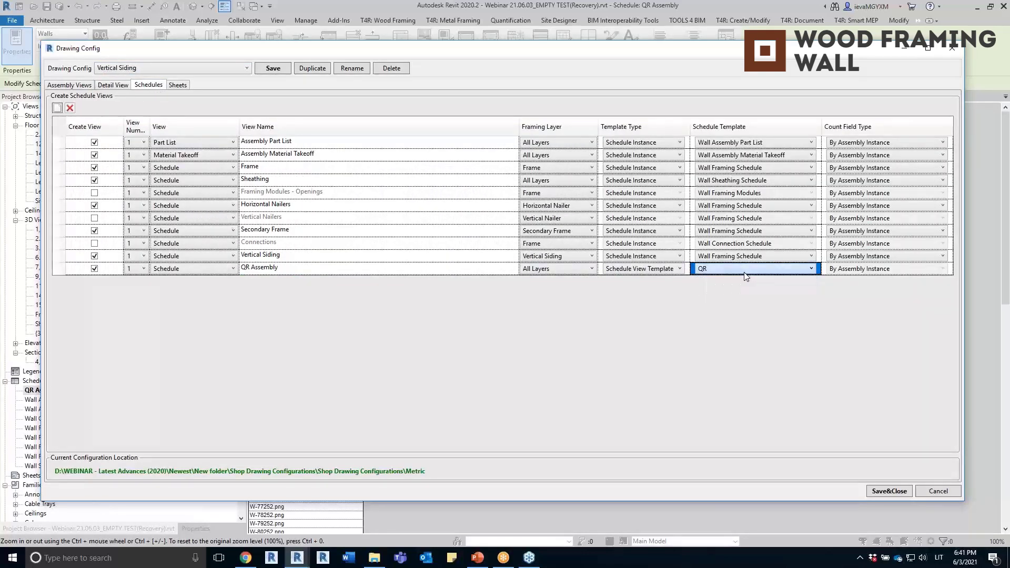
click(954, 51)
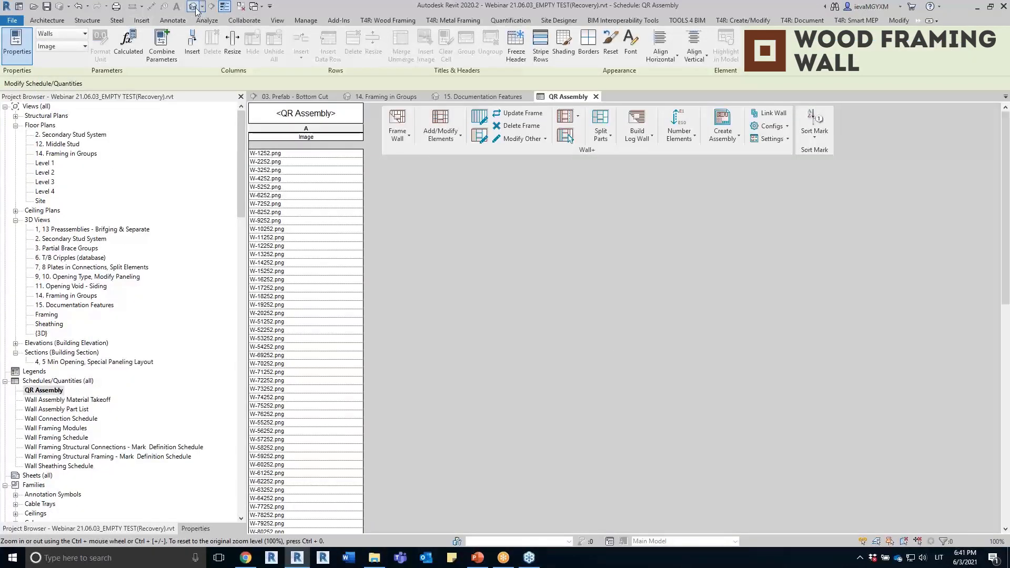
Step: In the 15. Documentation Features 3D view, frame the upper wall as assembly W-53
double_click(62, 306)
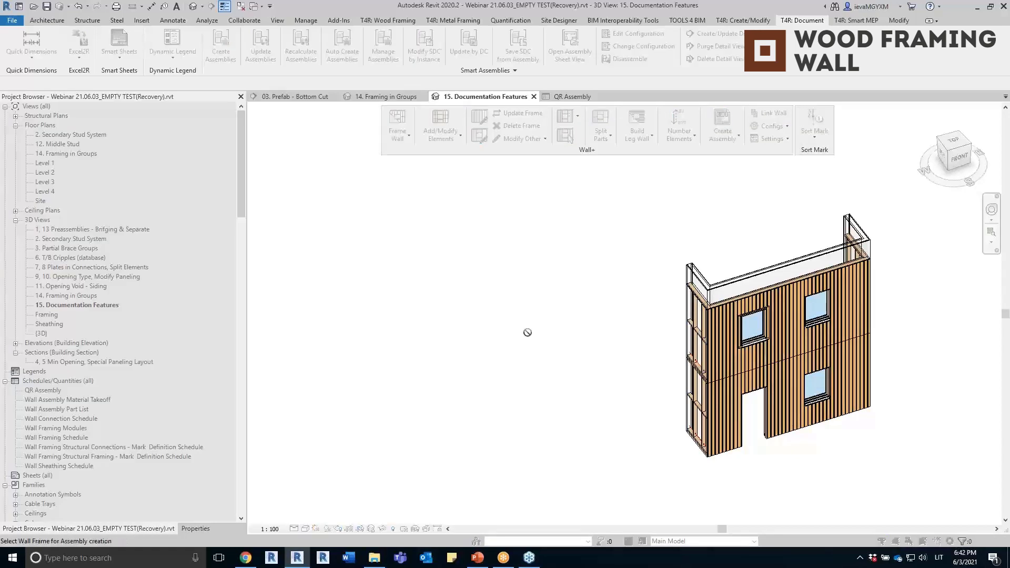
click(787, 318)
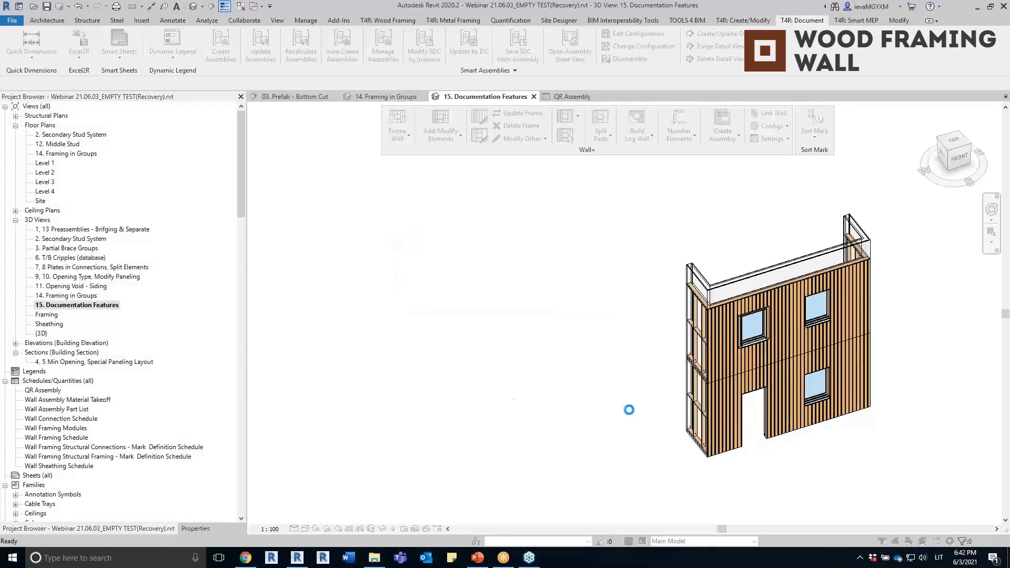
click(582, 292)
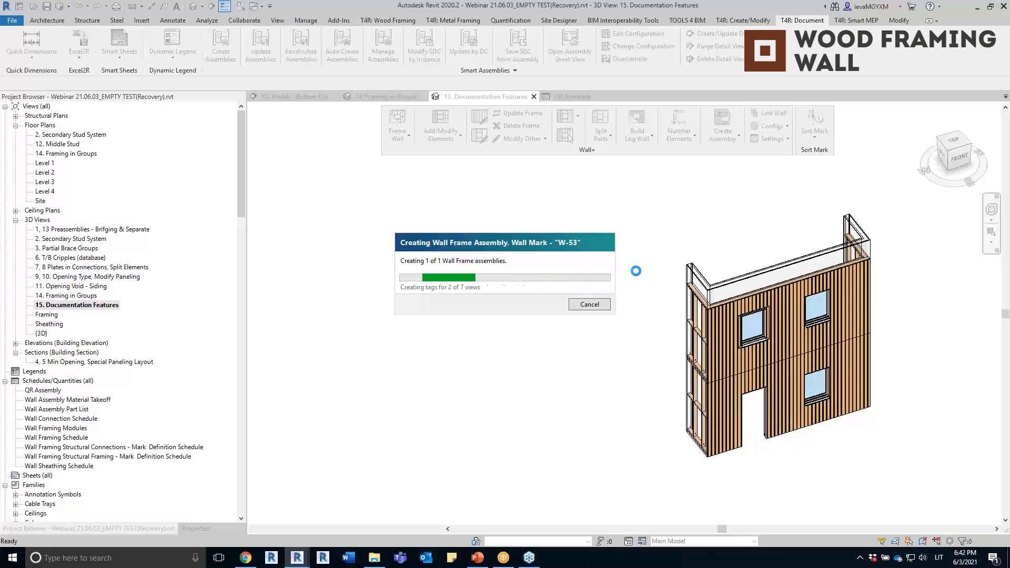
click(807, 315)
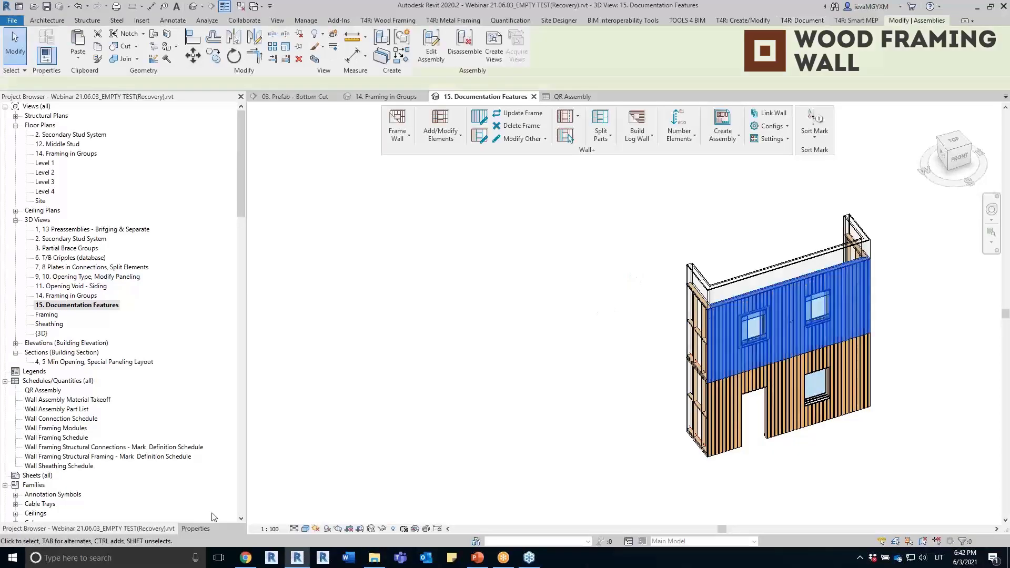
click(195, 529)
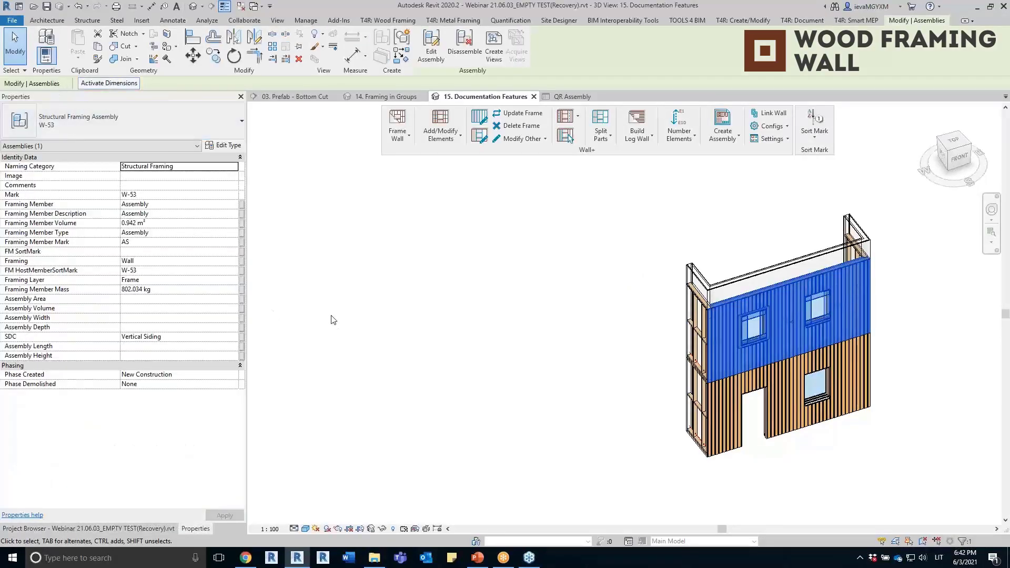
click(292, 344)
click(153, 529)
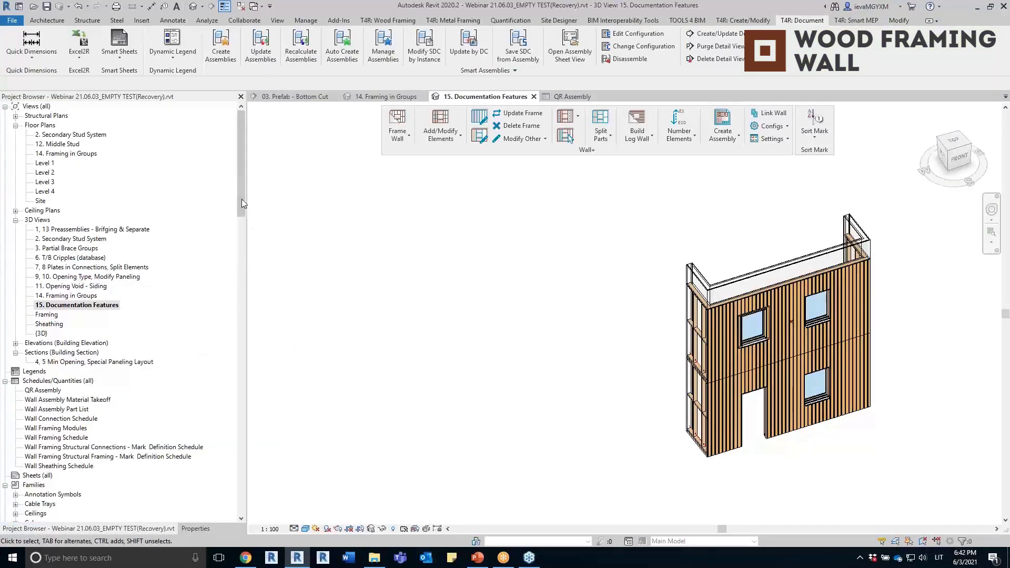
Step: Browse W-53's 3D Ortho, Assembly Front, Detail Section and Frame Front views
scroll(242, 325, down, 20)
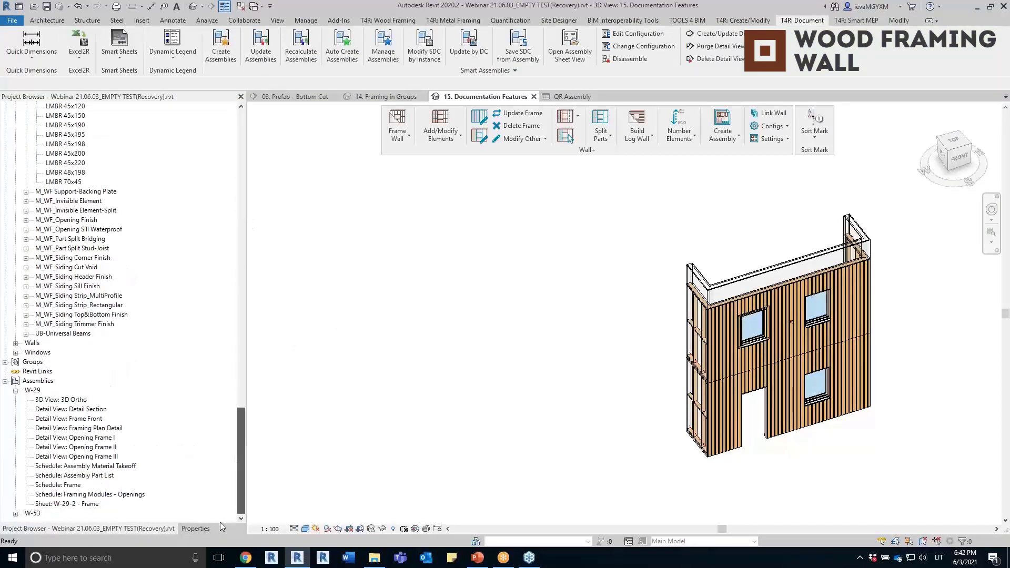
click(15, 513)
double_click(73, 371)
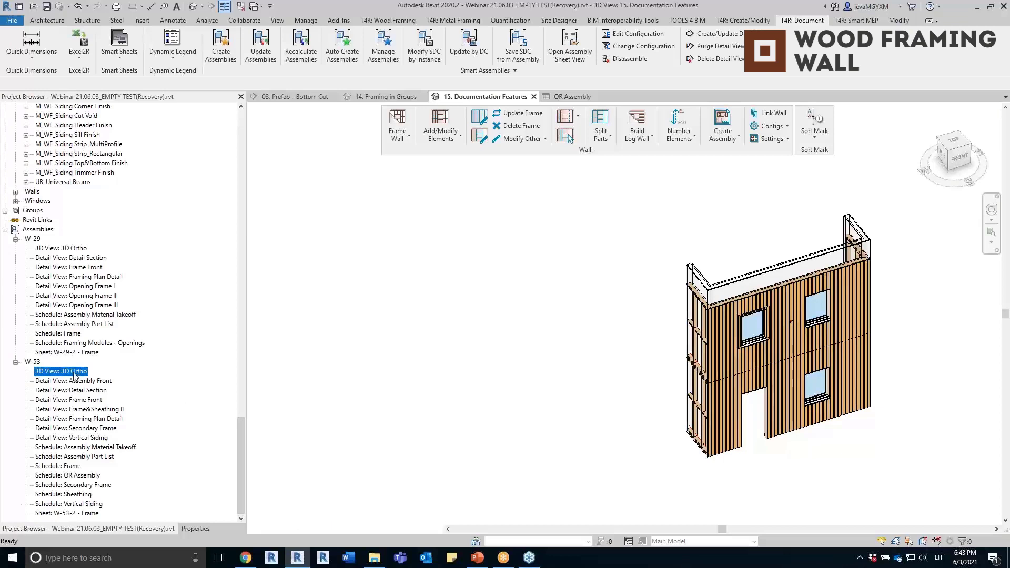
scroll(698, 440, up, 2)
middle_drag(842, 408, 732, 376)
double_click(82, 381)
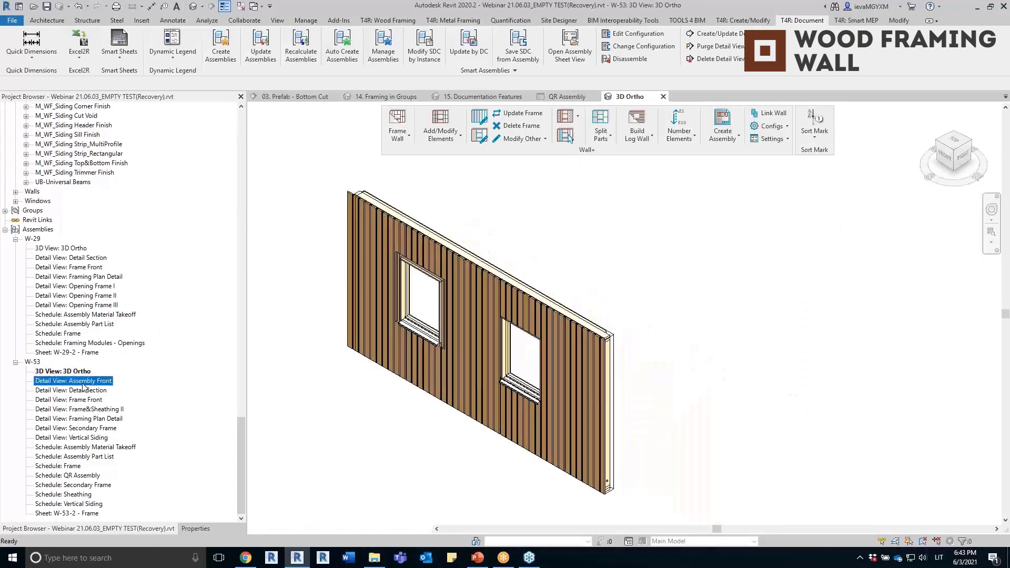
double_click(83, 391)
double_click(80, 401)
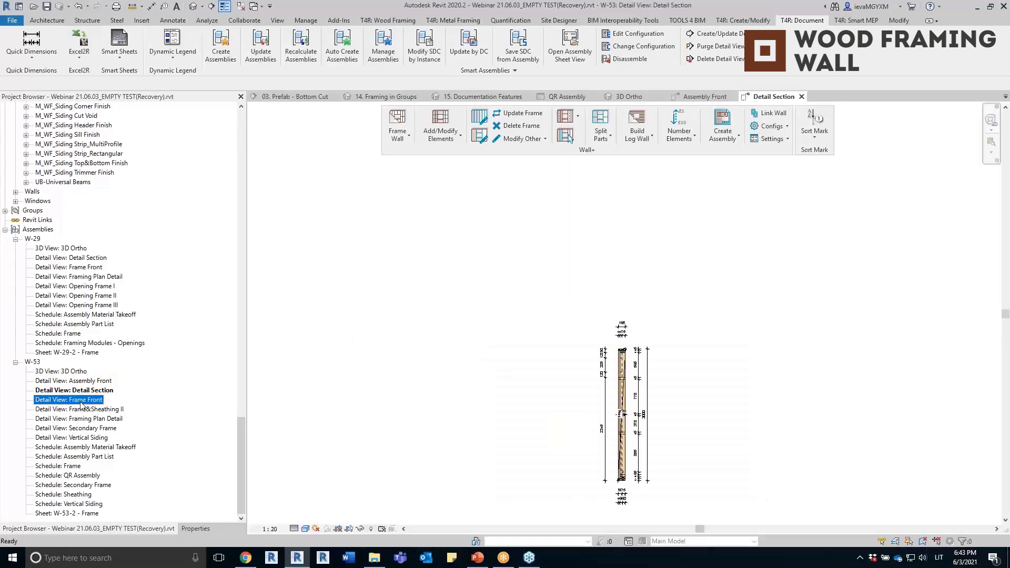
Step: Open W-53's Frame&Sheathing II view, then its QR Assembly schedule
scroll(640, 484, up, 5)
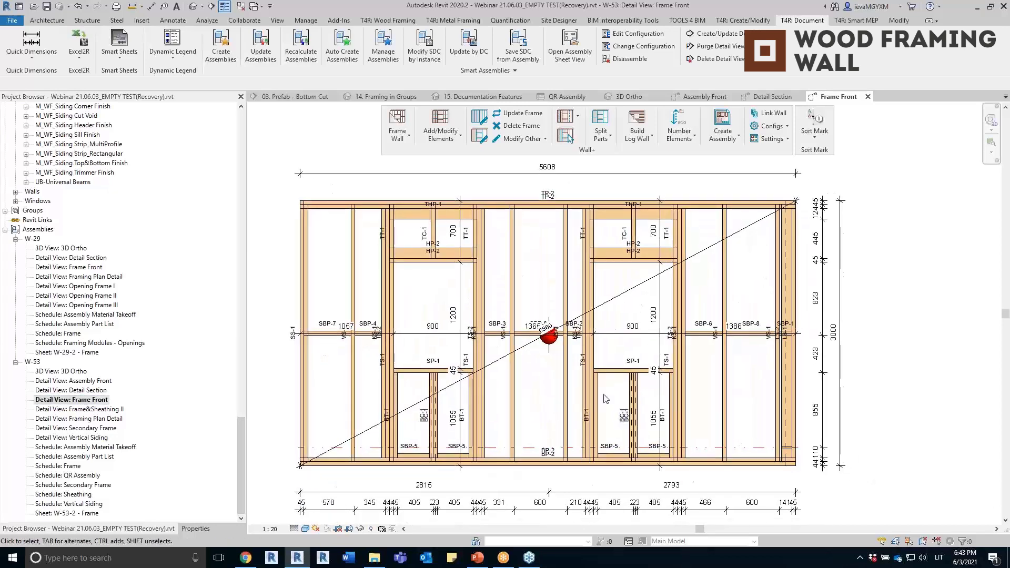
scroll(508, 504, down, 1)
double_click(76, 410)
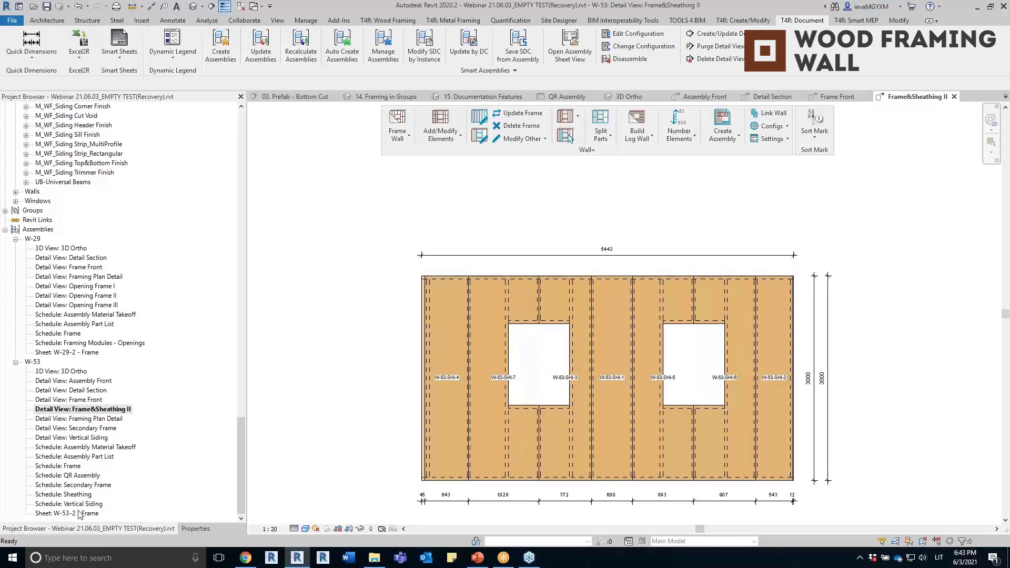
click(58, 476)
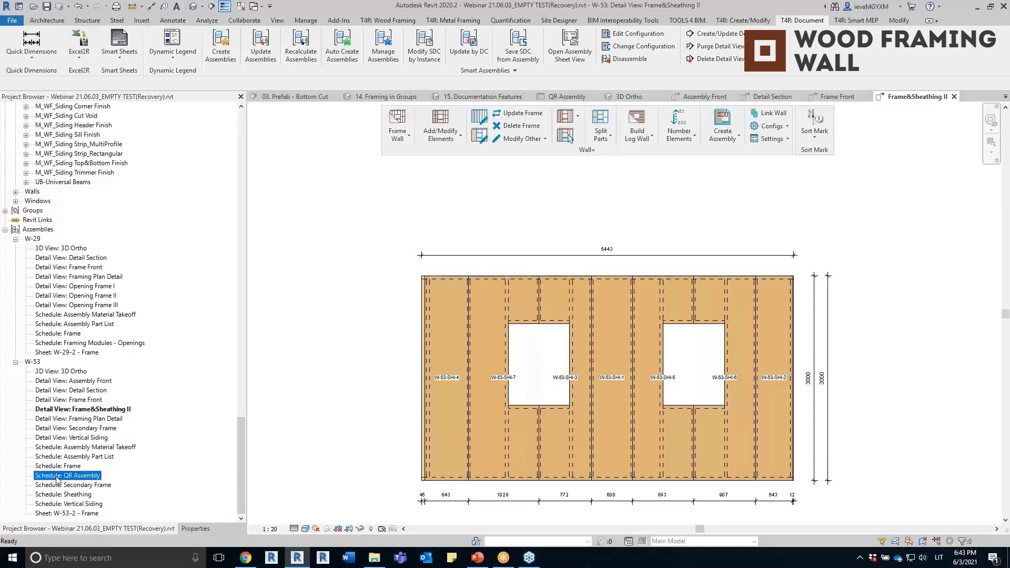
double_click(89, 475)
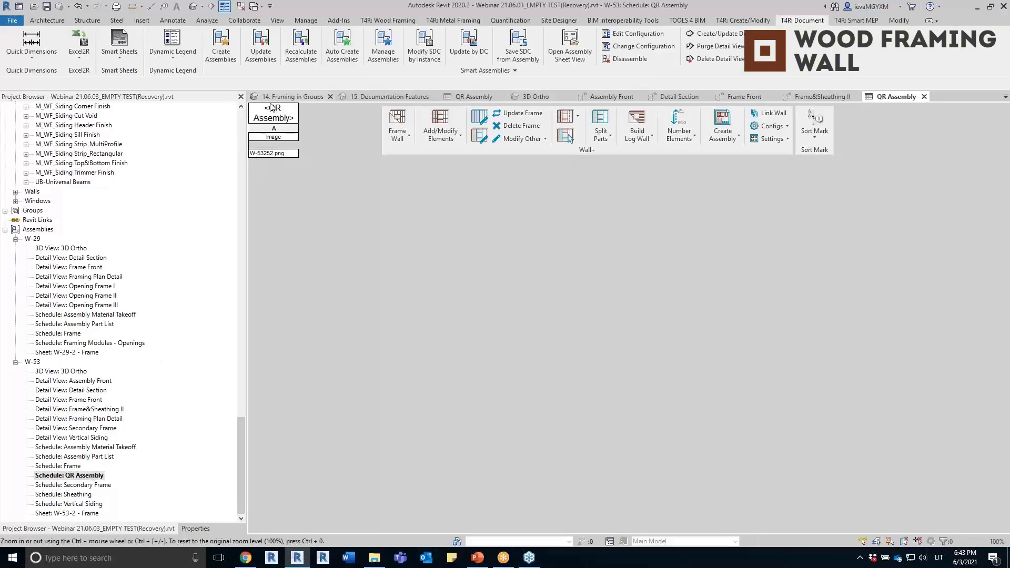
Step: Drag the QR Assembly schedule into the title block of sheet W-53-2 - Frame
double_click(67, 514)
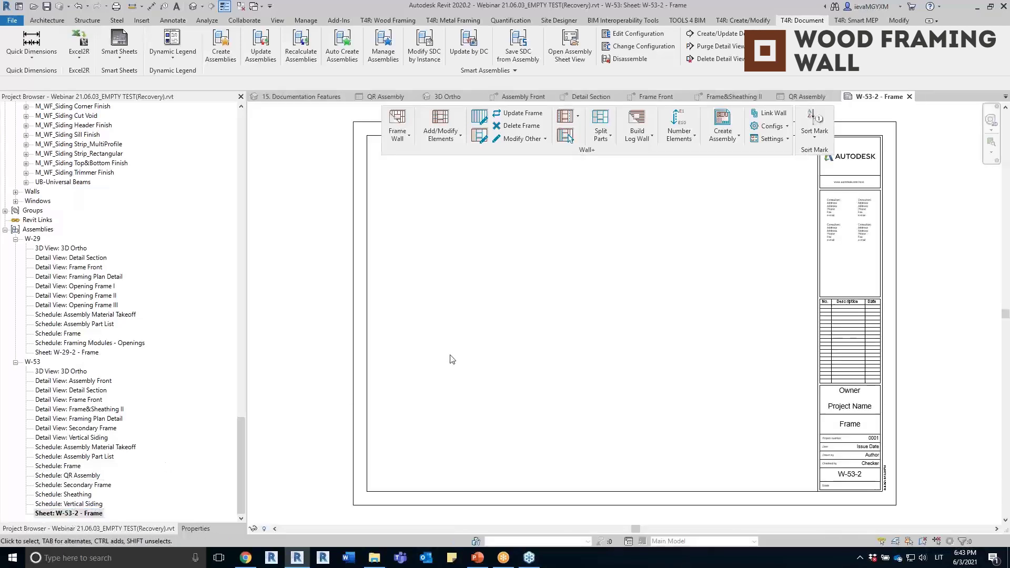
click(67, 476)
drag(73, 479, 722, 337)
click(700, 338)
scroll(689, 321, up, 8)
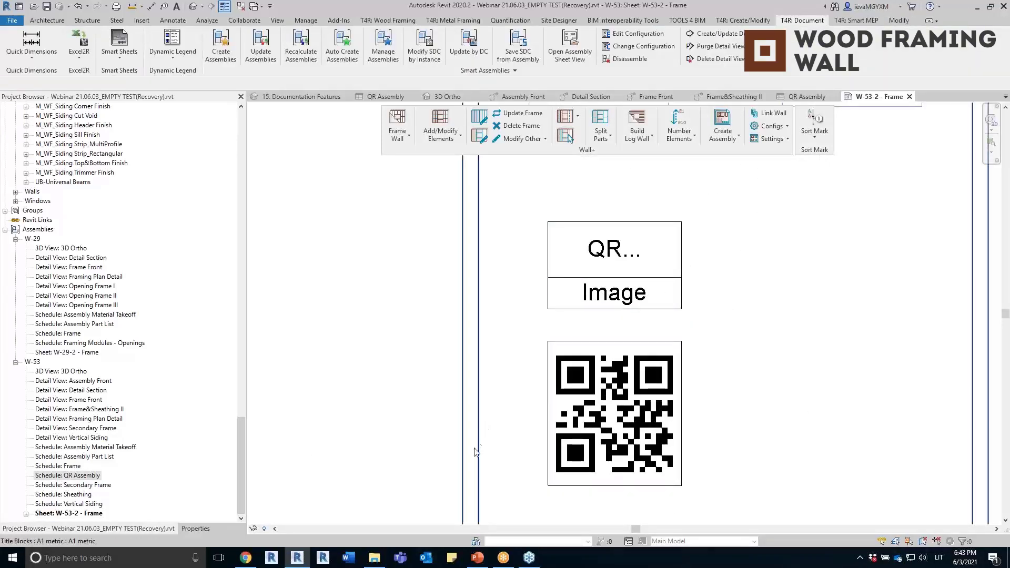
scroll(360, 302, down, 10)
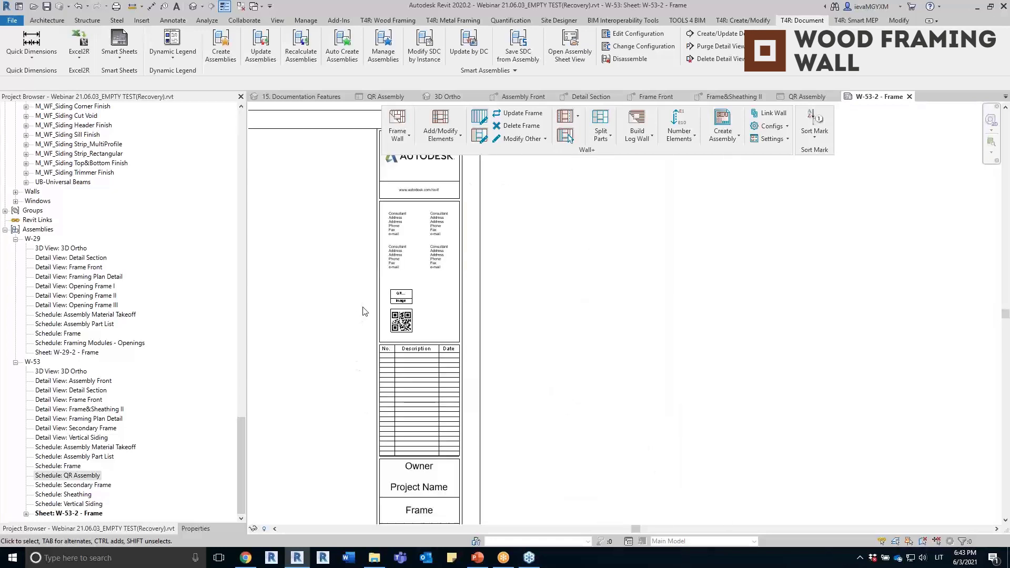
middle_drag(407, 315, 456, 315)
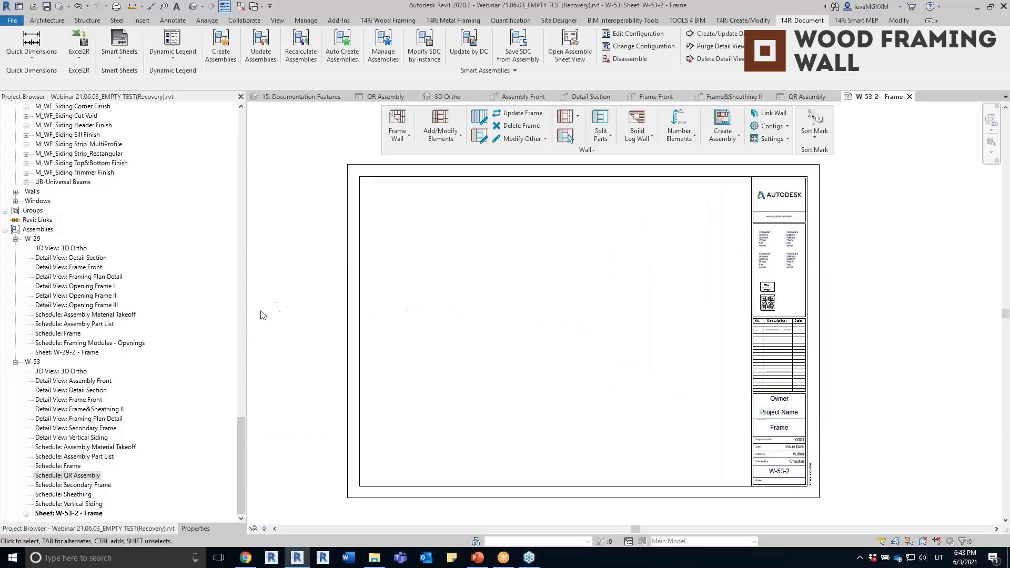
double_click(87, 400)
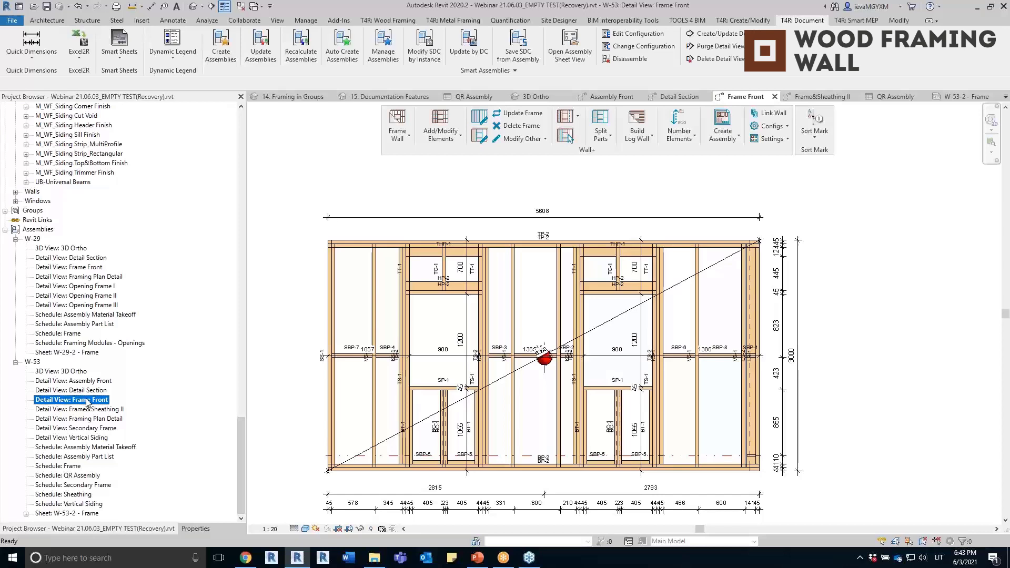
Step: In W-53's Frame Front view, open Smart Dimensions Configurations for the Frame setup
middle_drag(308, 352, 425, 338)
scroll(425, 338, down, 1)
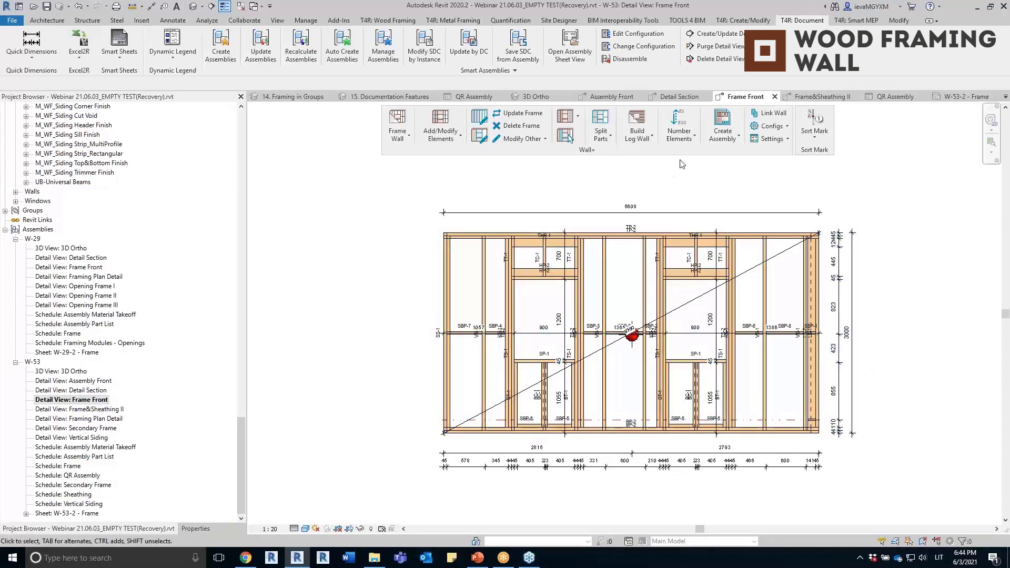
click(722, 130)
click(748, 363)
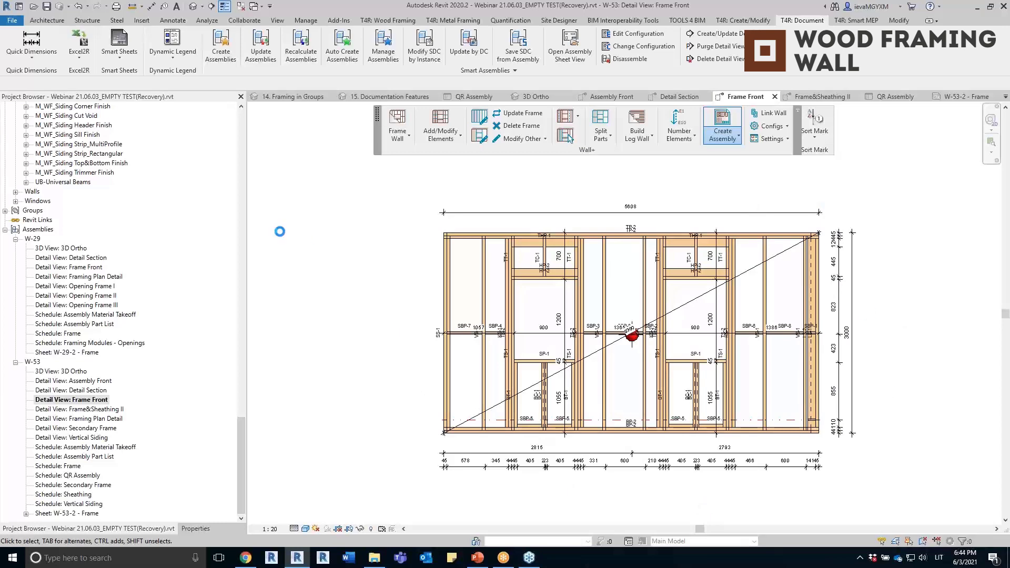
mouse_move(98, 29)
mouse_down()
mouse_move(336, 101)
mouse_move(319, 118)
mouse_up()
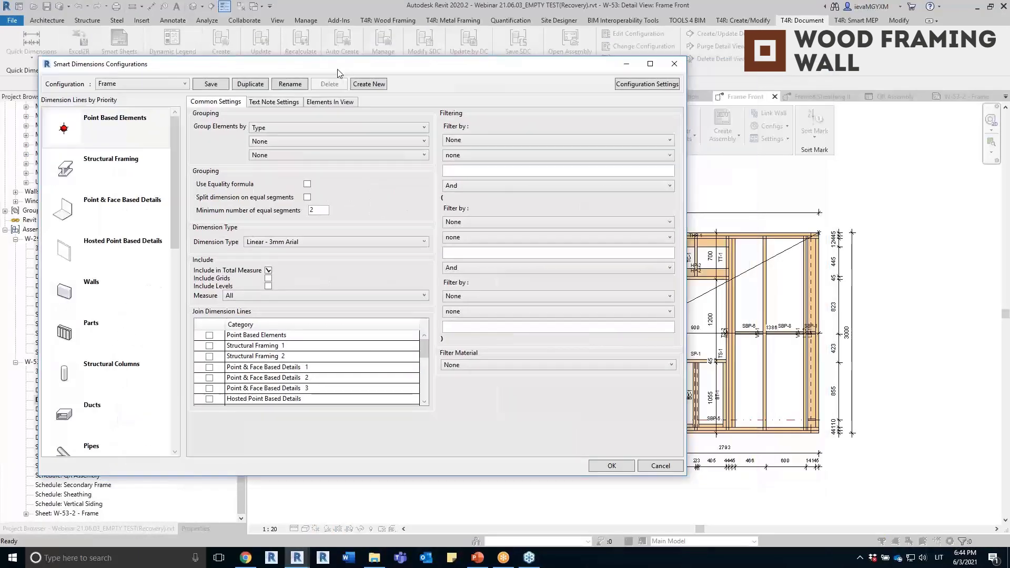
click(100, 167)
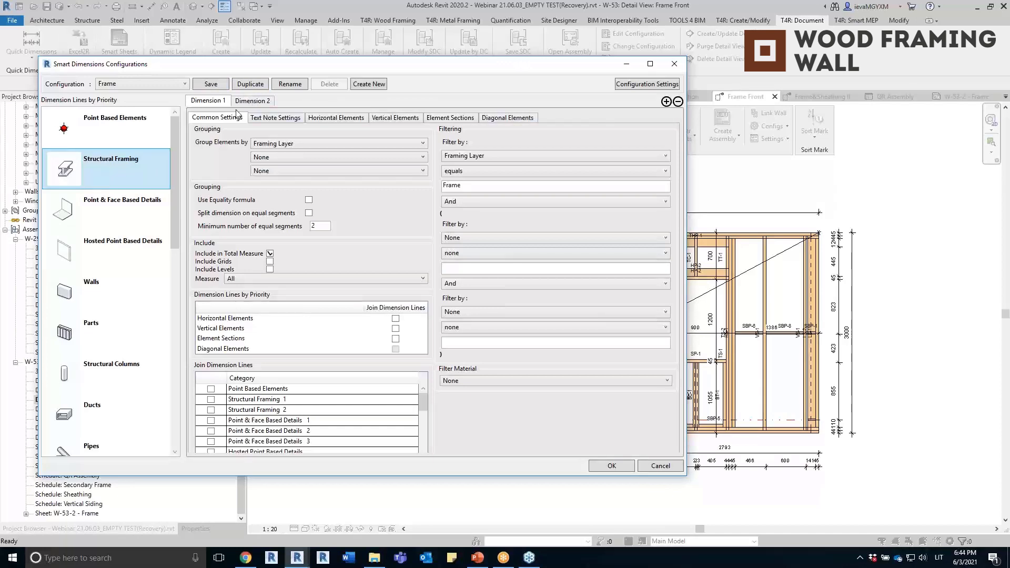
Step: Add a Dimension 3 rule set and turn off horizontal-member height dimensions
click(666, 102)
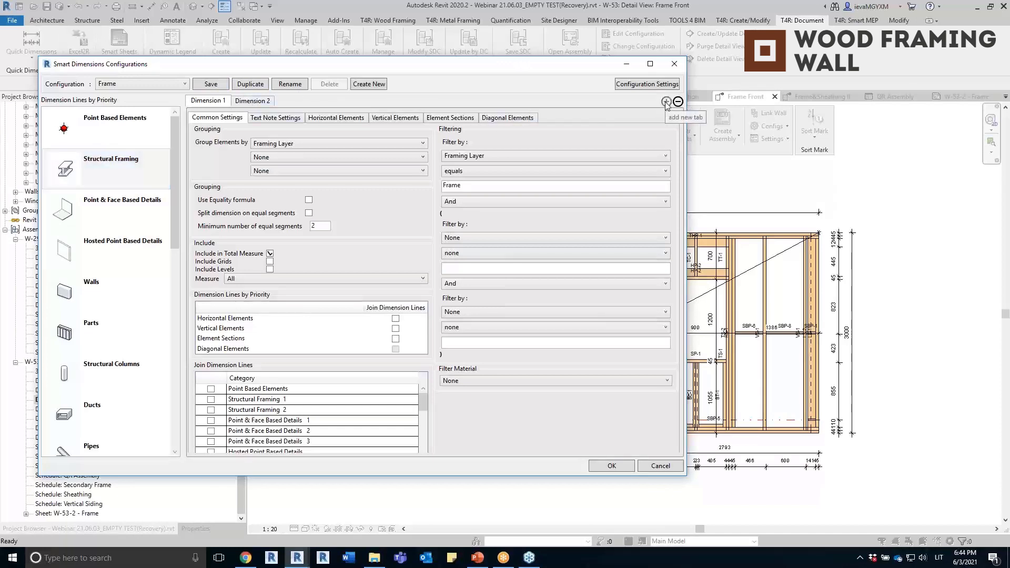
click(297, 102)
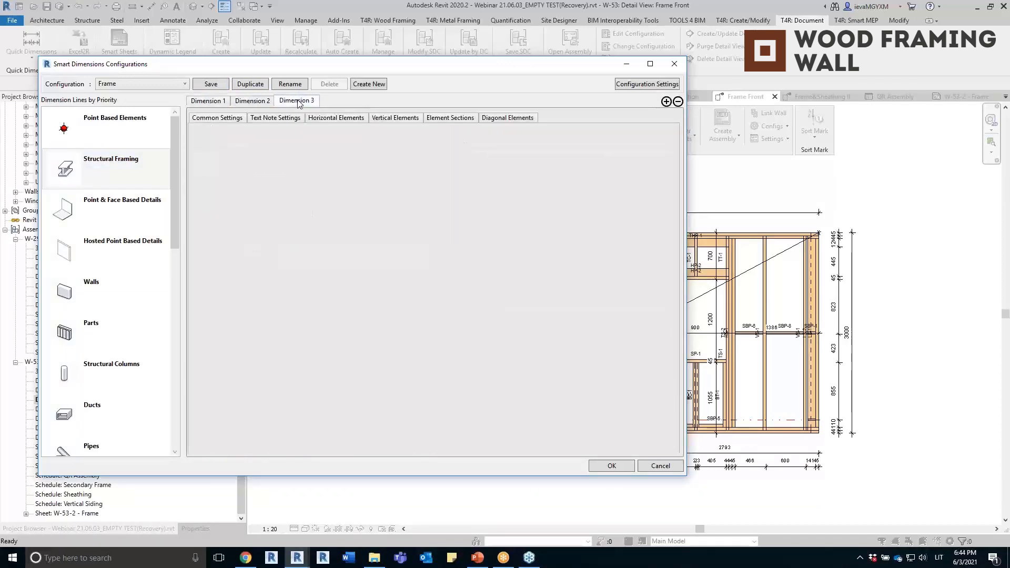
mouse_move(598, 64)
mouse_down()
mouse_move(278, 60)
mouse_move(332, 59)
mouse_up()
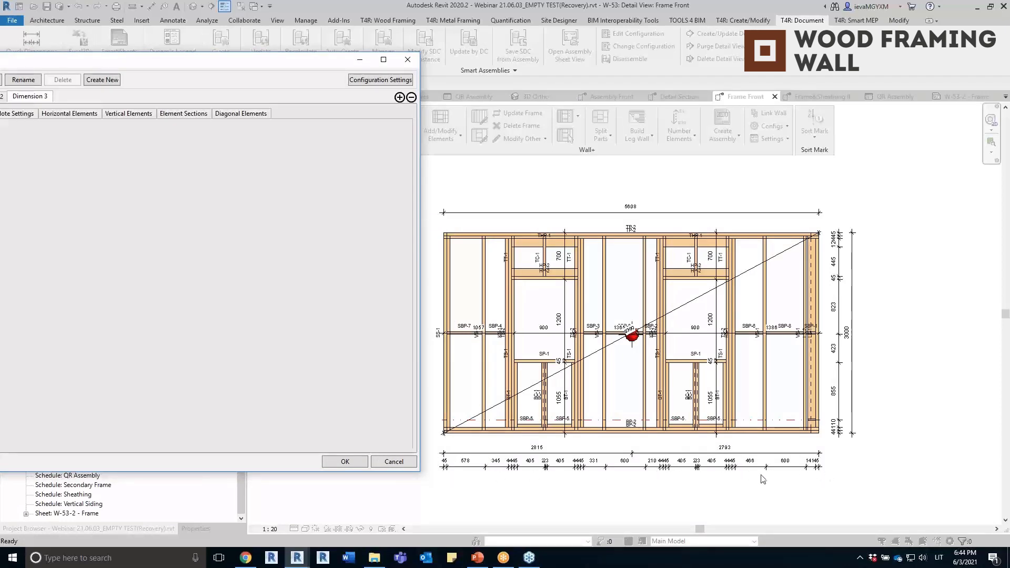
drag(283, 62, 602, 58)
click(385, 110)
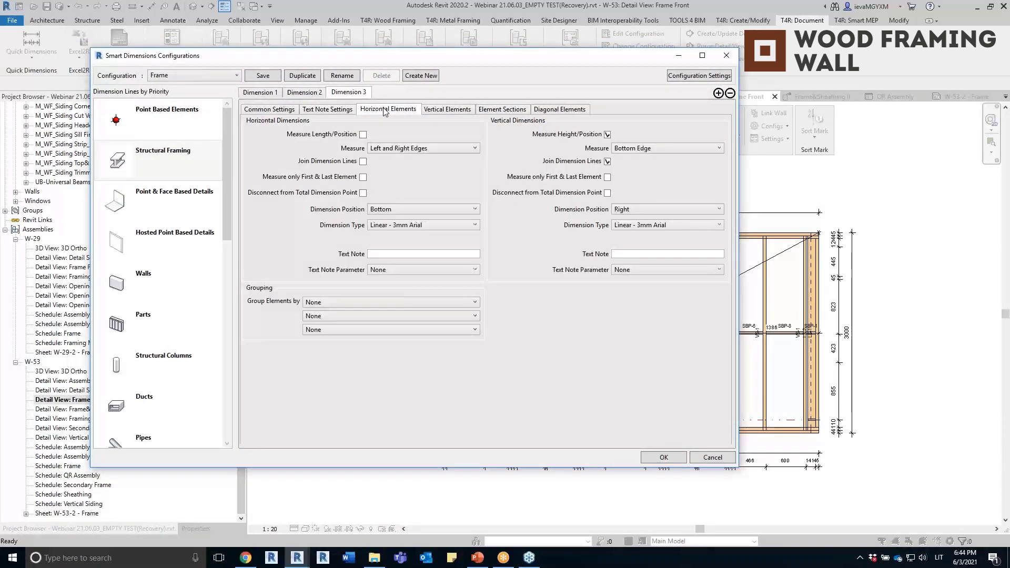
click(441, 111)
click(381, 112)
click(608, 134)
Step: Set vertical-element width dimensions to Ordinate - 3mm Arial, save the Frame configuration, and apply
click(485, 111)
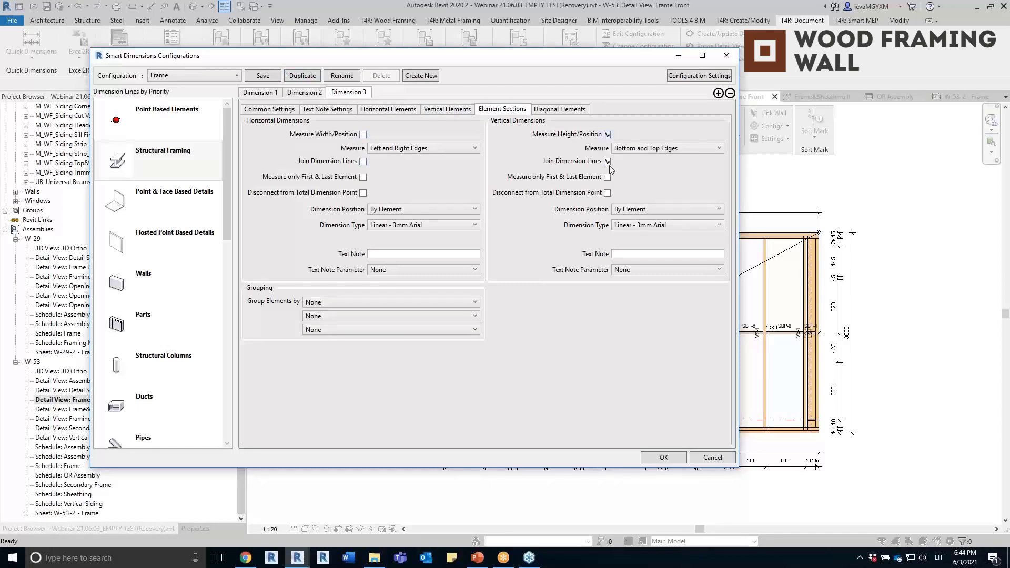
click(449, 110)
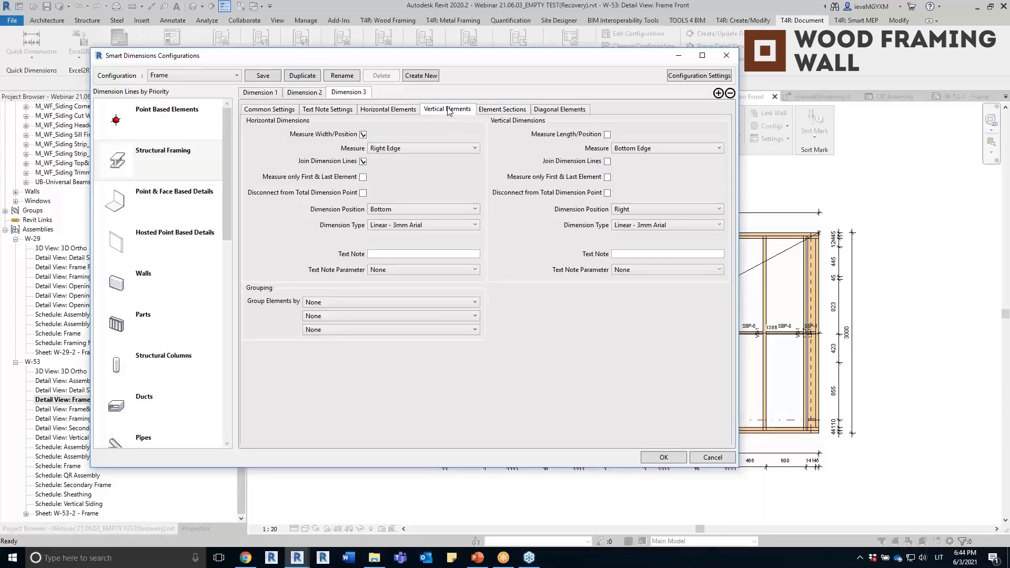
click(400, 225)
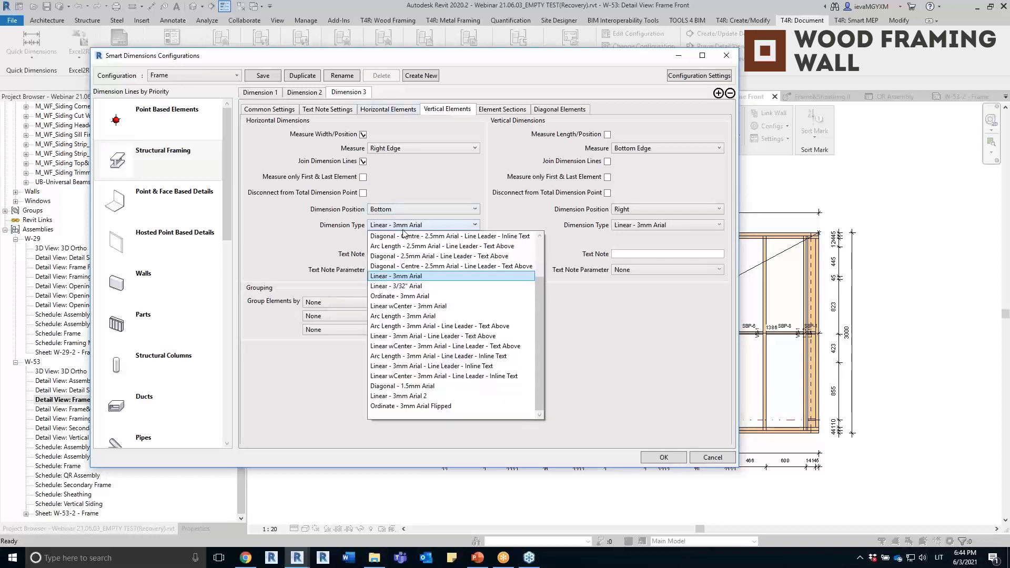
click(393, 297)
click(264, 77)
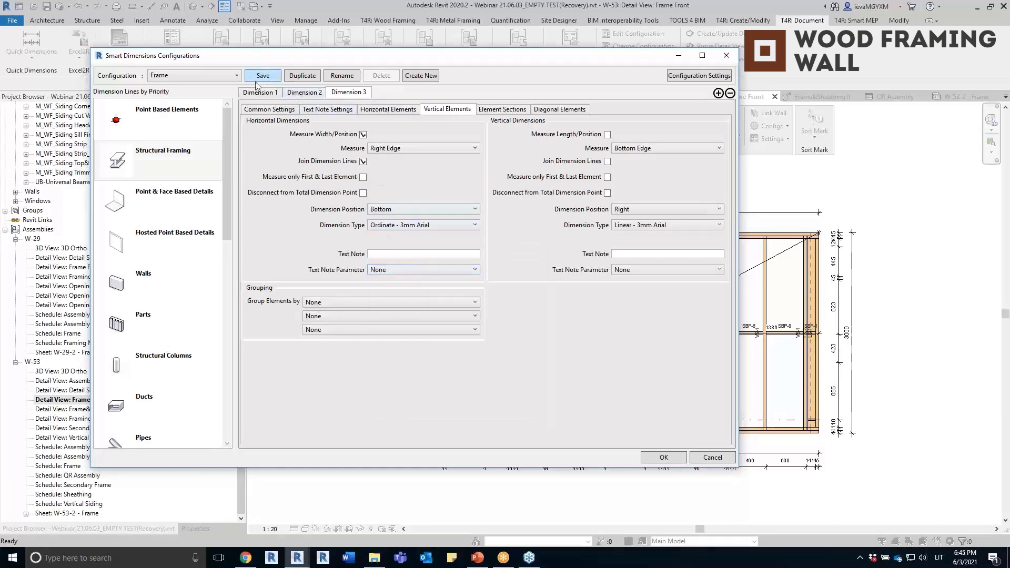
click(664, 459)
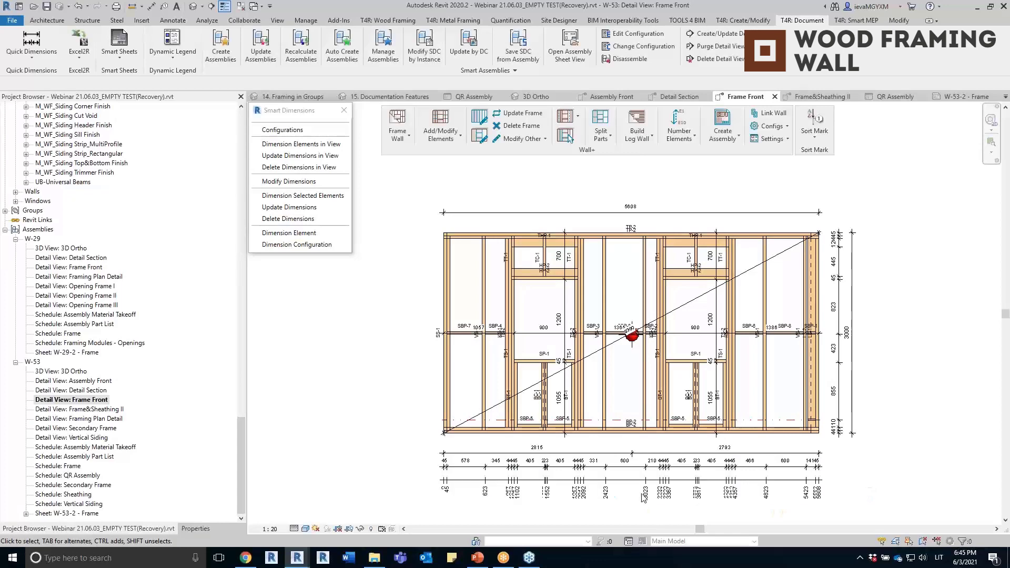
scroll(610, 492, up, 2)
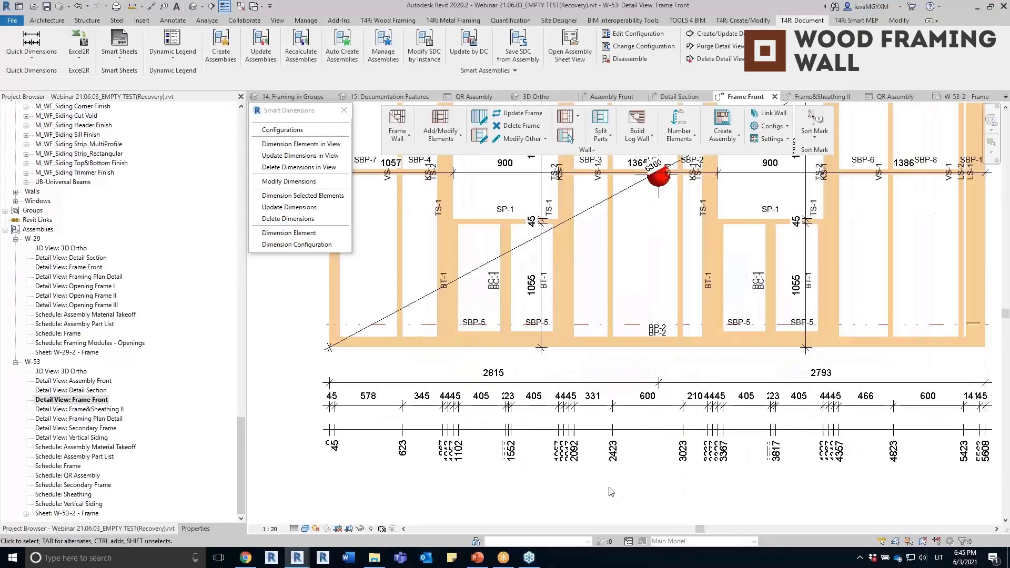
scroll(611, 492, down, 2)
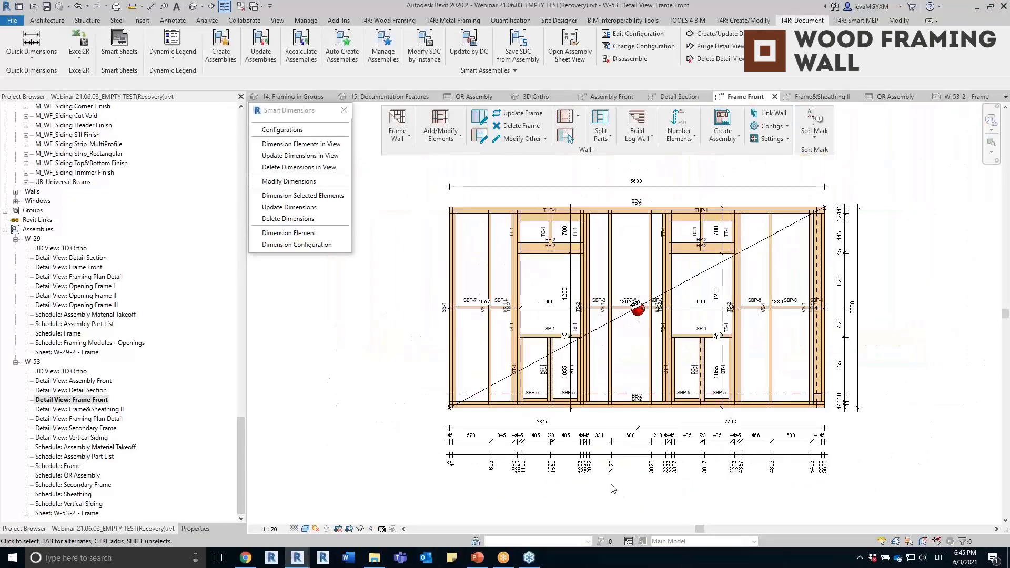
click(619, 459)
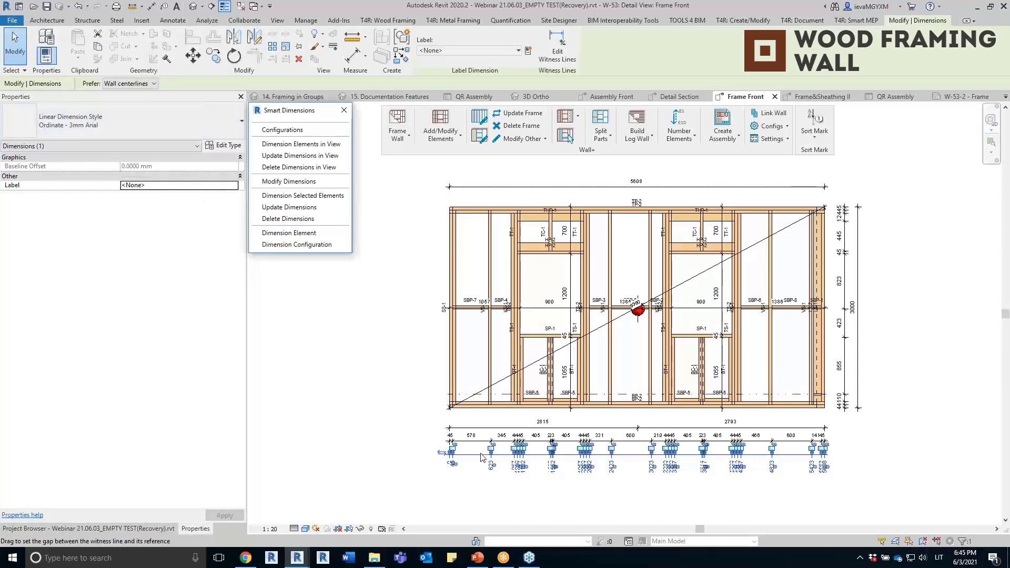
click(913, 485)
scroll(456, 490, up, 1)
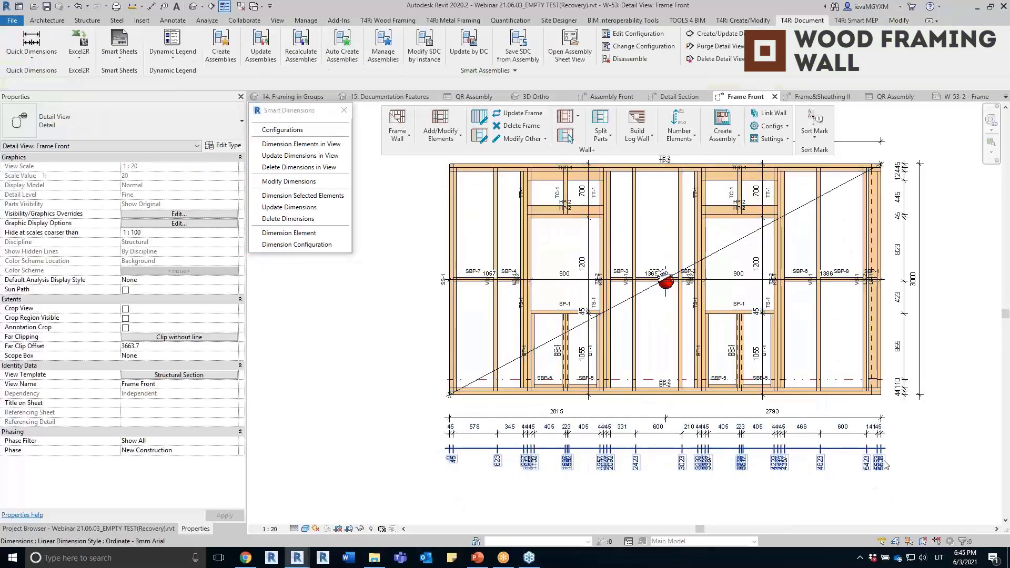
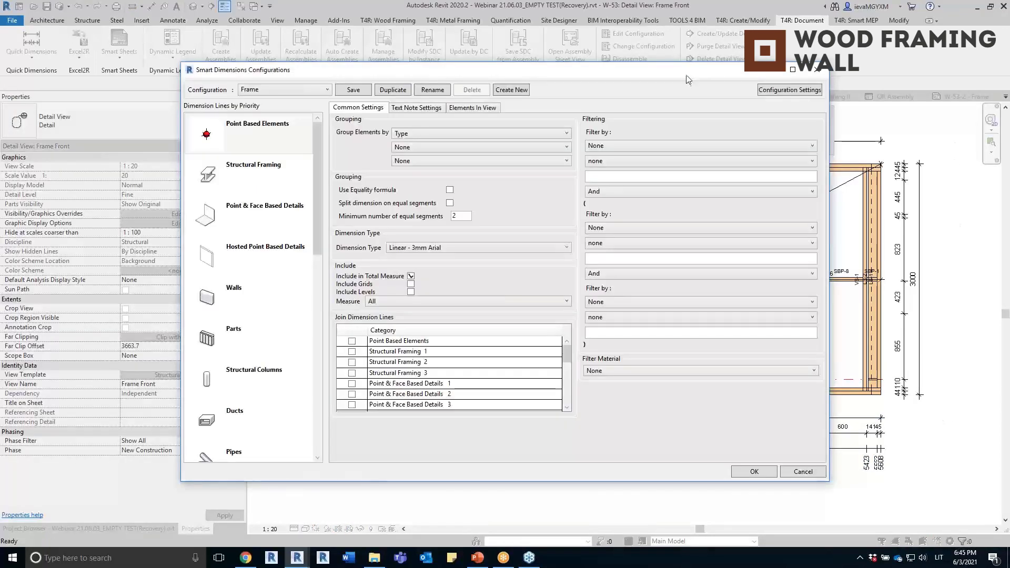
Step: Set Structural Framing Dimension 3 vertical elements to Ordinate - 3mm Arial Flipped and apply it
drag(686, 75, 490, 50)
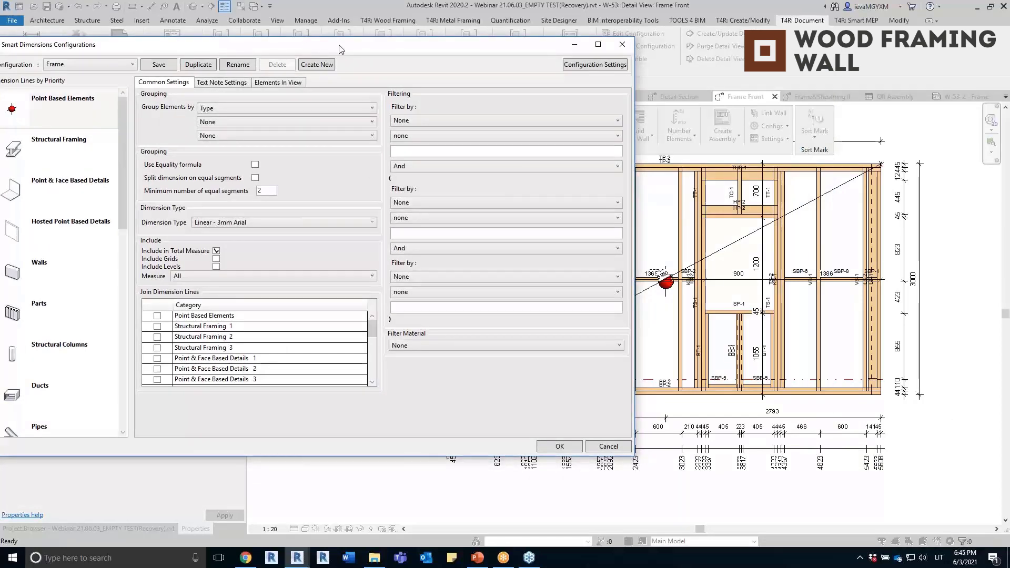
drag(158, 45, 259, 42)
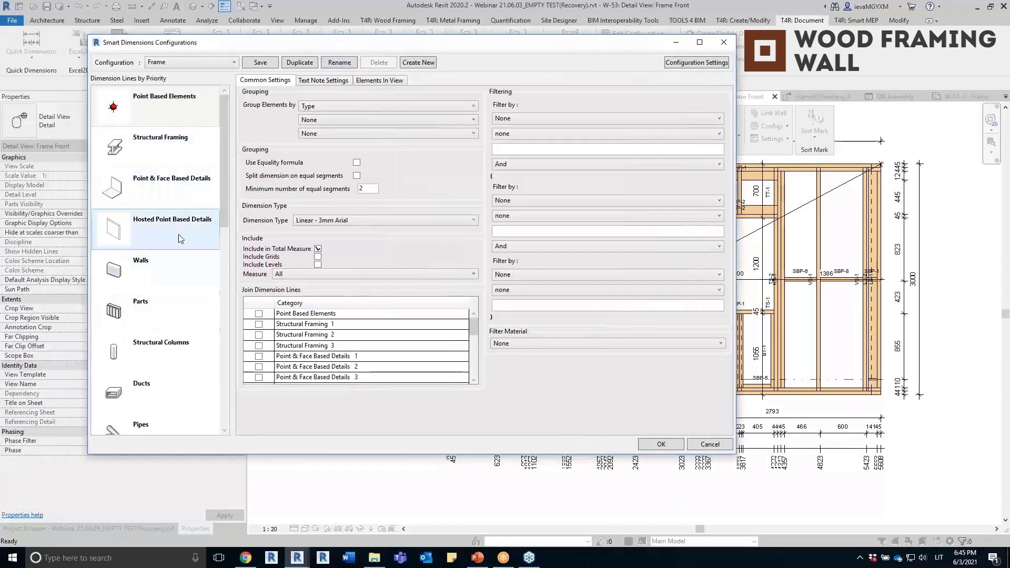
click(199, 144)
click(346, 79)
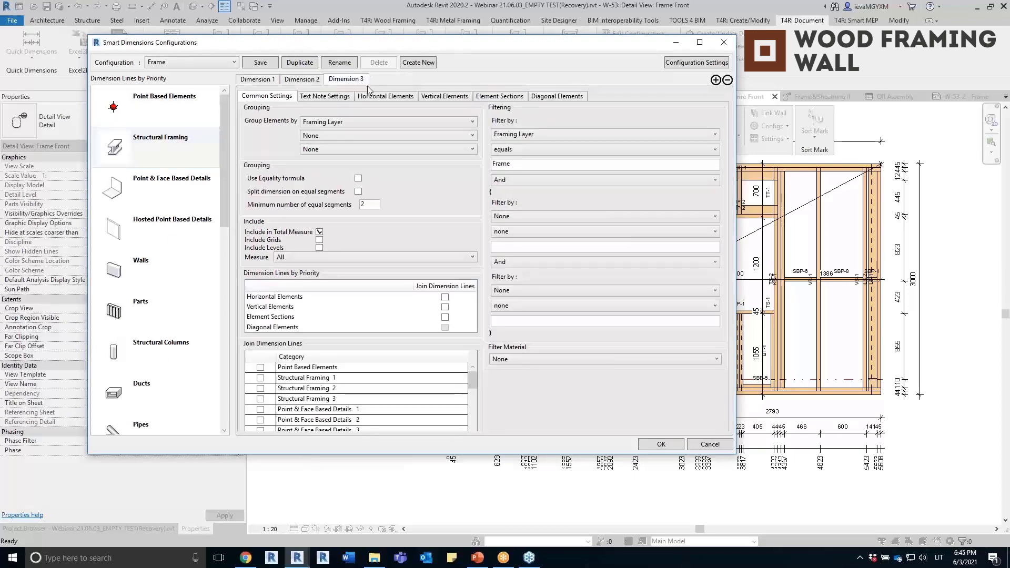
click(448, 97)
click(429, 211)
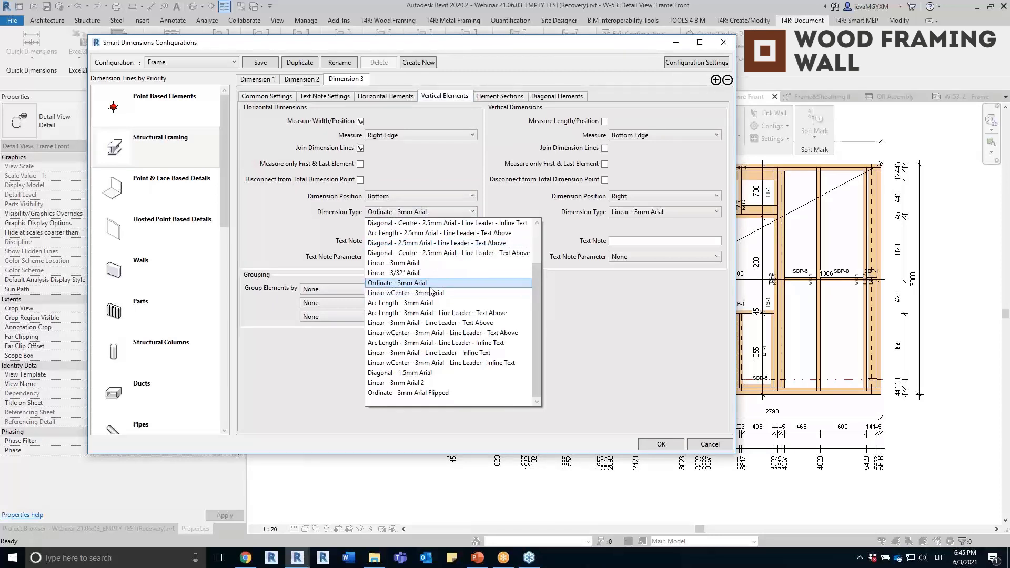
click(416, 392)
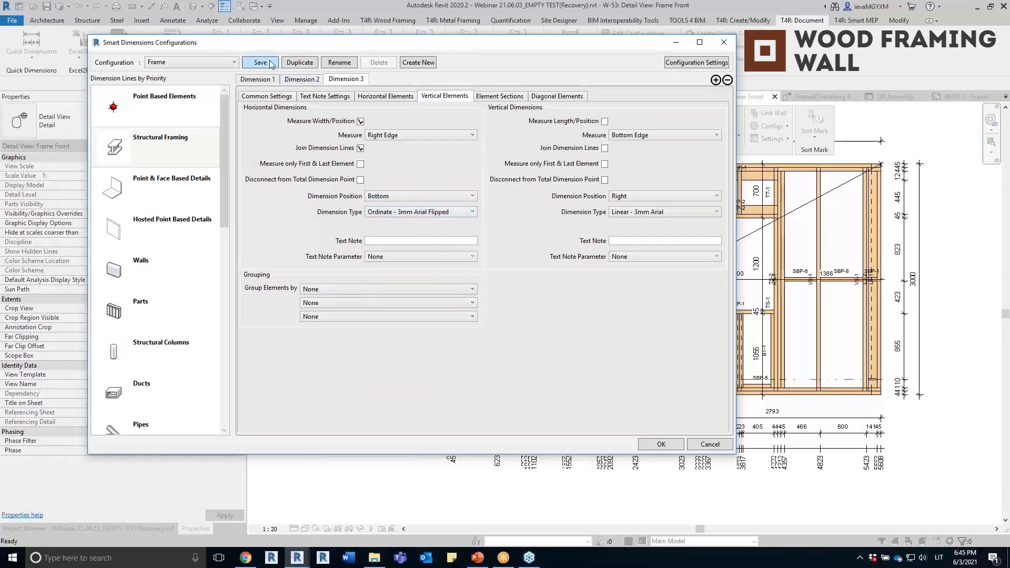
click(662, 444)
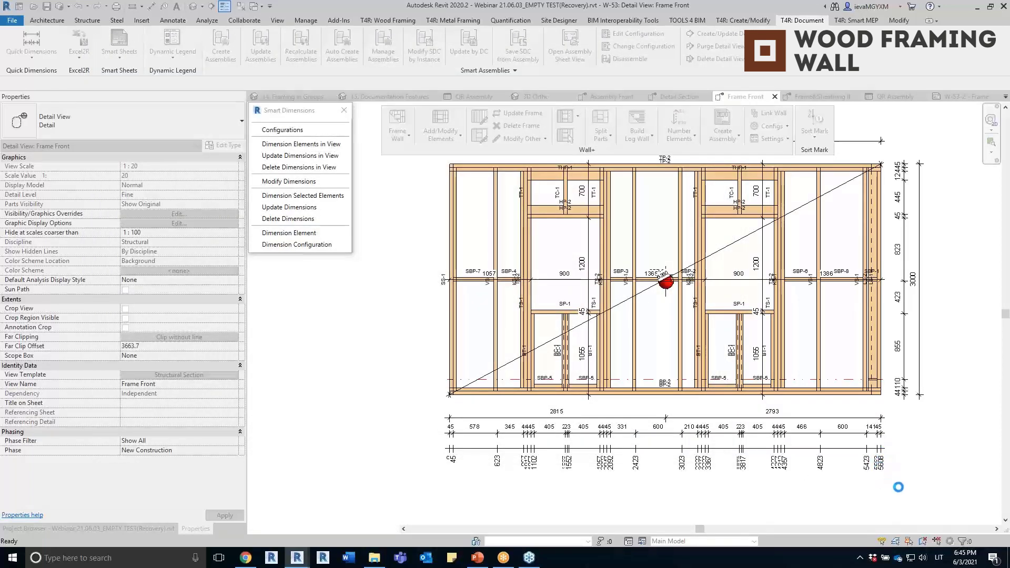
Step: Inspect the flipped bottom ordinate row, then select the diagonal dimension to modify it
scroll(783, 513, up, 2)
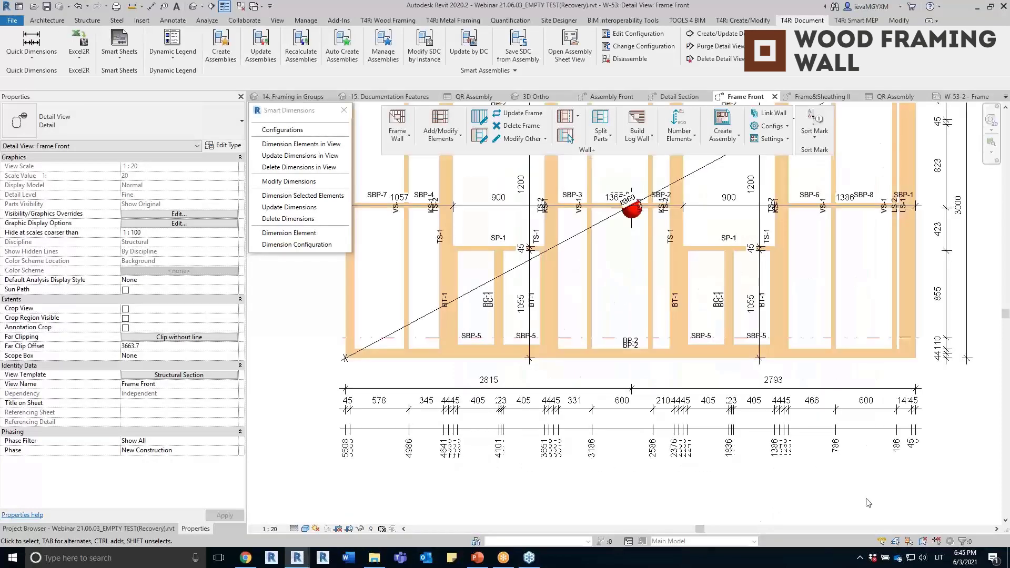
middle_drag(931, 455, 895, 458)
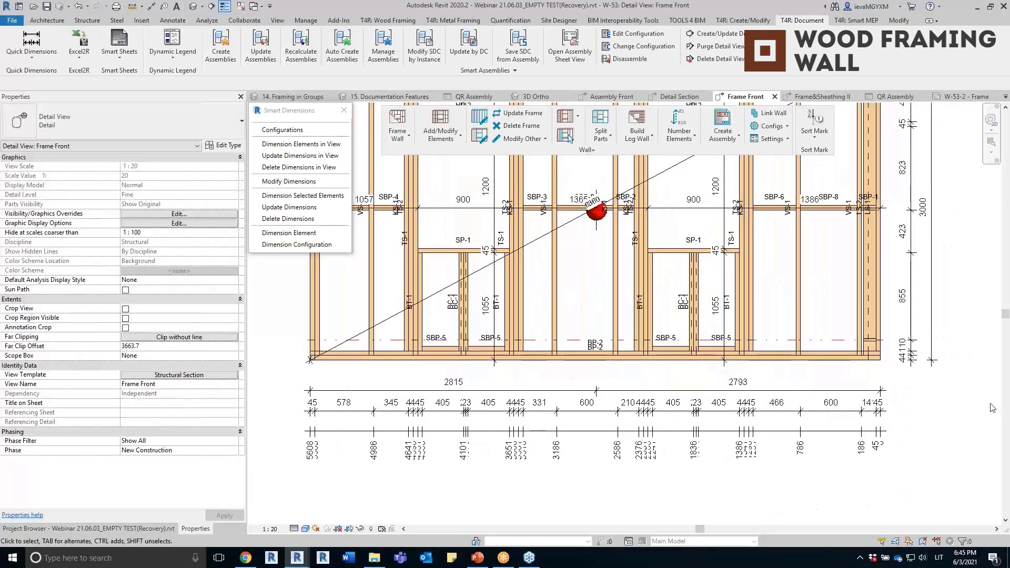
scroll(992, 403, down, 3)
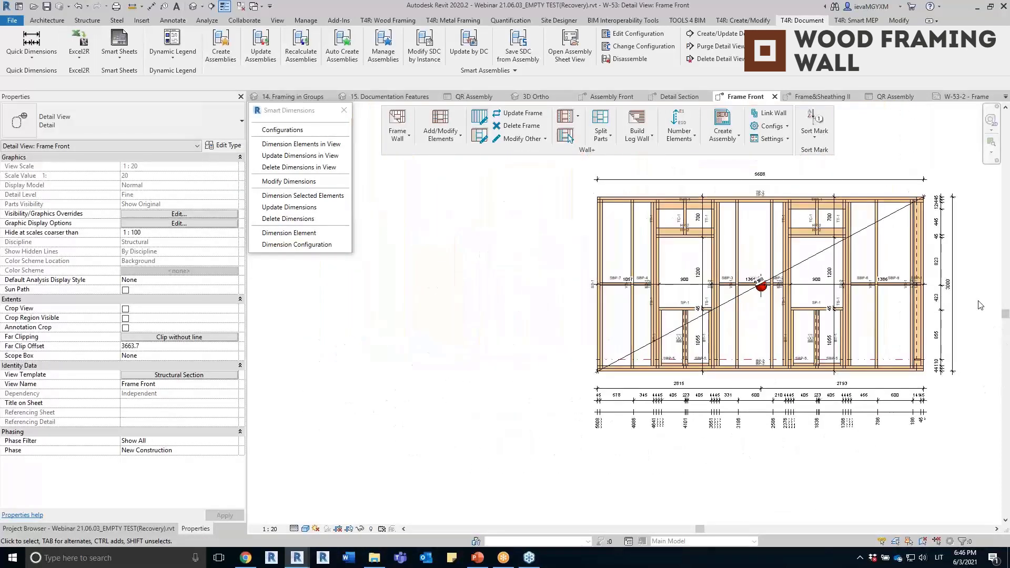
middle_drag(993, 324, 916, 339)
scroll(689, 337, up, 2)
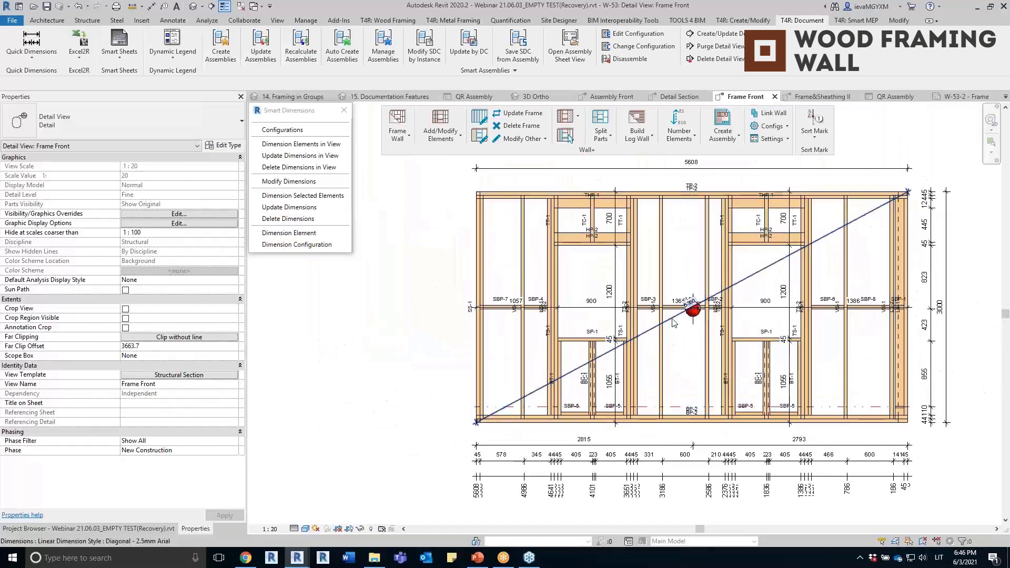
click(674, 322)
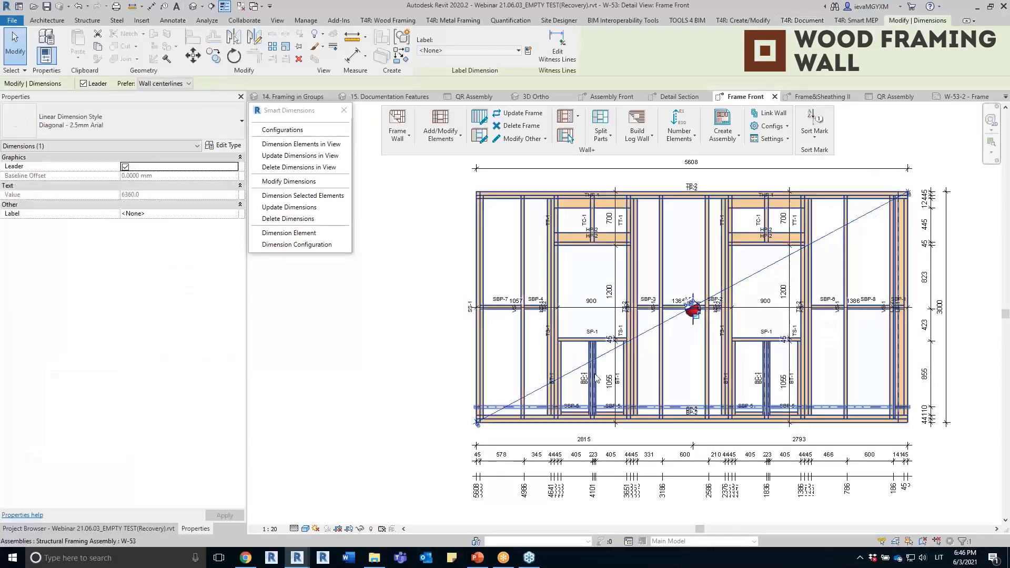
click(289, 181)
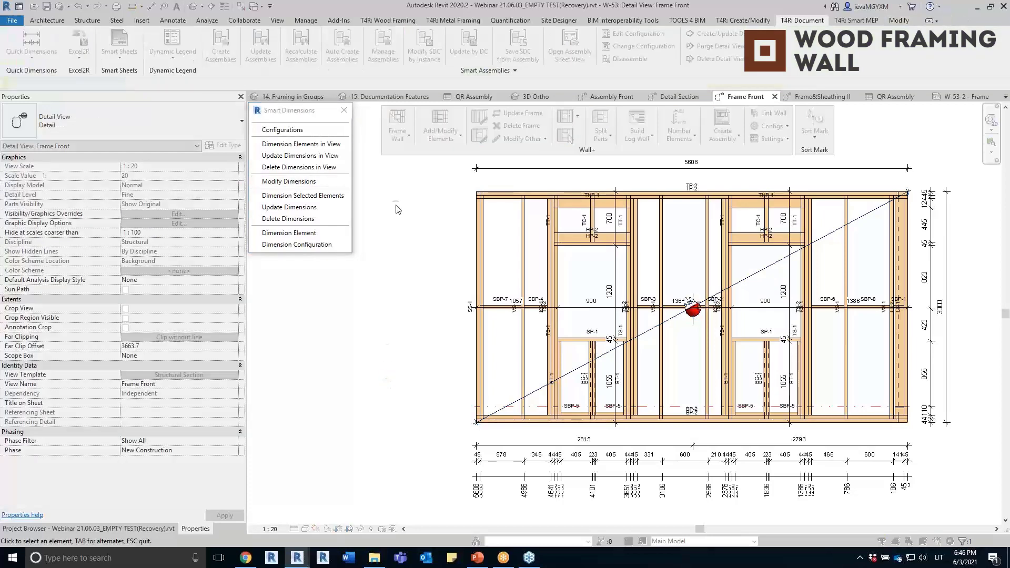
Step: Review the total-dimension settings, close them, and show the Project Browser
click(283, 129)
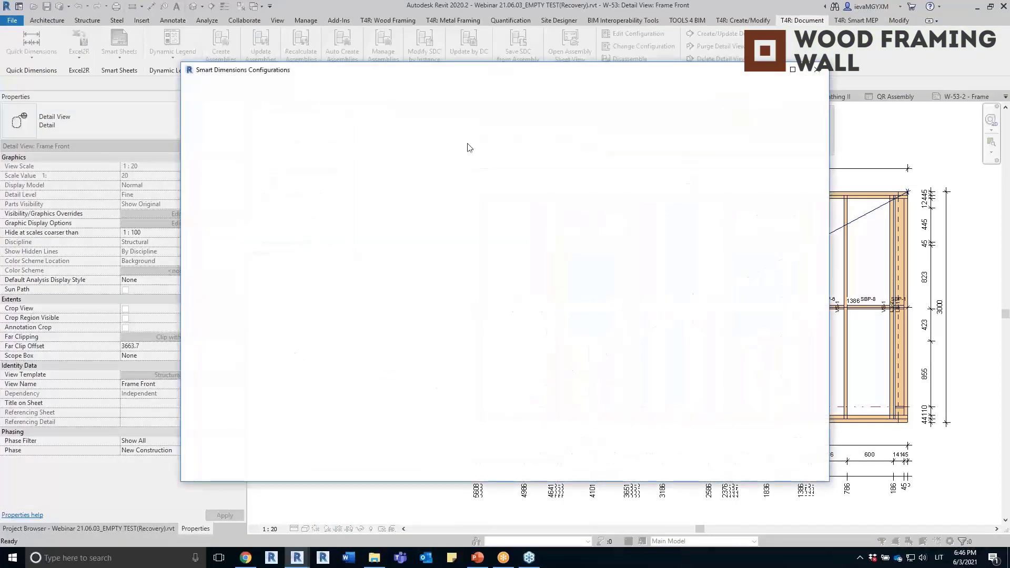
drag(898, 97, 534, 127)
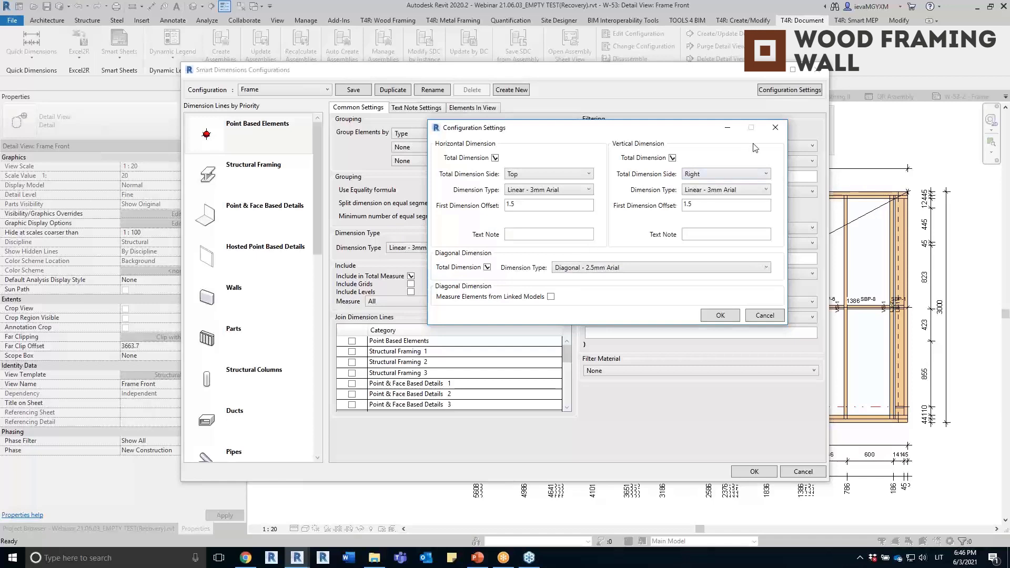
click(775, 128)
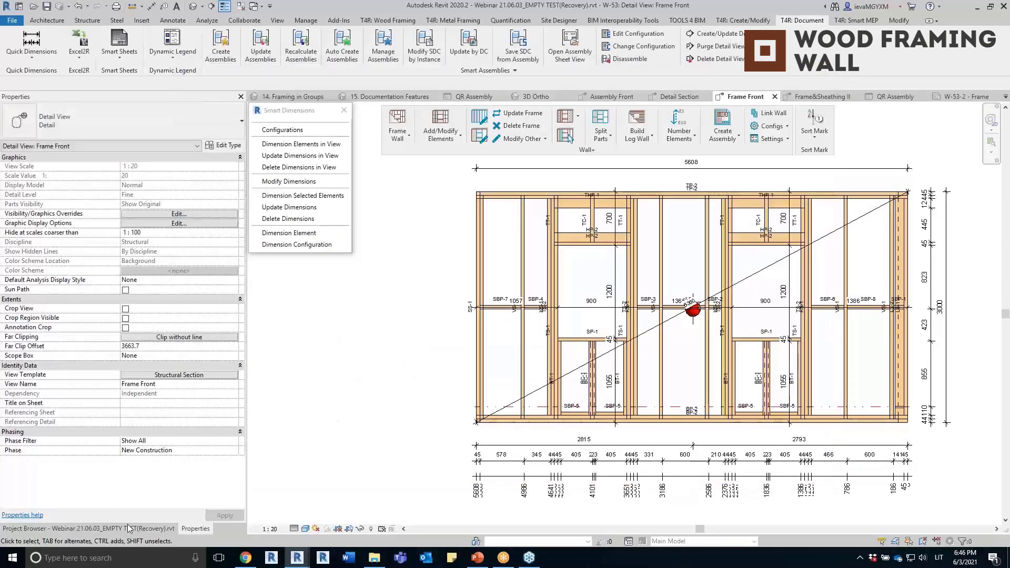
click(129, 529)
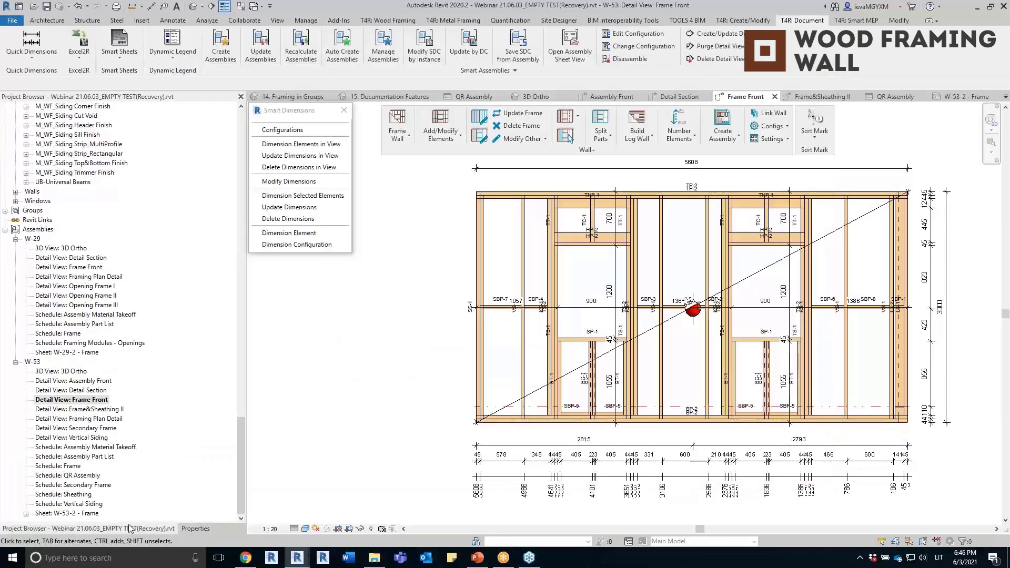
Step: Open W-53's Frame&Sheathing II detail view and zoom in on it
double_click(100, 410)
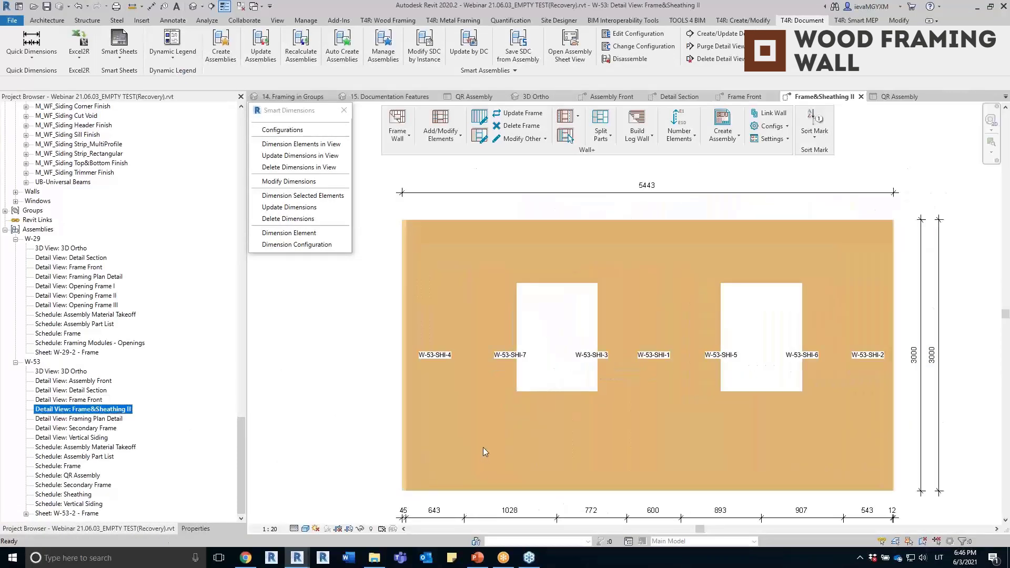
scroll(528, 347, up, 5)
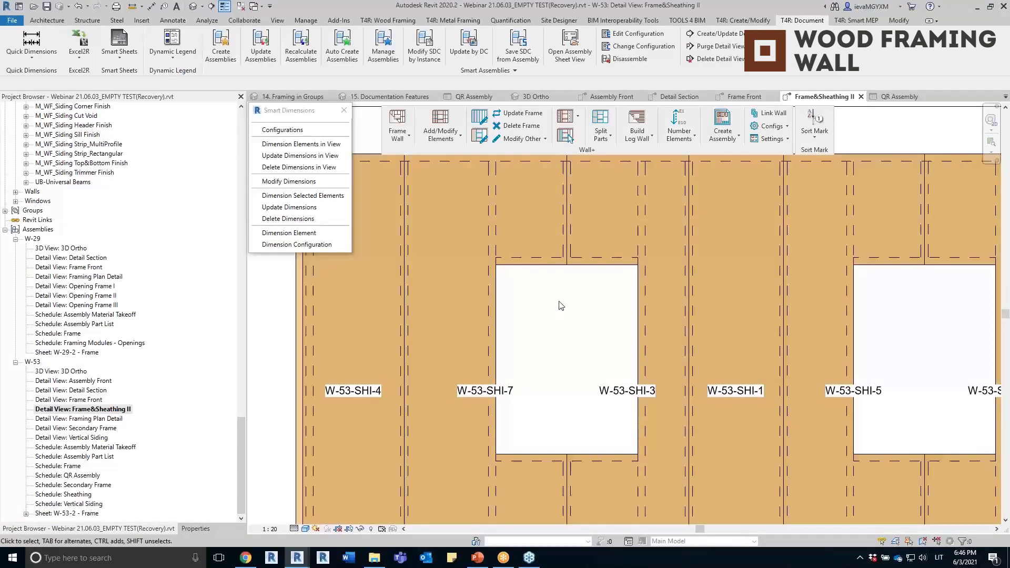
scroll(558, 300, down, 2)
scroll(632, 402, down, 2)
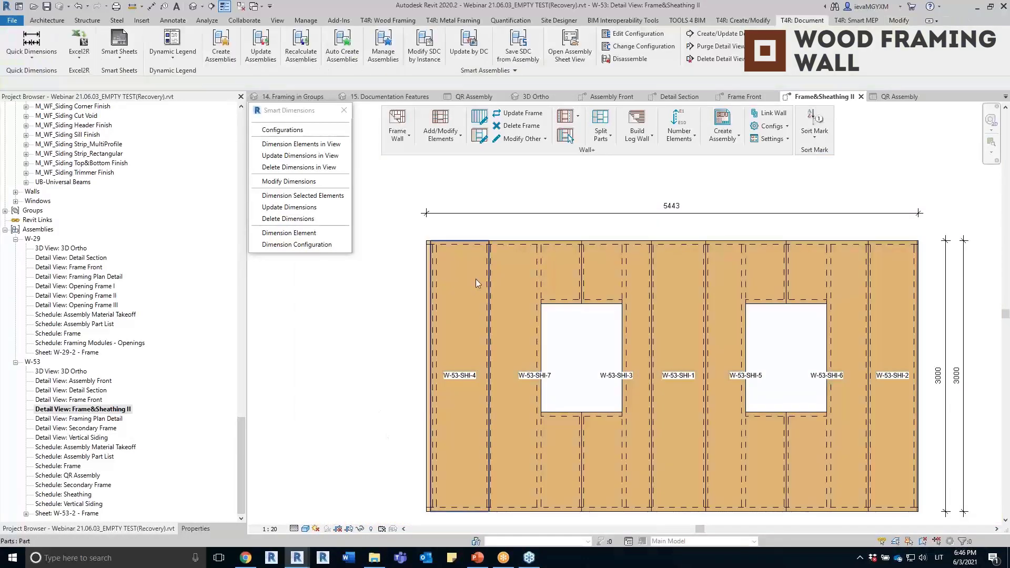
Step: Inspect sheathing parts W-53-SHI-4 and W-53-SHI-7, then clear the selection
click(473, 285)
scroll(566, 307, up, 2)
click(545, 257)
scroll(546, 257, up, 3)
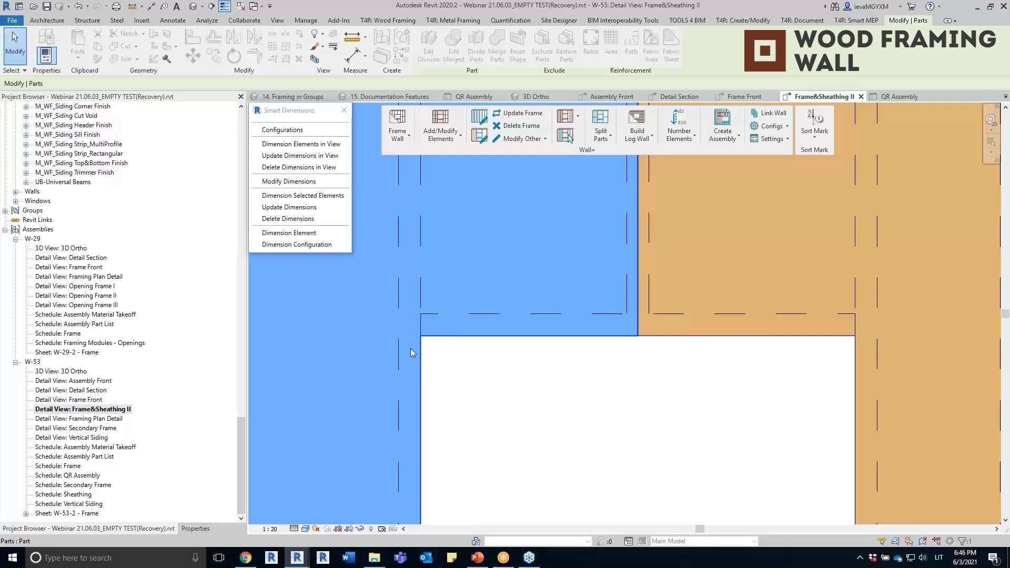
scroll(457, 324, down, 5)
middle_drag(554, 286, 732, 341)
key(Escape)
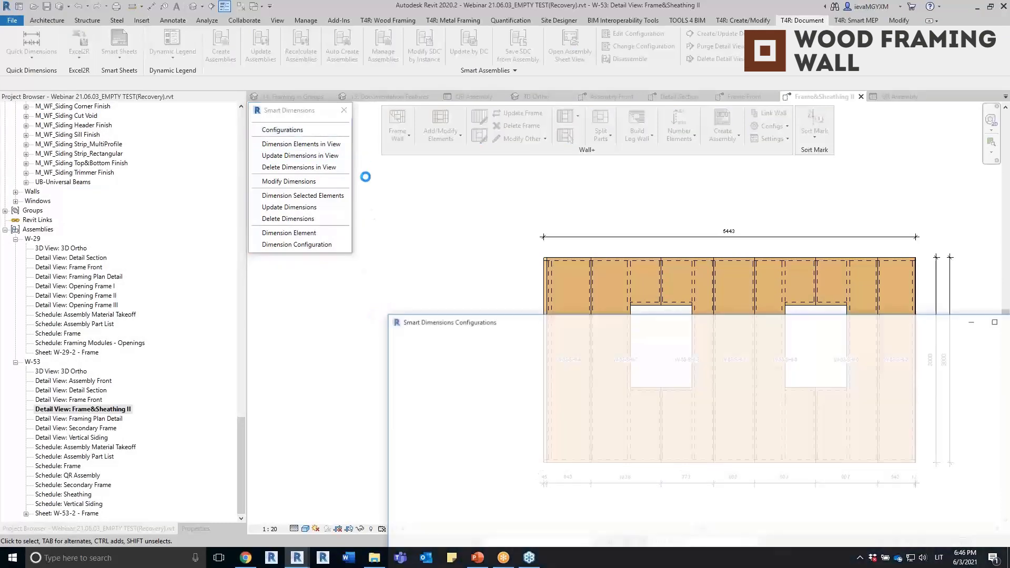
Step: Load the Sheathing dimension configuration and create a new configuration from it
drag(602, 316, 324, 72)
click(232, 97)
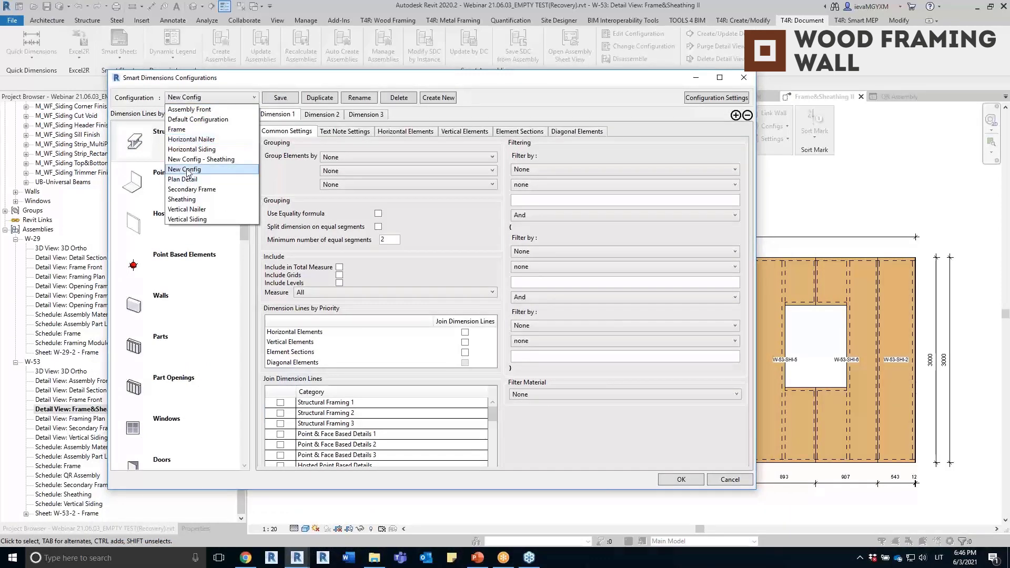
click(160, 253)
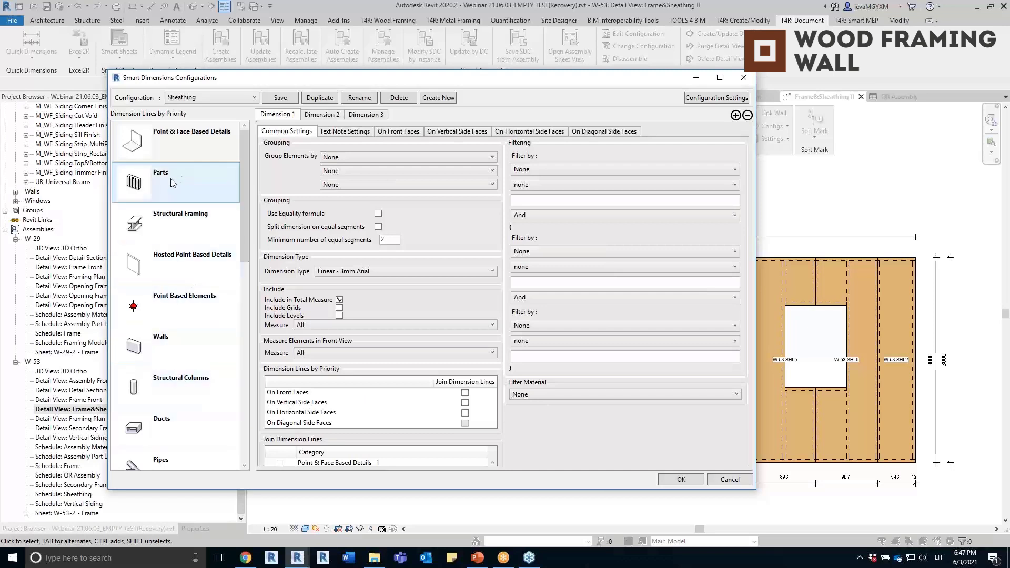
click(438, 98)
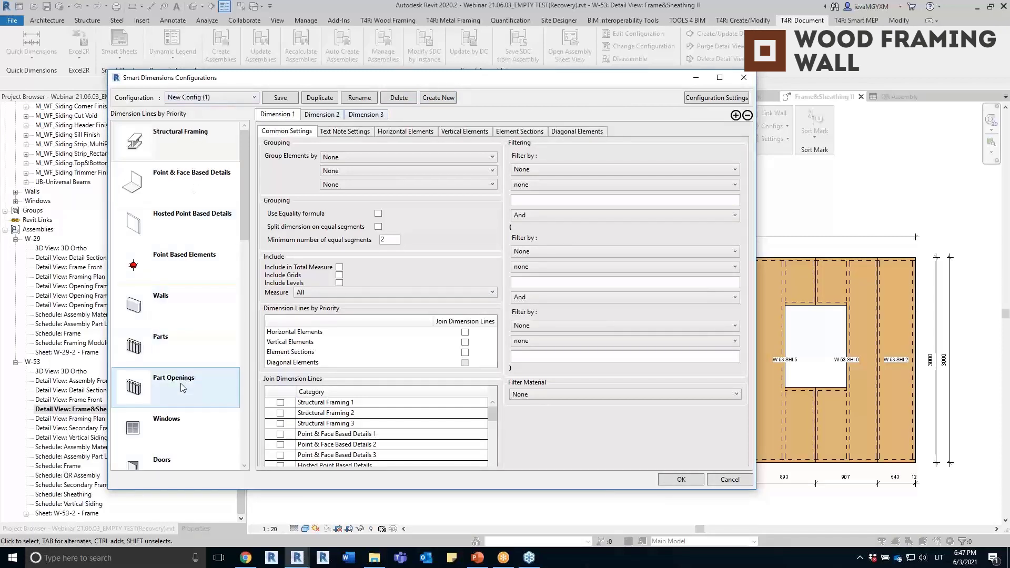
Step: Make Parts front-view dimensions measure Left and Right Edges and Bottom and Top Edges
click(187, 350)
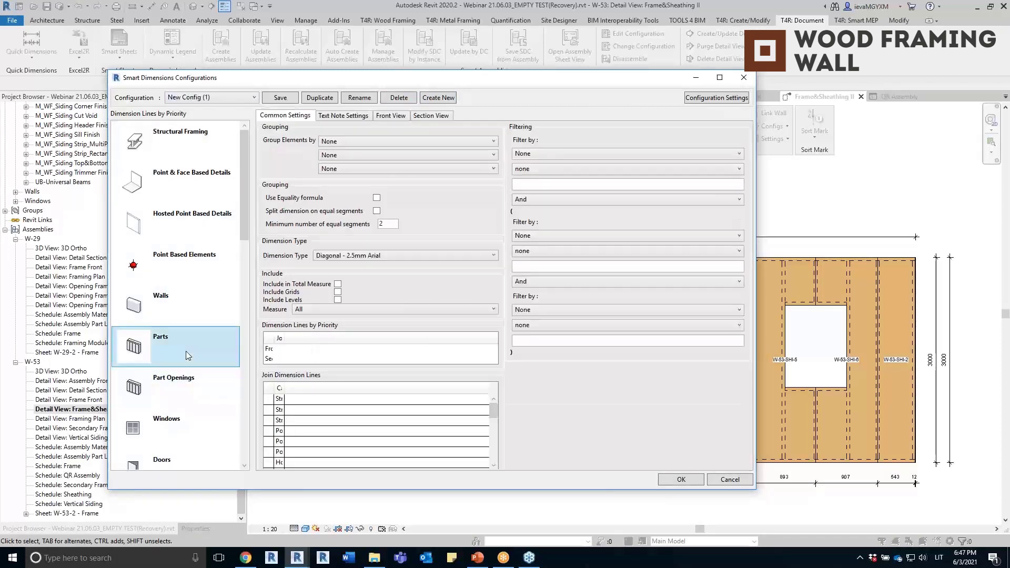
click(351, 115)
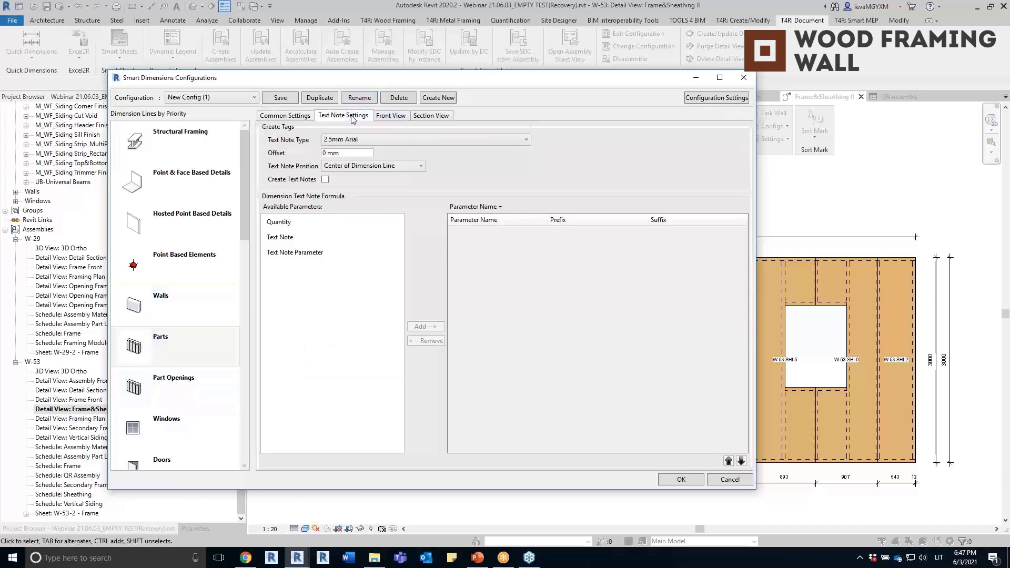
click(389, 116)
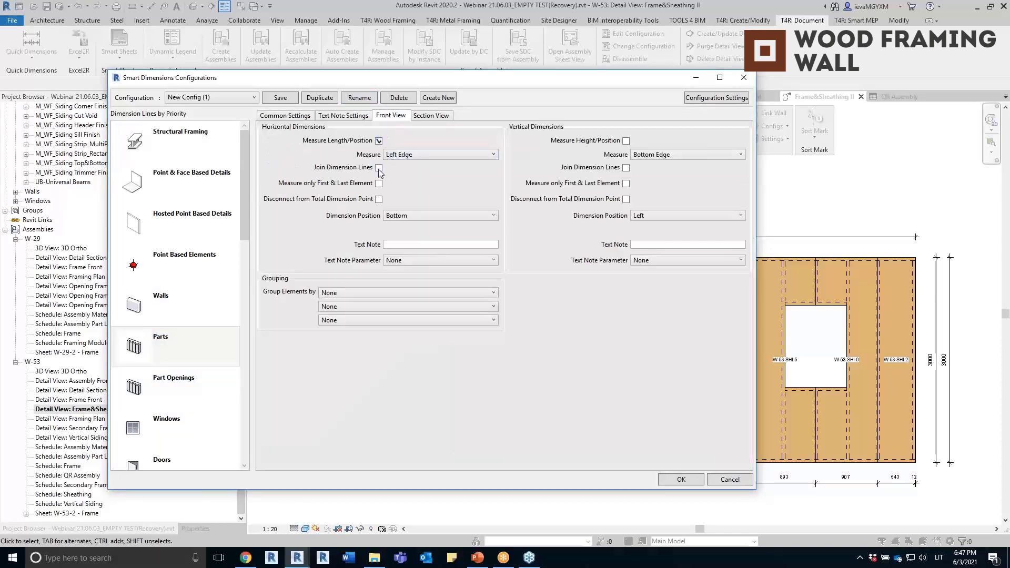
click(410, 156)
click(415, 186)
click(653, 158)
click(660, 183)
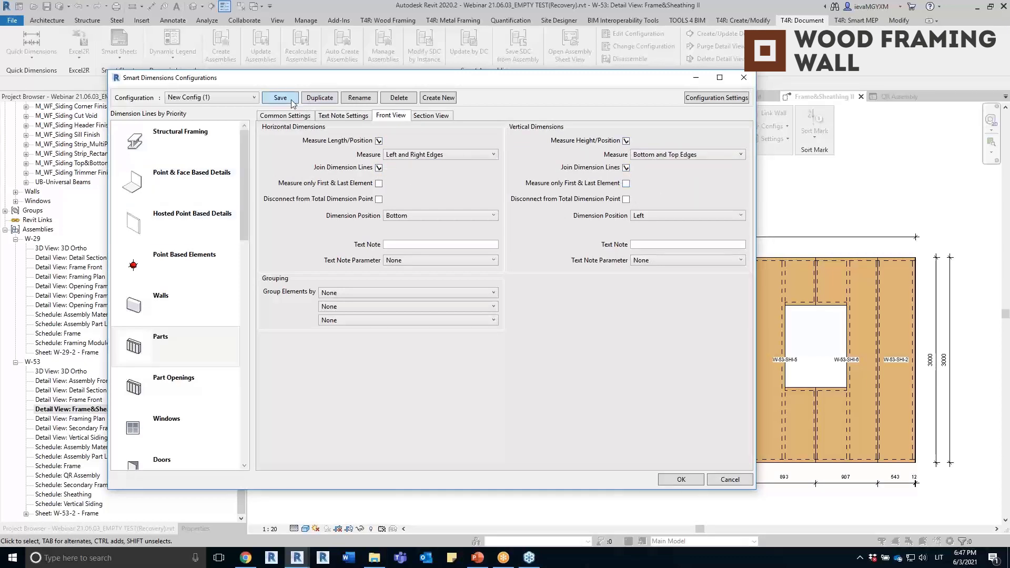
Step: Give Part Openings front-view dimensions joined lines, both edge pairs measured, and By Measure positions
click(166, 386)
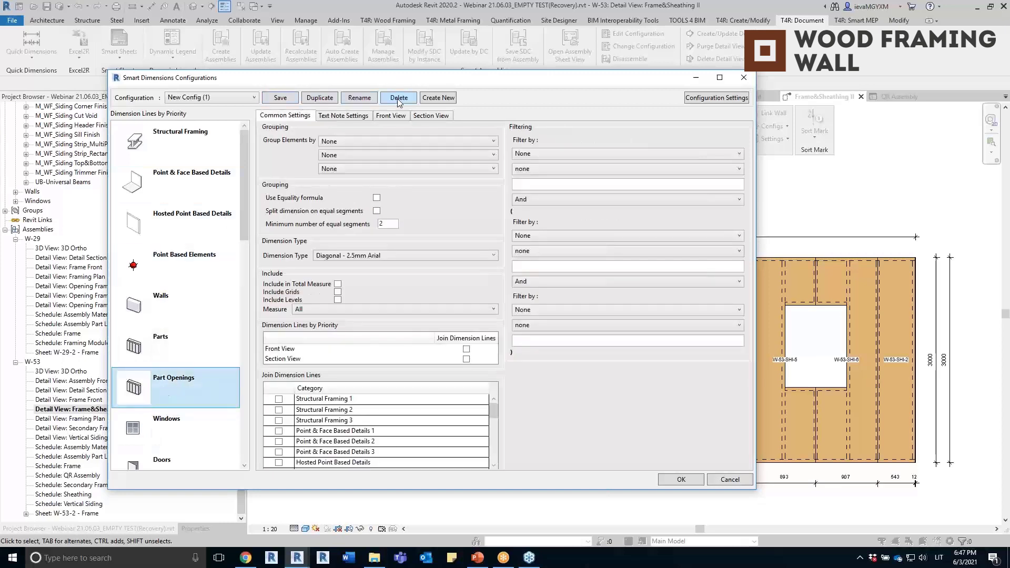
click(360, 117)
click(389, 115)
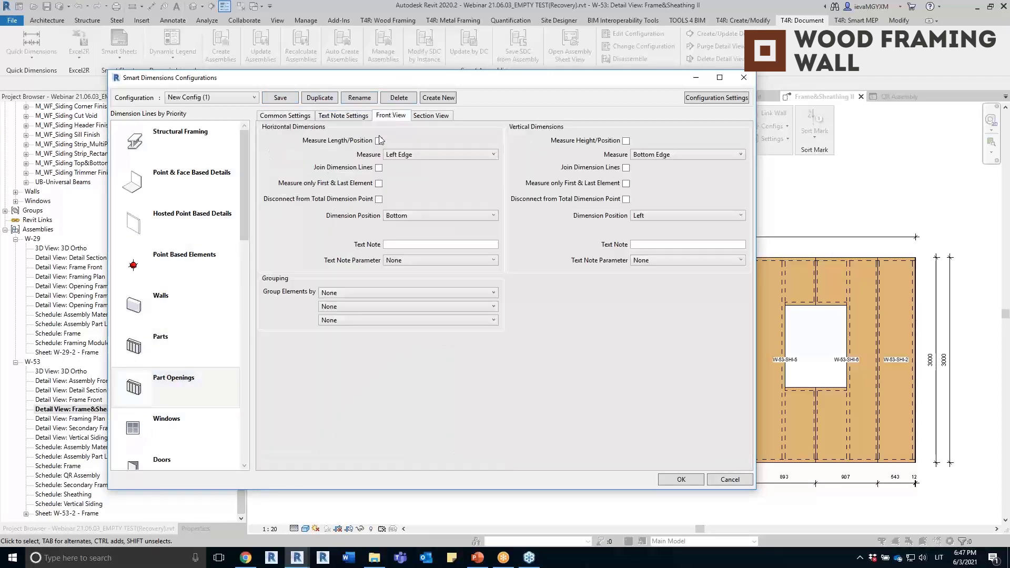
click(379, 168)
click(405, 154)
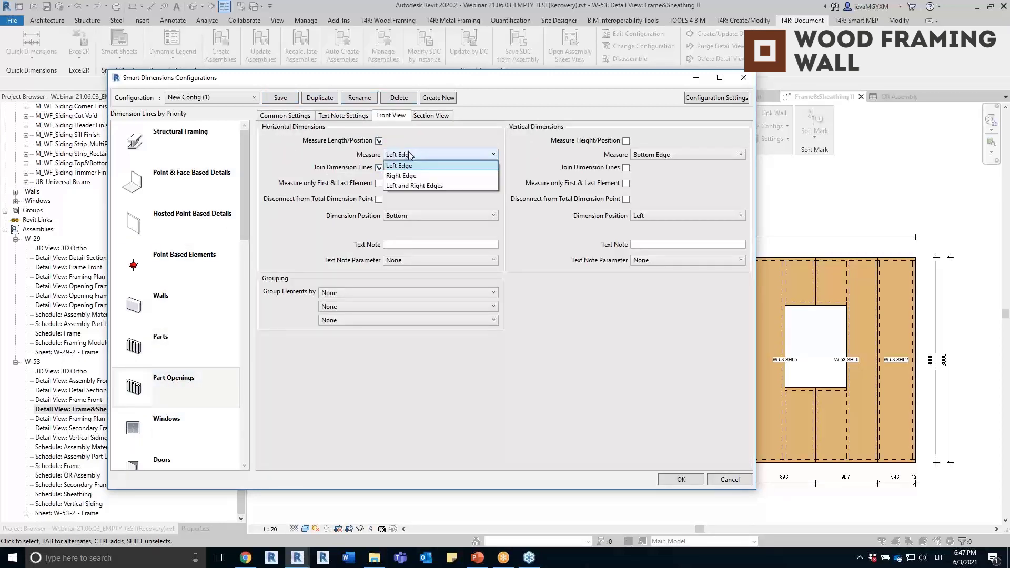
click(433, 190)
click(685, 156)
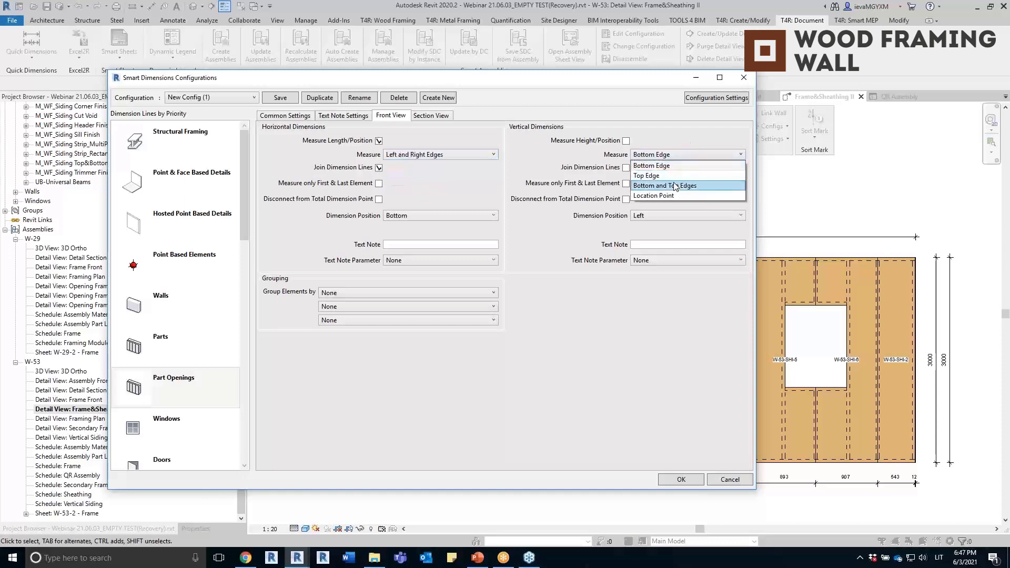
click(679, 187)
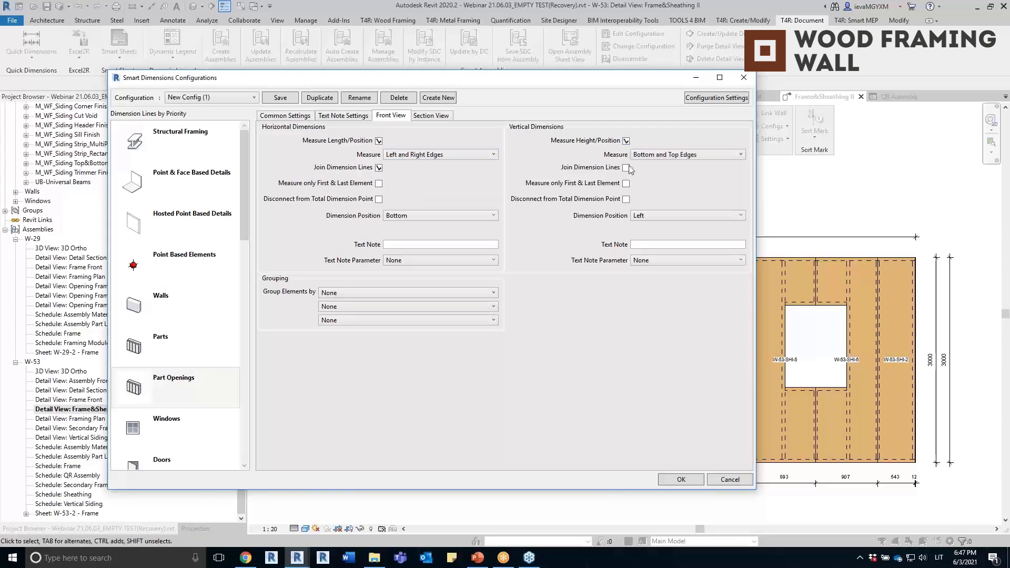
click(656, 216)
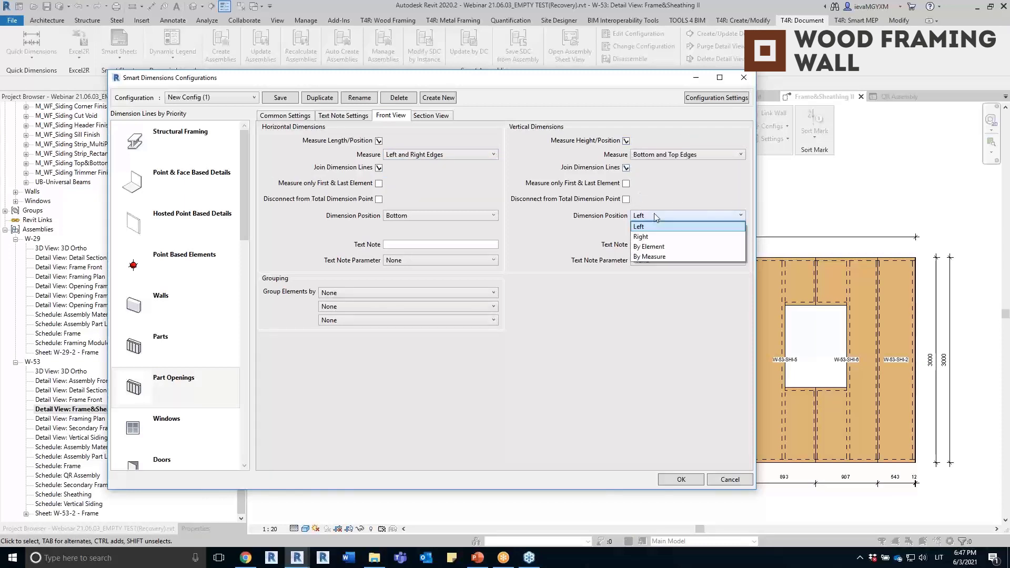
click(655, 257)
click(396, 215)
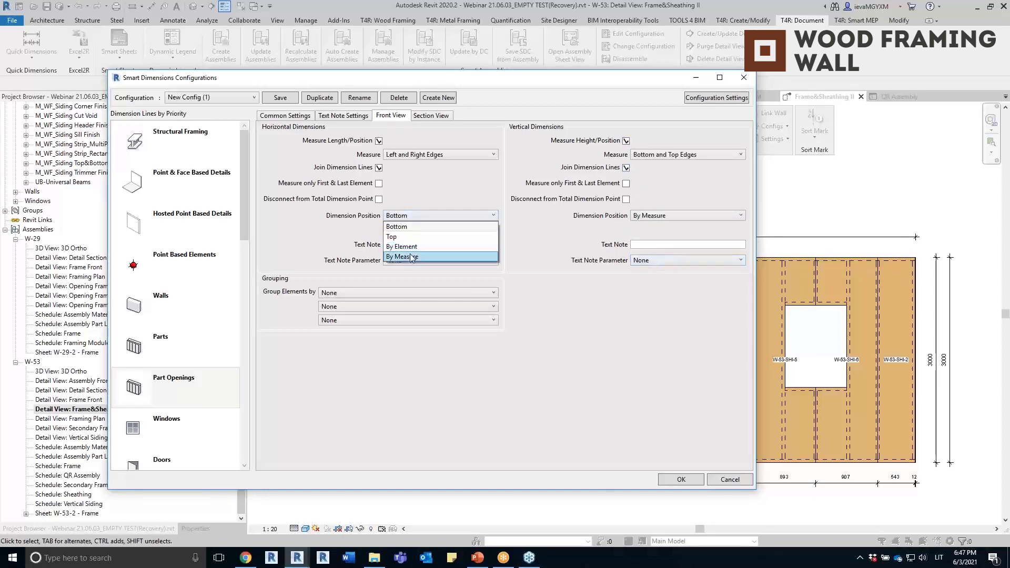
click(414, 257)
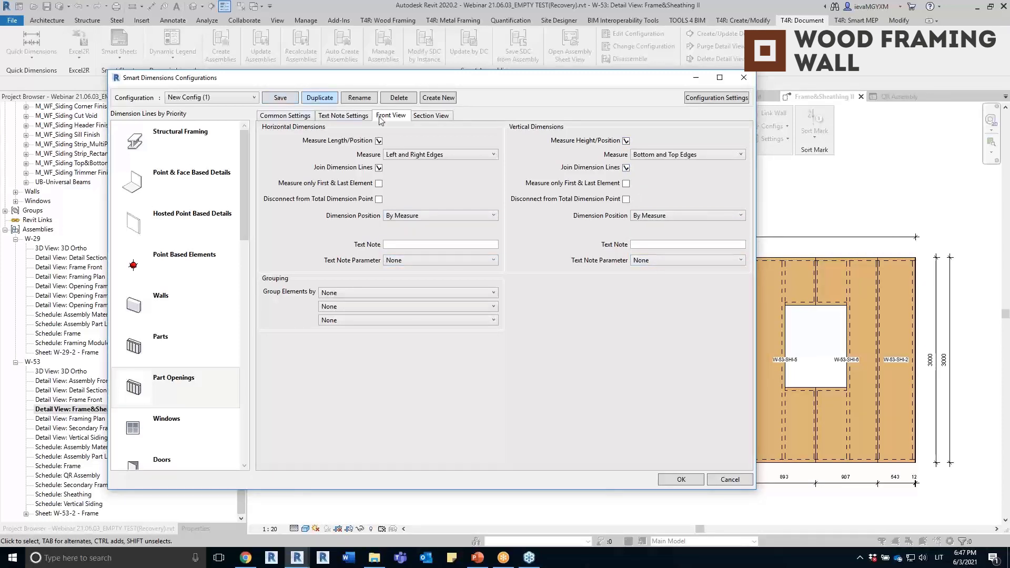
click(682, 480)
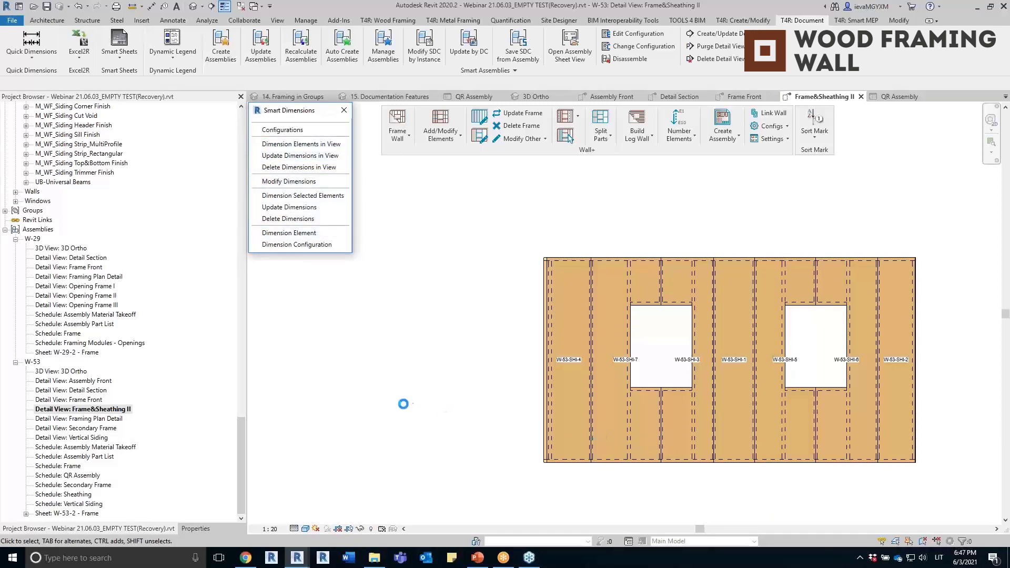
Step: Zoom and pan the sheathing view to check 900 opening widths, 1200 heights and panel spacings
scroll(679, 325, up, 4)
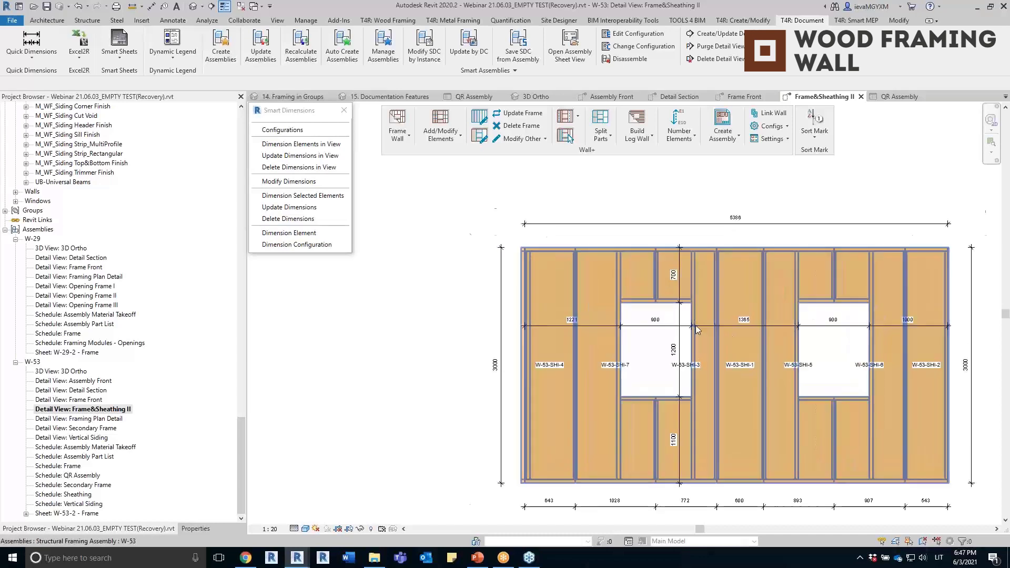
middle_drag(622, 331, 489, 347)
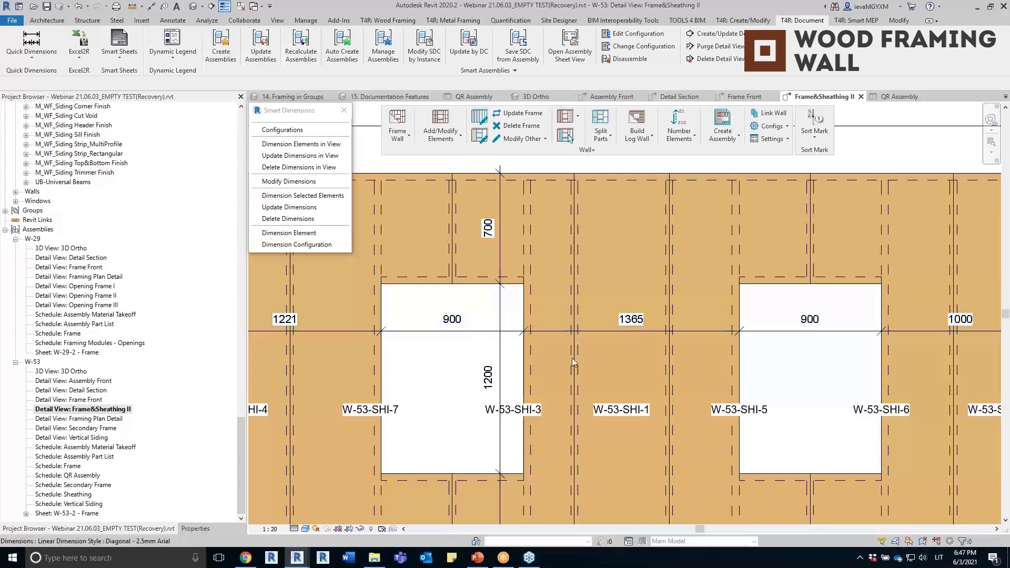
scroll(788, 337, down, 5)
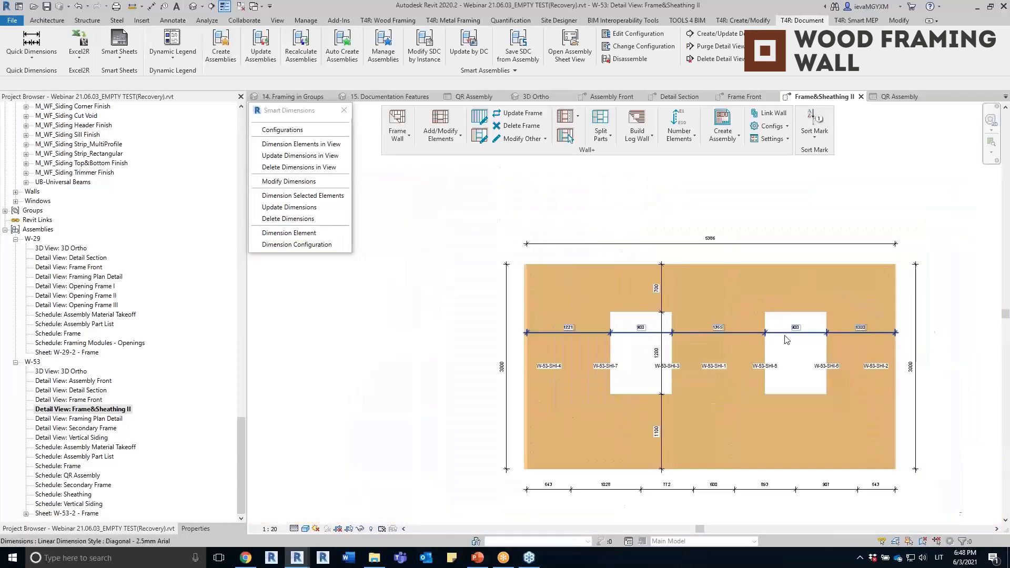
scroll(490, 378, up, 2)
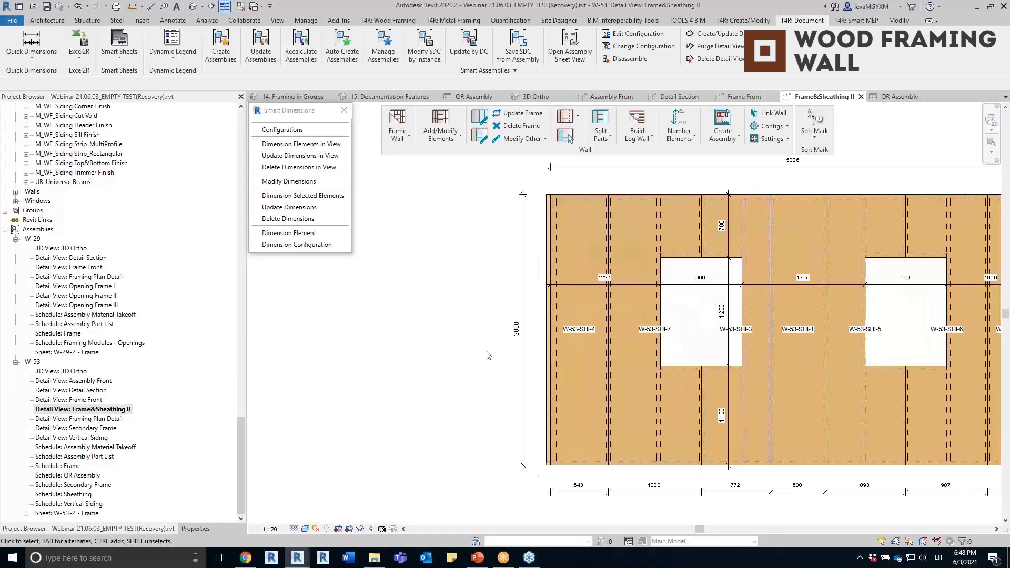
middle_drag(428, 352, 369, 343)
scroll(360, 340, down, 3)
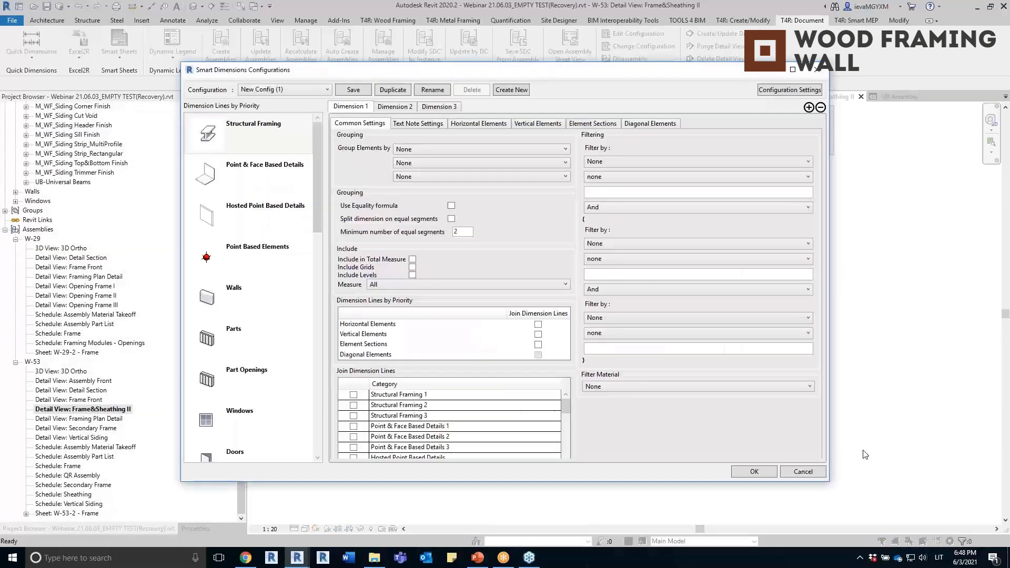
Step: Add Text Note Parameter to the Parts text note formula
click(250, 336)
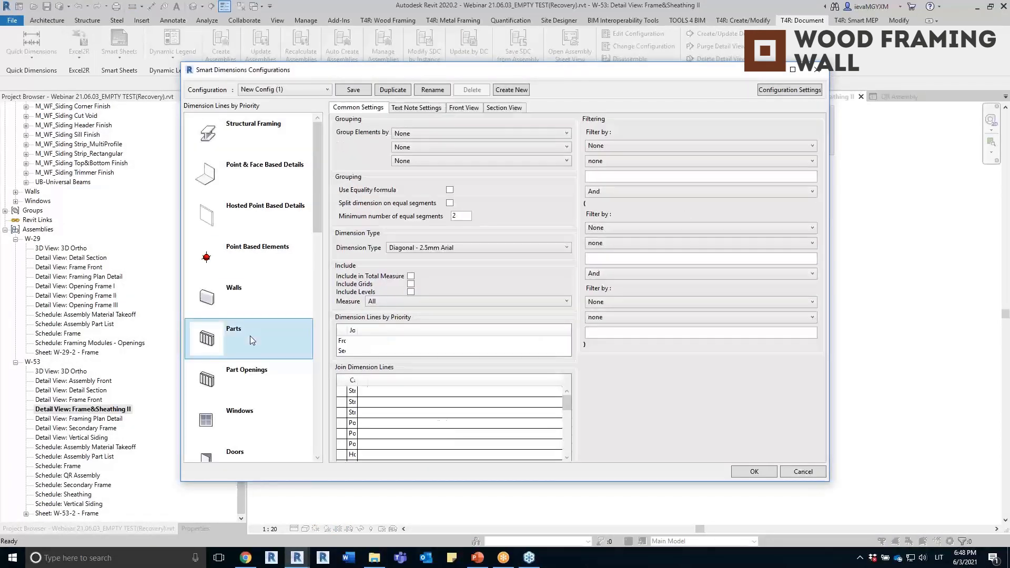
click(416, 109)
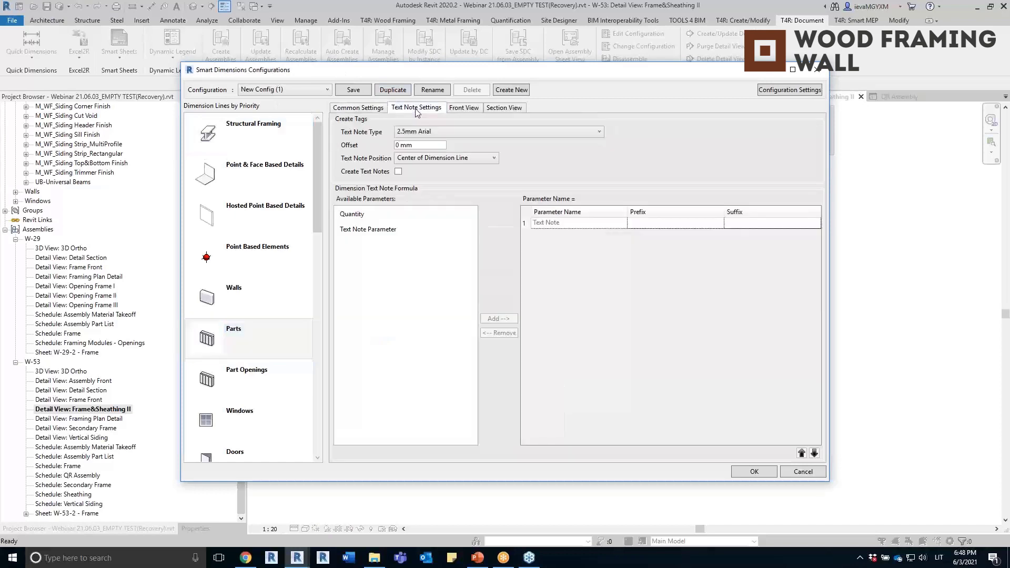
click(368, 229)
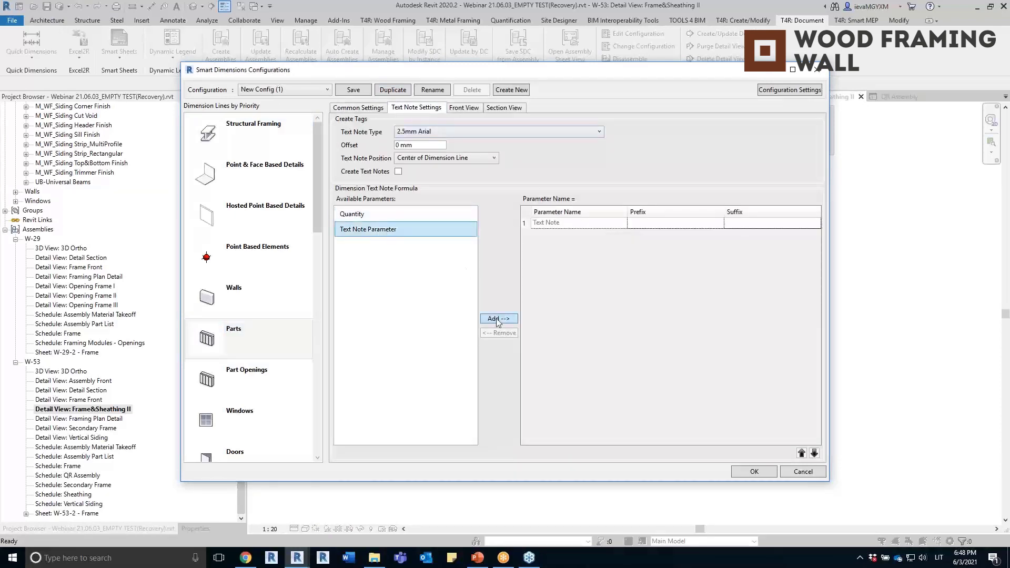
click(499, 318)
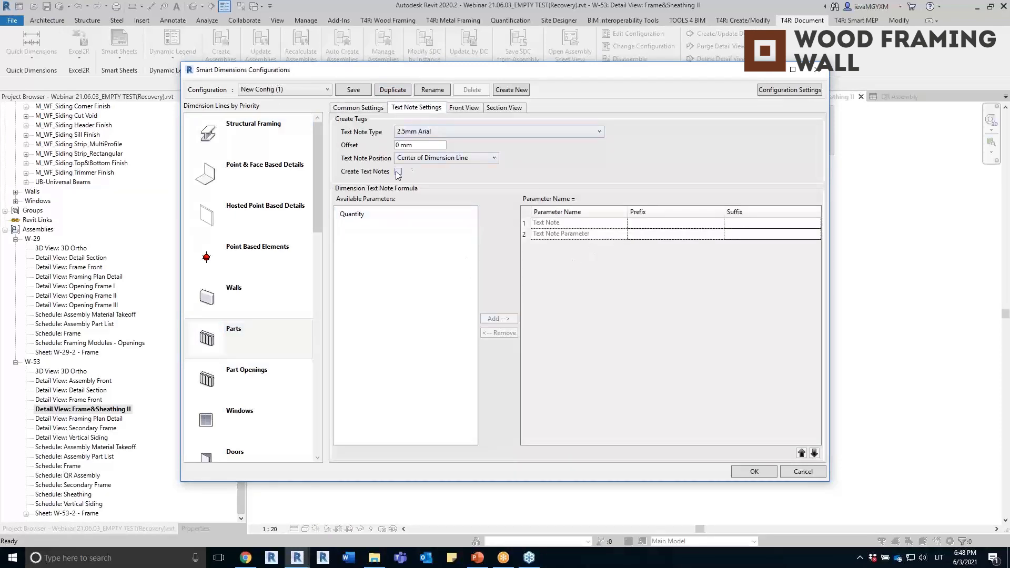
Step: Set the Parts front-view Text Note Parameter to Material and apply the settings
click(466, 108)
click(491, 253)
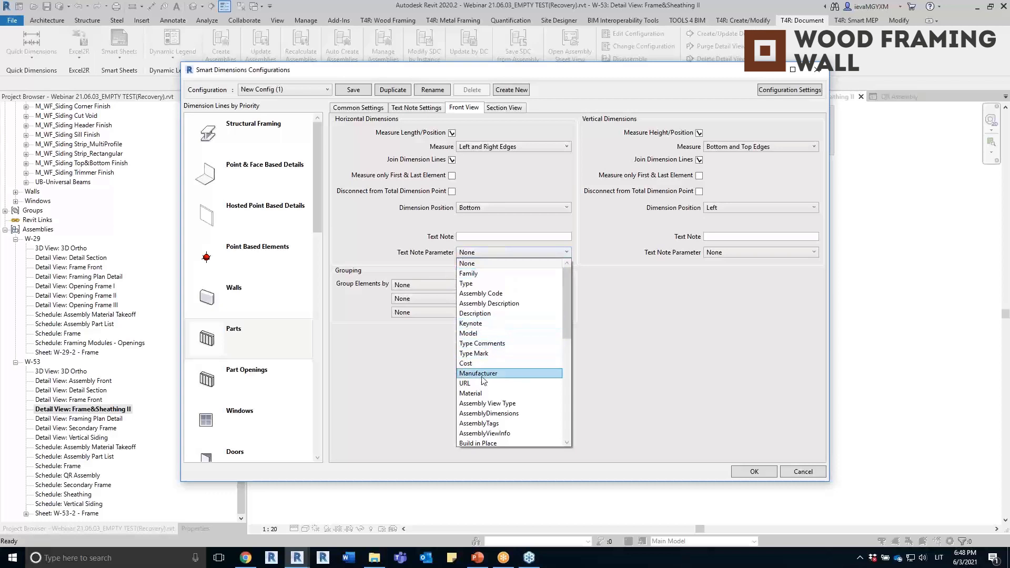
click(481, 393)
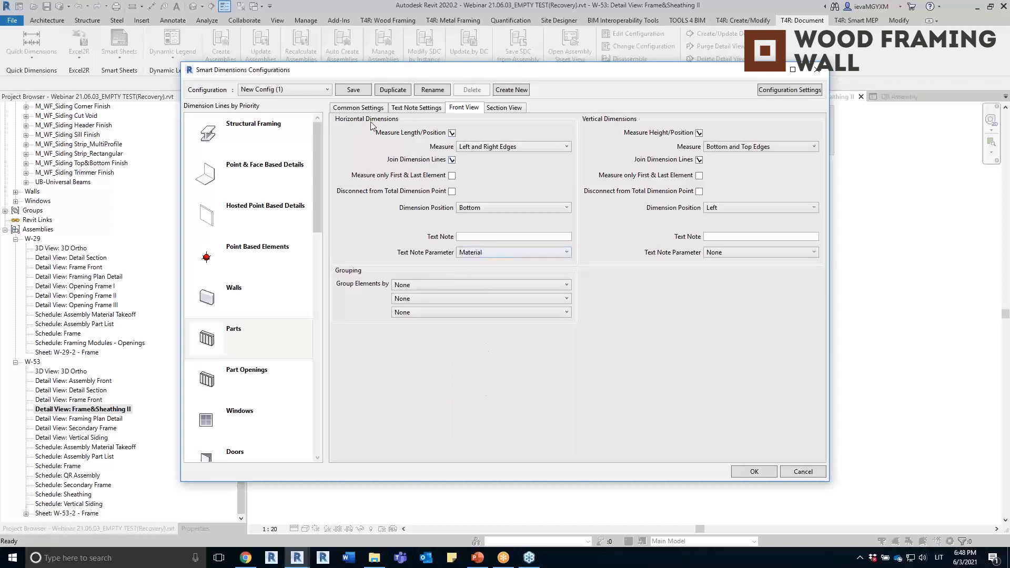
click(755, 472)
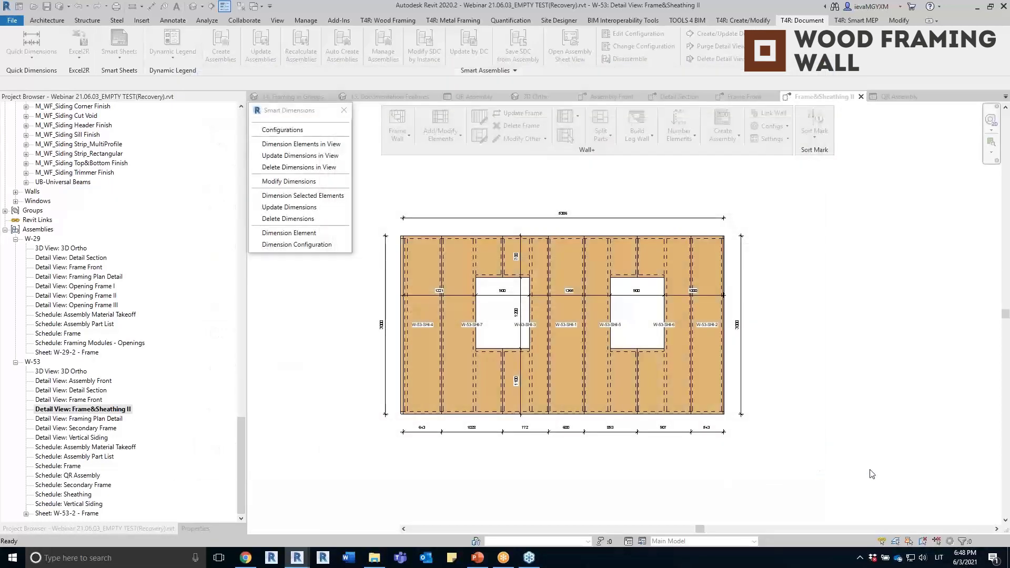
Step: Apply the dimensions and confirm the sheathing part's Material is Wood Sheathing, Chipboard
click(742, 438)
scroll(739, 434, up, 5)
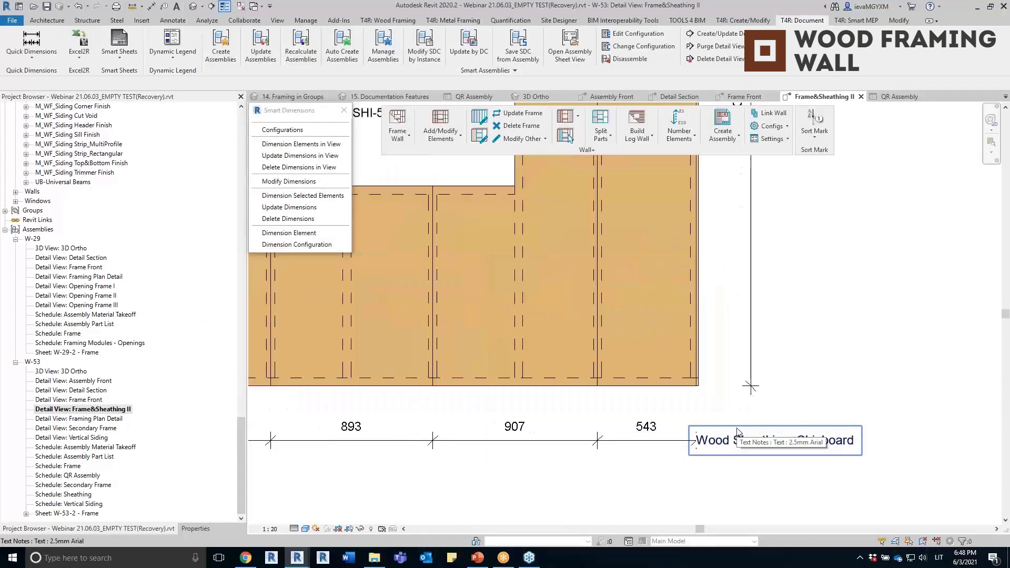
click(640, 349)
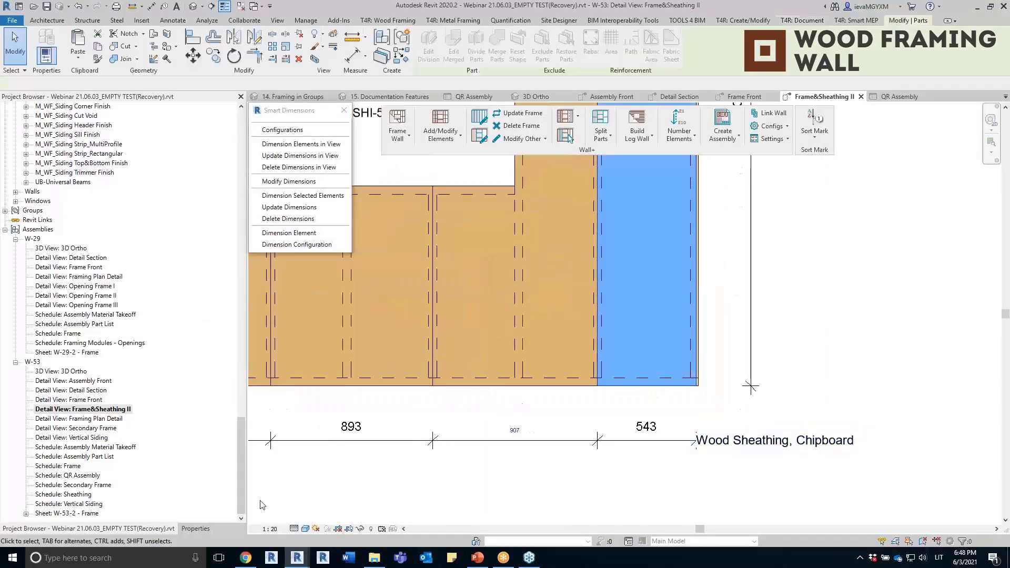
drag(241, 357, 240, 466)
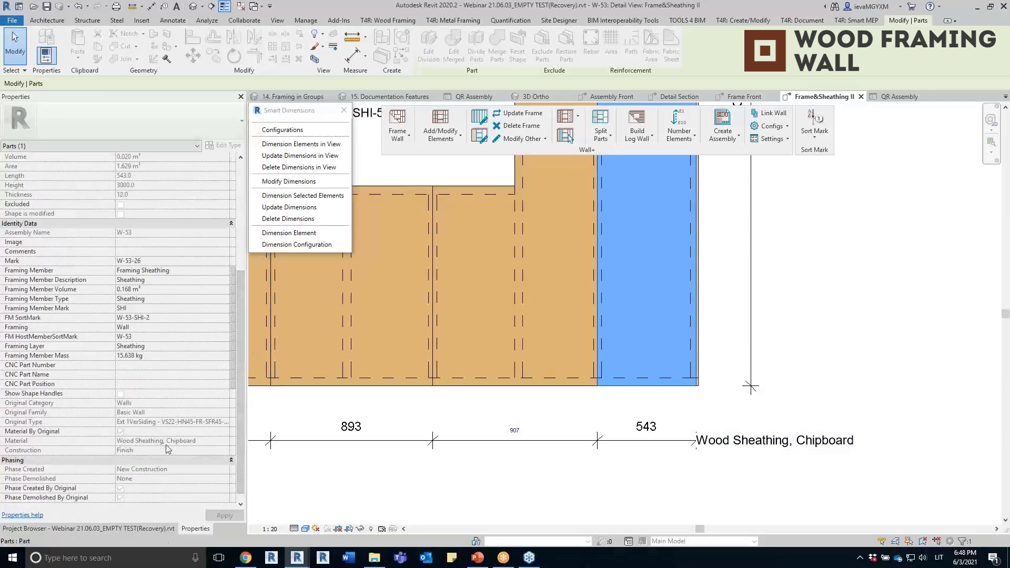
click(587, 474)
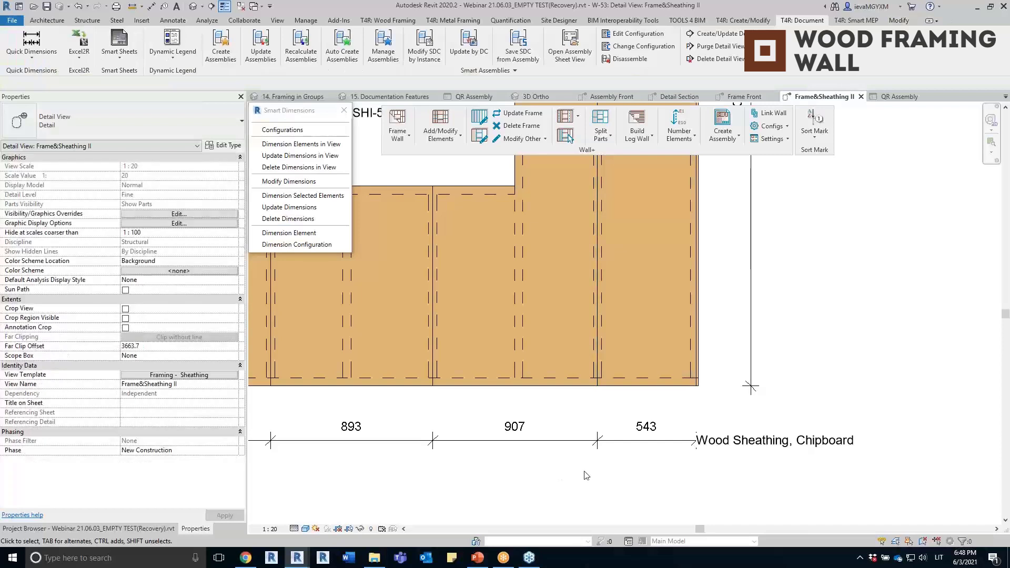
scroll(823, 326, down, 6)
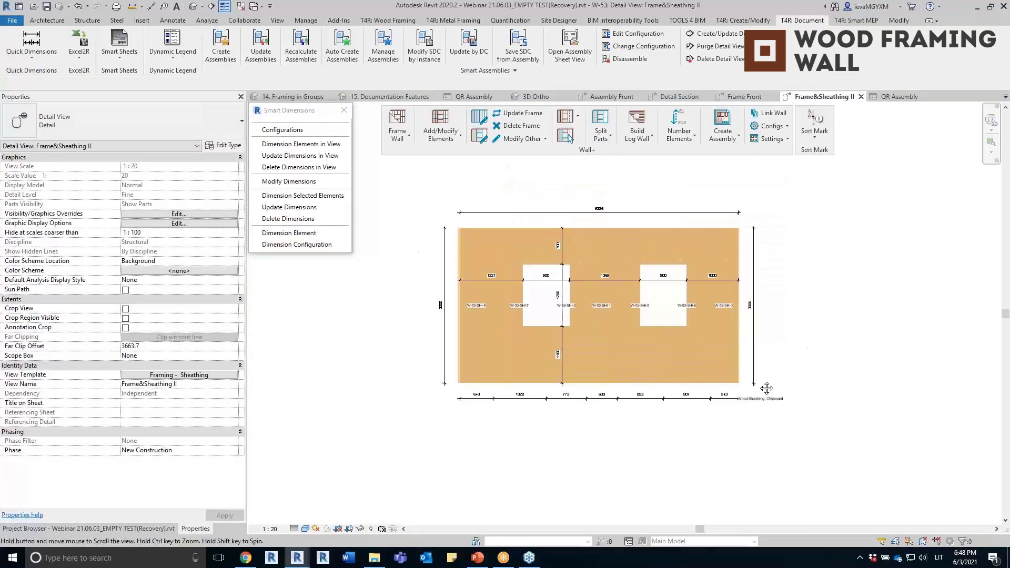
click(146, 529)
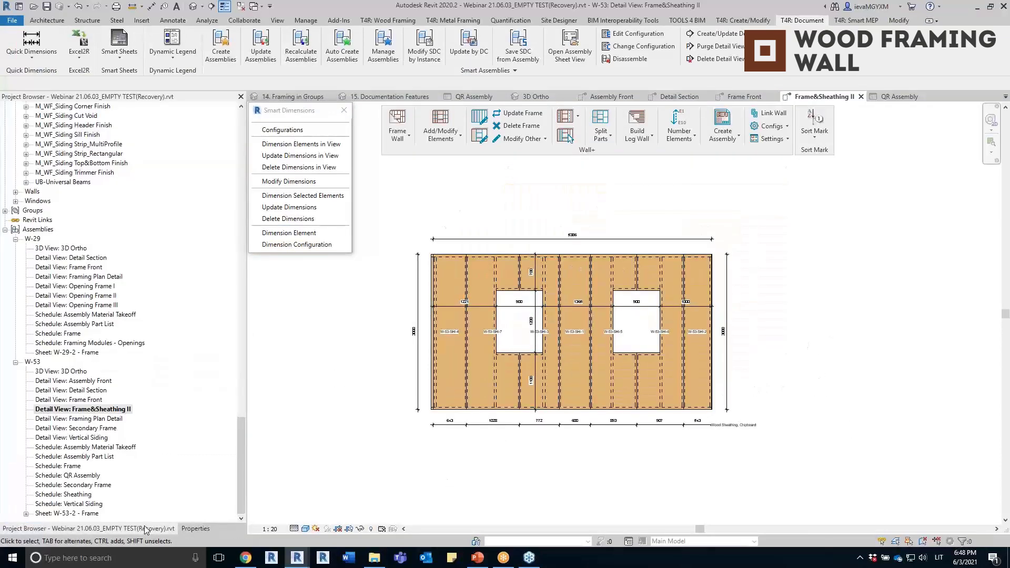
Step: Look at the W-53 Detail Section view, then return to the W-53 Frame Front view
double_click(79, 400)
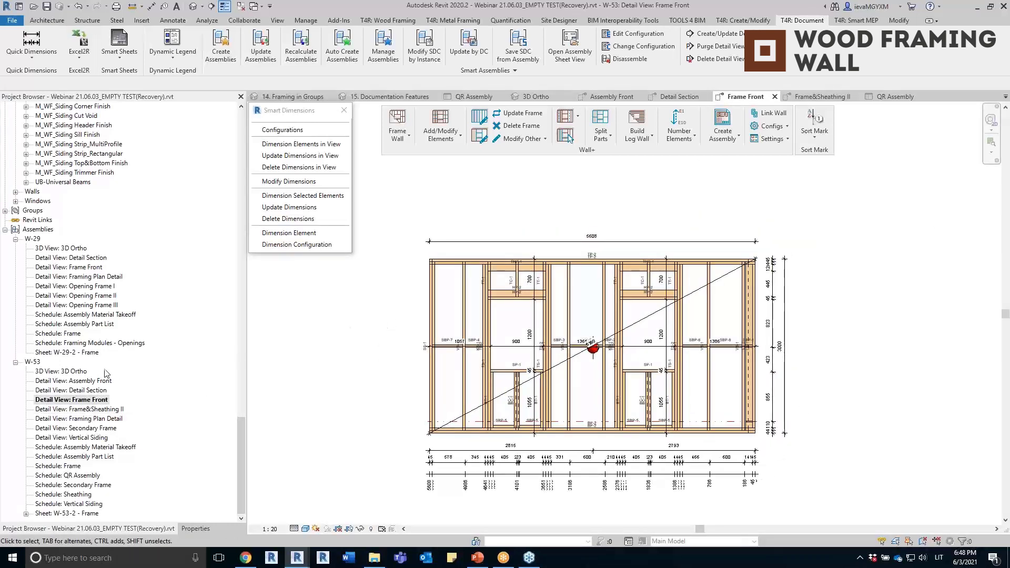
double_click(84, 391)
scroll(709, 419, up, 3)
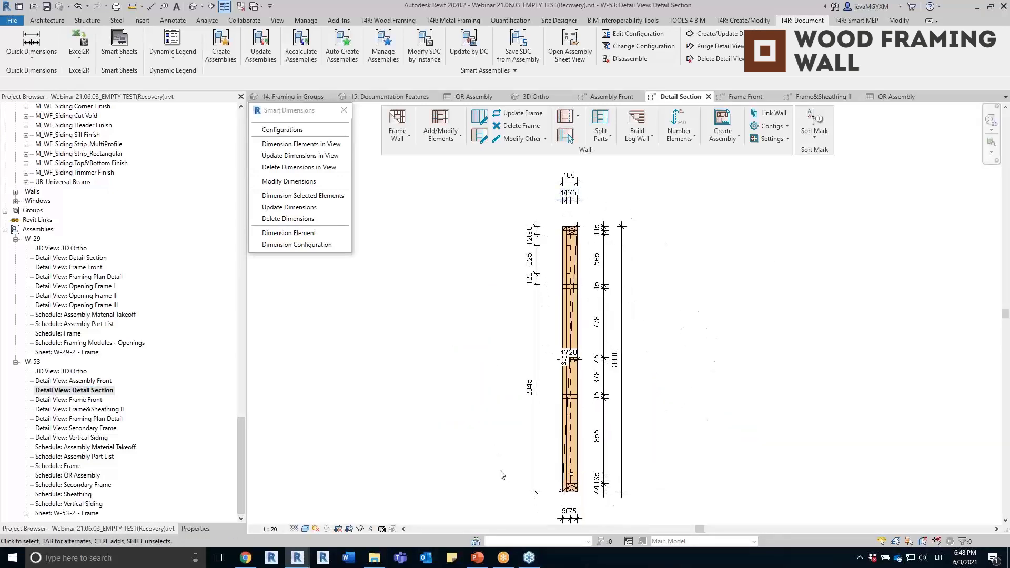
double_click(90, 400)
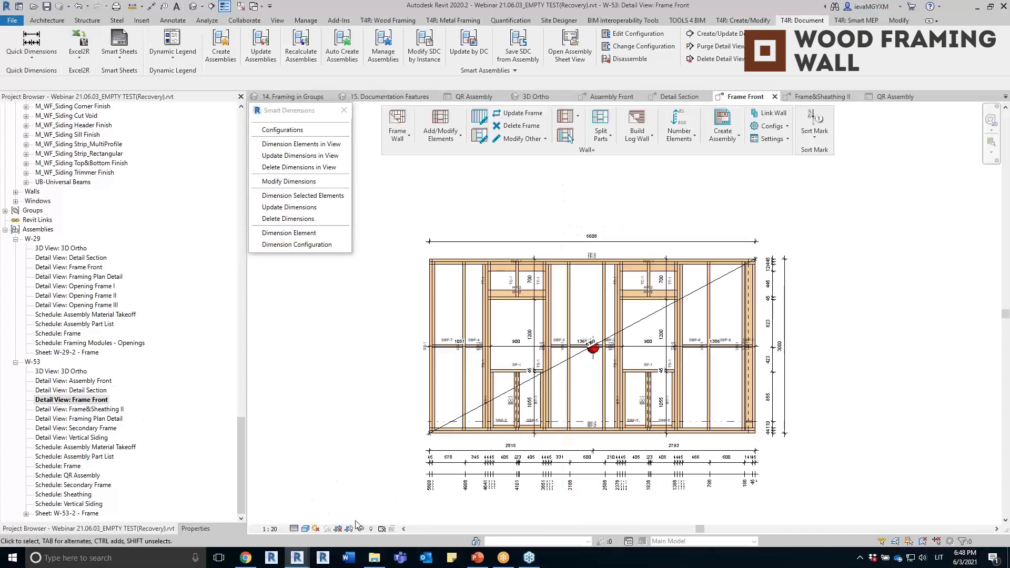
Step: Reveal hidden elements, drag the detail section line left across the wall, then restore normal display
key(r)
key(h)
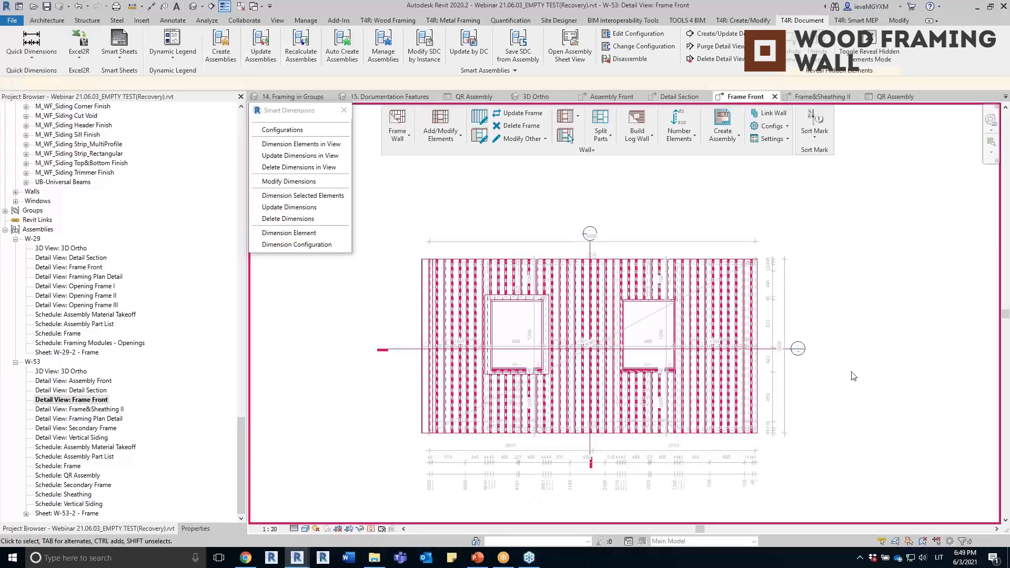
click(590, 251)
scroll(587, 252, up, 2)
drag(586, 252, 479, 258)
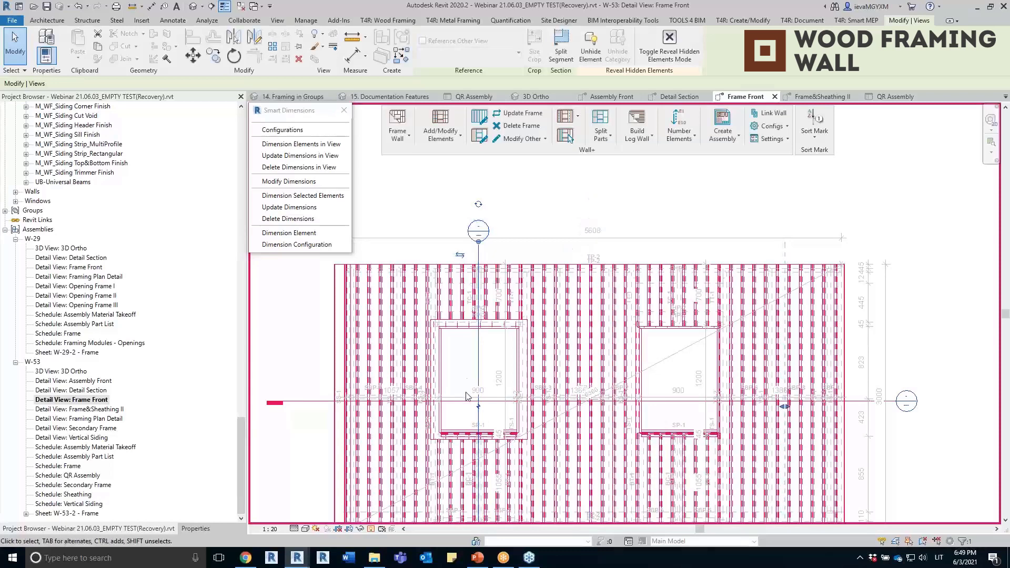
click(371, 530)
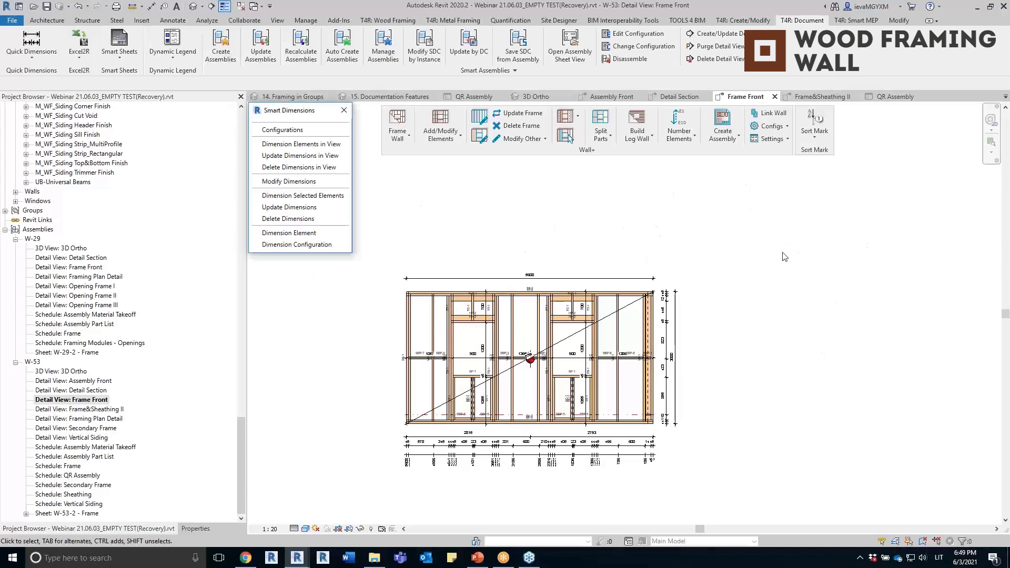
double_click(81, 514)
Step: Place Frame Front and Frame&Sheathing II side by side, level, on sheet W-53-2
click(65, 401)
drag(345, 387, 432, 407)
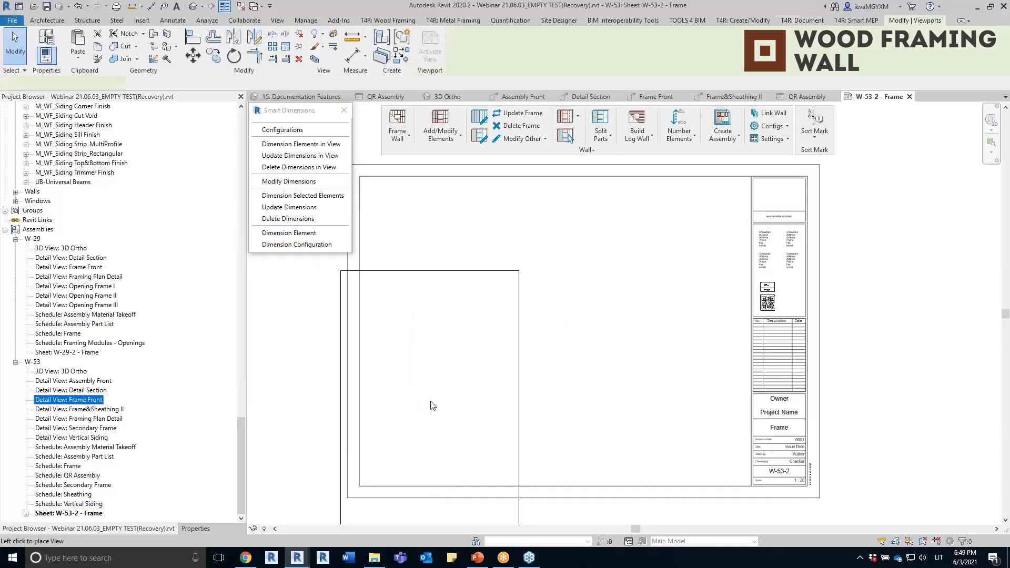
click(463, 347)
drag(84, 413, 669, 381)
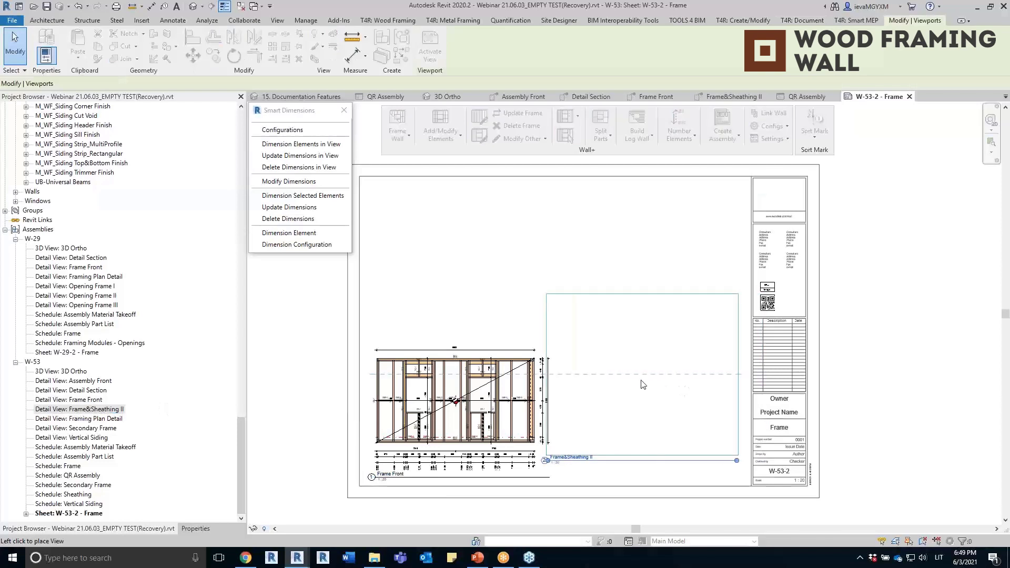
click(651, 397)
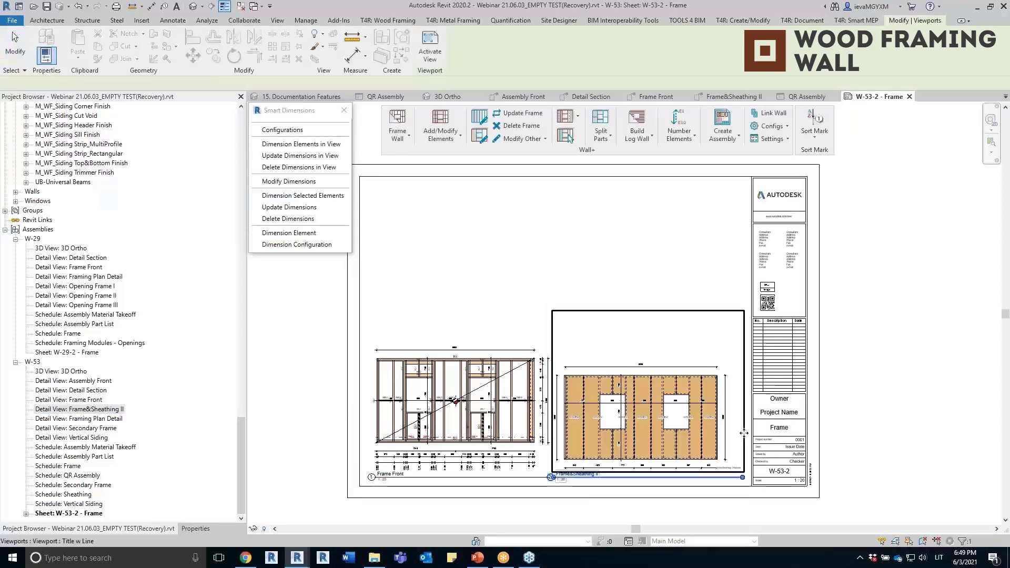
drag(634, 388, 630, 400)
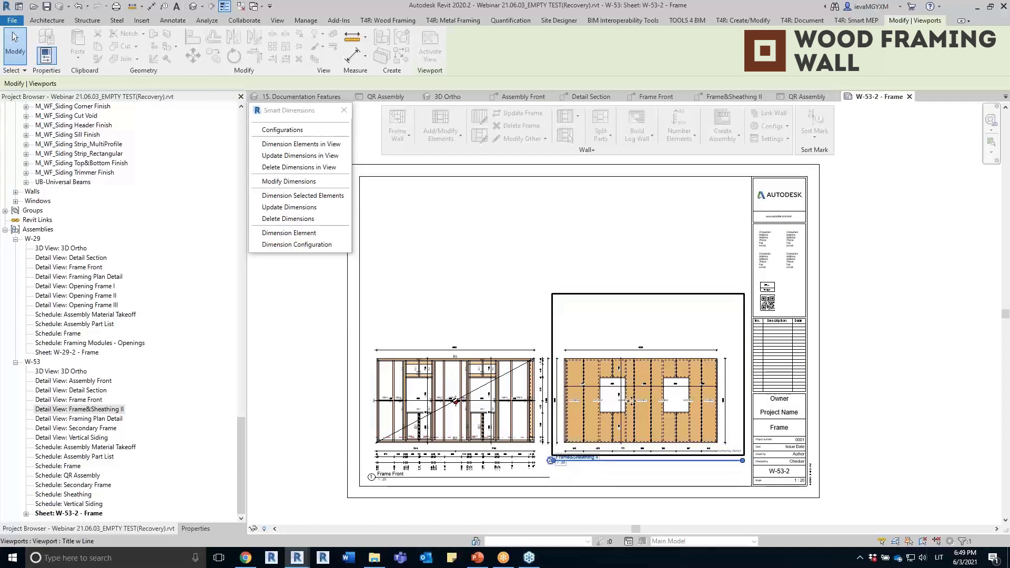
key(Escape)
drag(659, 423, 668, 423)
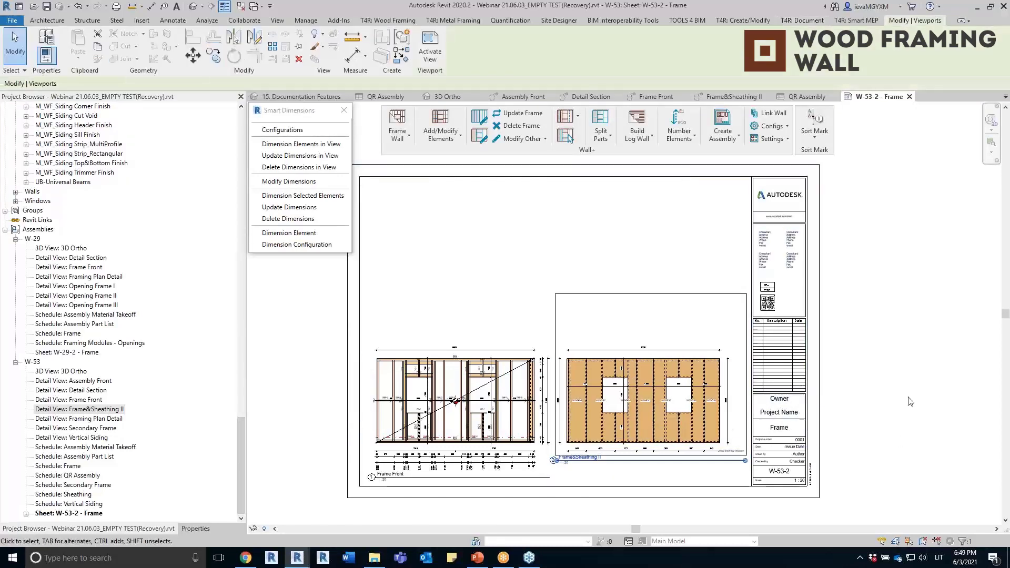
key(Escape)
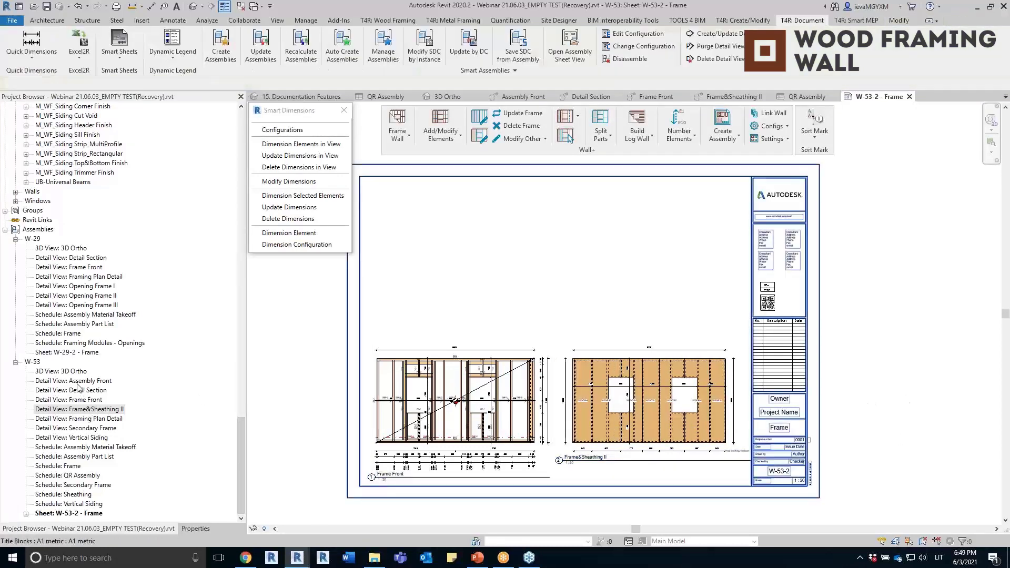
Step: Place the Framing Plan Detail view above Frame Front on the sheet
double_click(78, 419)
double_click(58, 513)
click(95, 419)
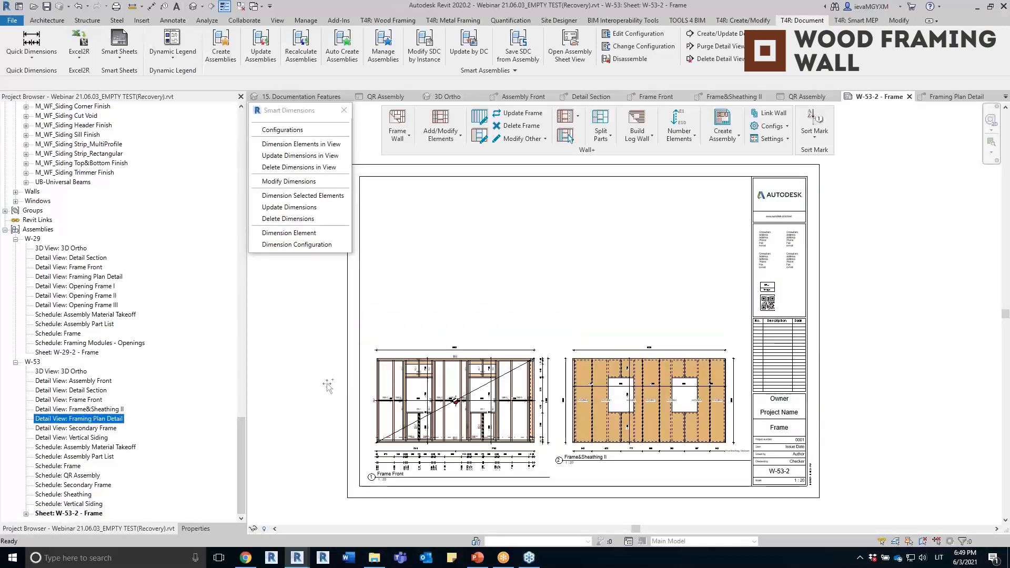
click(460, 321)
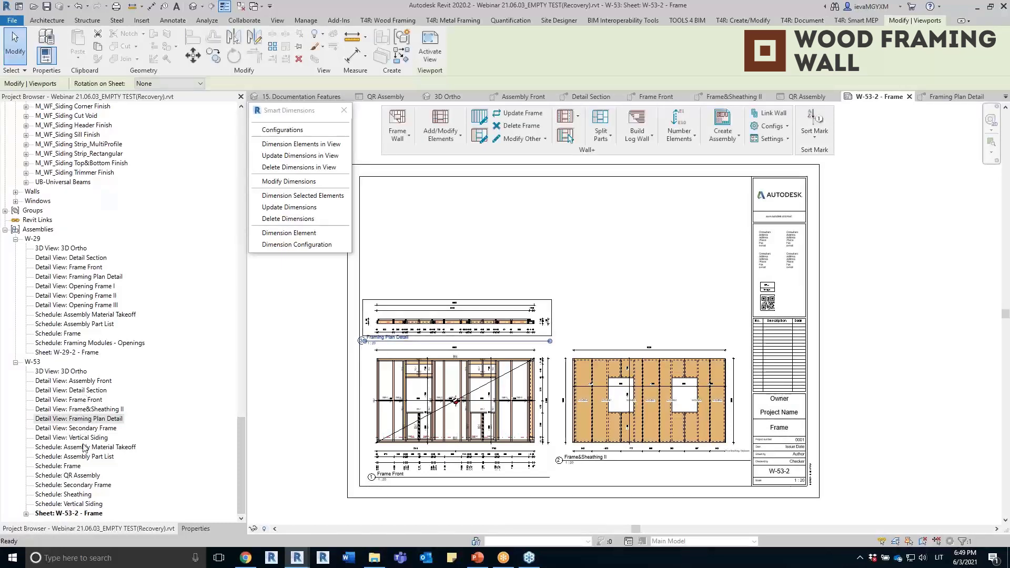
click(73, 401)
Step: Place the Frame schedule at the top left of sheet W-53-2 and the Sheathing schedule beside it
click(53, 467)
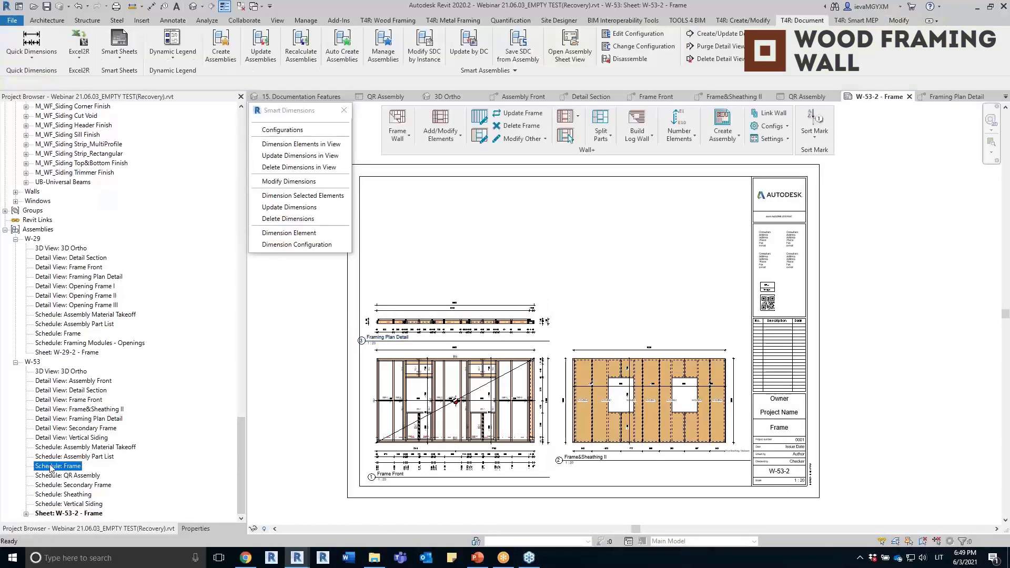
drag(496, 348, 589, 255)
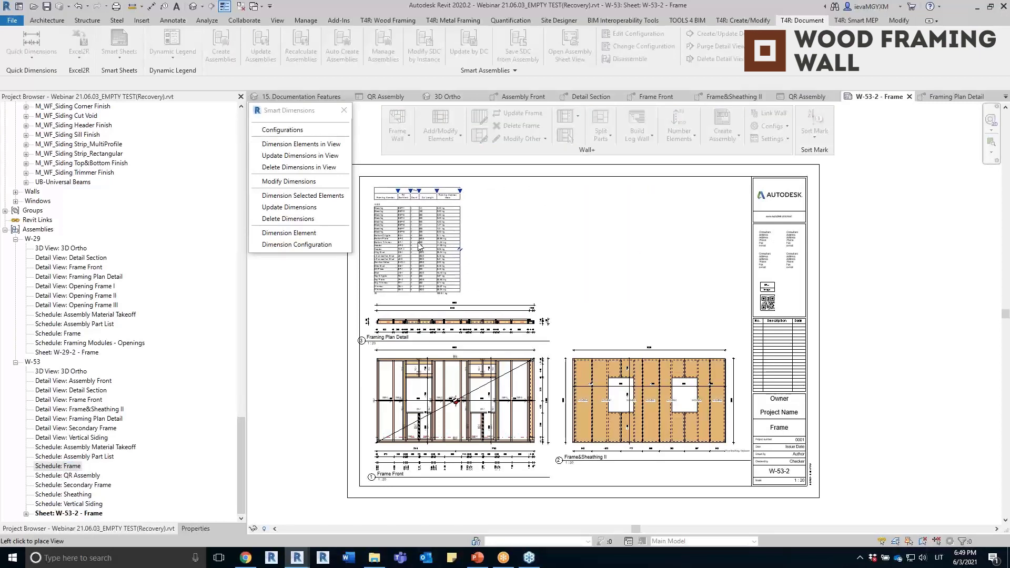
click(64, 495)
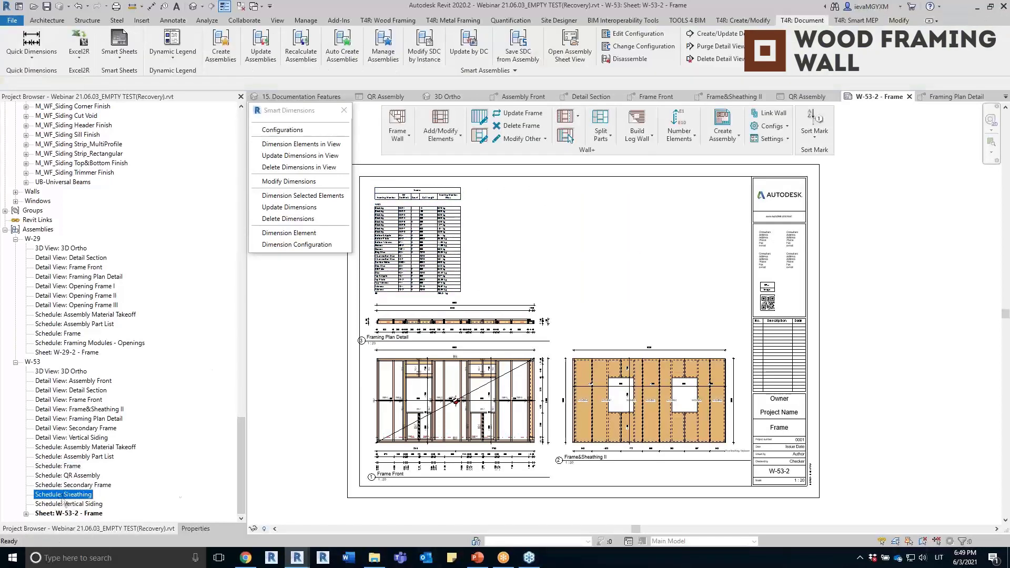
drag(581, 241, 582, 241)
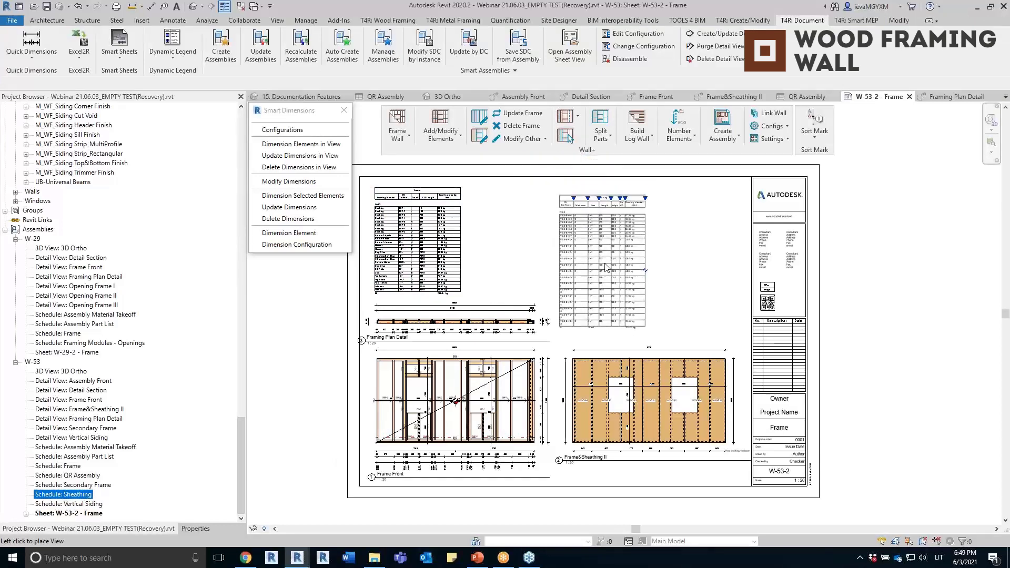
click(609, 264)
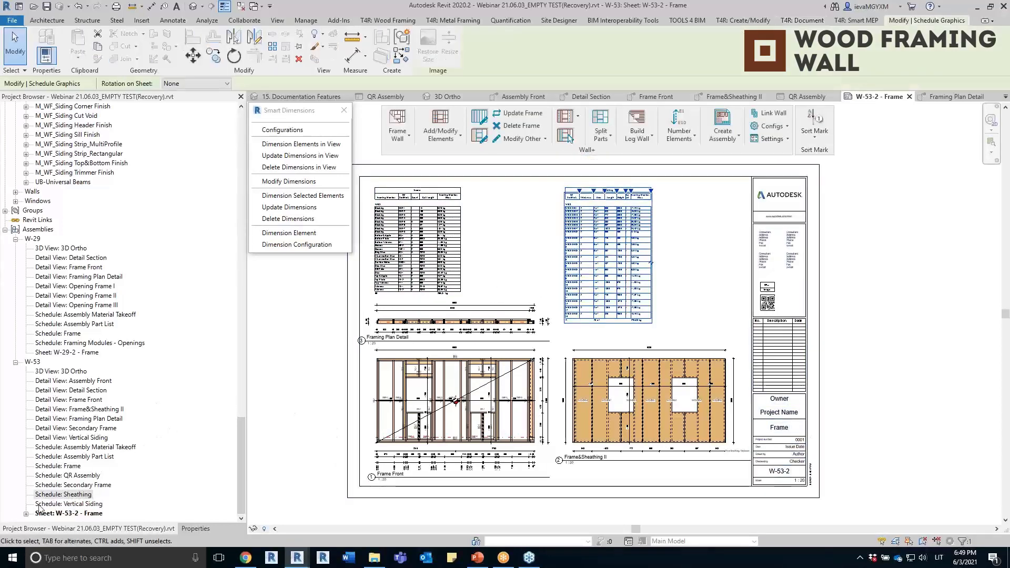
click(922, 314)
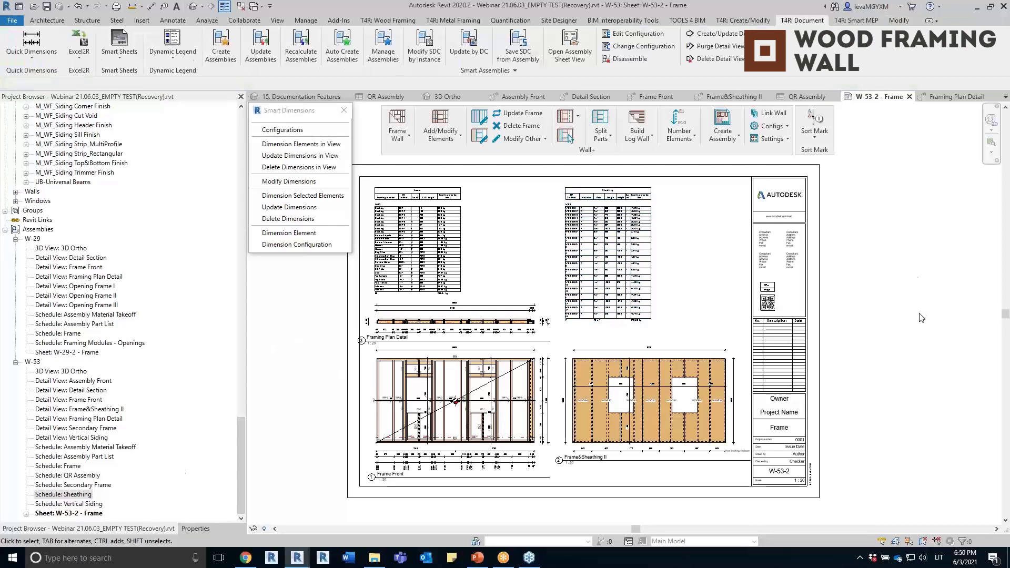
Step: Open the Drawing Config settings from the assembly creation options
scroll(791, 310, up, 4)
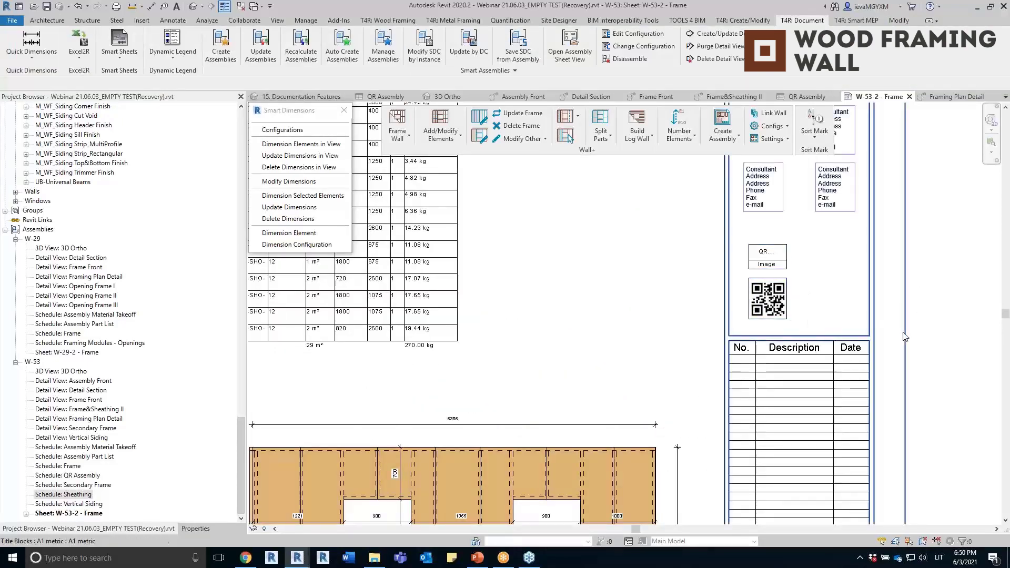
scroll(906, 329, down, 3)
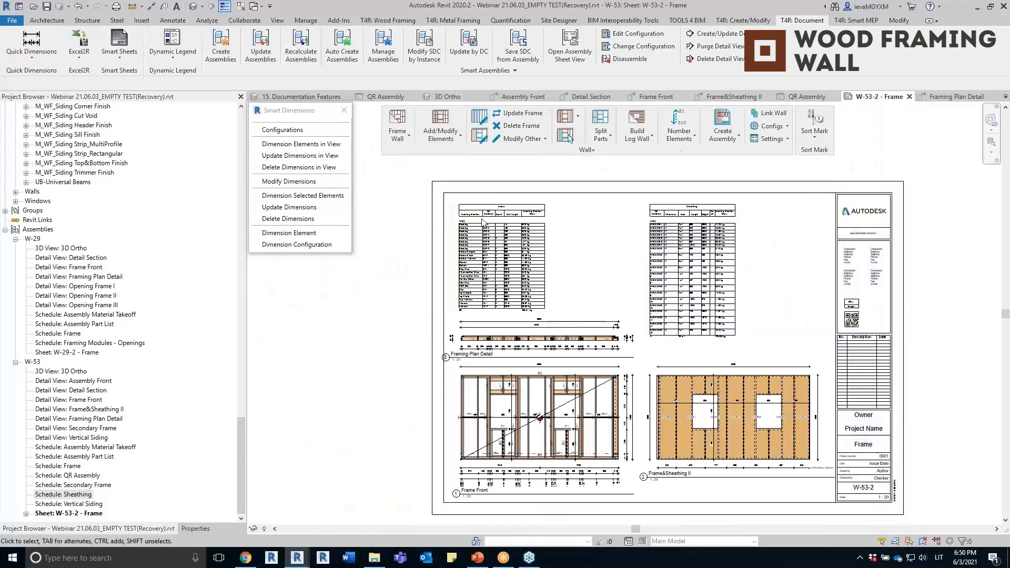
click(726, 139)
click(733, 185)
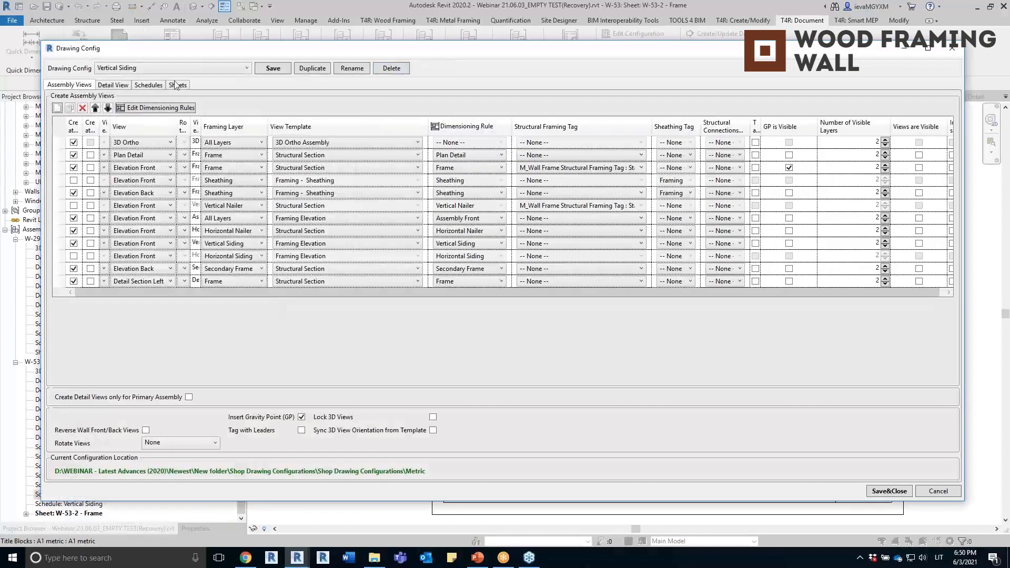
Step: Set the Frame sheet's template to W-53-2 - Frame and save the configuration
click(179, 86)
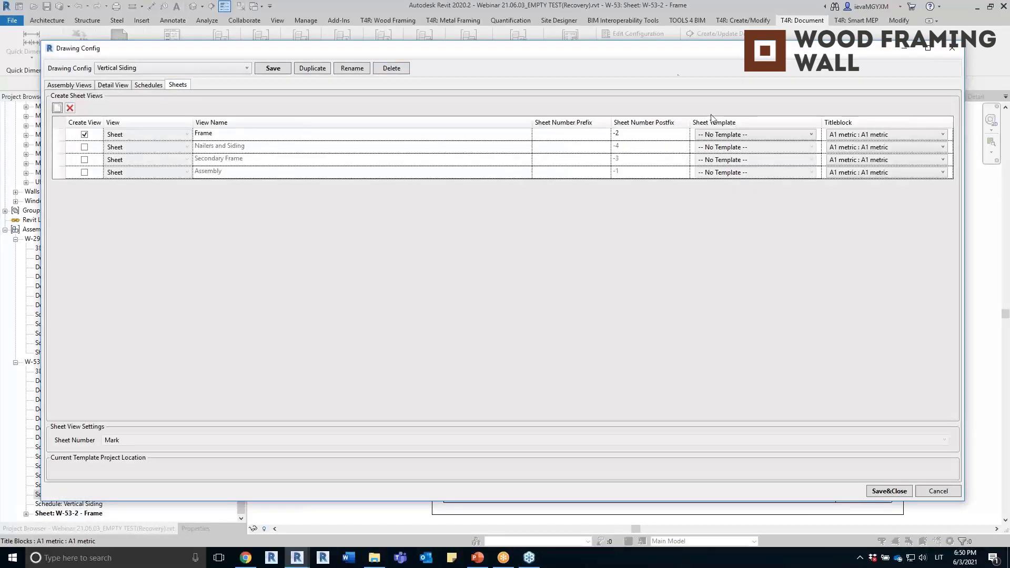
click(746, 136)
click(736, 171)
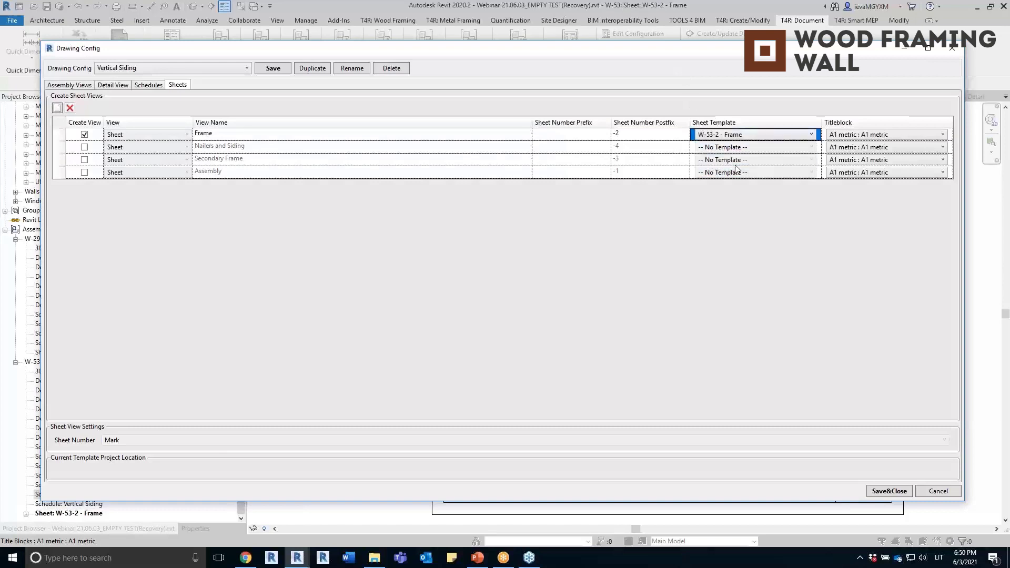
click(267, 71)
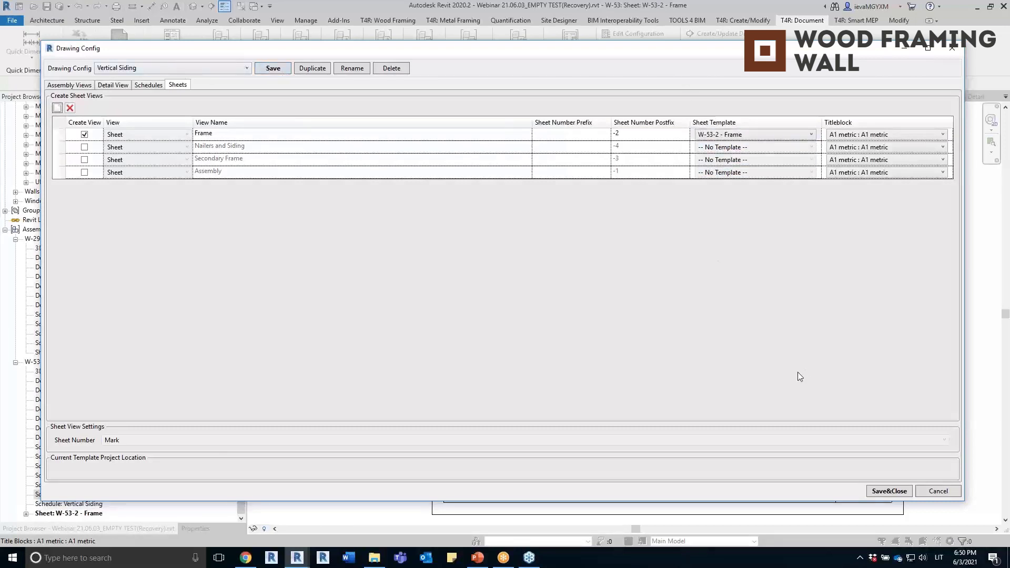
Step: Review the assembly views, set the Frame&Sheathing II view's dimensioning rule, then save and close
click(109, 86)
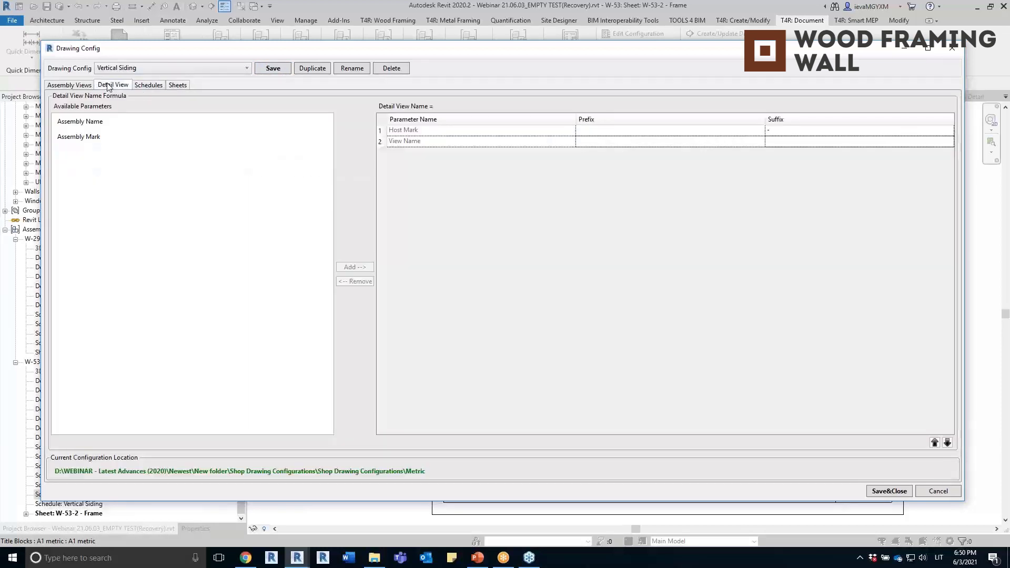
click(72, 86)
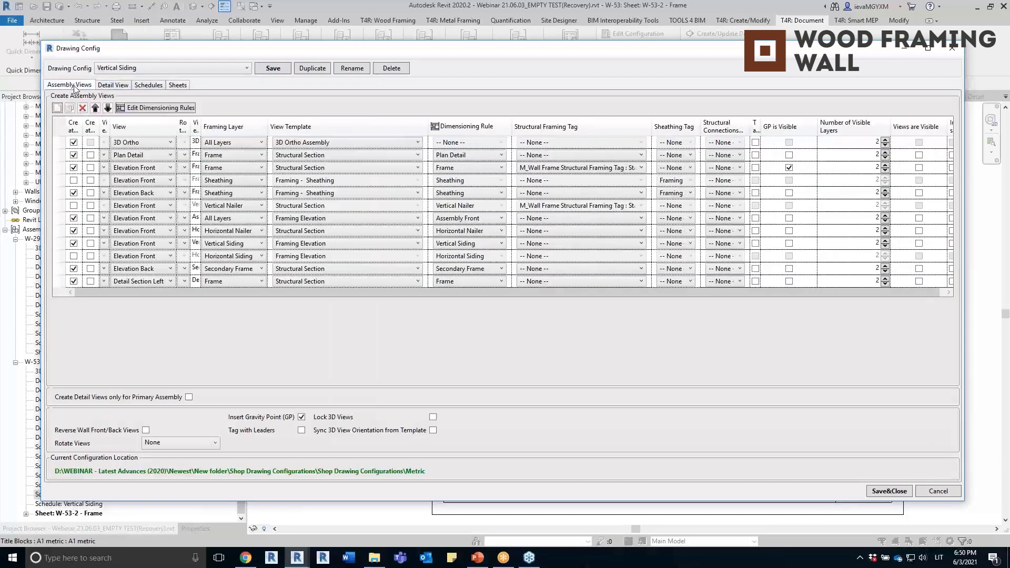
drag(202, 123, 281, 122)
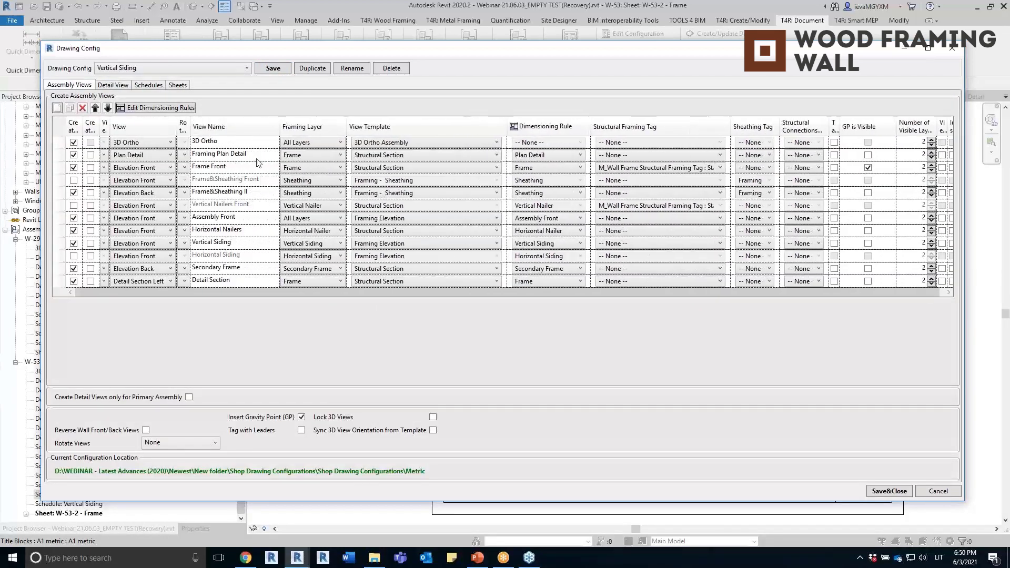
click(534, 194)
click(562, 284)
click(270, 71)
click(900, 492)
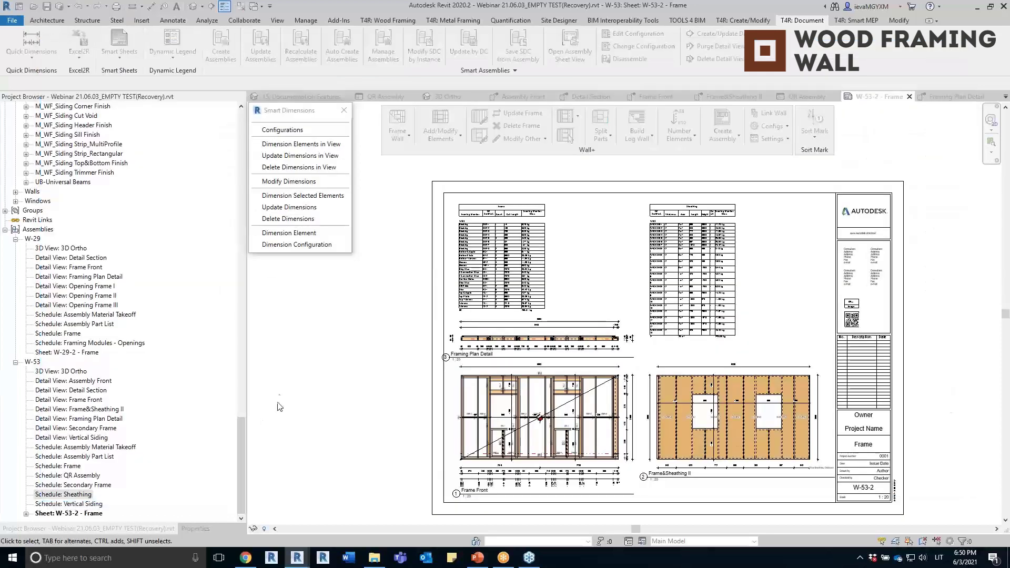
Step: From the 15. Documentation Features 3D view, select a wall stud and create the W-10 wall frame assembly
drag(238, 446, 252, 142)
double_click(79, 305)
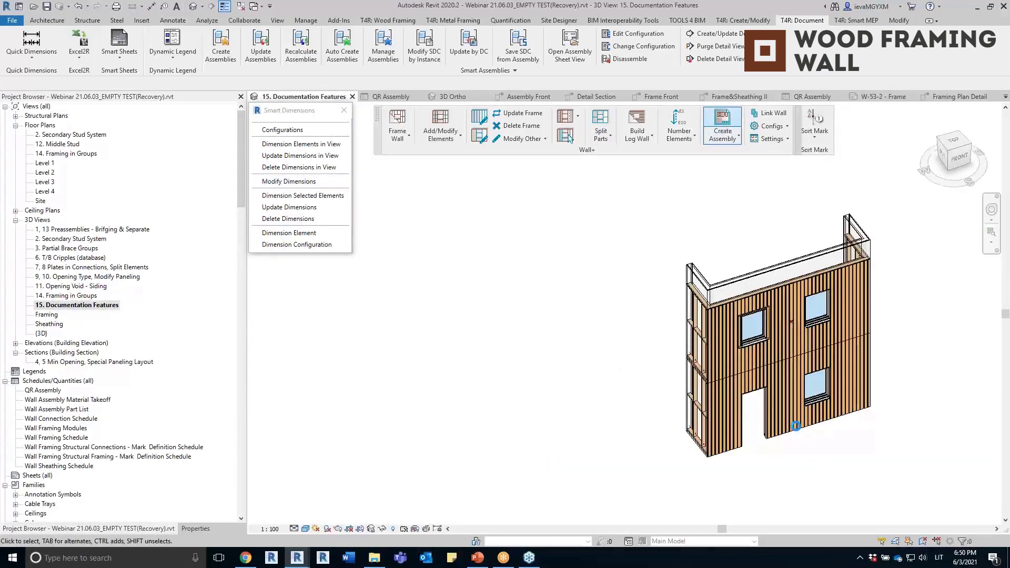
click(796, 426)
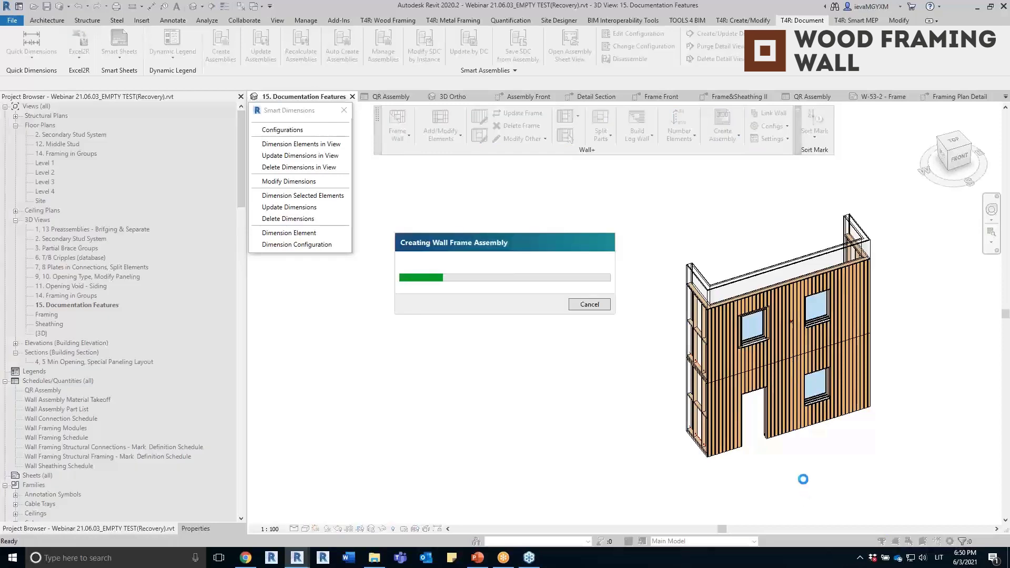
click(589, 296)
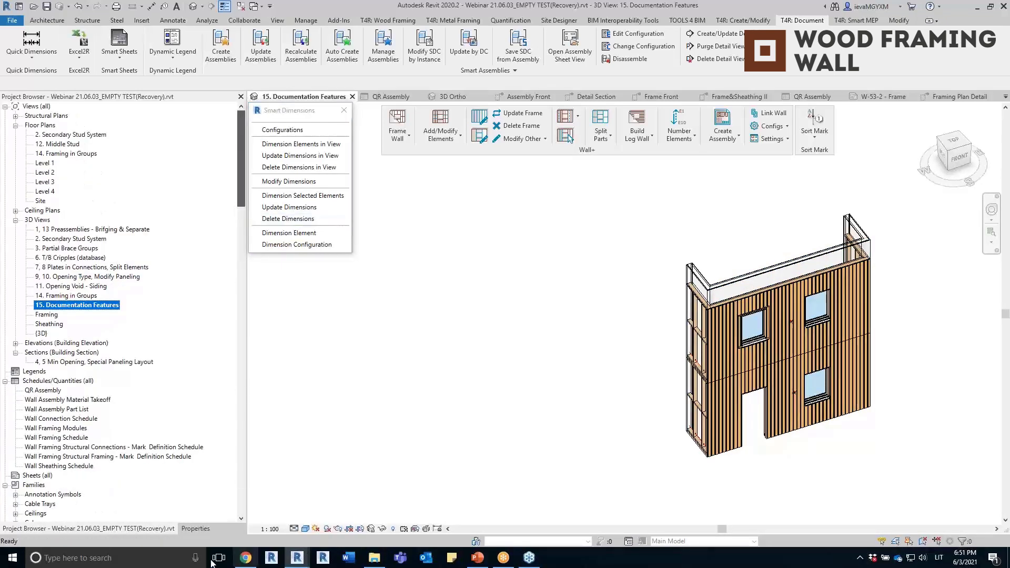
drag(241, 194, 247, 503)
Step: Open W-10's 3D Ortho, Assembly Front and Frame Front views
click(16, 230)
double_click(62, 238)
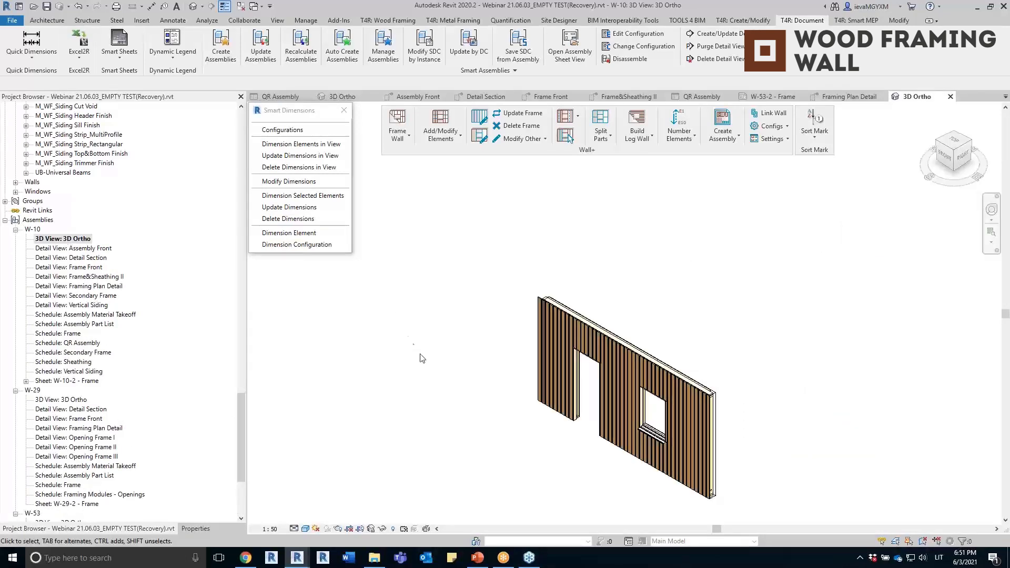
click(62, 258)
double_click(68, 248)
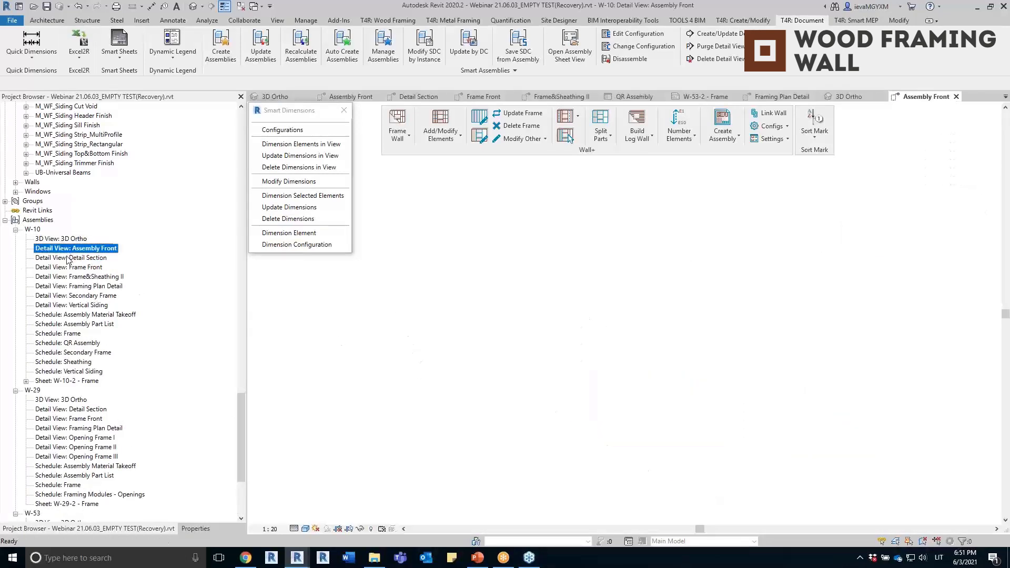
click(77, 268)
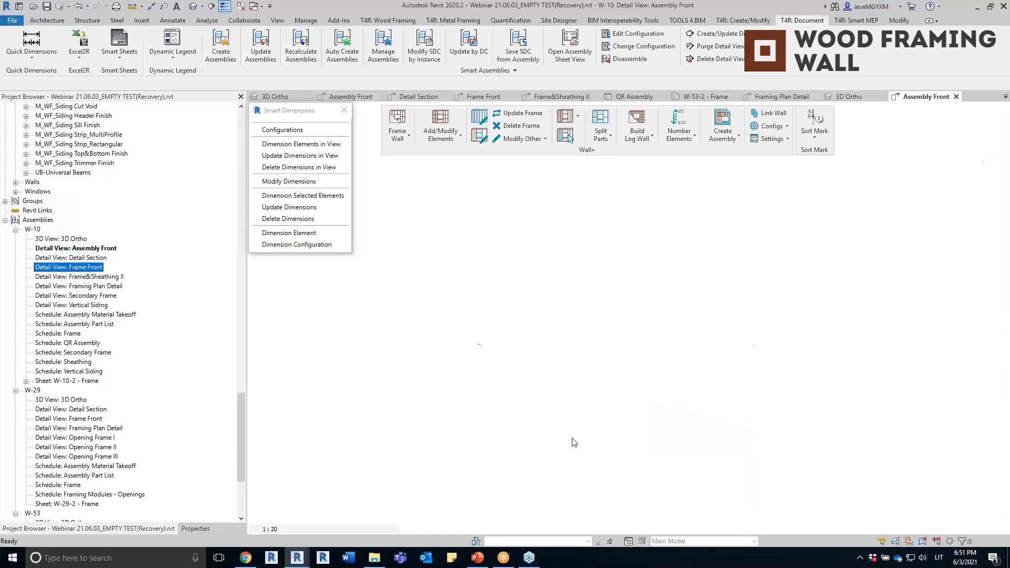
scroll(605, 468, up, 1)
scroll(421, 452, up, 2)
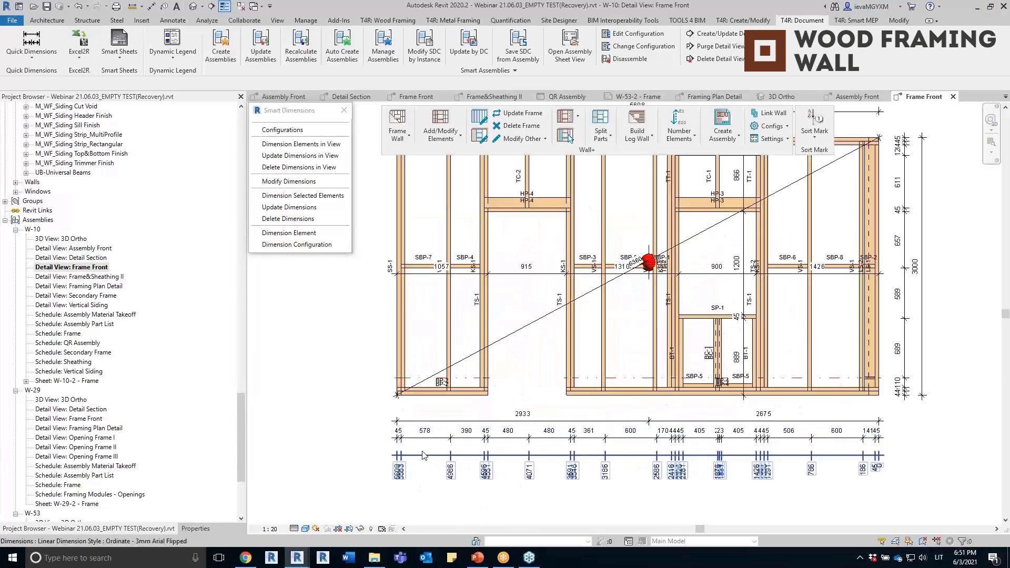
scroll(878, 465, down, 2)
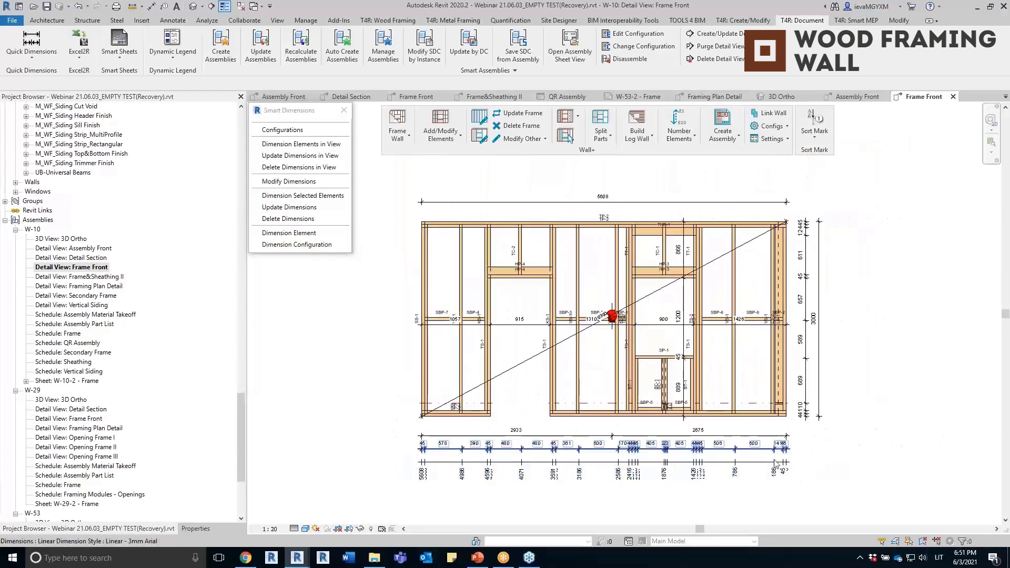
Step: Open W-10's Frame&Sheathing II, Framing Plan Detail and QR Assembly schedule, then sheet W-53-2 - Frame
double_click(84, 277)
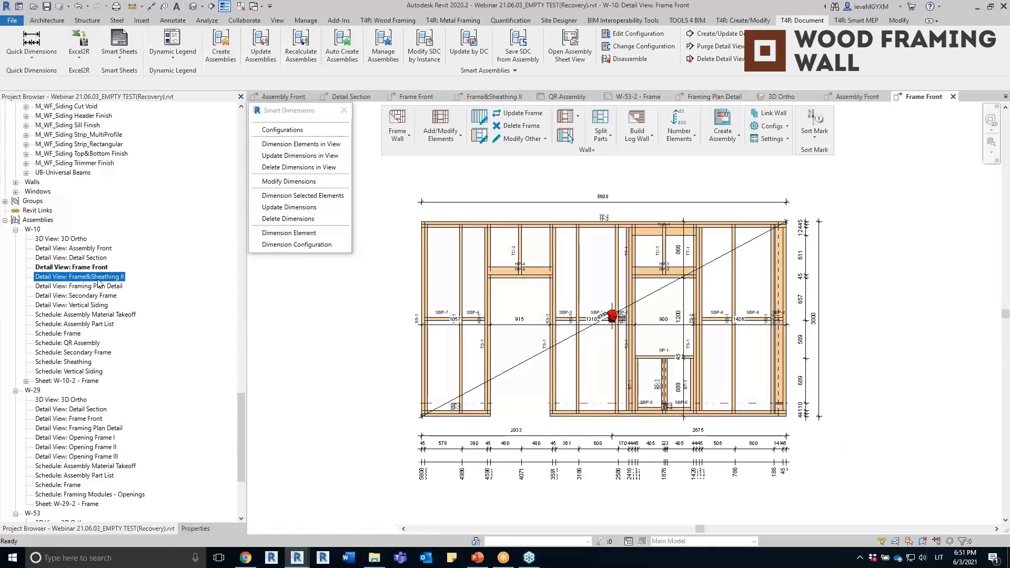
scroll(510, 380, up, 2)
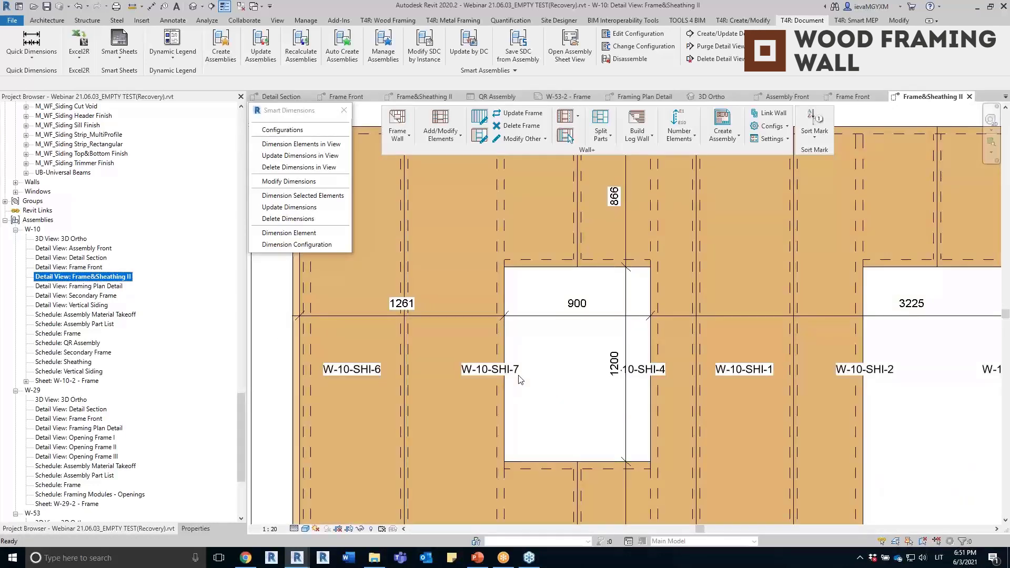
double_click(89, 285)
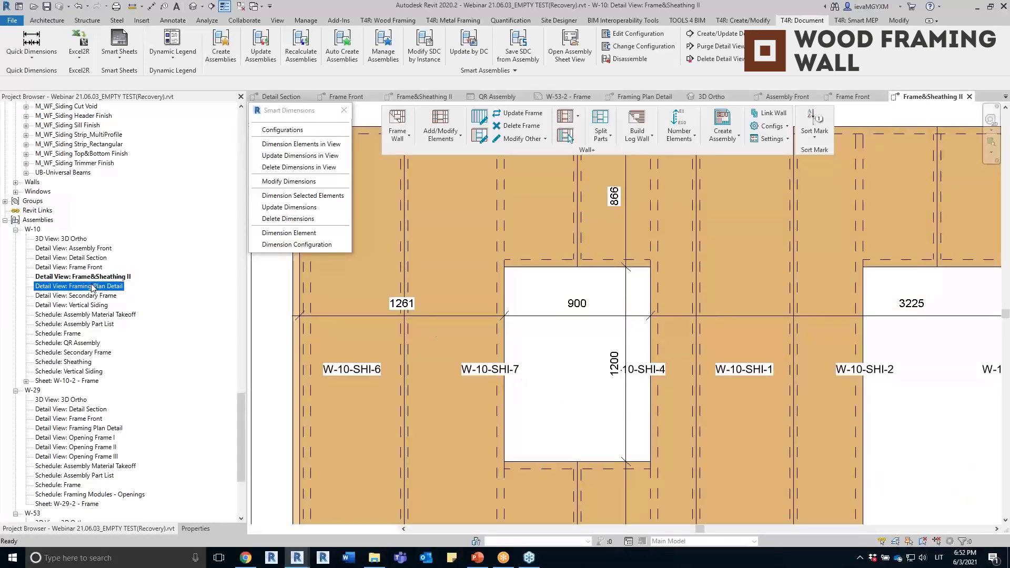
click(80, 344)
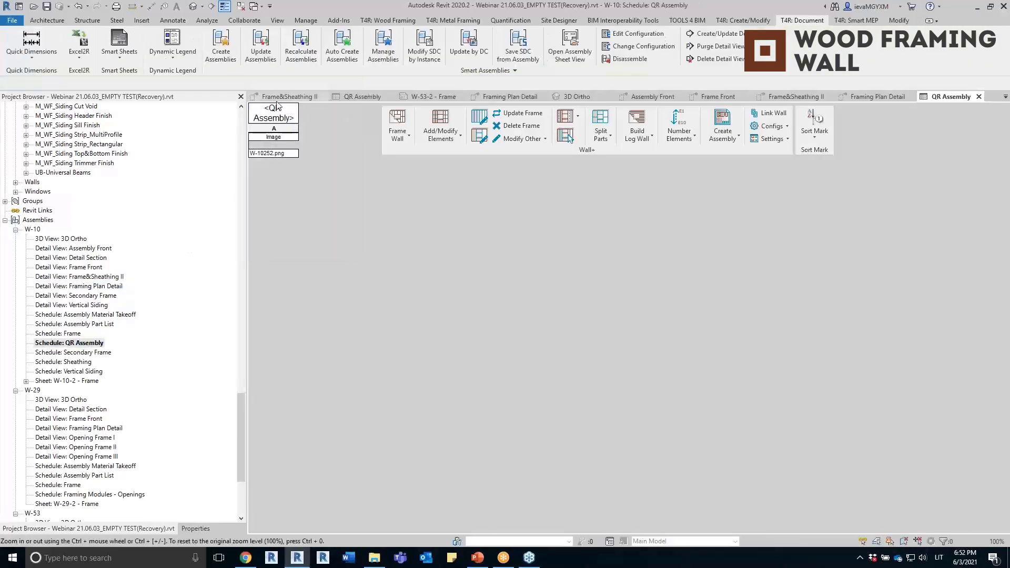
scroll(82, 506, down, 5)
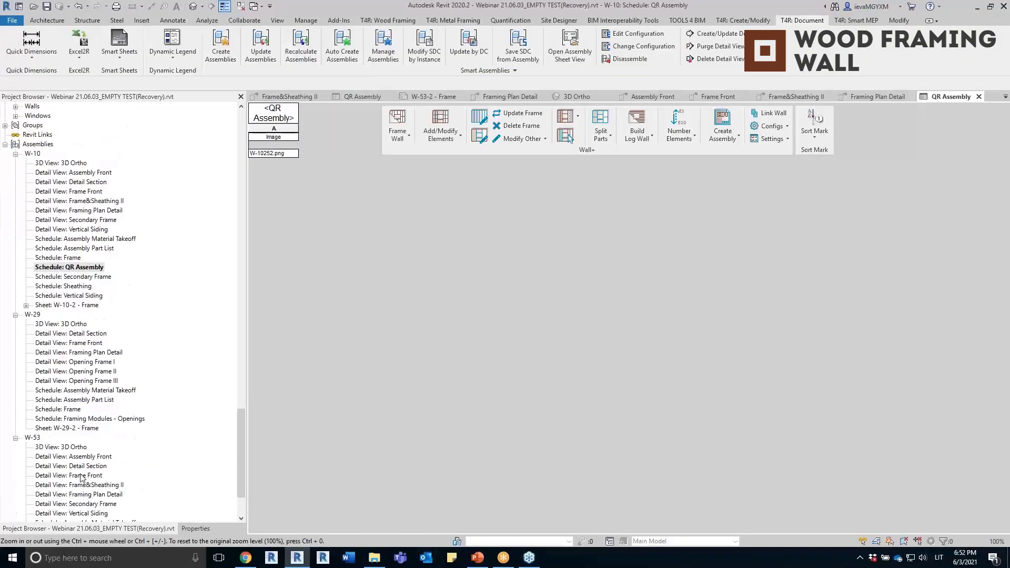
double_click(70, 514)
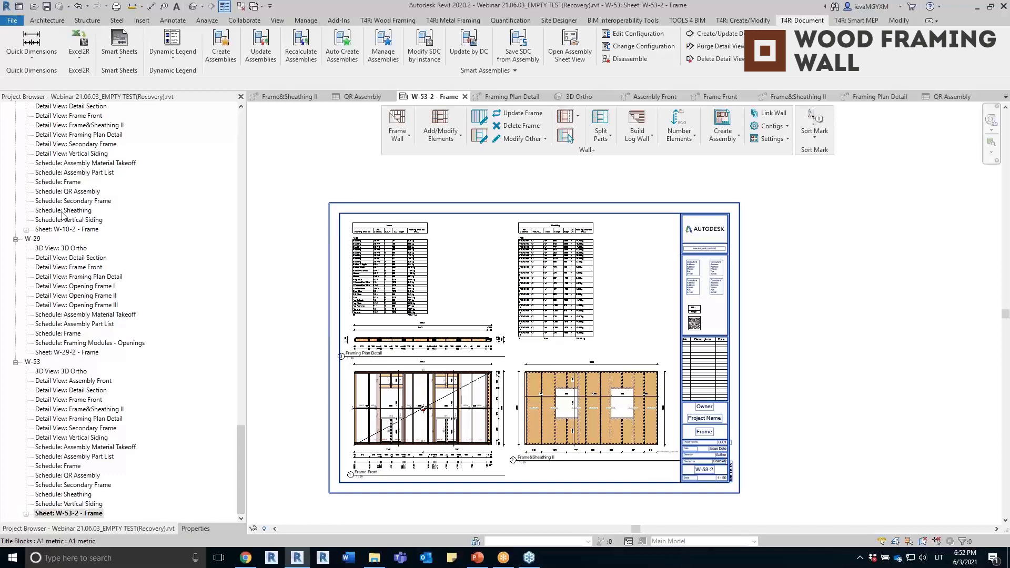
Step: Inspect sheet W-10-2 - Frame's schedules, drawings and QR code, then go to PowerPoint's Free trial slide
double_click(63, 230)
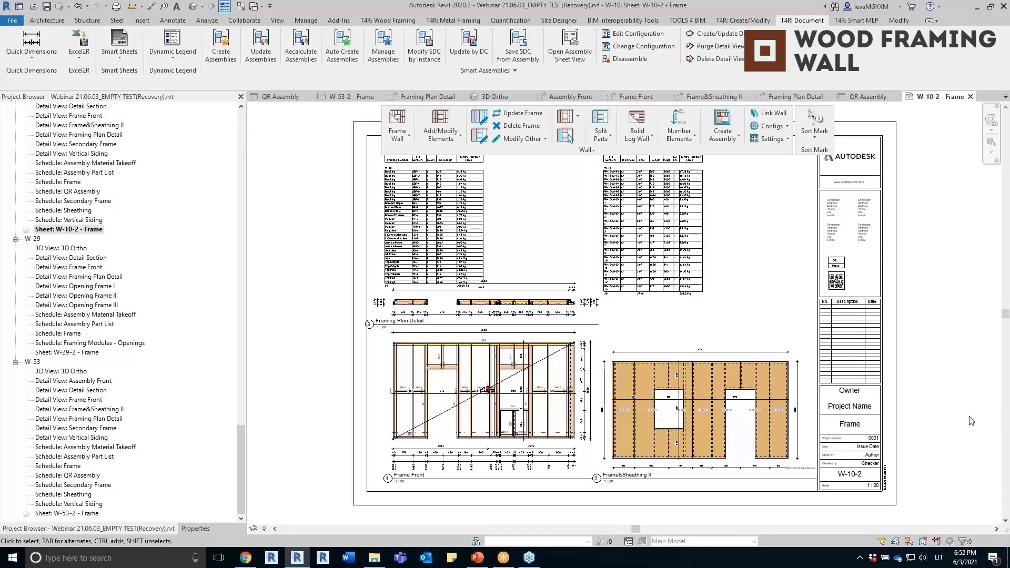
scroll(715, 429, up, 6)
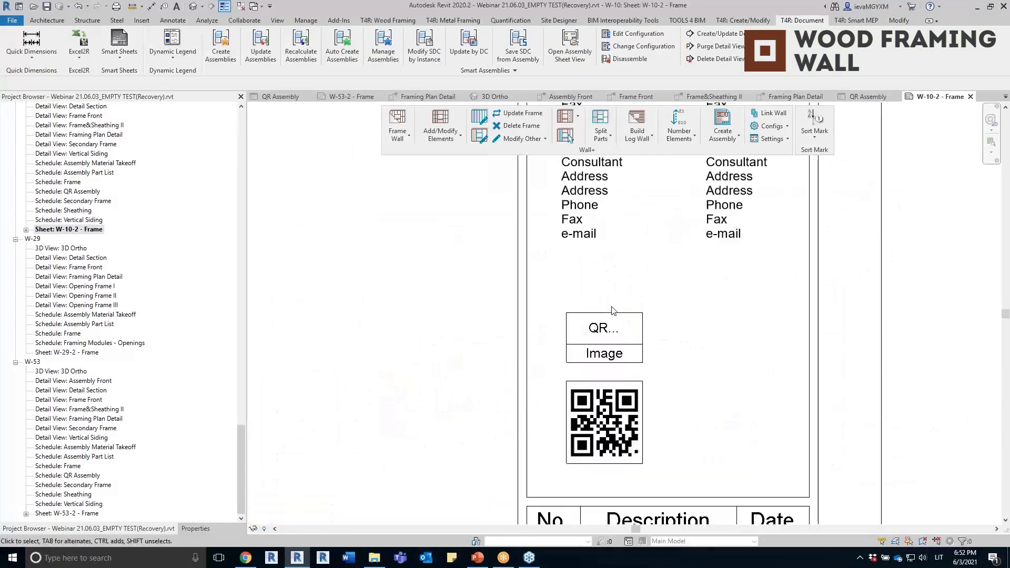
scroll(770, 410, down, 6)
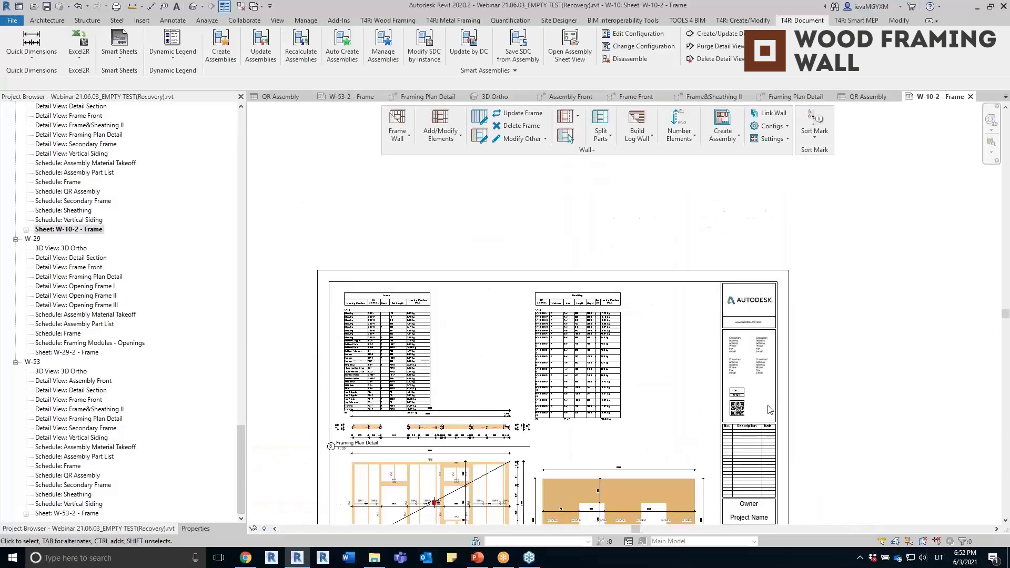
middle_drag(770, 410, 814, 354)
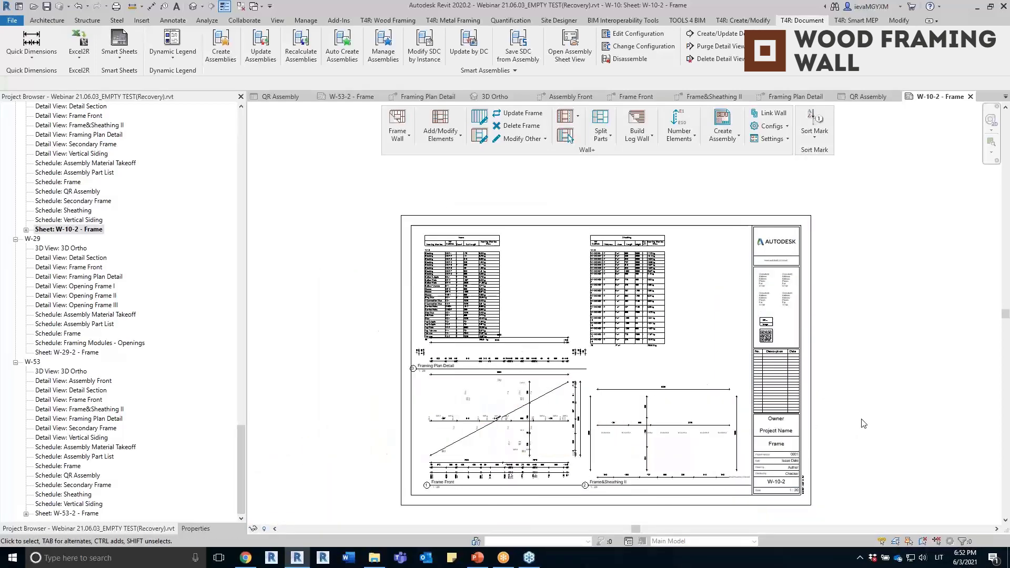
key(alt+Tab)
key(Down)
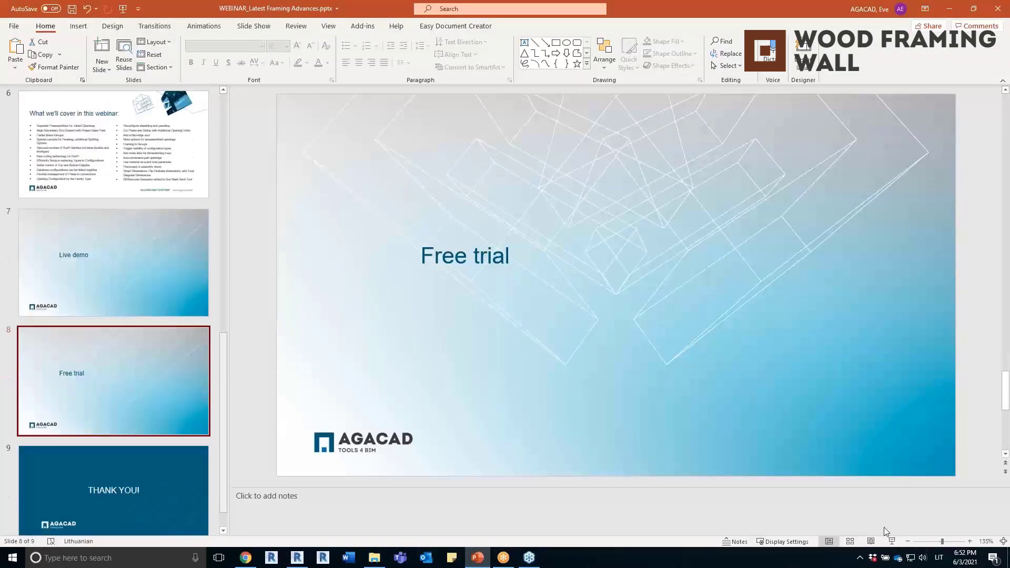
Step: Present the Free trial slide full screen, then end the slide show
click(891, 541)
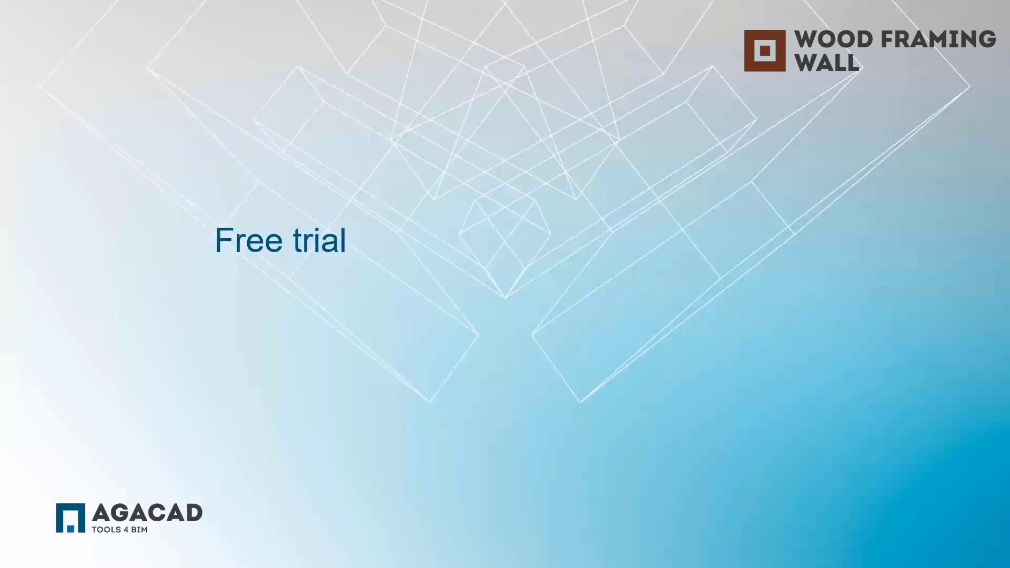
key(Escape)
Step: On agacad.com, go from Products > Wood Framing to the TOOLS4BIM Dock free trial download page
click(246, 558)
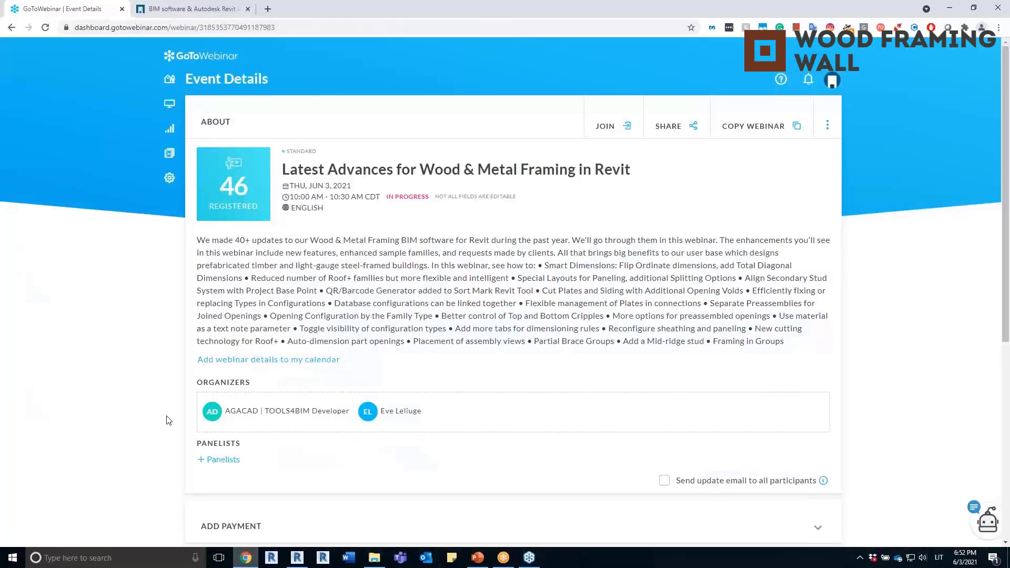
click(171, 9)
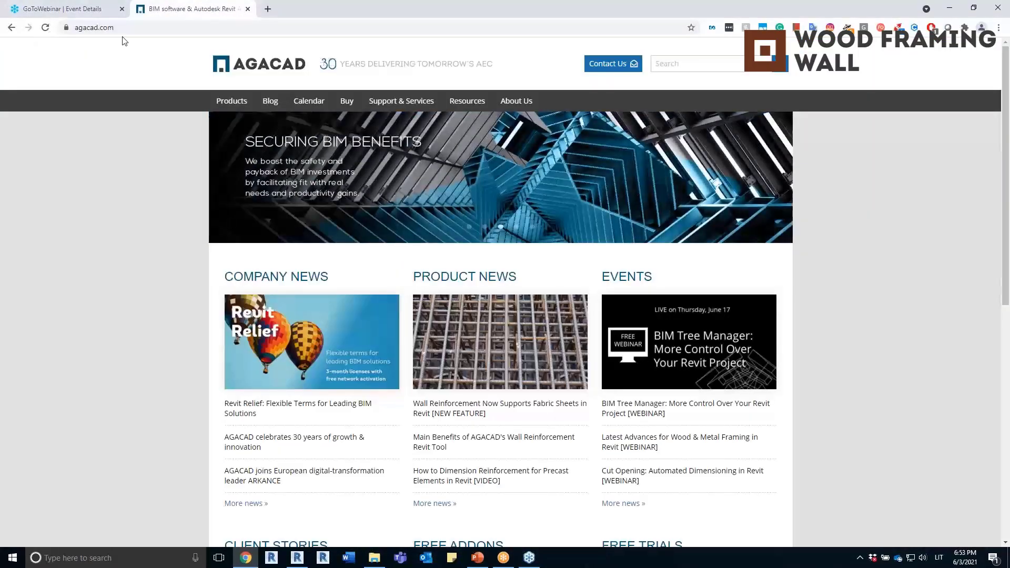
mouse_move(242, 109)
click(458, 154)
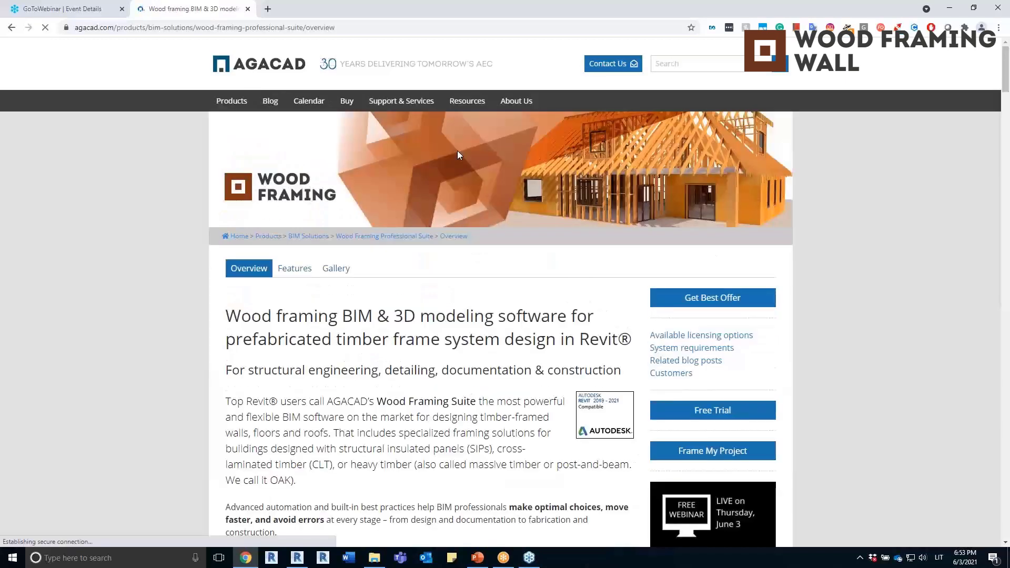
click(739, 417)
scroll(417, 288, down, 3)
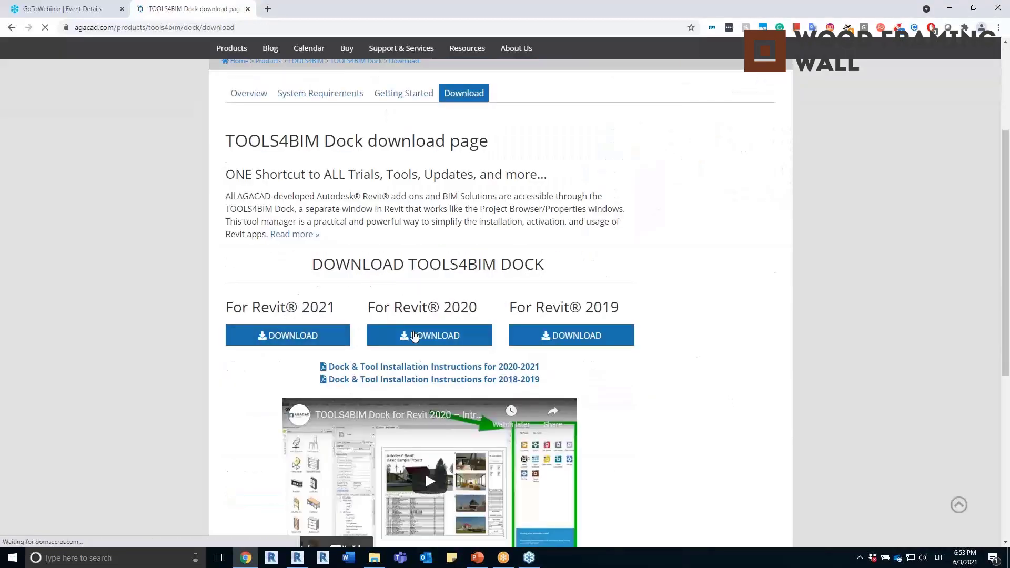
scroll(642, 316, down, 3)
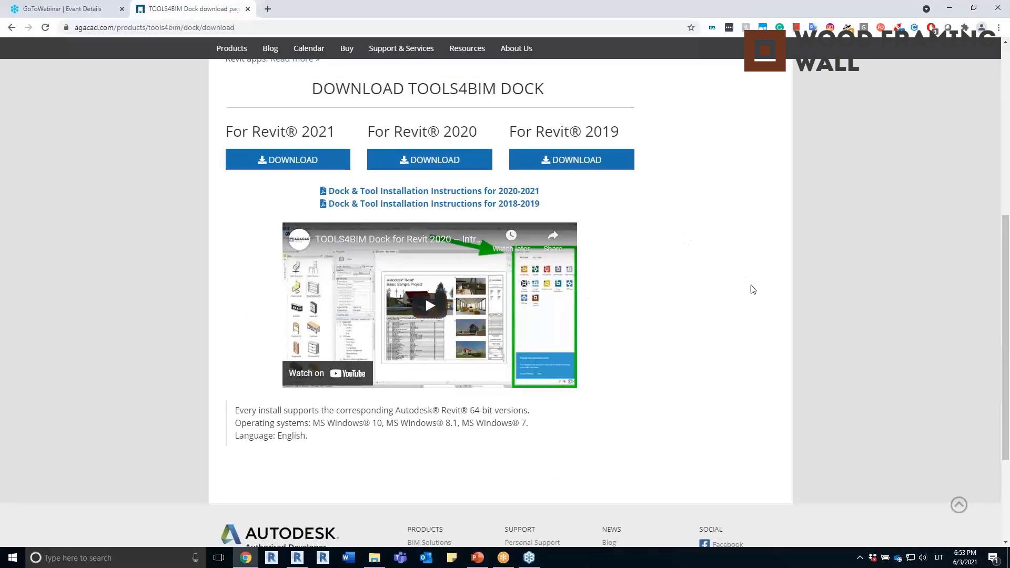
scroll(679, 410, up, 3)
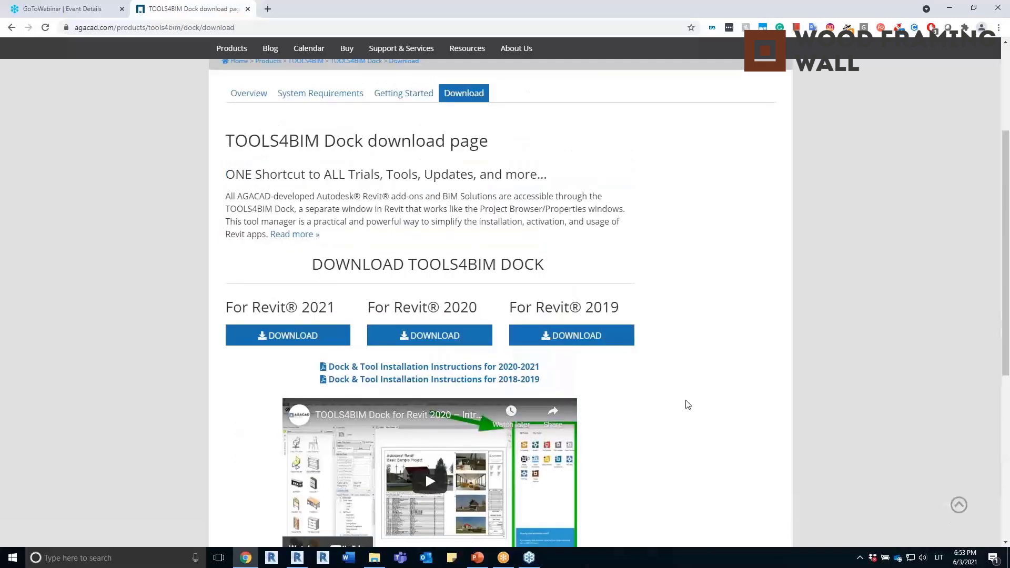
scroll(688, 404, up, 3)
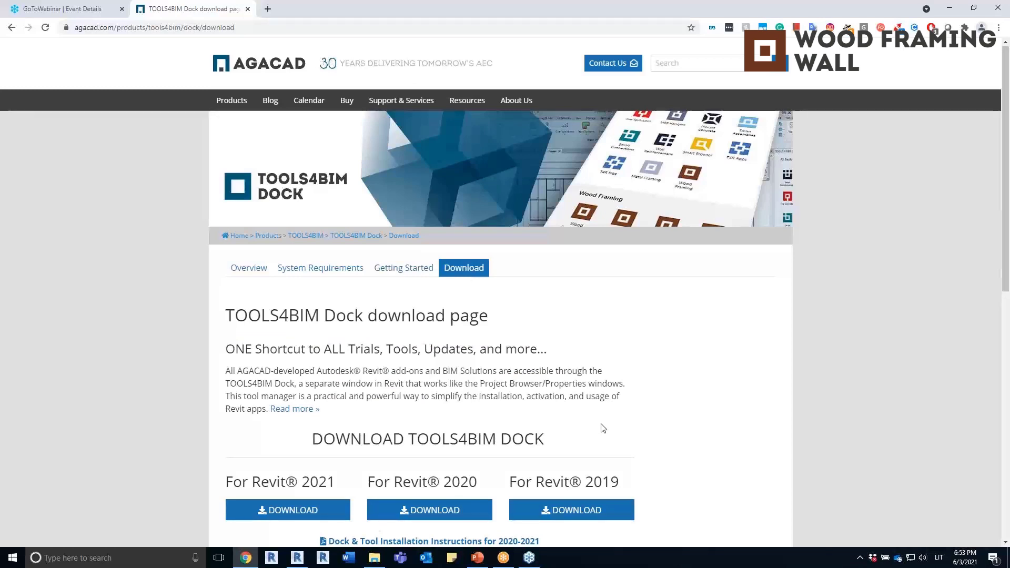
Step: Return to Revit and show the {3D} view of the framed walls
mouse_move(504, 562)
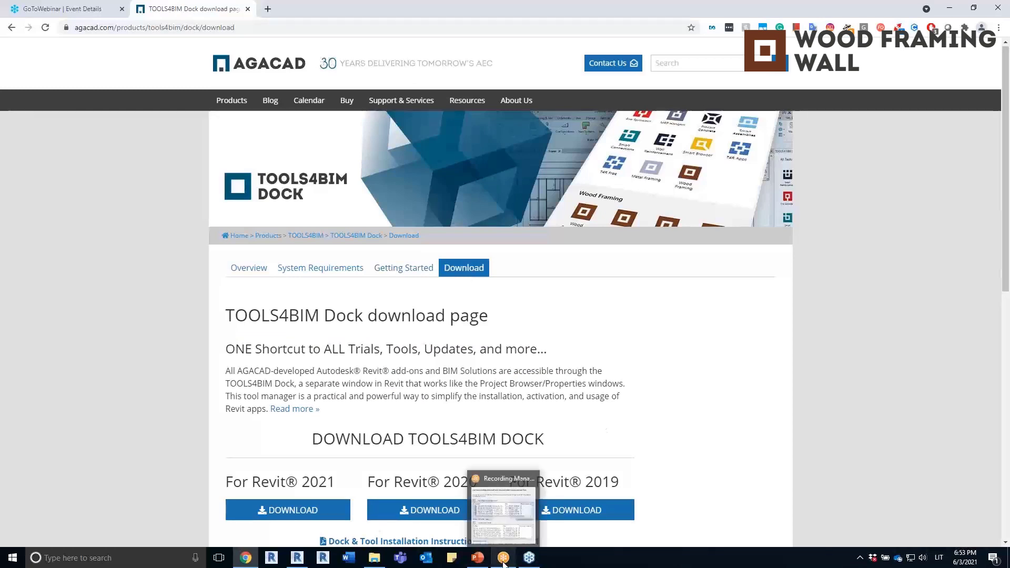
click(297, 557)
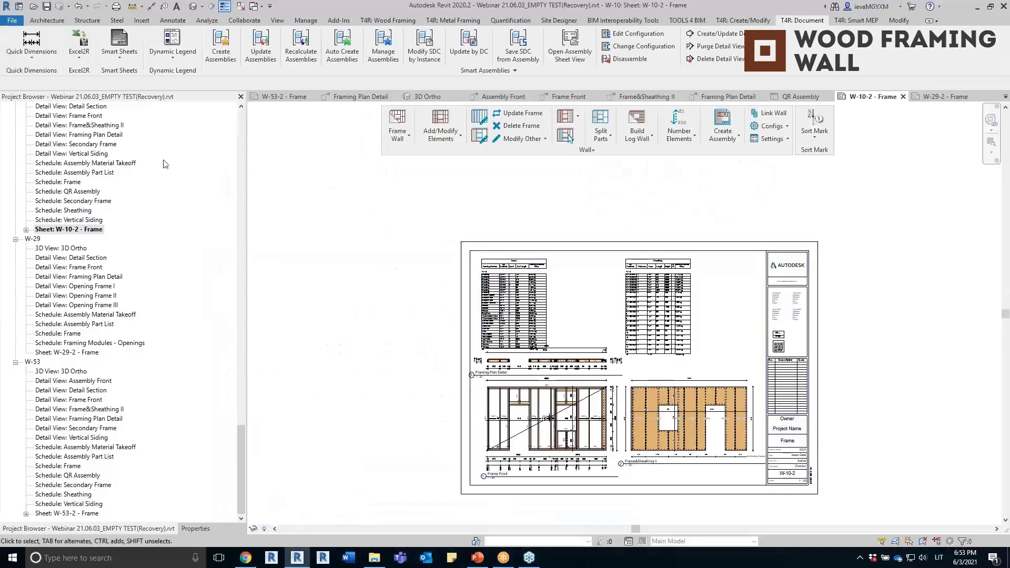
click(192, 6)
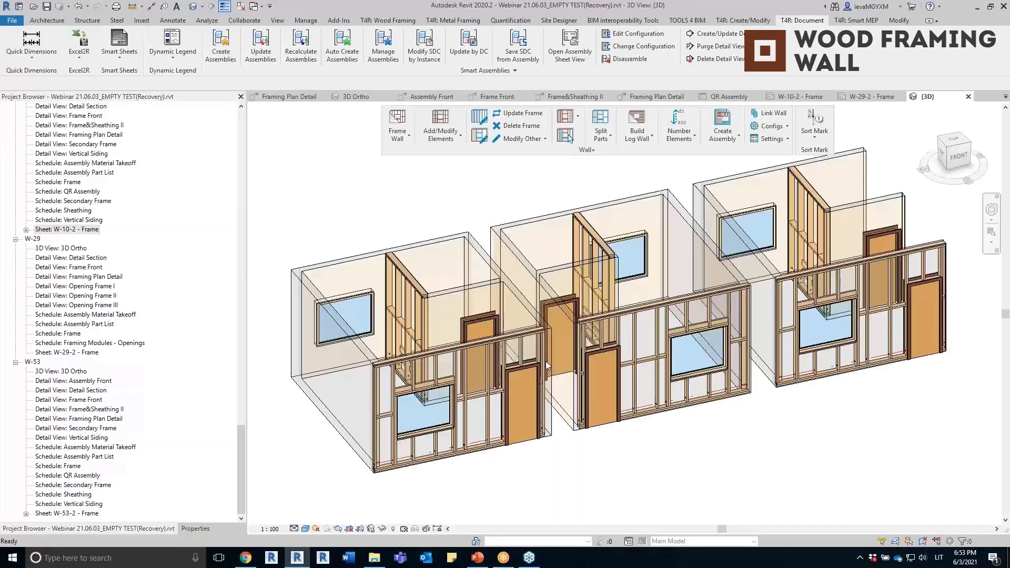